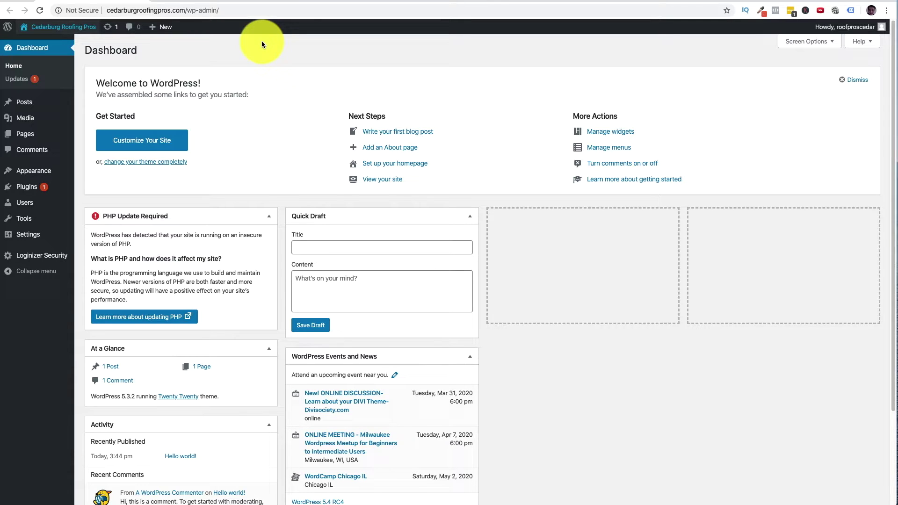
- Remove /wp-admin/ from the site address to load the public front page with the Hello world! post
{"action": "left_click", "coordinate": [206, 10]}
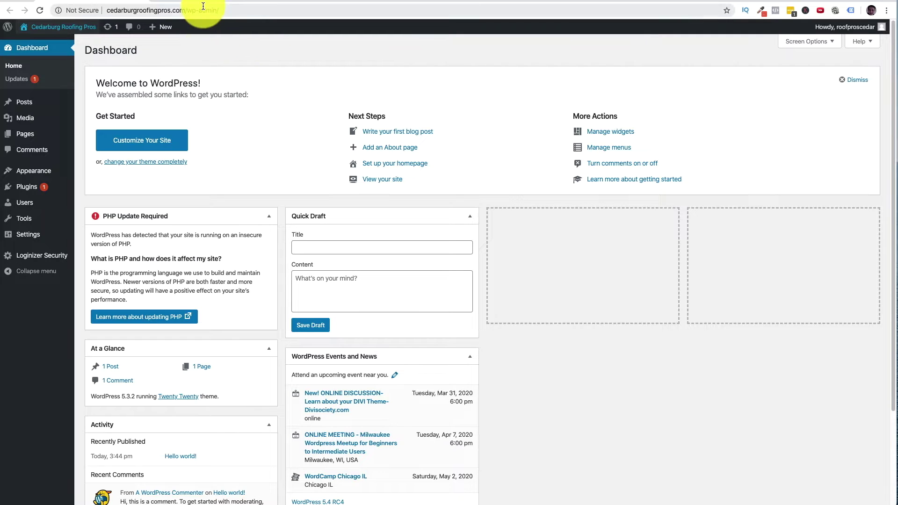
{"action": "key", "text": "Return"}
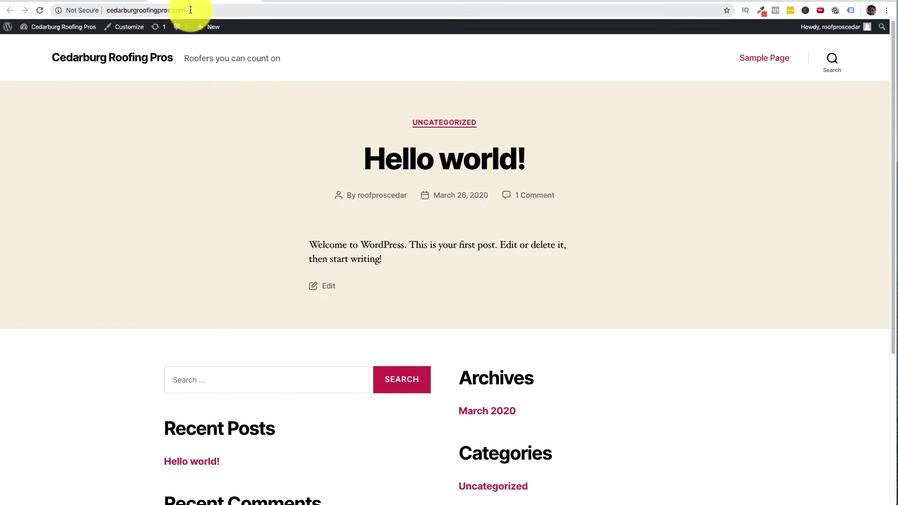
{"action": "left_click", "coordinate": [190, 9]}
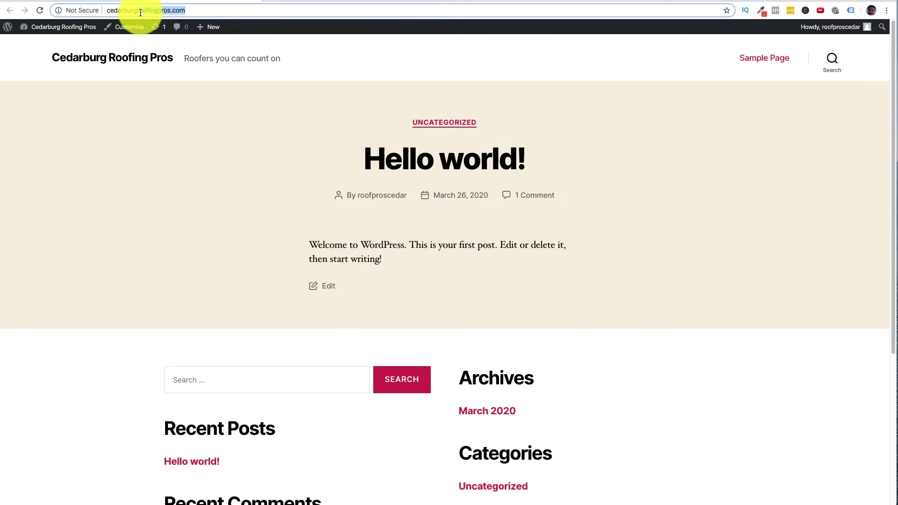
{"action": "left_click", "coordinate": [207, 106]}
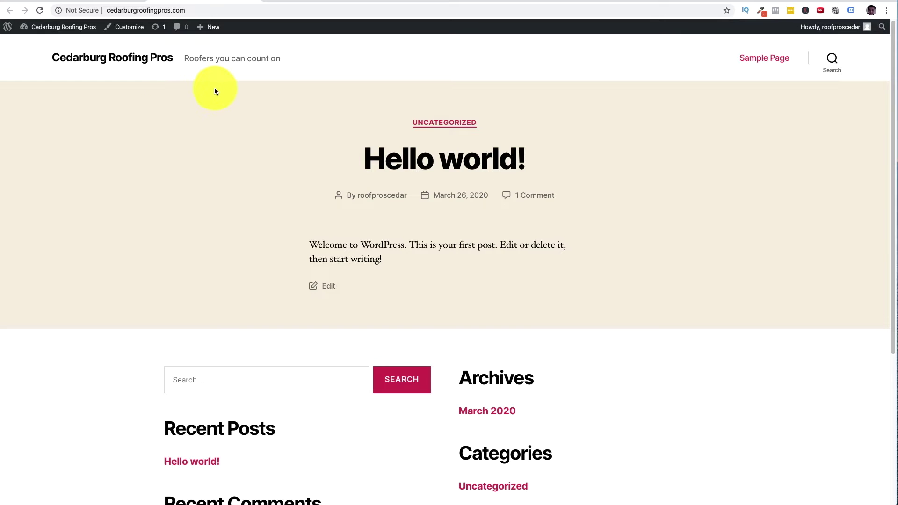
{"action": "left_click_drag", "start_coordinate": [185, 9], "coordinate": [127, 10]}
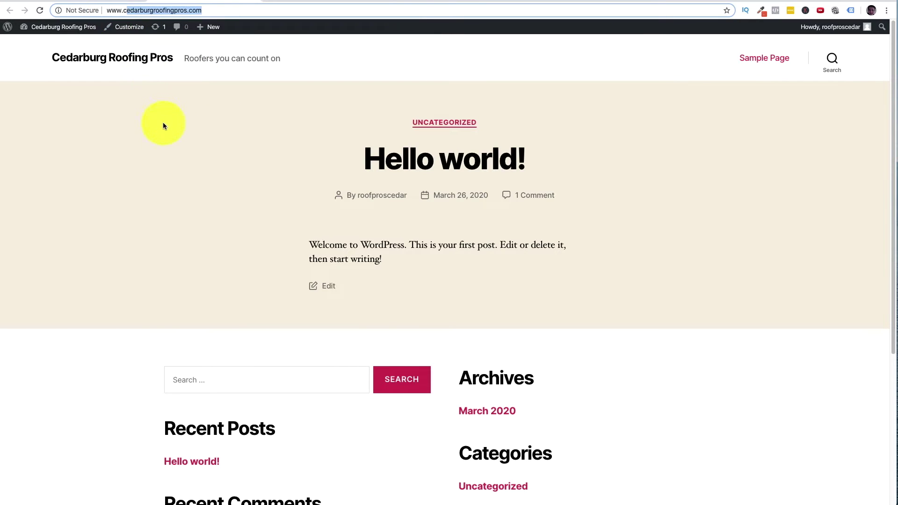
- Focus the front page showing the 'Roofers you can count on' tagline above Hello world!
{"action": "left_click", "coordinate": [165, 126]}
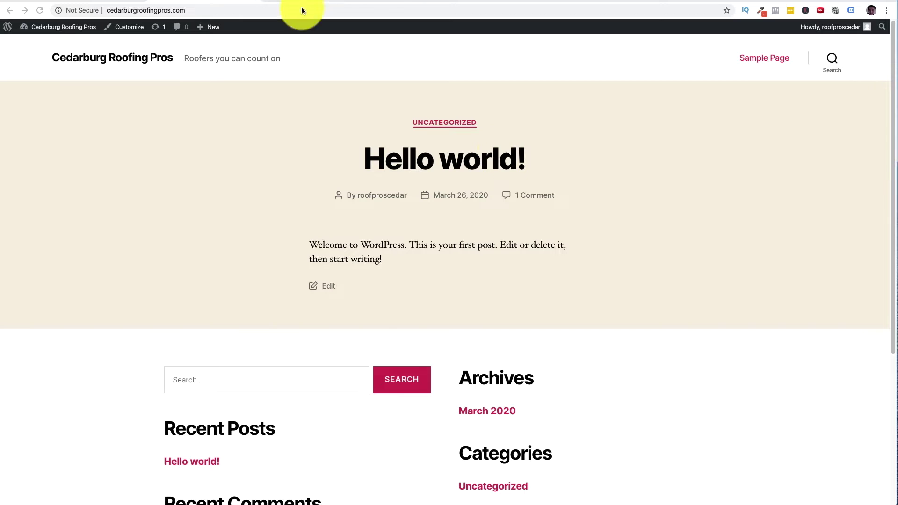
- Revisit the public front page by dropping the admin path from the address, and scroll through it
{"action": "left_click", "coordinate": [64, 26]}
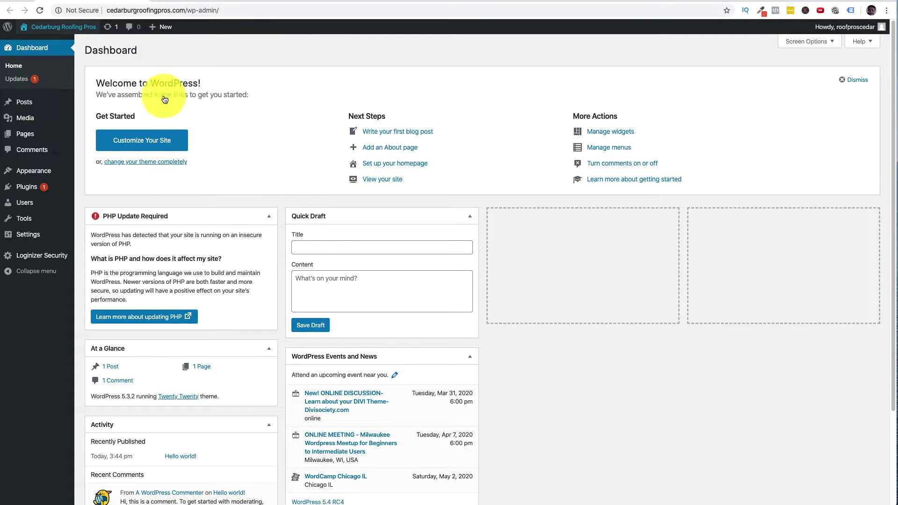
{"action": "left_click", "coordinate": [235, 11]}
{"action": "key", "text": "BackSpace"}
{"action": "key", "text": "BackSpace"}
{"action": "key", "text": "BackSpace"}
{"action": "key", "text": "BackSpace"}
{"action": "key", "text": "BackSpace"}
{"action": "key", "text": "BackSpace"}
{"action": "key", "text": "BackSpace"}
{"action": "key", "text": "BackSpace"}
{"action": "key", "text": "BackSpace"}
{"action": "key", "text": "BackSpace"}
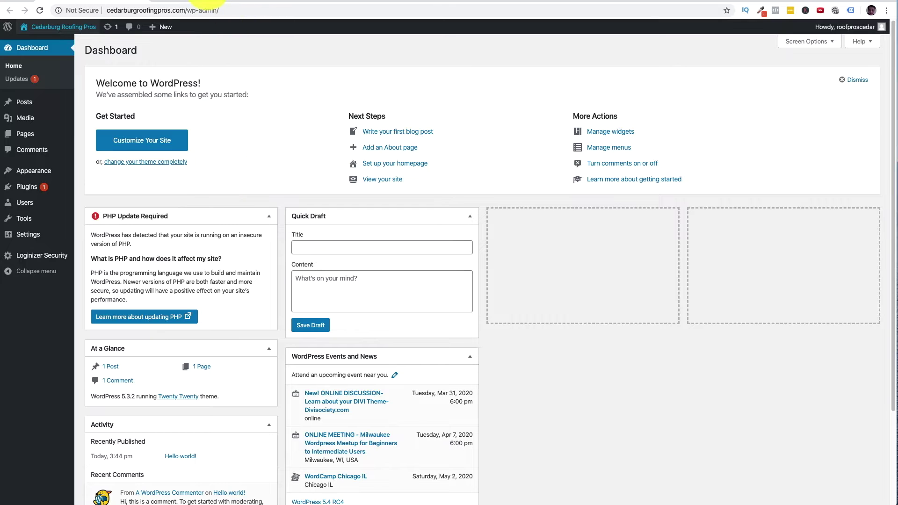
{"action": "key", "text": "Return"}
{"action": "scroll", "coordinate": [591, 218], "scroll_direction": "down", "scroll_amount": 5}
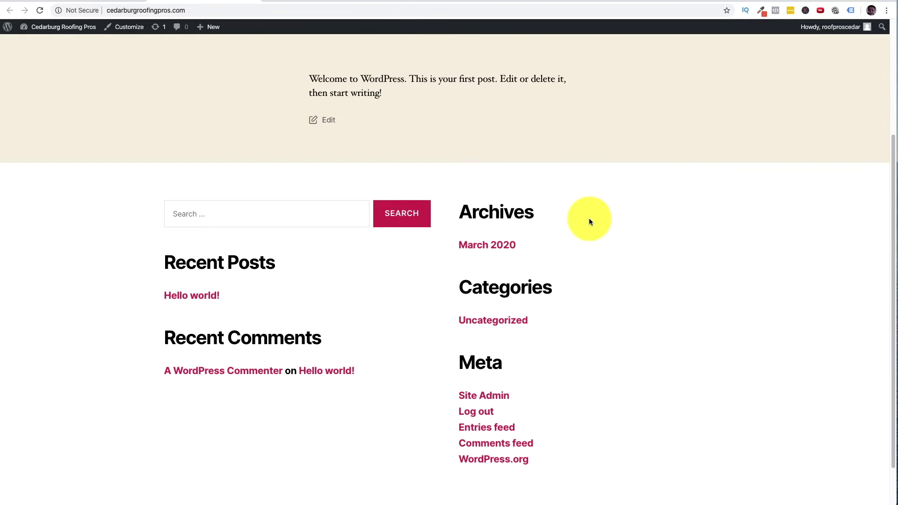
{"action": "scroll", "coordinate": [592, 218], "scroll_direction": "up", "scroll_amount": 5}
- Return to the Dashboard and open Appearance > Themes
{"action": "key", "text": "super+bracketleft"}
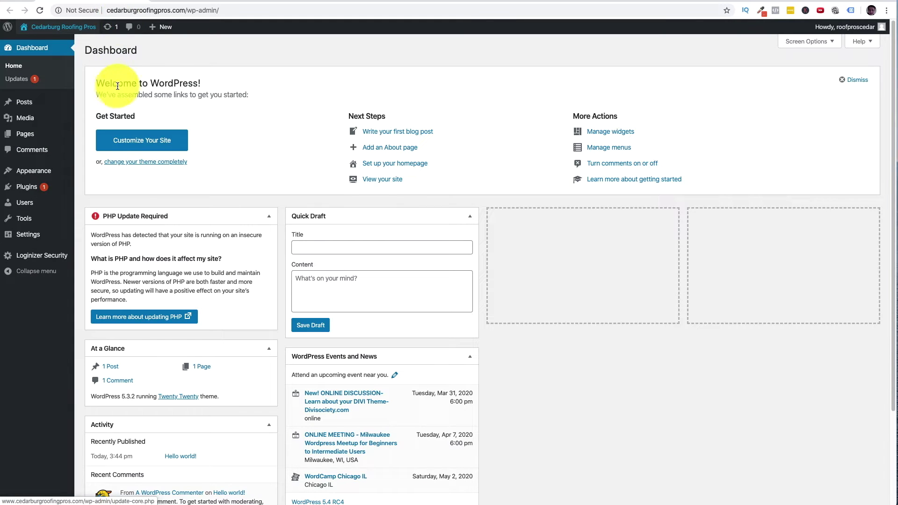
{"action": "mouse_move", "coordinate": [69, 185]}
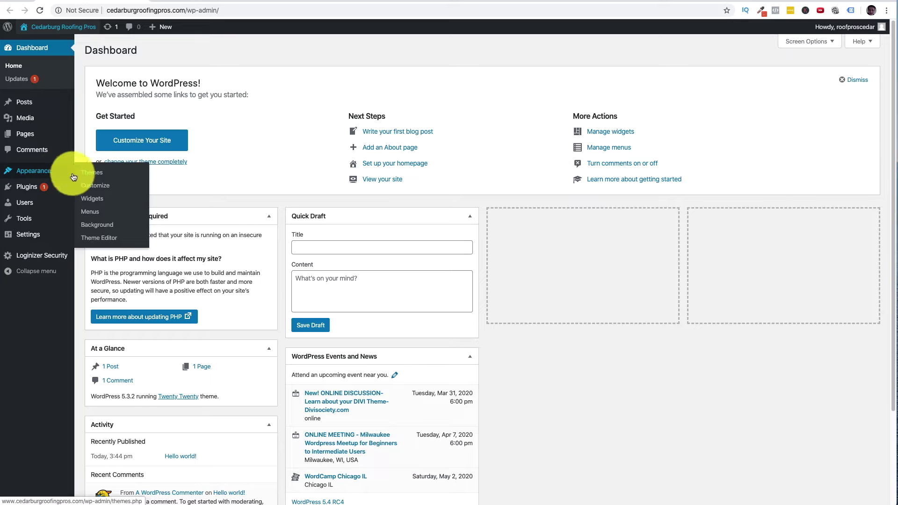
{"action": "left_click", "coordinate": [101, 177]}
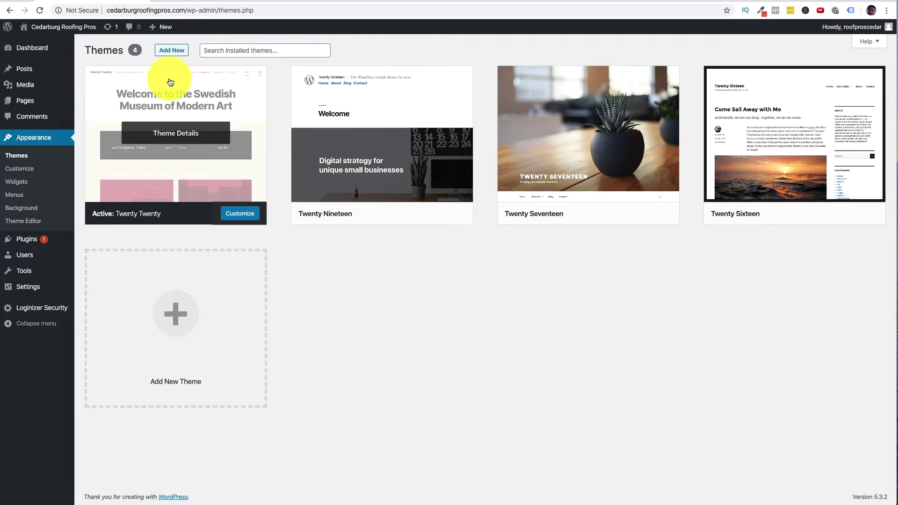
- Search new themes for 'astra', then install and activate the Astra theme
{"action": "left_click", "coordinate": [179, 55]}
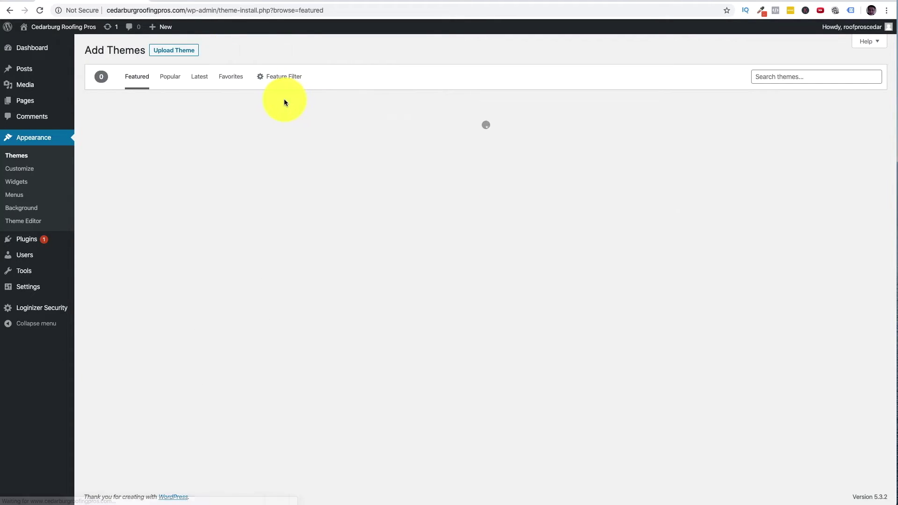
{"action": "left_click", "coordinate": [774, 78]}
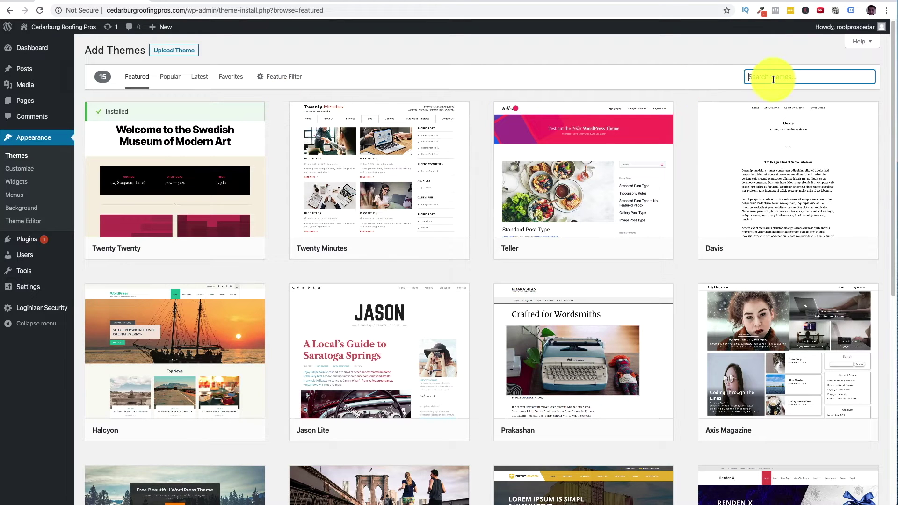
{"action": "type", "text": "astra"}
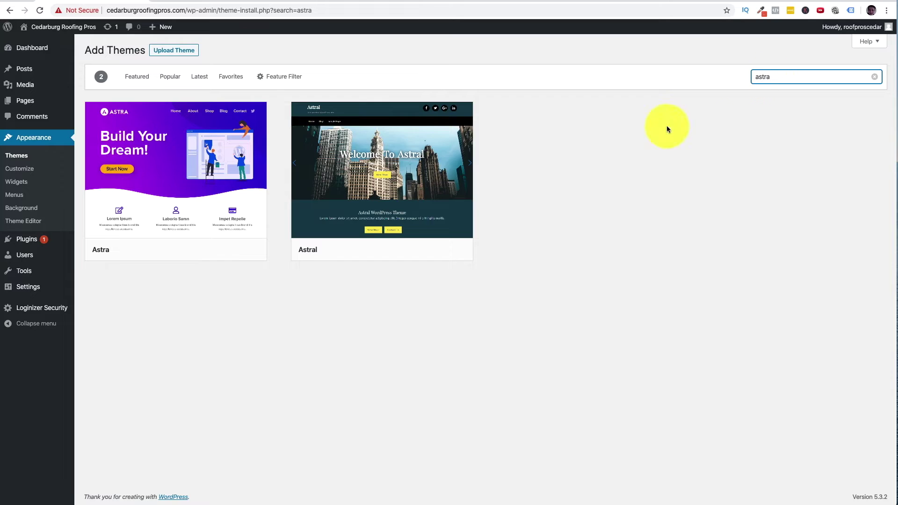
{"action": "left_click", "coordinate": [202, 244]}
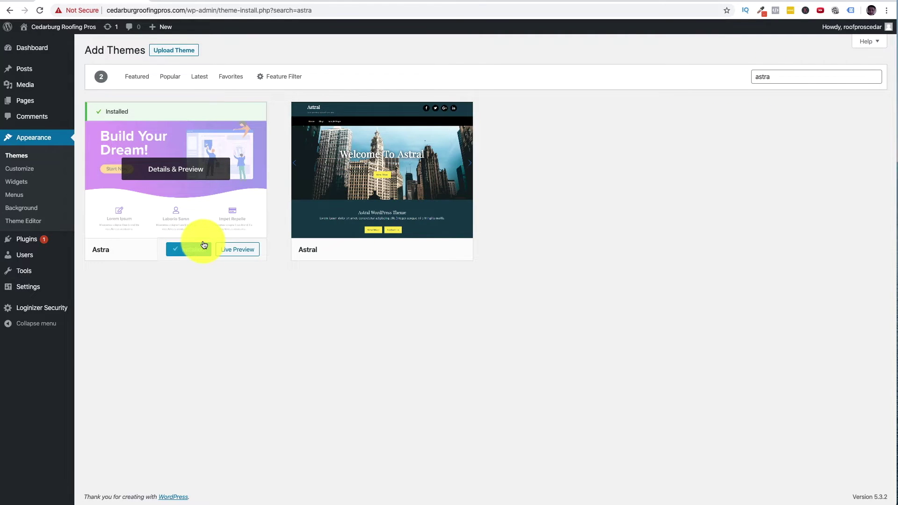
{"action": "left_click", "coordinate": [202, 252]}
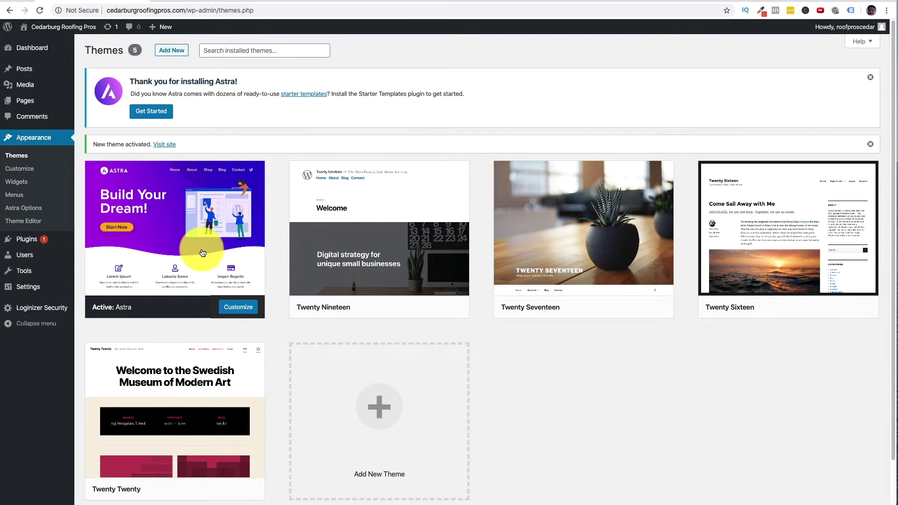
{"action": "mouse_move", "coordinate": [41, 248]}
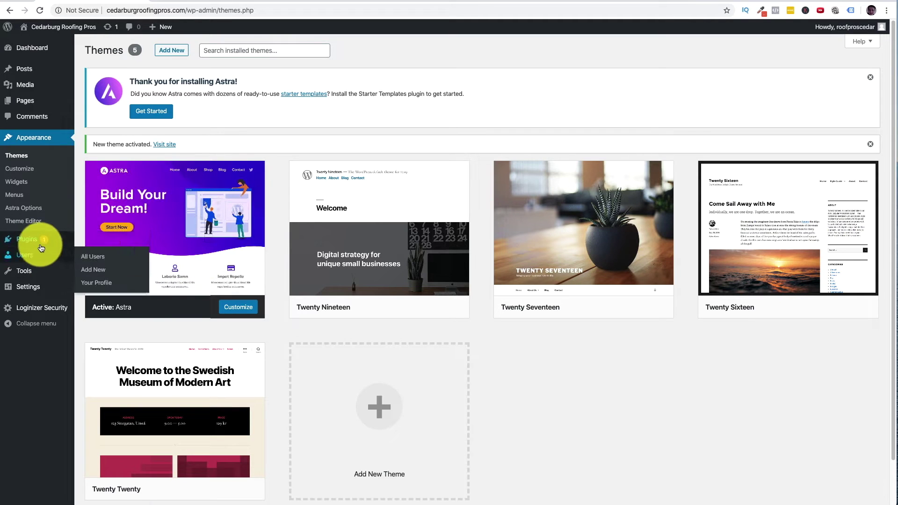
- Search new plugins for 'elementor', then install and activate Elementor Page Builder
{"action": "left_click", "coordinate": [103, 256]}
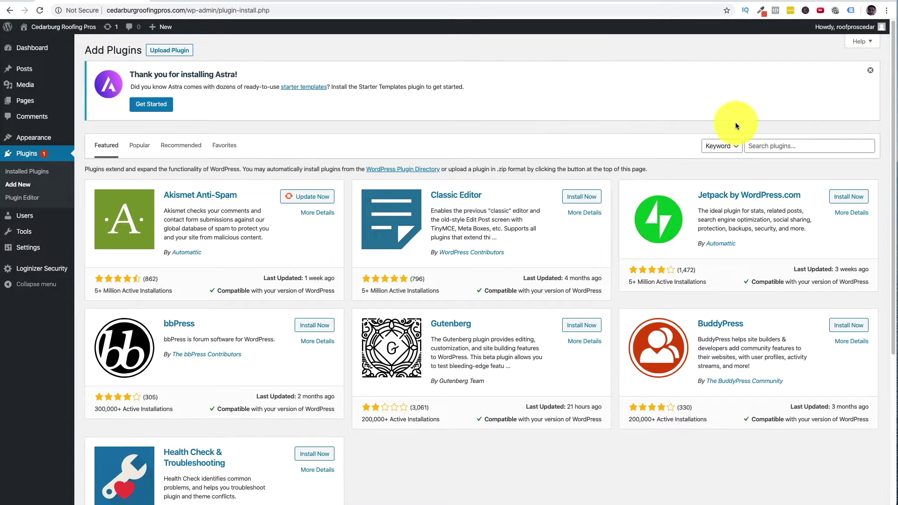
{"action": "left_click", "coordinate": [783, 148]}
{"action": "type", "text": "elementor"}
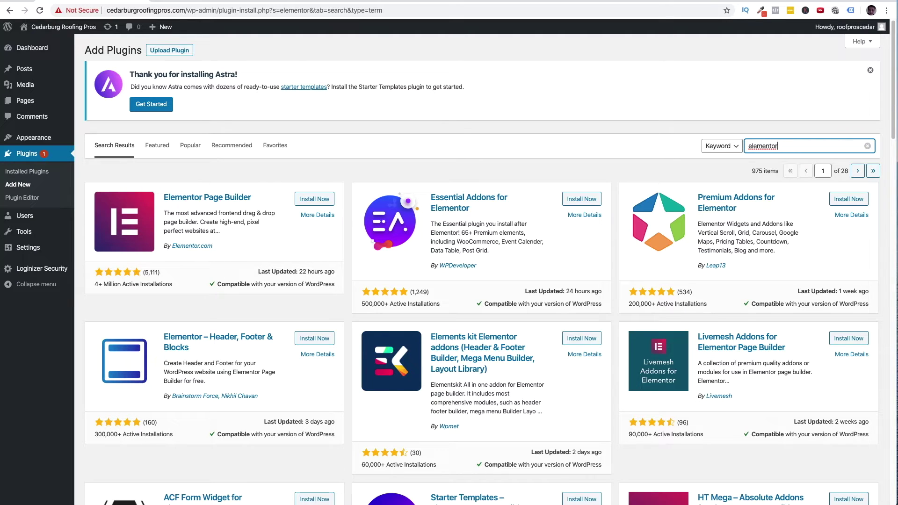
{"action": "left_click", "coordinate": [322, 204]}
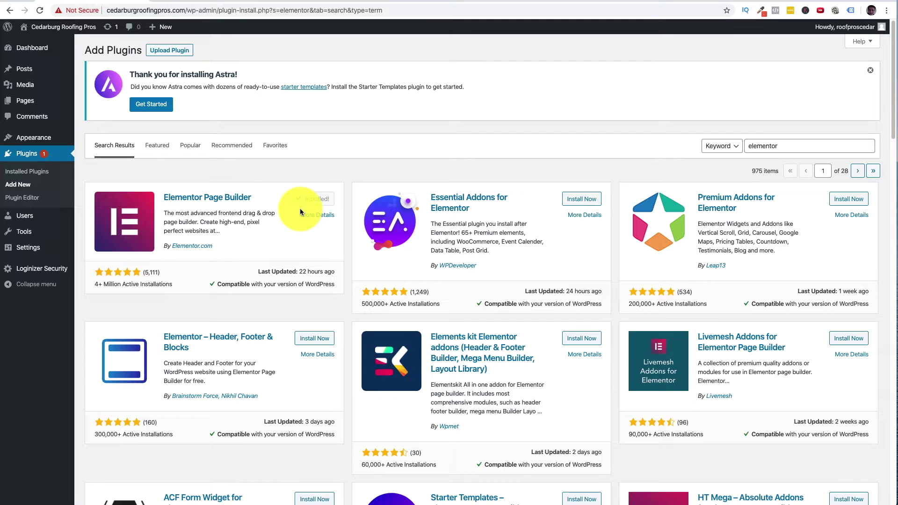
{"action": "left_click", "coordinate": [316, 199]}
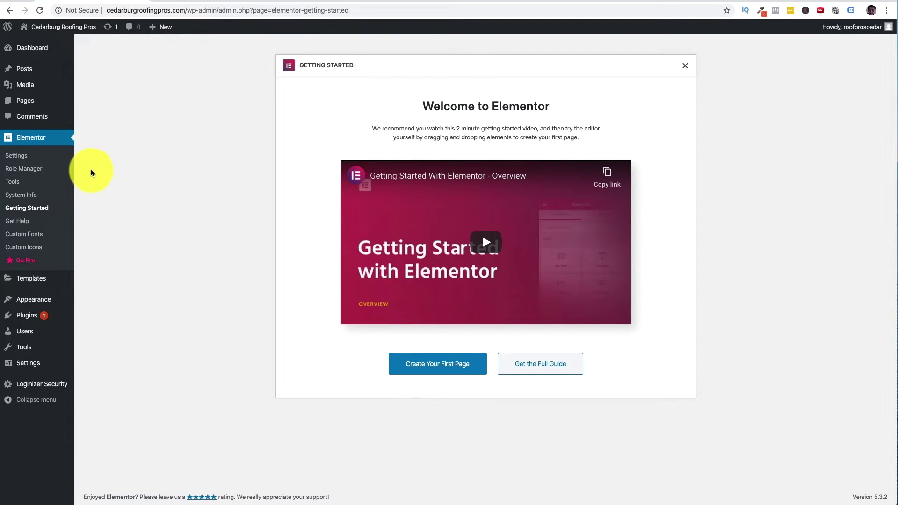
- Search new plugins for 'contact form 7', then install and activate Contact Form 7
{"action": "mouse_move", "coordinate": [26, 320]}
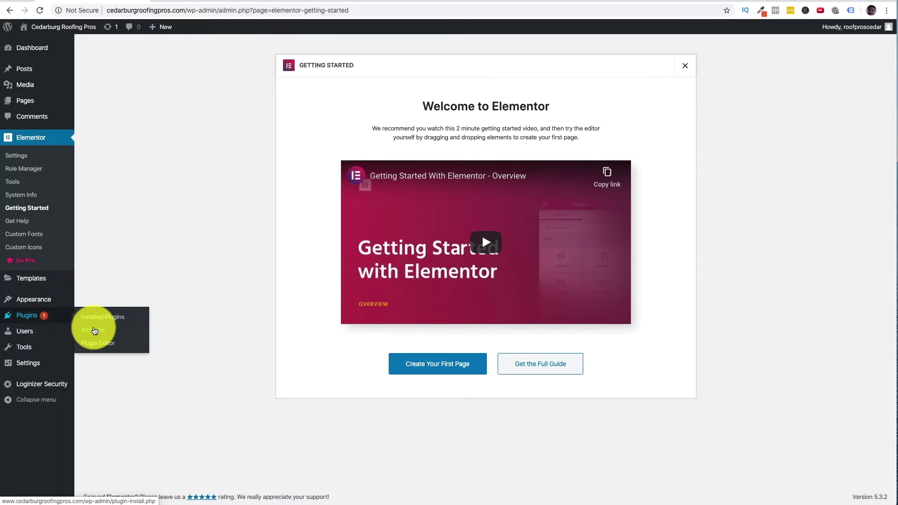
{"action": "left_click", "coordinate": [95, 330]}
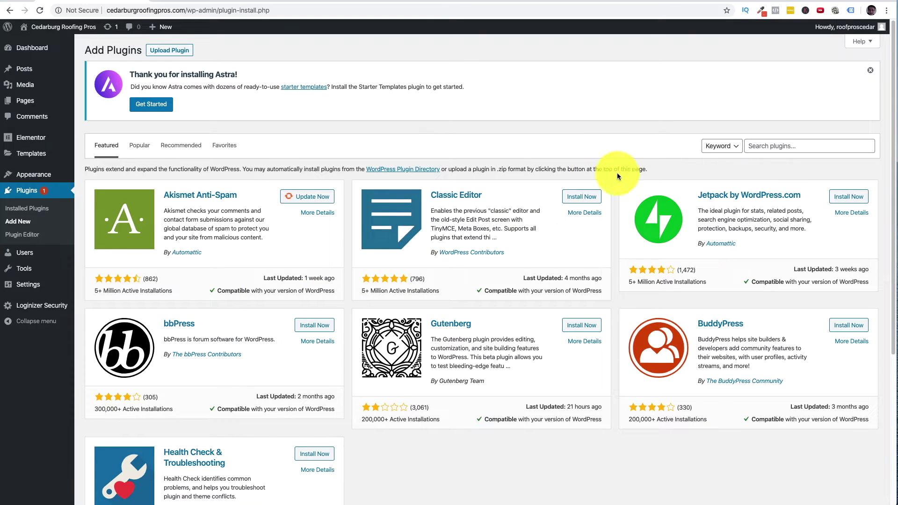
{"action": "left_click", "coordinate": [839, 150]}
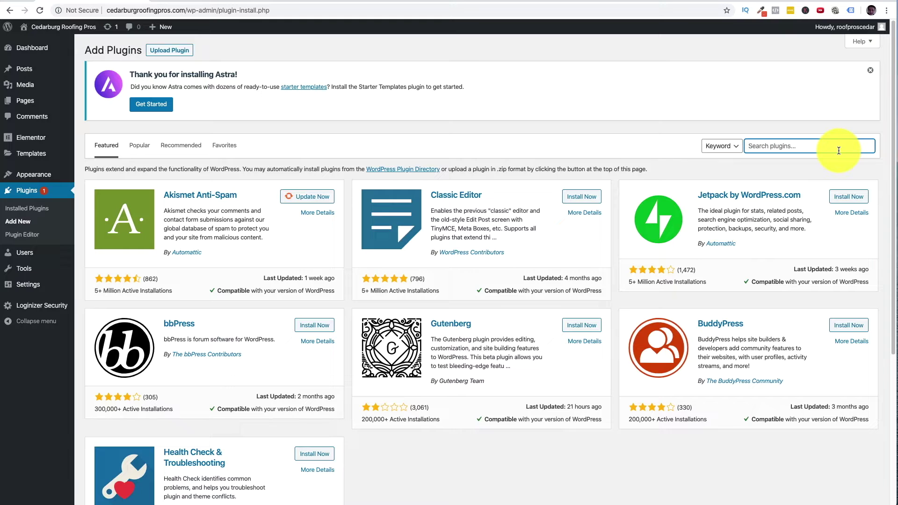
{"action": "type", "text": "con"}
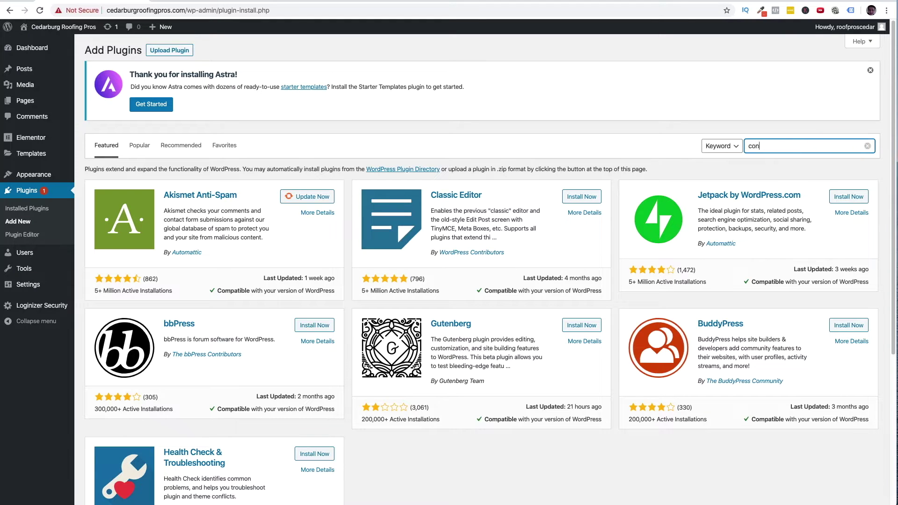
{"action": "type", "text": "tact form 7"}
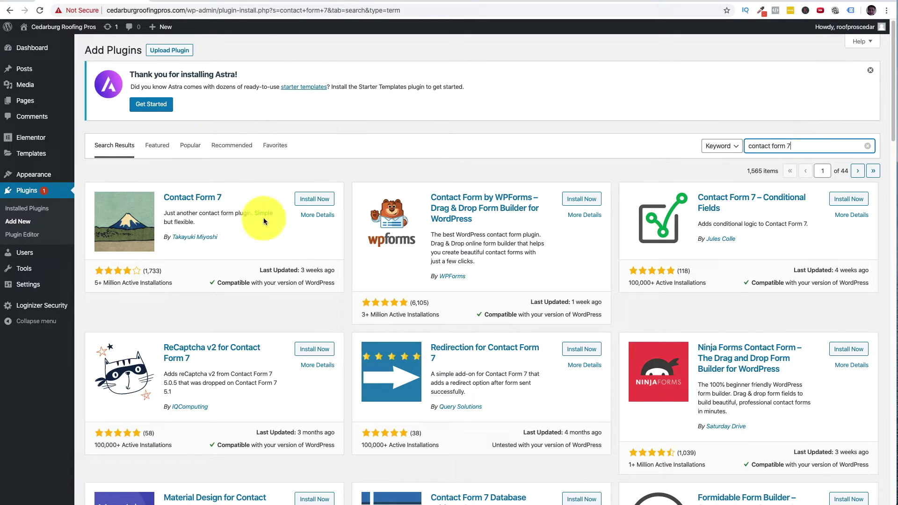
{"action": "left_click", "coordinate": [316, 199]}
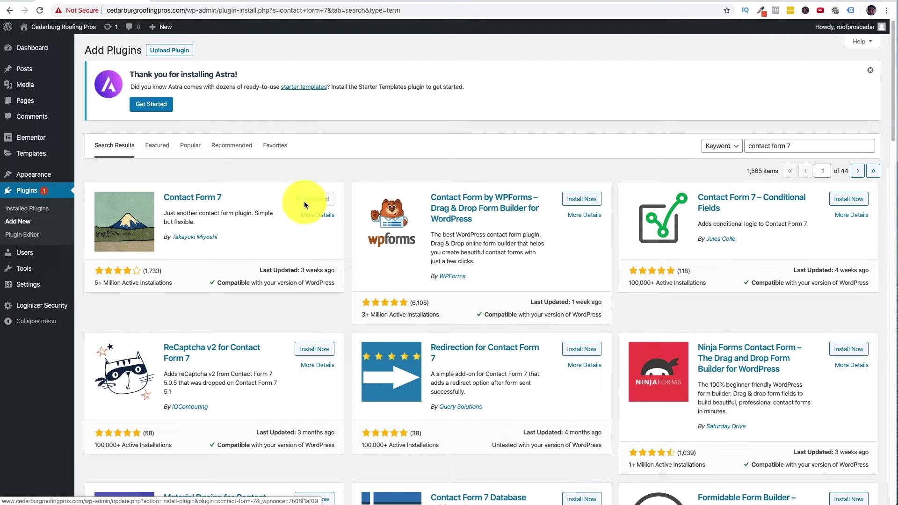
{"action": "left_click", "coordinate": [307, 201]}
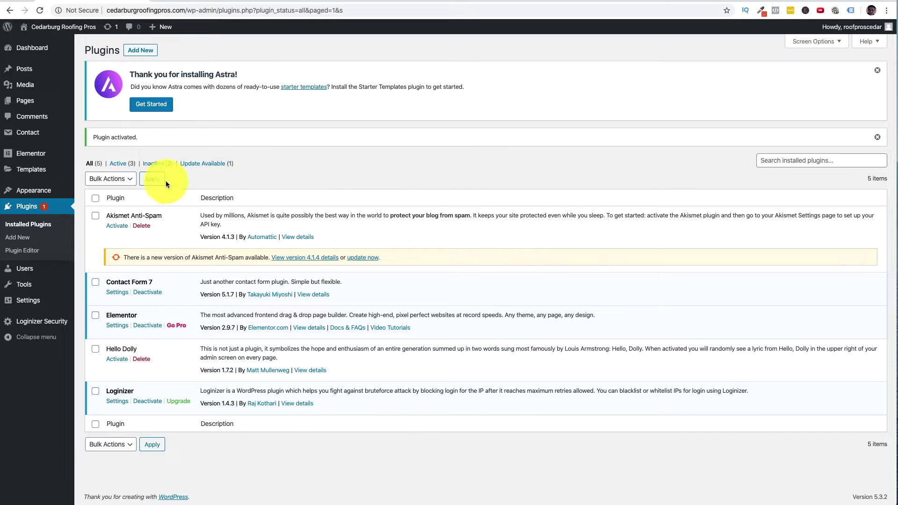
- Search new plugins for 'HT Mega Absolute', then install and activate HT Mega – Absolute Addons
{"action": "left_click", "coordinate": [21, 238]}
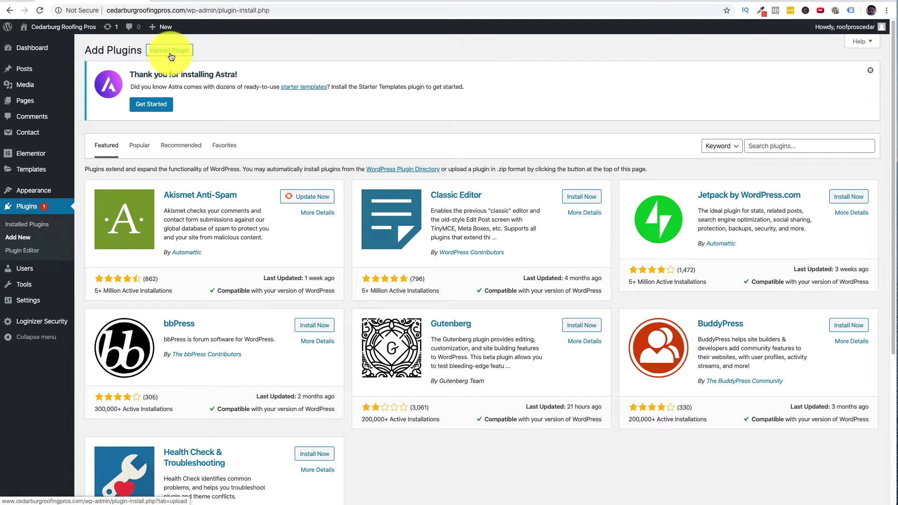
{"action": "left_click", "coordinate": [802, 152]}
{"action": "type", "text": "HT Mega Absolute"}
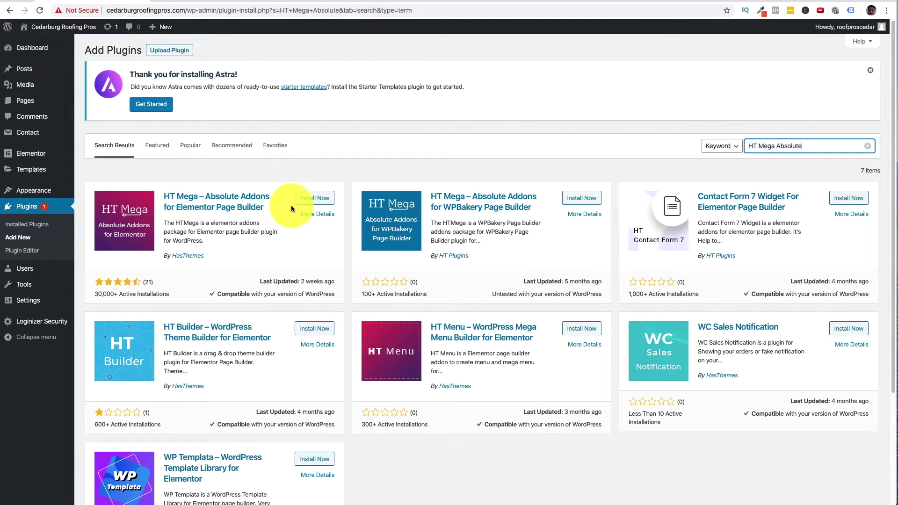
{"action": "left_click", "coordinate": [306, 198]}
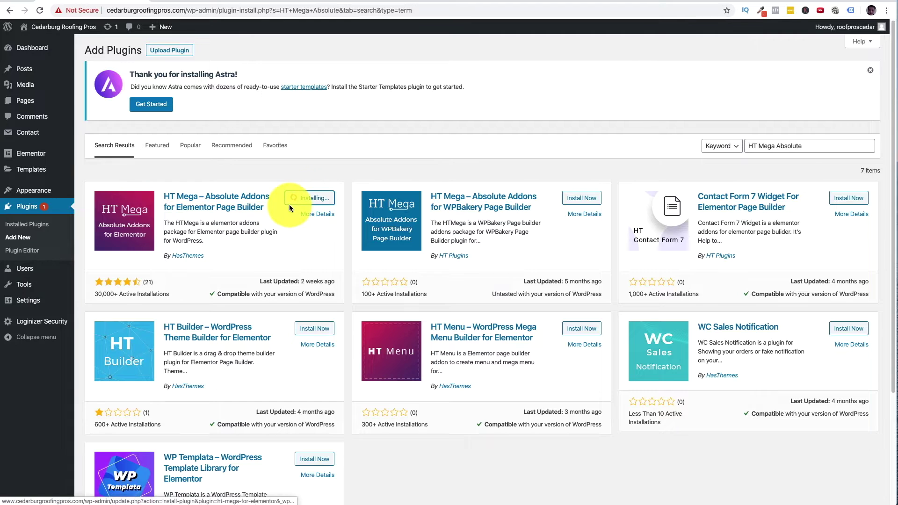
{"action": "left_click", "coordinate": [316, 203]}
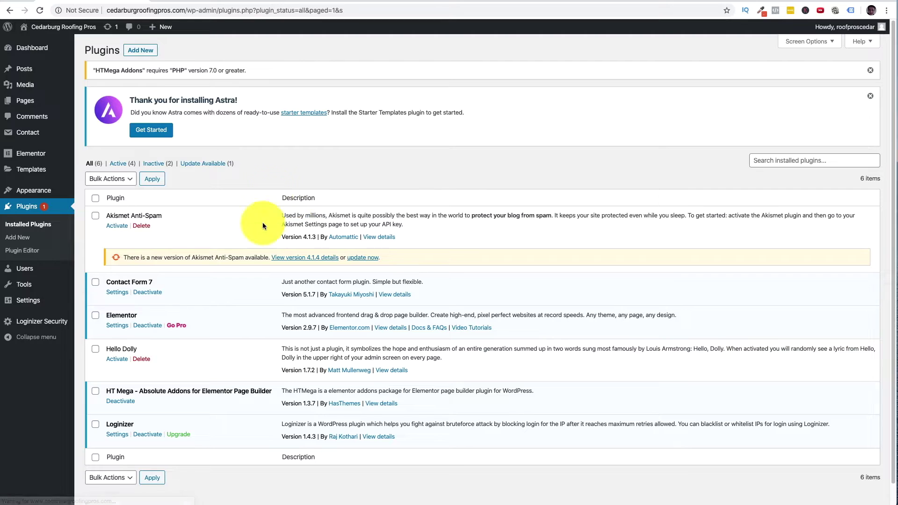
{"action": "left_click", "coordinate": [186, 10]}
{"action": "key", "text": "shift+End"}
{"action": "key", "text": "Delete"}
{"action": "key", "text": "Return"}
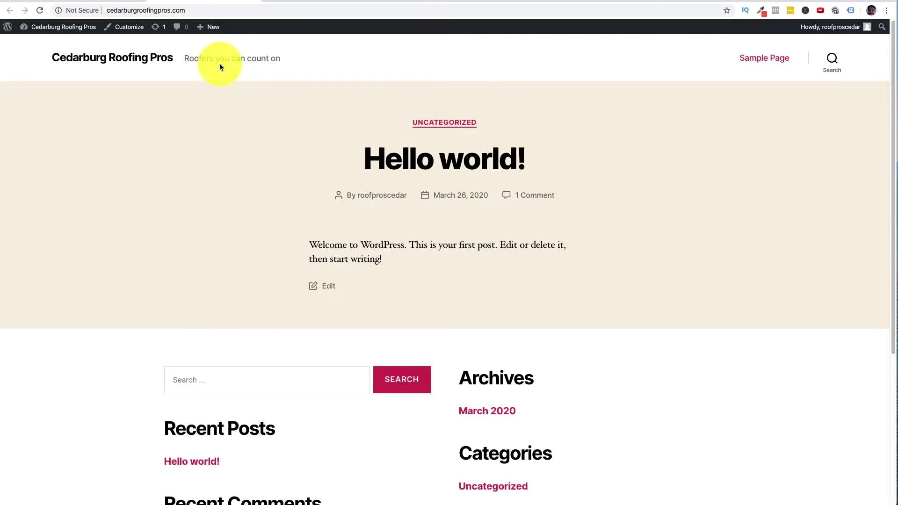
{"action": "left_click", "coordinate": [200, 11]}
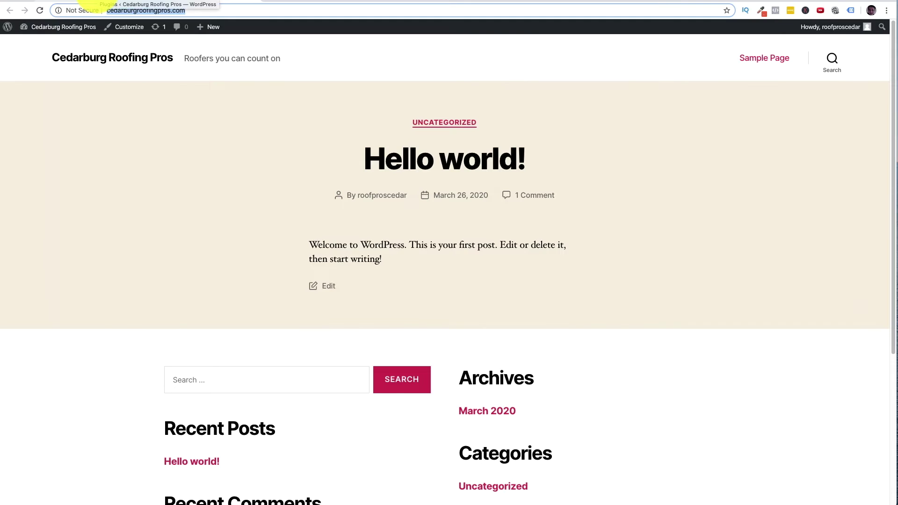
{"action": "left_click", "coordinate": [92, 3]}
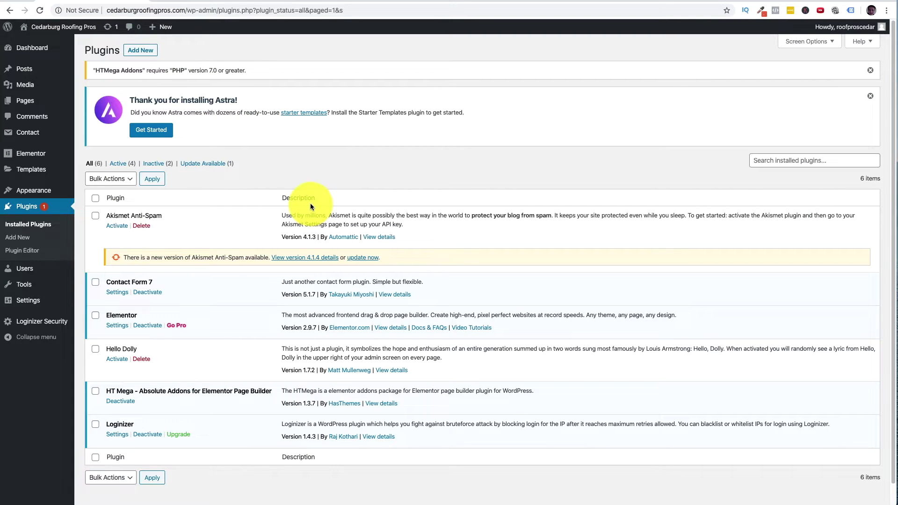
{"action": "mouse_move", "coordinate": [57, 98]}
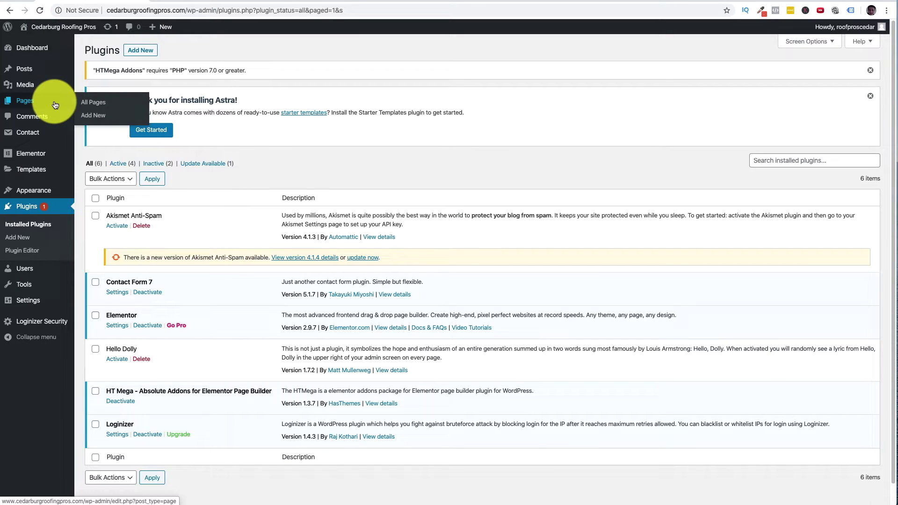
- From All Pages, add a new page titled 'Home' and open it with Edit with Elementor
{"action": "left_click", "coordinate": [97, 104]}
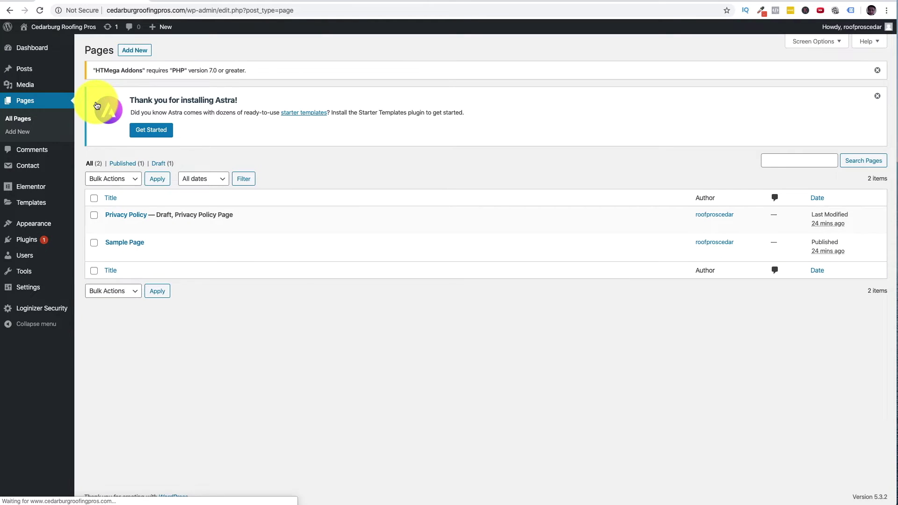
{"action": "left_click", "coordinate": [146, 54]}
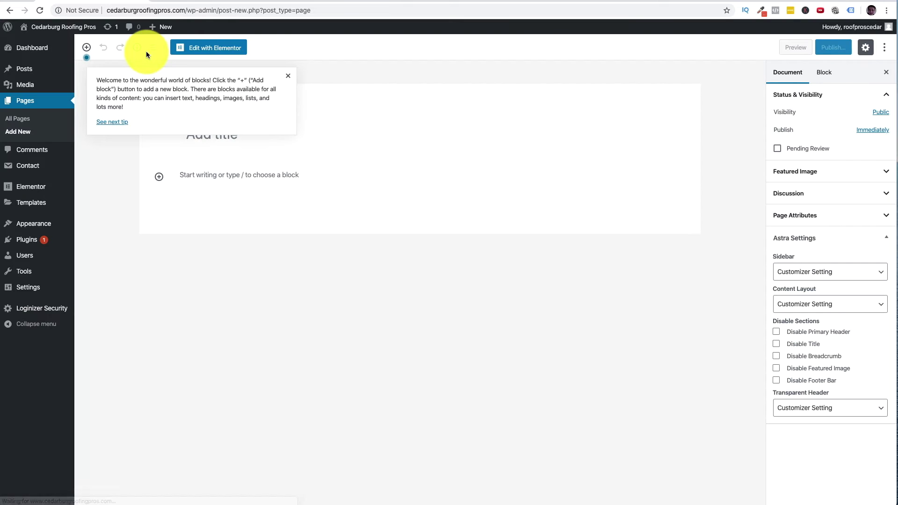
{"action": "left_click", "coordinate": [288, 76]}
{"action": "left_click", "coordinate": [275, 141]}
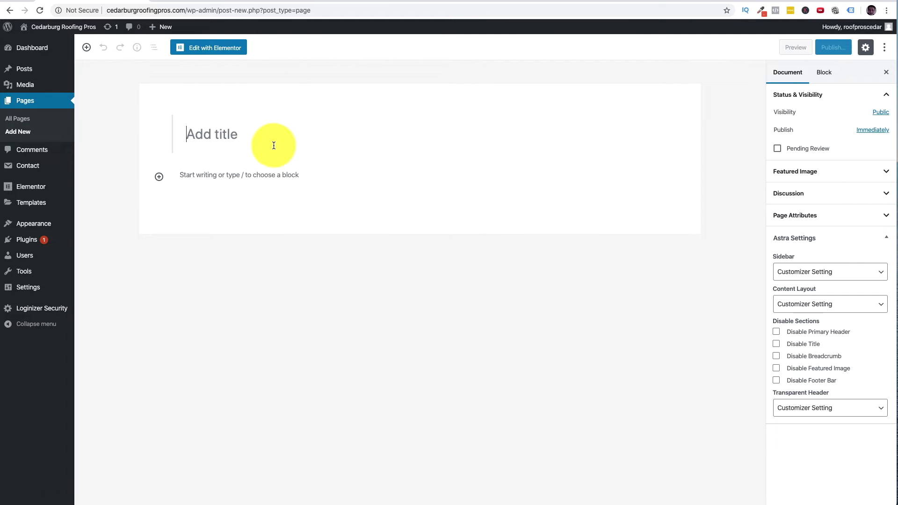
{"action": "type", "text": "Home"}
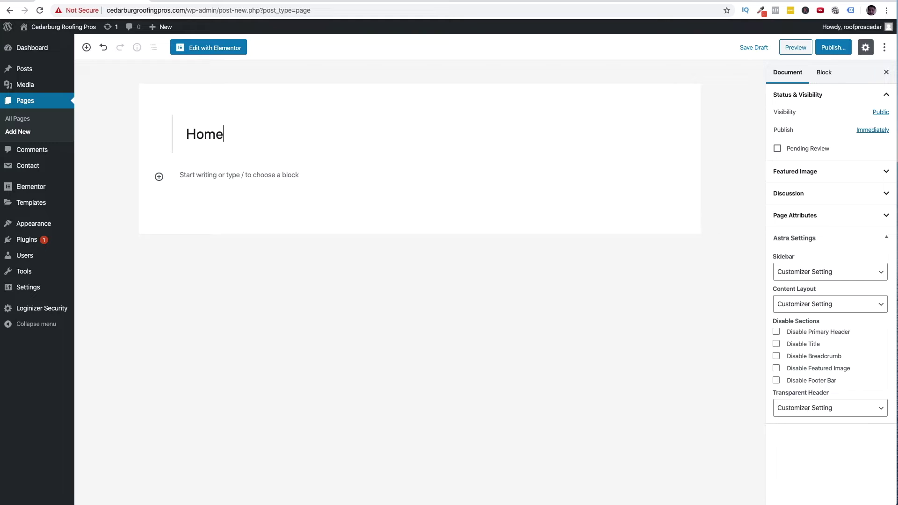
{"action": "left_click", "coordinate": [215, 48]}
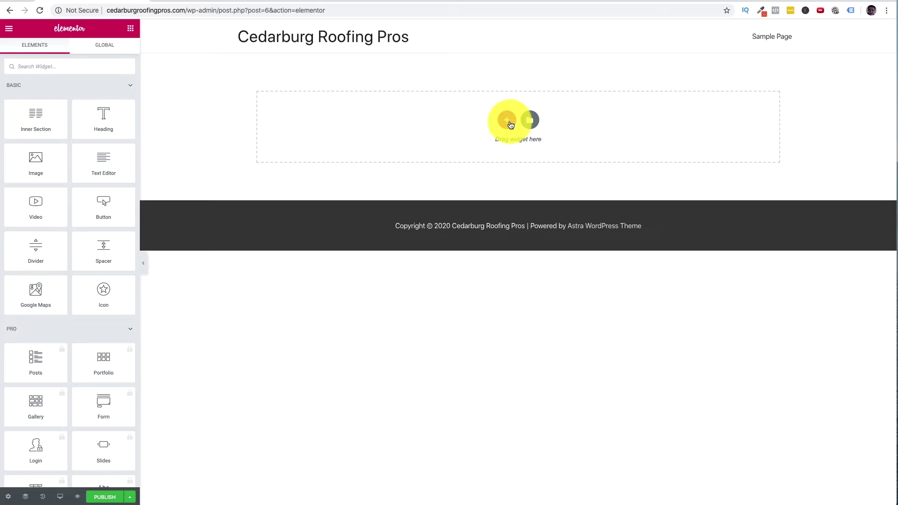
- Use the drop zone's + to add a section with the two-column structure
{"action": "left_click", "coordinate": [507, 120]}
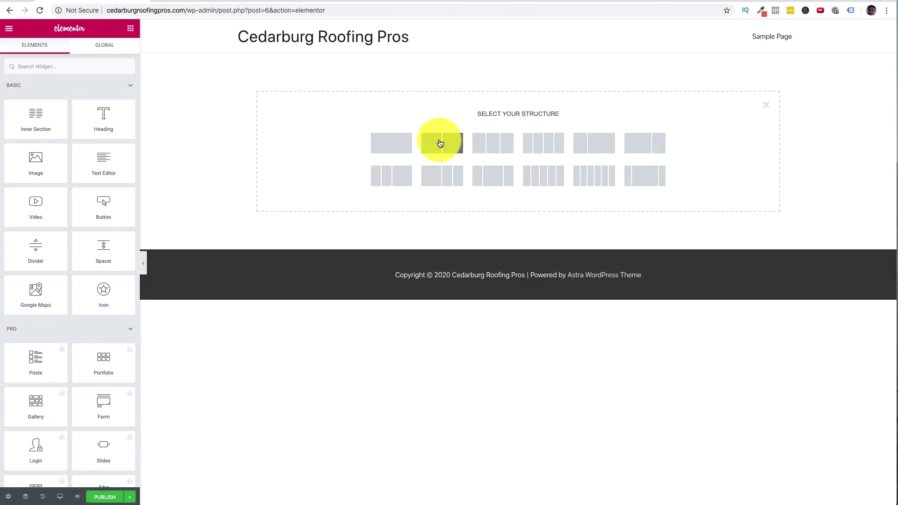
{"action": "left_click", "coordinate": [440, 143]}
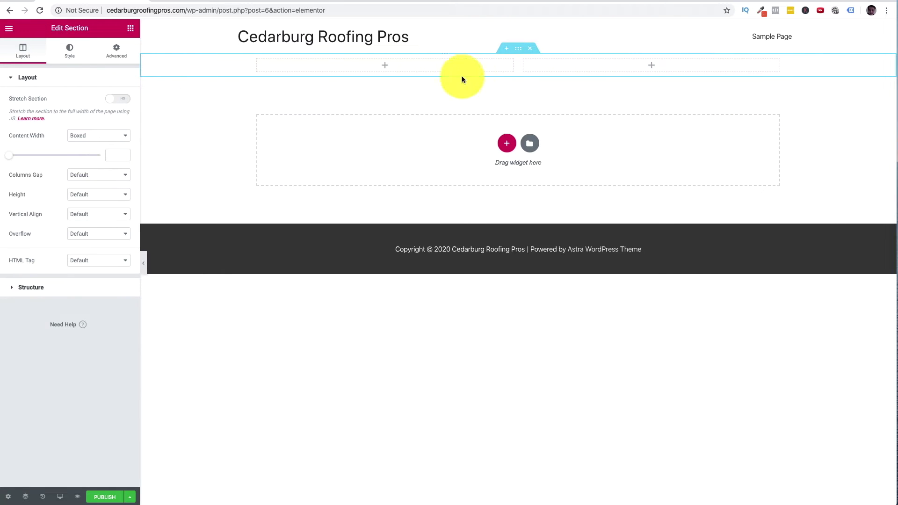
- Select the new section and set its content width to 1000 px
{"action": "left_click", "coordinate": [518, 49]}
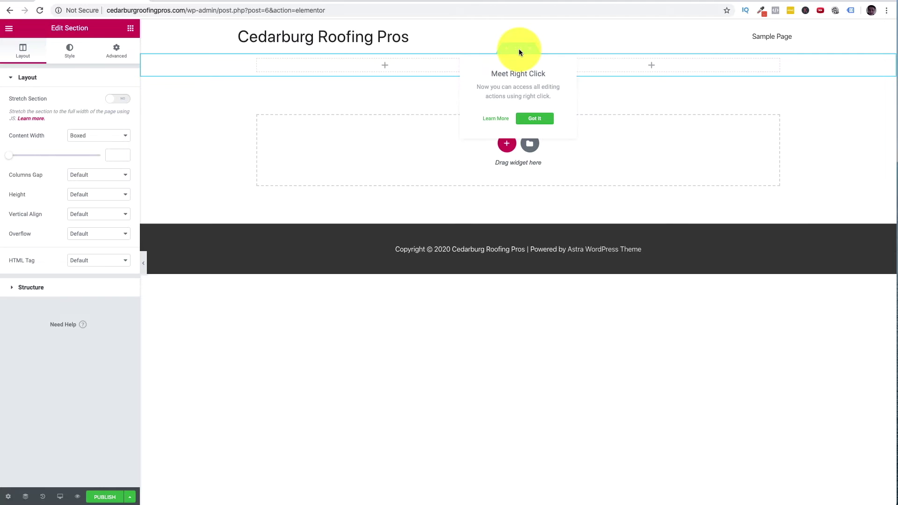
{"action": "left_click", "coordinate": [535, 119]}
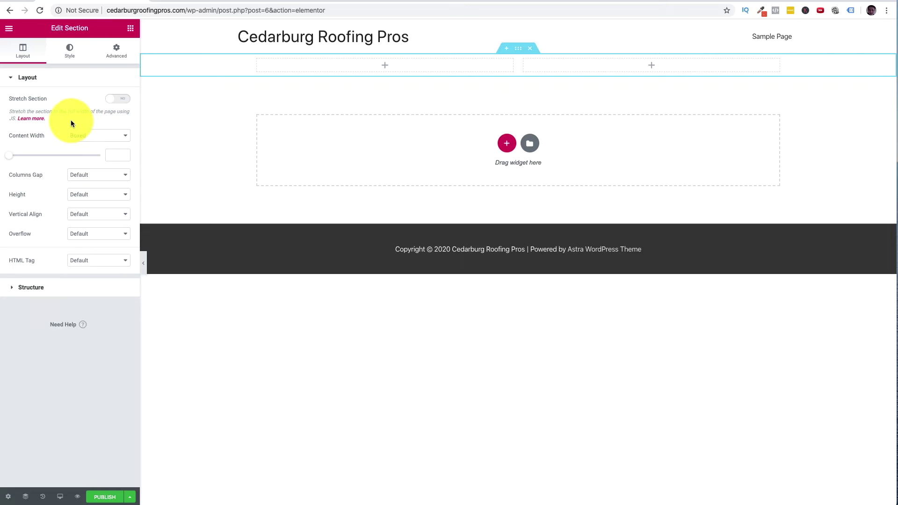
{"action": "left_click", "coordinate": [94, 137]}
{"action": "left_click", "coordinate": [97, 133]}
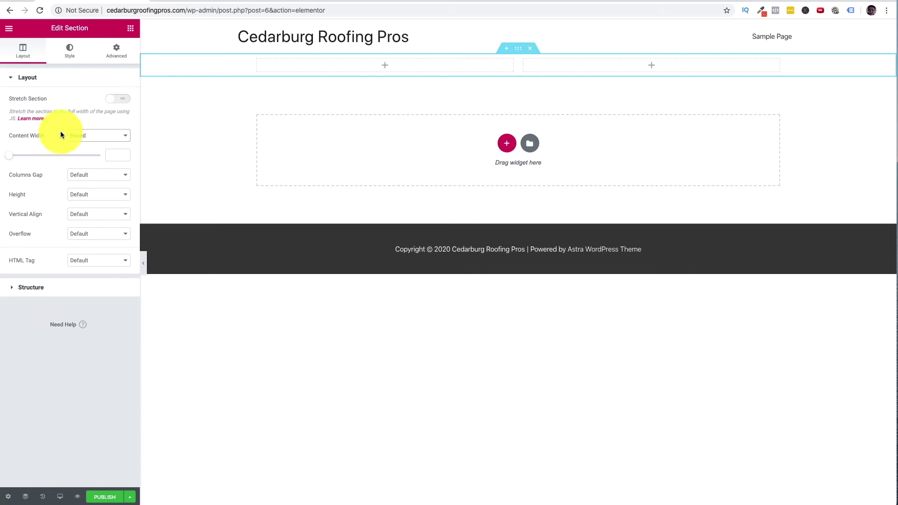
{"action": "left_click_drag", "start_coordinate": [8, 156], "coordinate": [32, 158]}
{"action": "left_click", "coordinate": [118, 154]}
{"action": "type", "text": "16100"}
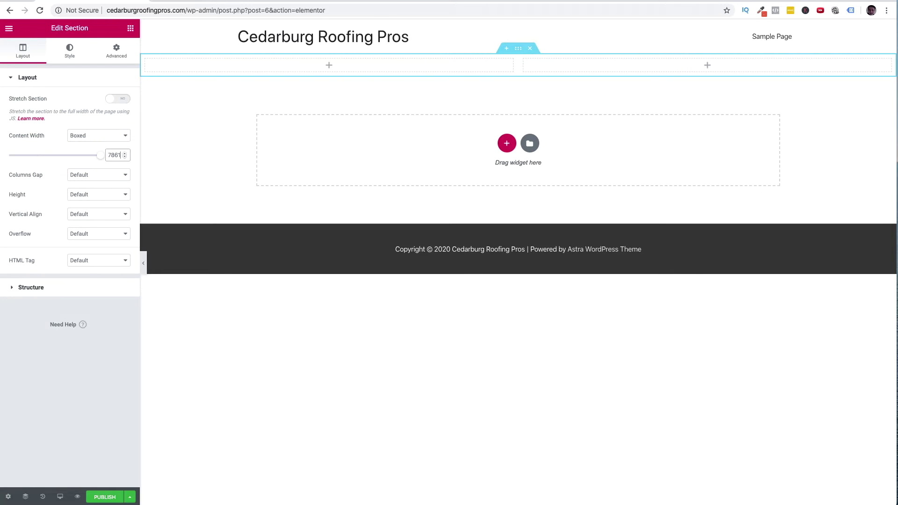
{"action": "double_click", "coordinate": [119, 156]}
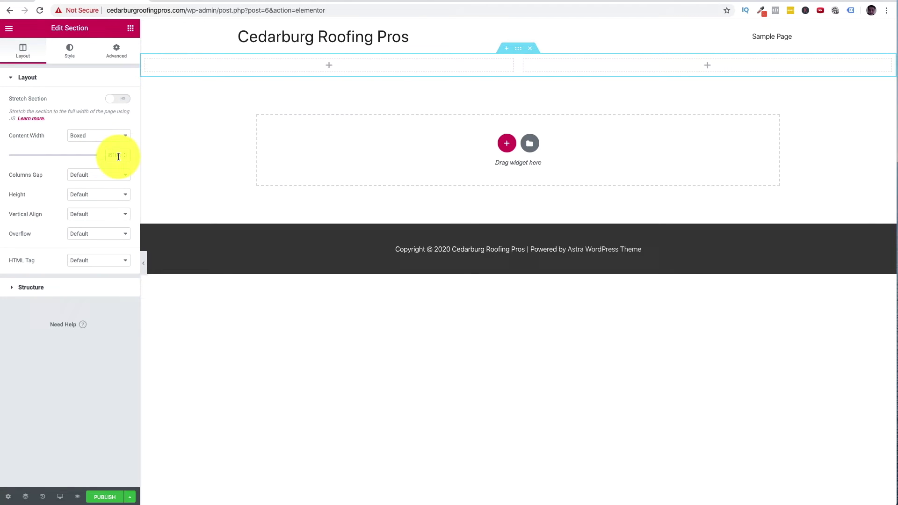
{"action": "type", "text": "1000"}
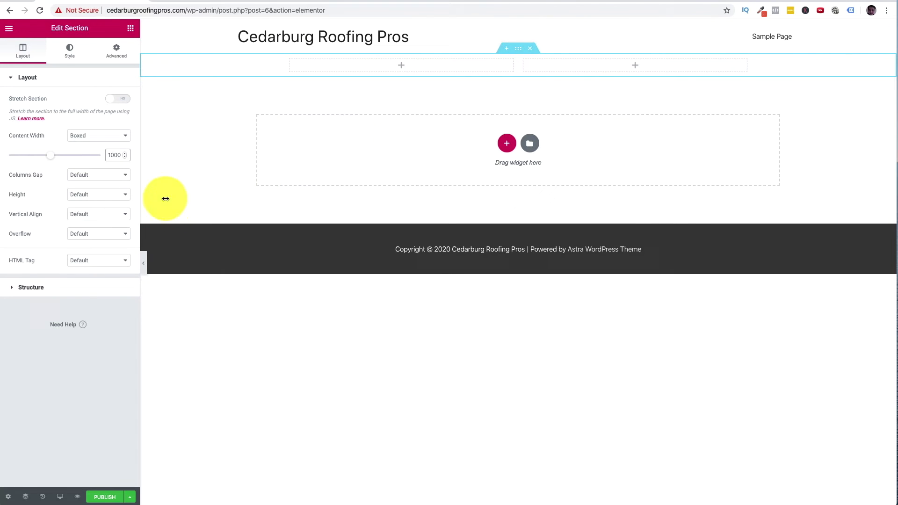
- Set the section height to Min Height with a value of 600 px
{"action": "left_click", "coordinate": [123, 194]}
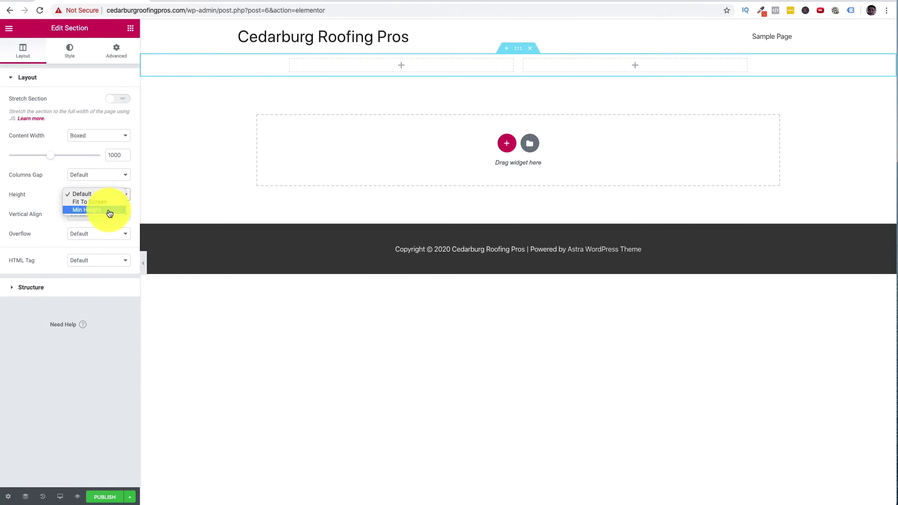
{"action": "left_click", "coordinate": [109, 210]}
{"action": "left_click", "coordinate": [34, 235]}
{"action": "left_click_drag", "start_coordinate": [34, 234], "coordinate": [49, 234]}
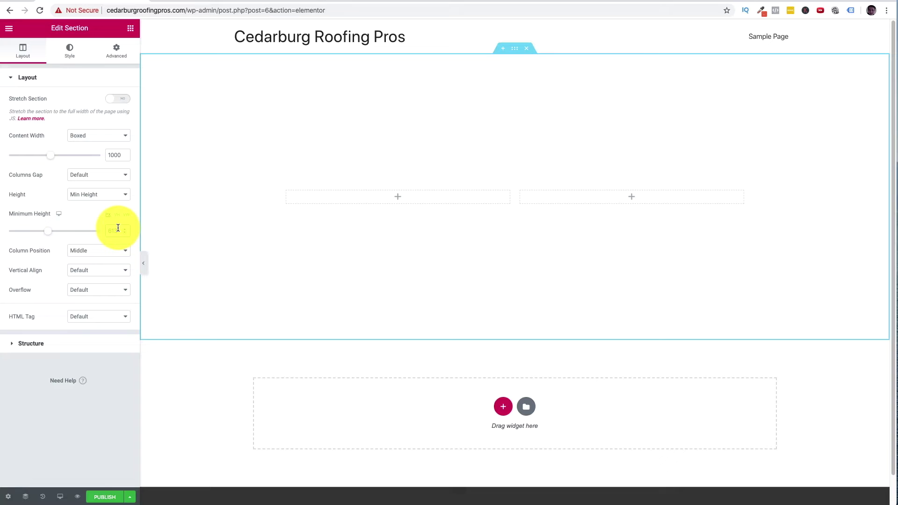
{"action": "double_click", "coordinate": [118, 228]}
{"action": "type", "text": "600"}
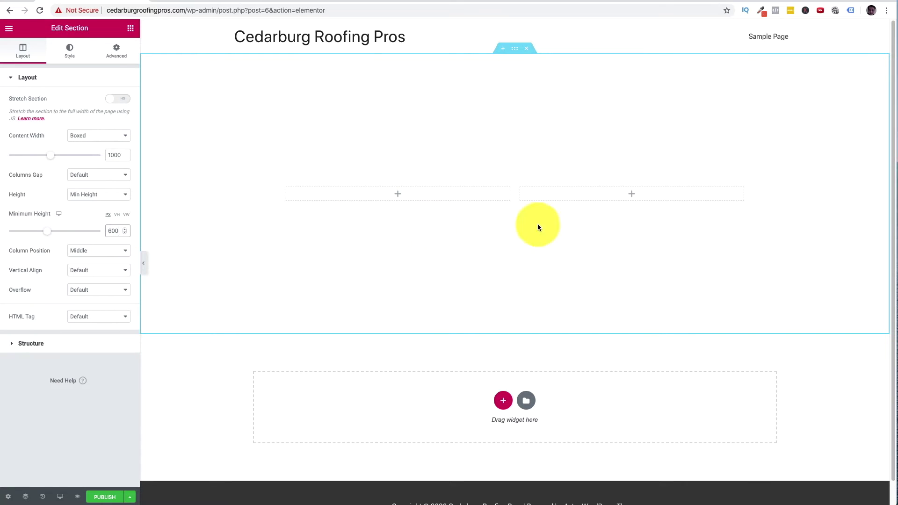
{"action": "left_click", "coordinate": [257, 252]}
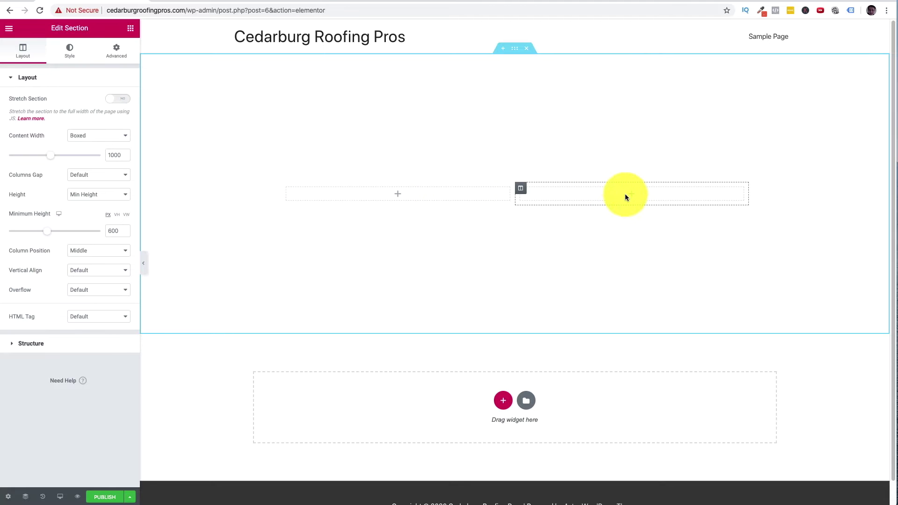
- Add a Heading widget reading 'For A Free Quote' to the left column and centre it
{"action": "left_click", "coordinate": [400, 198]}
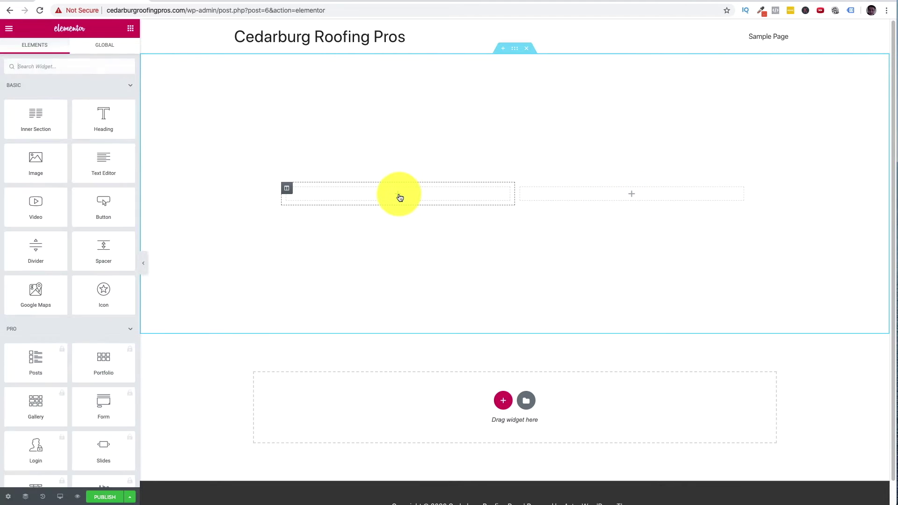
{"action": "left_click_drag", "start_coordinate": [117, 115], "coordinate": [408, 195]}
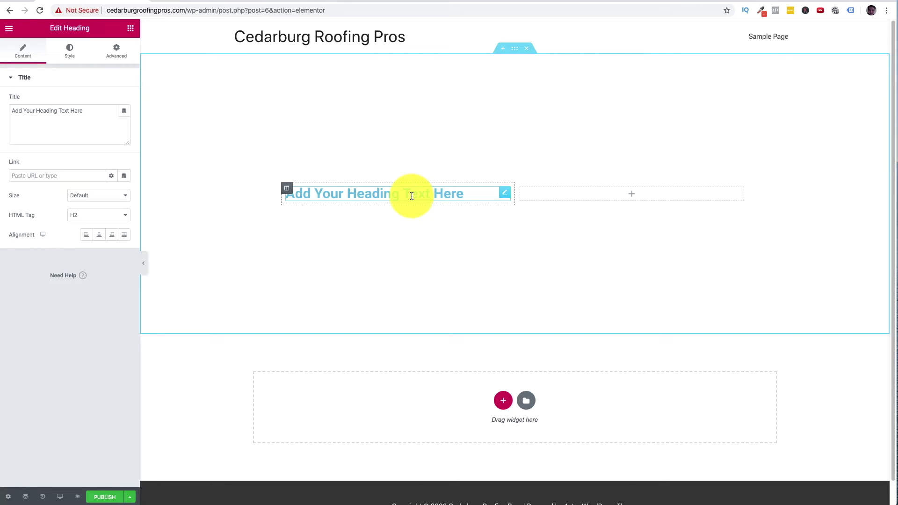
{"action": "triple_click", "coordinate": [411, 196]}
{"action": "type", "text": "For A F"}
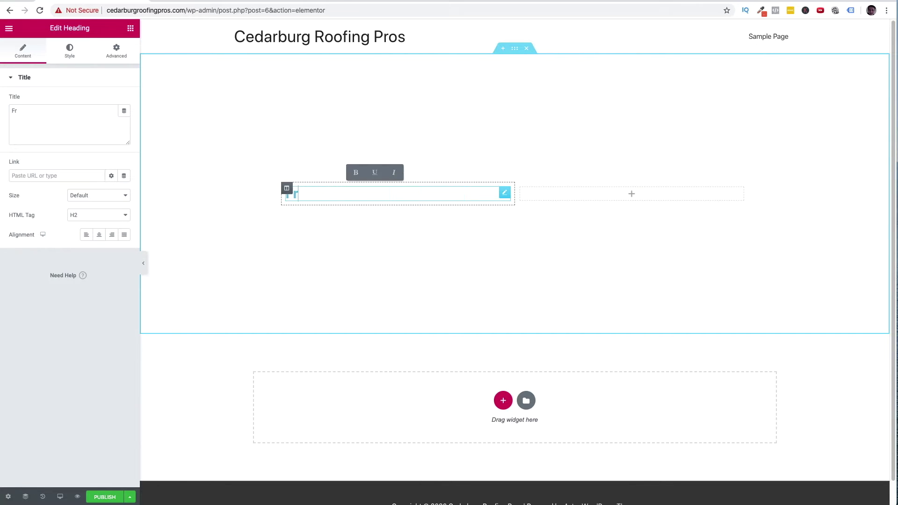
{"action": "type", "text": "ree Quote"}
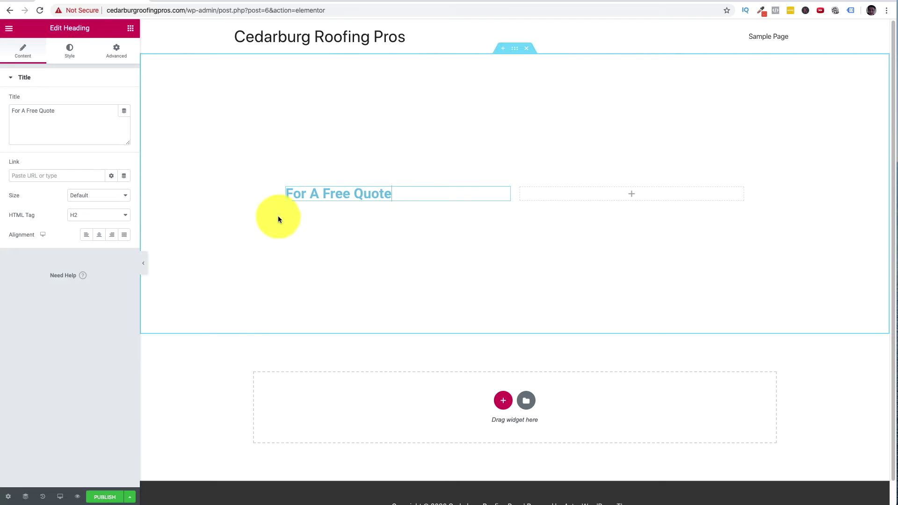
{"action": "left_click", "coordinate": [99, 235]}
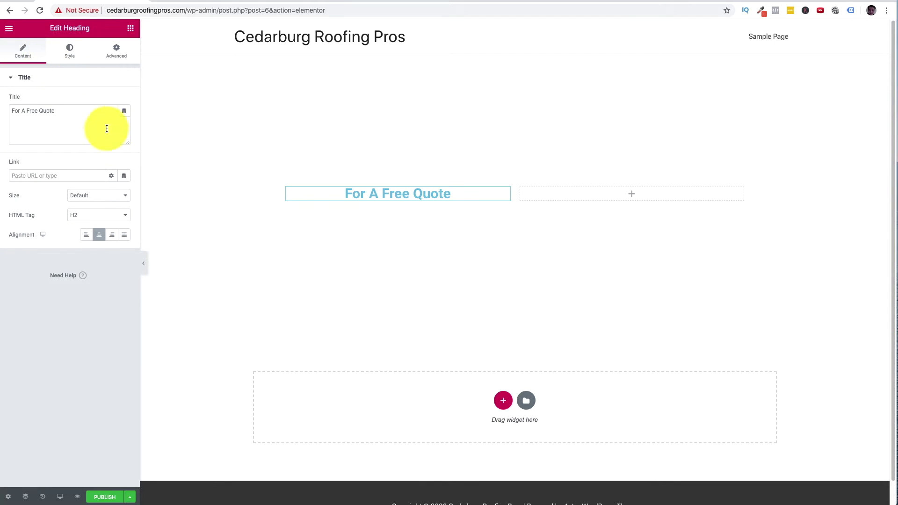
{"action": "left_click", "coordinate": [130, 31]}
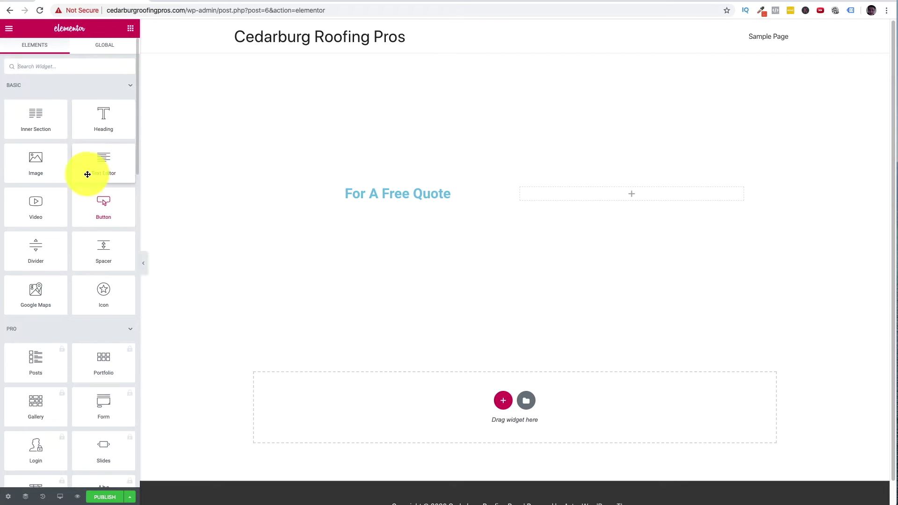
- Add a centred 'Call Now:' heading below For A Free Quote
{"action": "scroll", "coordinate": [70, 246], "scroll_direction": "down", "scroll_amount": 7}
{"action": "scroll", "coordinate": [81, 266], "scroll_direction": "down", "scroll_amount": 12}
{"action": "scroll", "coordinate": [82, 266], "scroll_direction": "up", "scroll_amount": 10}
{"action": "scroll", "coordinate": [84, 264], "scroll_direction": "up", "scroll_amount": 10}
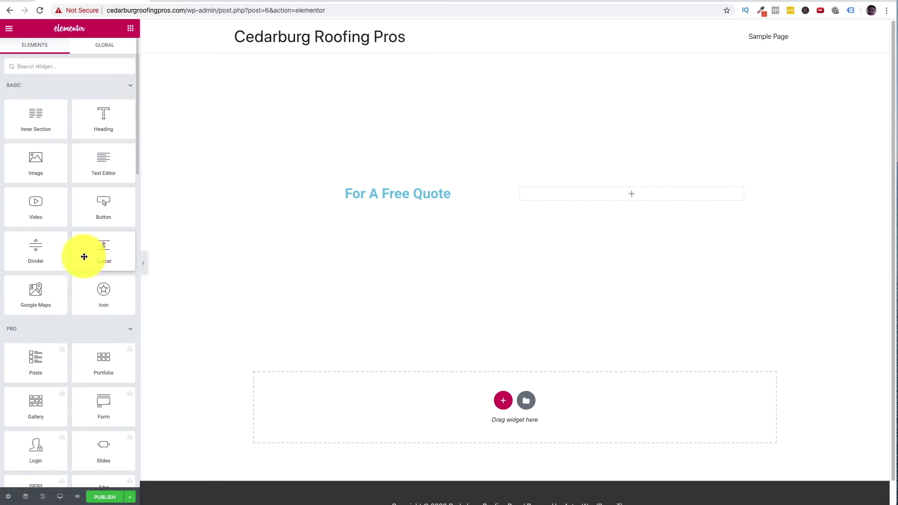
{"action": "left_click_drag", "start_coordinate": [114, 127], "coordinate": [417, 199]}
{"action": "triple_click", "coordinate": [419, 203]}
{"action": "type", "text": "Call Now:"}
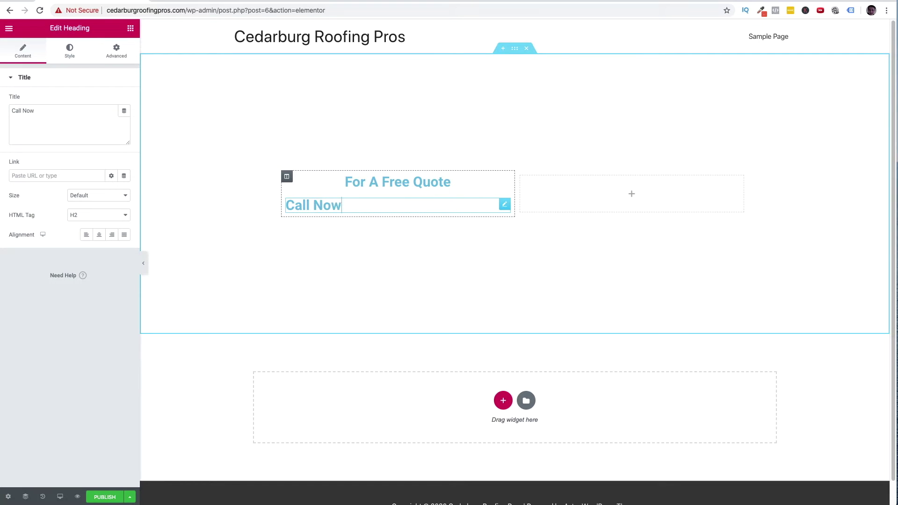
{"action": "triple_click", "coordinate": [291, 202]}
{"action": "left_click", "coordinate": [99, 235]}
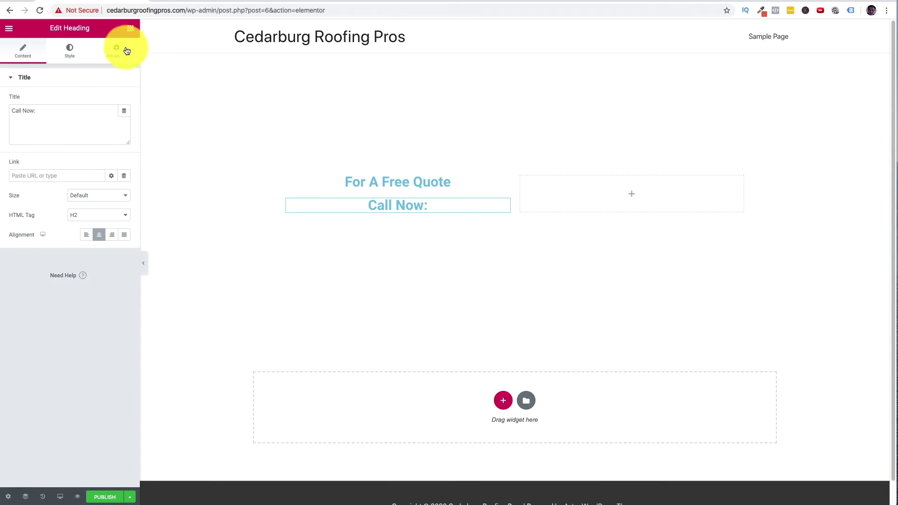
{"action": "left_click", "coordinate": [133, 32]}
{"action": "left_click_drag", "start_coordinate": [104, 124], "coordinate": [406, 216]}
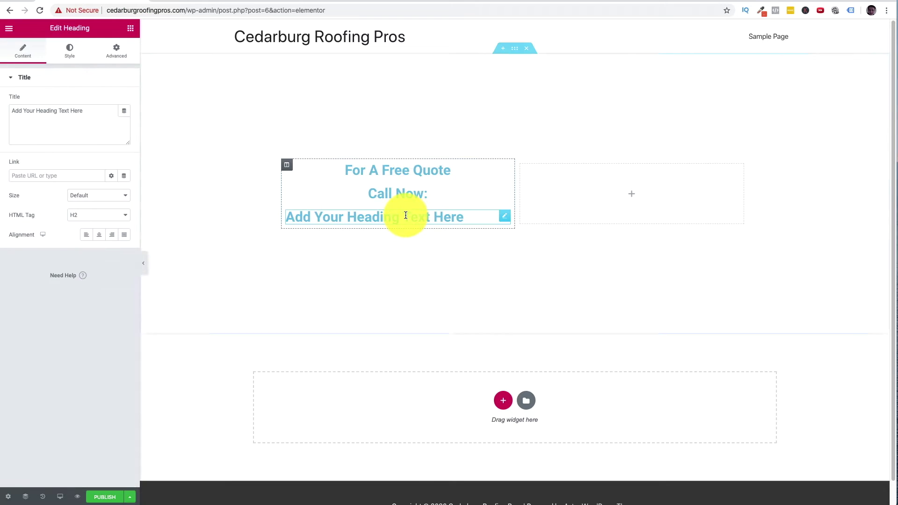
{"action": "triple_click", "coordinate": [408, 216]}
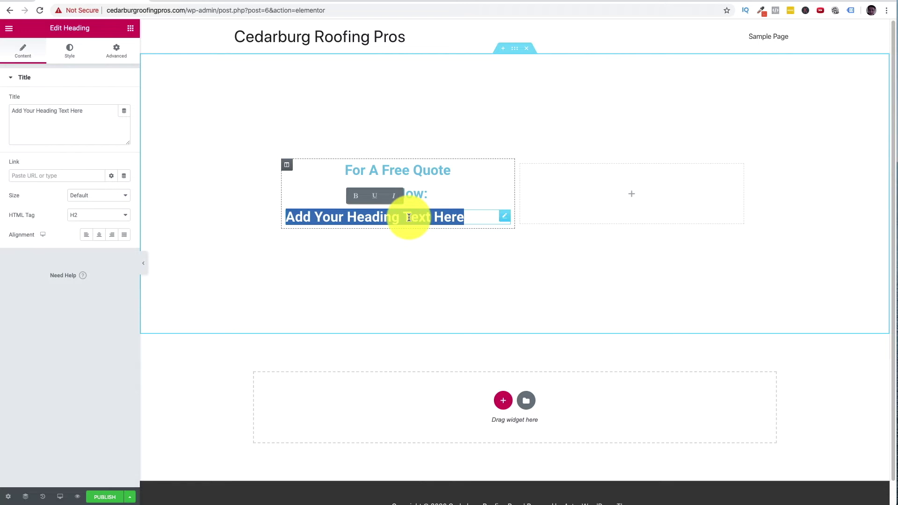
{"action": "triple_click", "coordinate": [369, 218]}
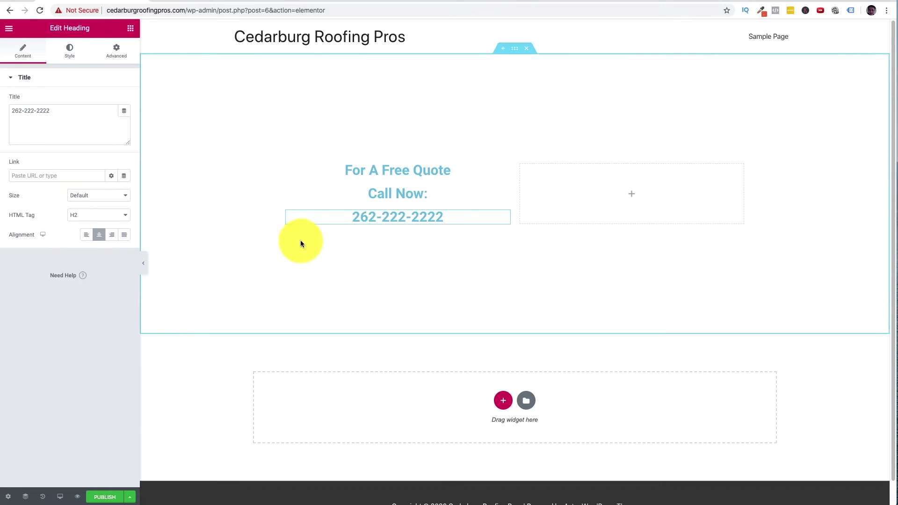
- Save the home page as a draft and switch to the DialHawk dashboard tab
{"action": "left_click", "coordinate": [129, 494]}
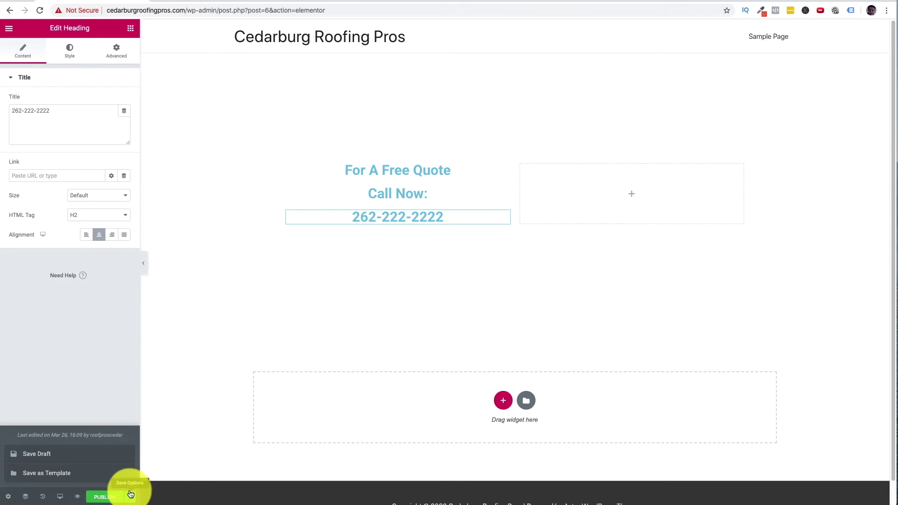
{"action": "left_click", "coordinate": [37, 460]}
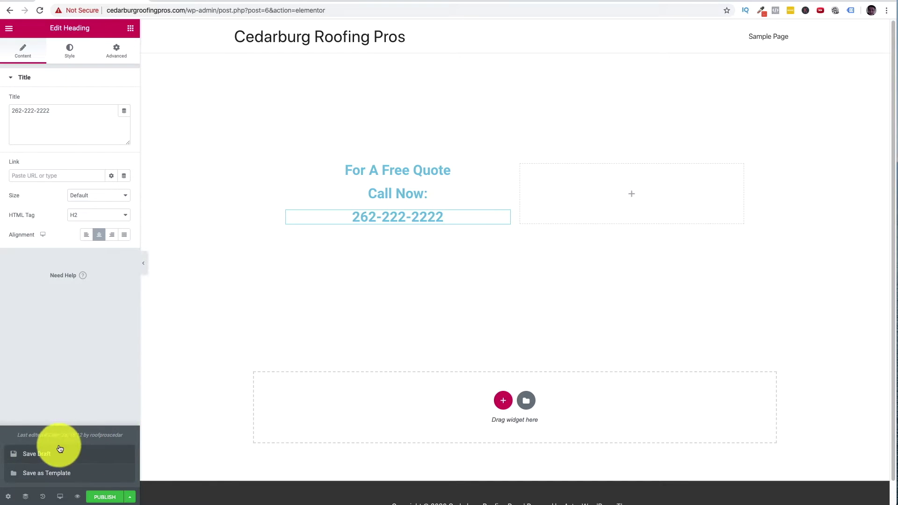
{"action": "left_click", "coordinate": [131, 498]}
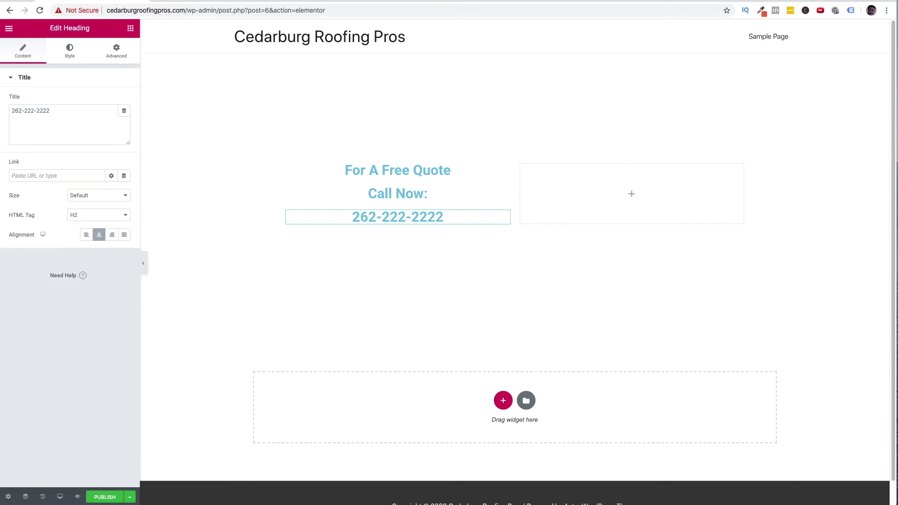
{"action": "left_click", "coordinate": [310, 1]}
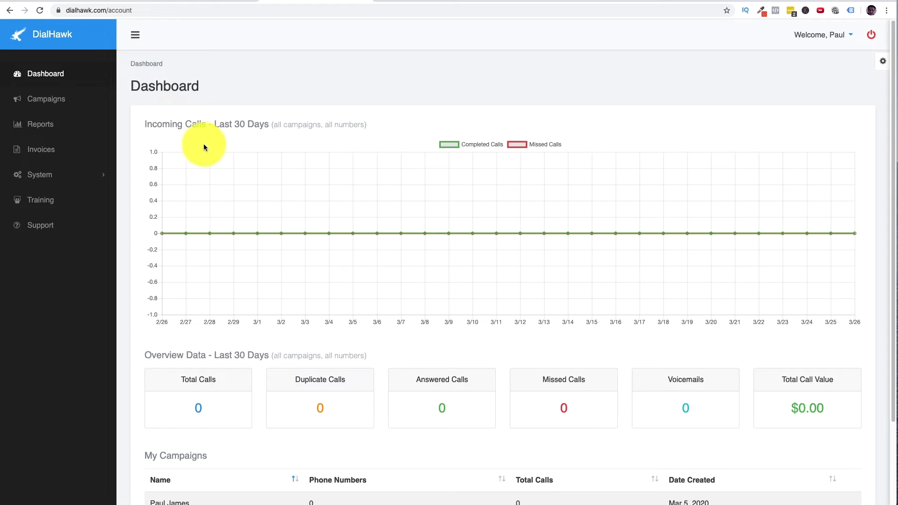
- Create a DialHawk campaign named Cedarburg Roofing with a $50 cost per call
{"action": "left_click", "coordinate": [62, 99]}
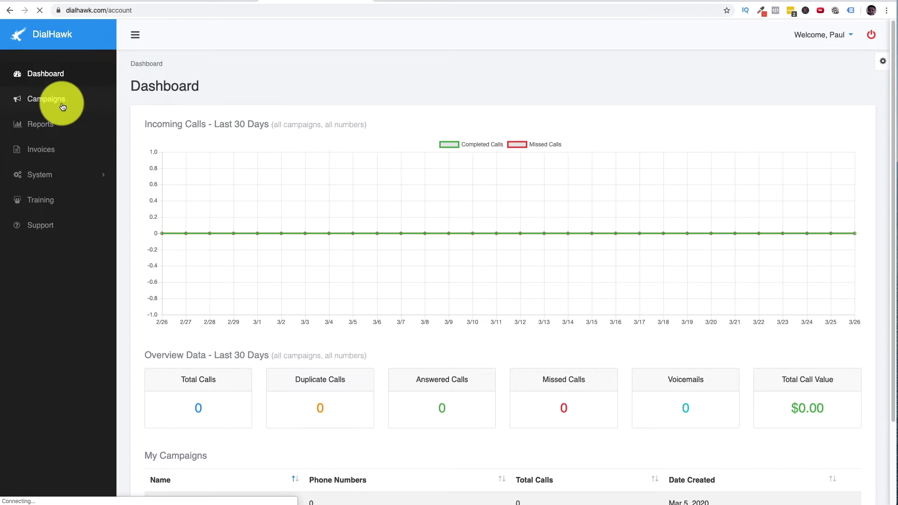
{"action": "left_click", "coordinate": [835, 83]}
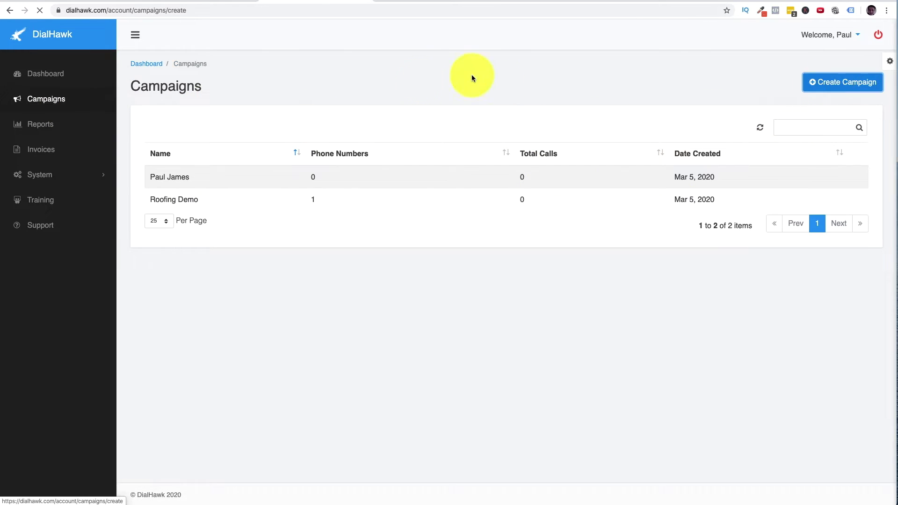
{"action": "type", "text": "Cedarburg Roofing"}
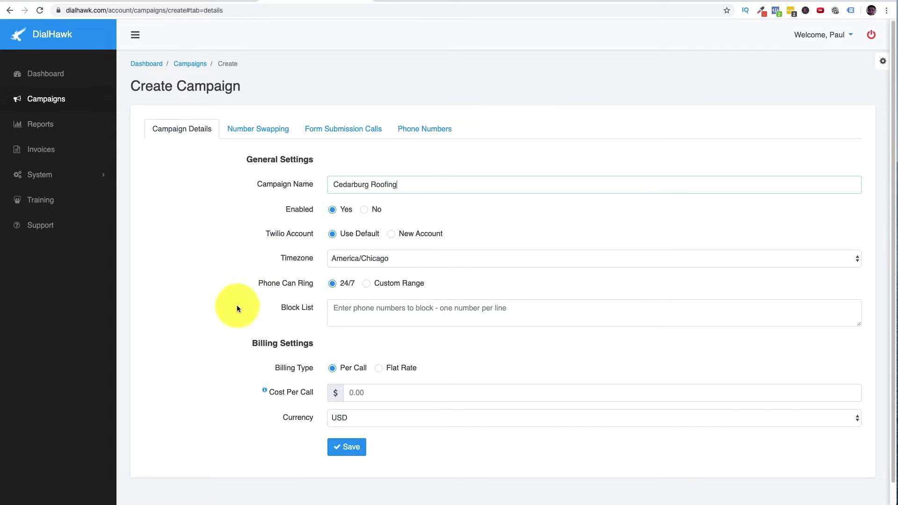
{"action": "scroll", "coordinate": [374, 405], "scroll_direction": "down", "scroll_amount": 2}
{"action": "left_click", "coordinate": [376, 371]}
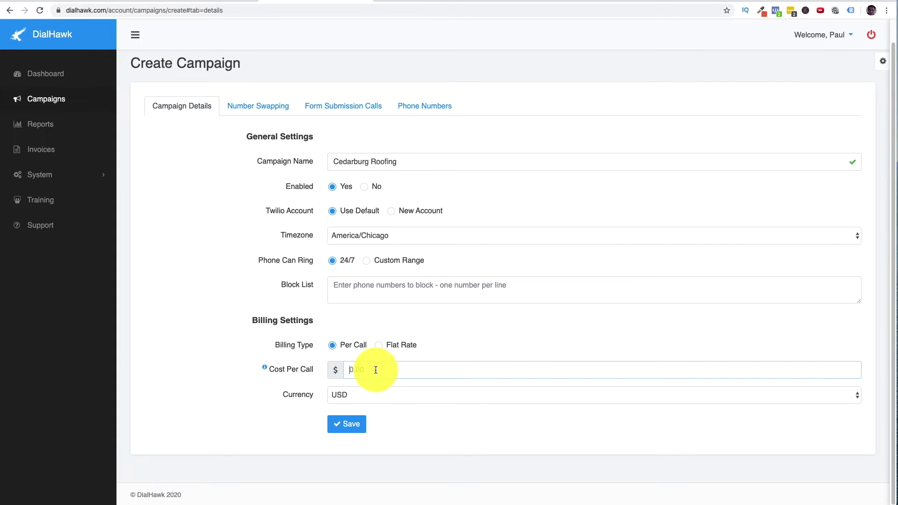
{"action": "type", "text": "50"}
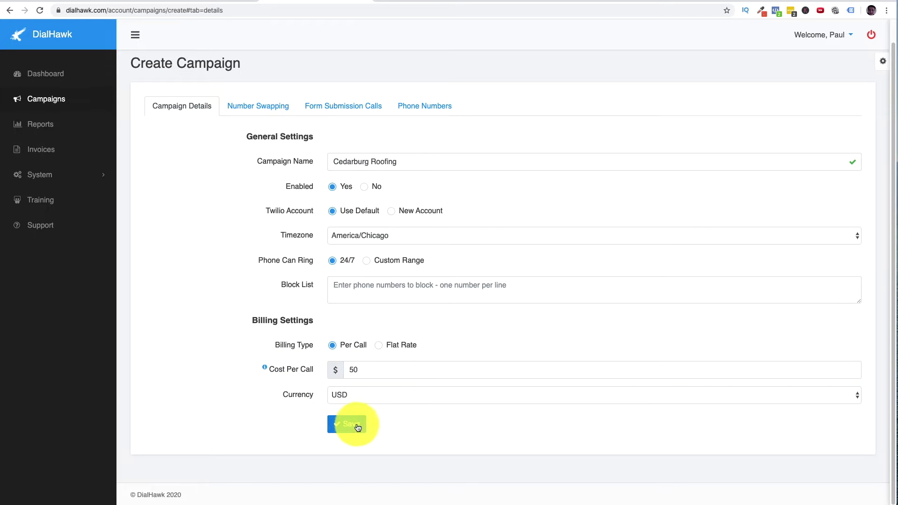
{"action": "left_click", "coordinate": [355, 423]}
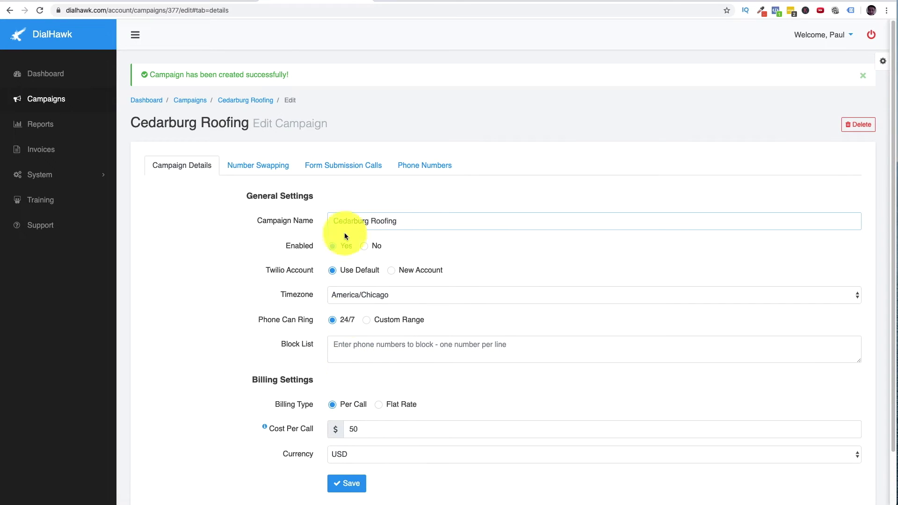
- Search the campaign's available phone numbers by area code 262
{"action": "left_click", "coordinate": [430, 168]}
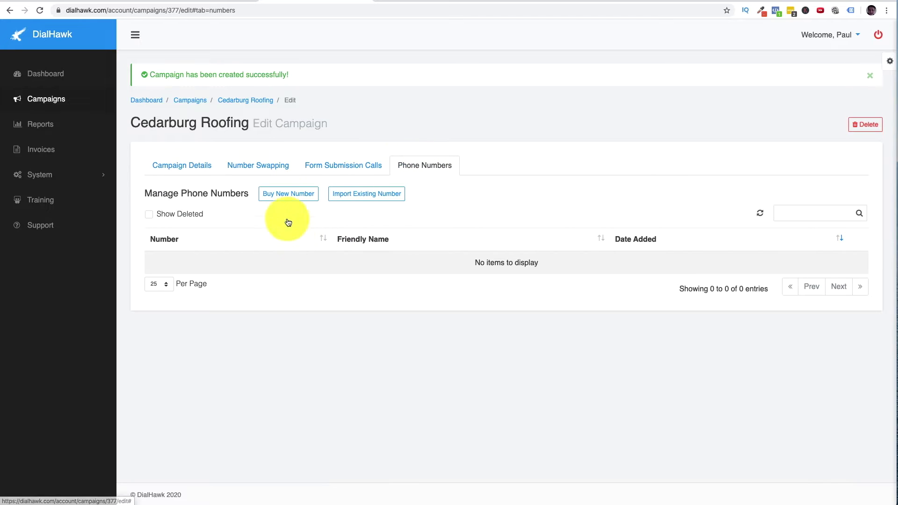
{"action": "left_click", "coordinate": [287, 193]}
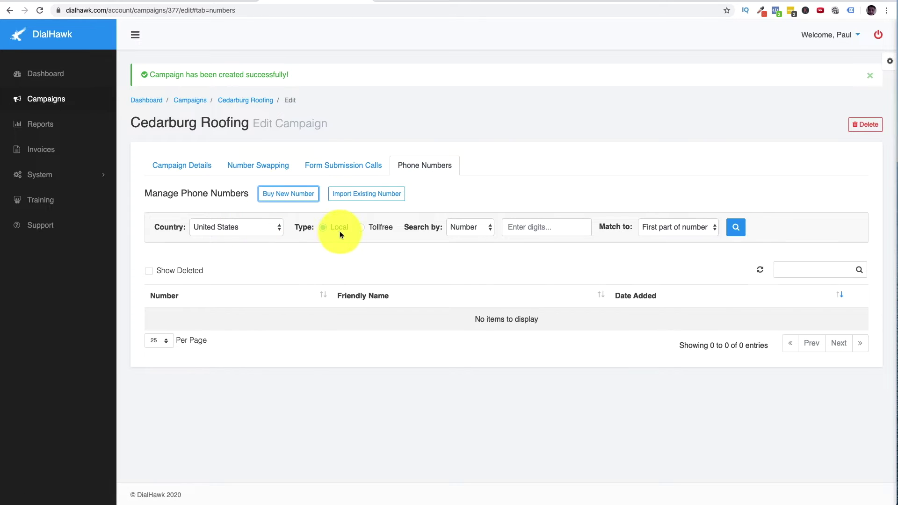
{"action": "left_click", "coordinate": [470, 227]}
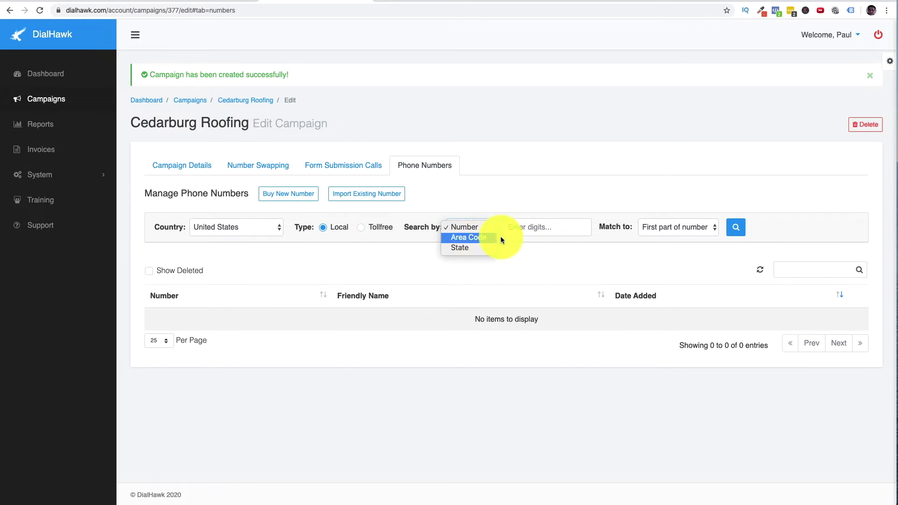
{"action": "left_click", "coordinate": [487, 238]}
{"action": "type", "text": "262"}
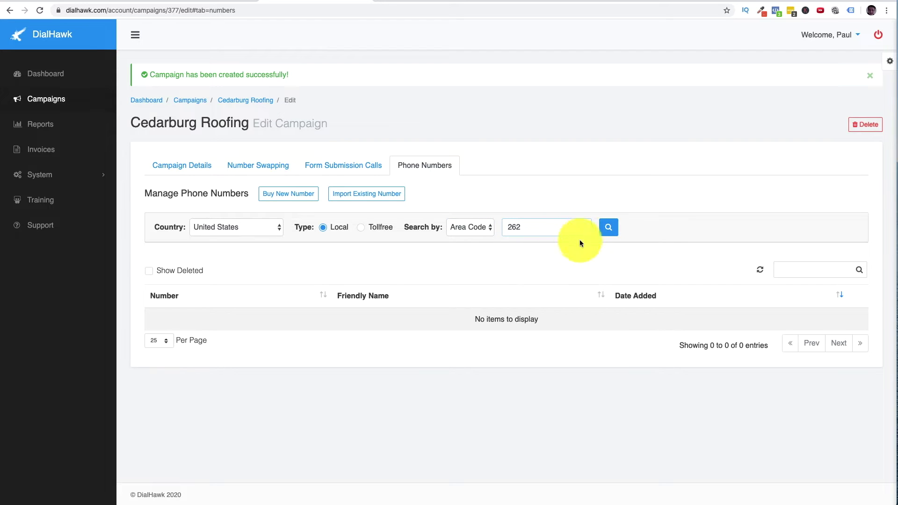
{"action": "left_click", "coordinate": [612, 228]}
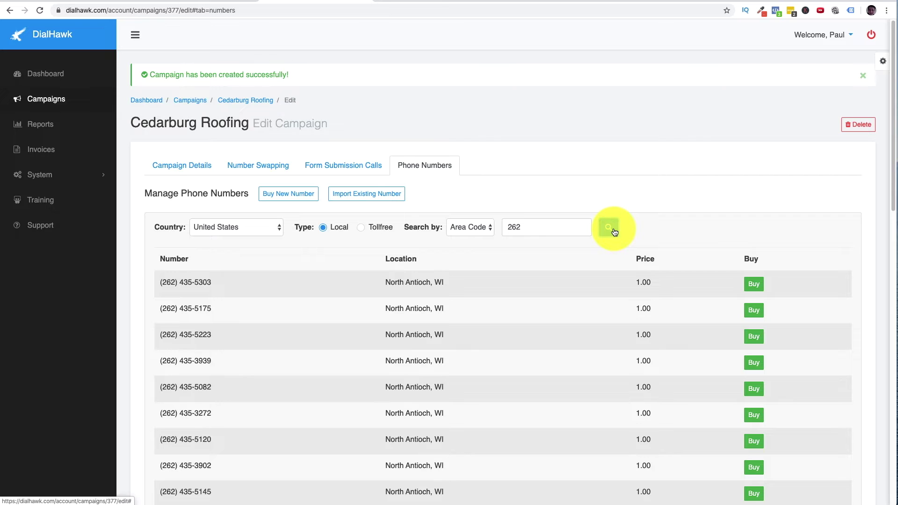
{"action": "scroll", "coordinate": [384, 308], "scroll_direction": "down", "scroll_amount": 3}
{"action": "scroll", "coordinate": [384, 311], "scroll_direction": "down", "scroll_amount": 10}
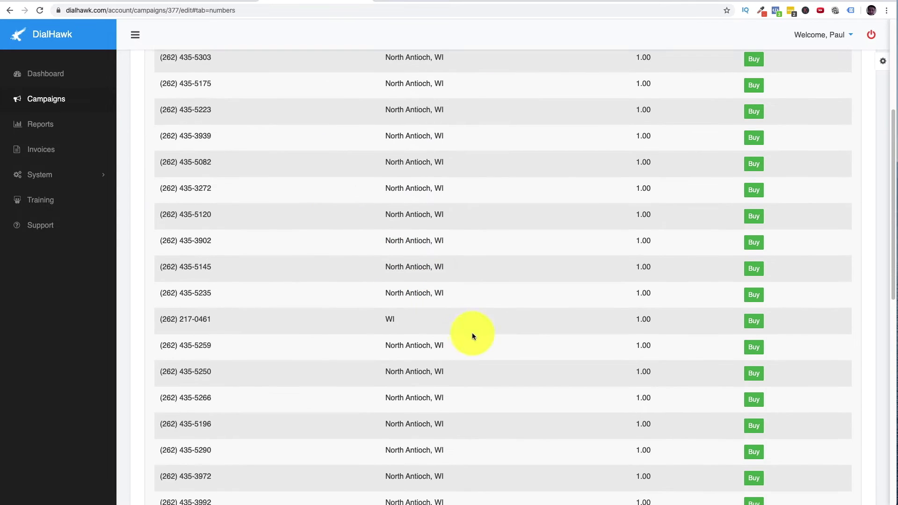
{"action": "scroll", "coordinate": [277, 279], "scroll_direction": "down", "scroll_amount": 5}
{"action": "scroll", "coordinate": [395, 341], "scroll_direction": "up", "scroll_amount": 15}
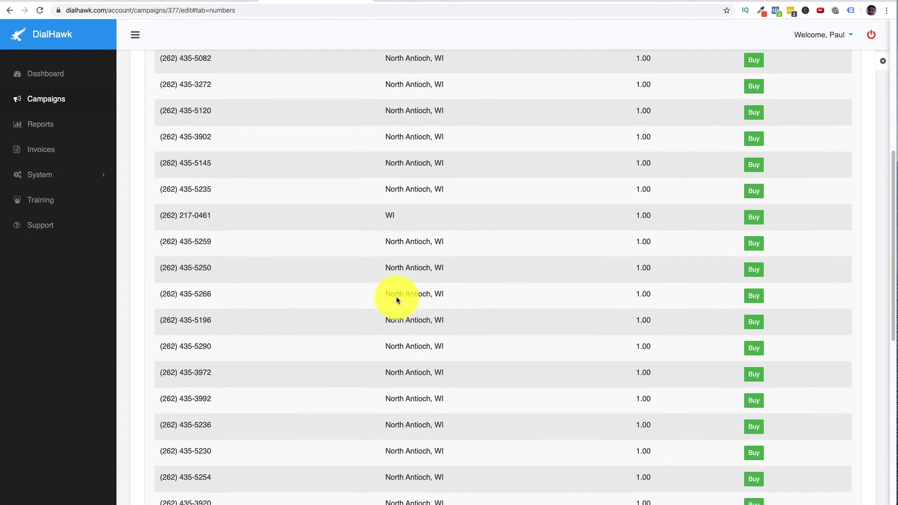
{"action": "scroll", "coordinate": [227, 214], "scroll_direction": "down", "scroll_amount": 1}
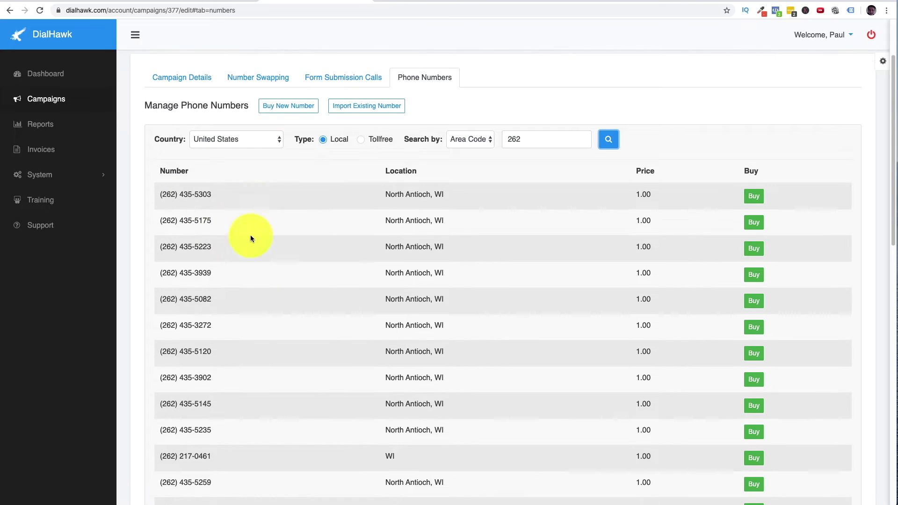
{"action": "left_click_drag", "start_coordinate": [215, 351], "coordinate": [176, 351]}
{"action": "left_click", "coordinate": [187, 351]}
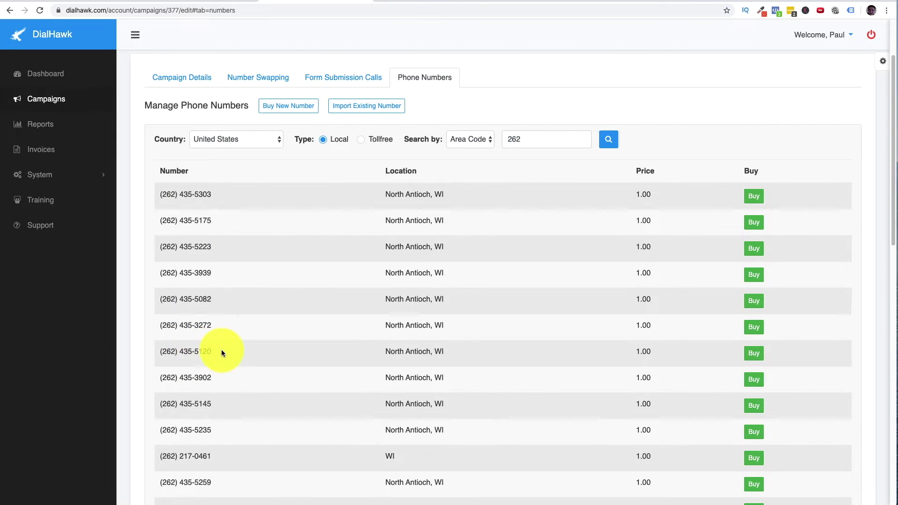
{"action": "left_click_drag", "start_coordinate": [210, 354], "coordinate": [159, 351]}
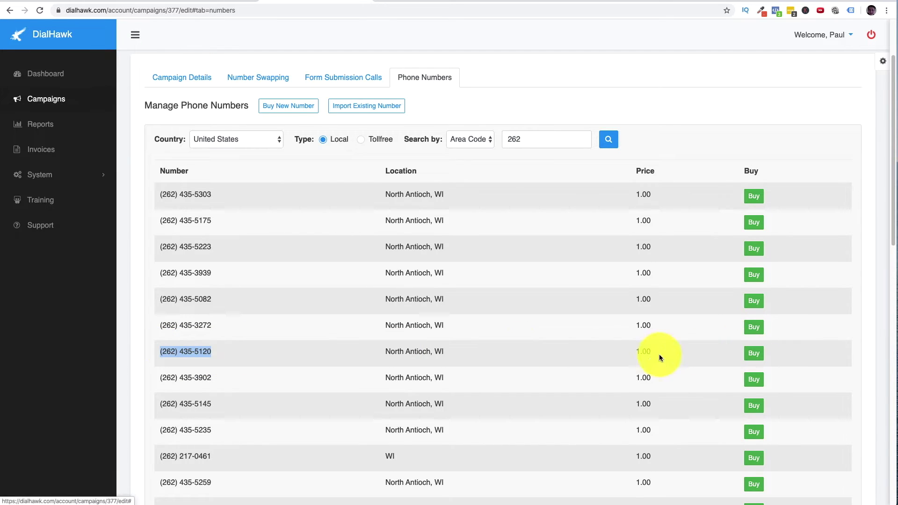
{"action": "left_click_drag", "start_coordinate": [659, 354], "coordinate": [622, 354]}
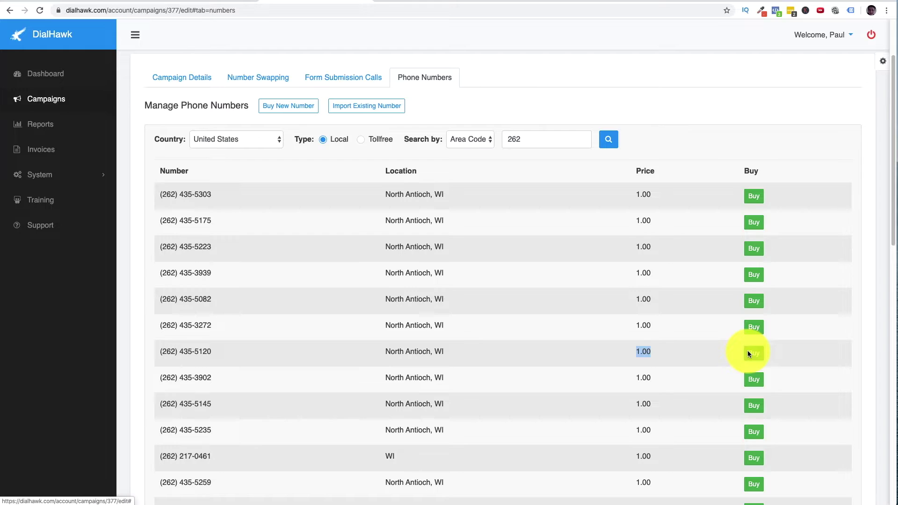
{"action": "left_click", "coordinate": [749, 353]}
{"action": "left_click", "coordinate": [425, 323]}
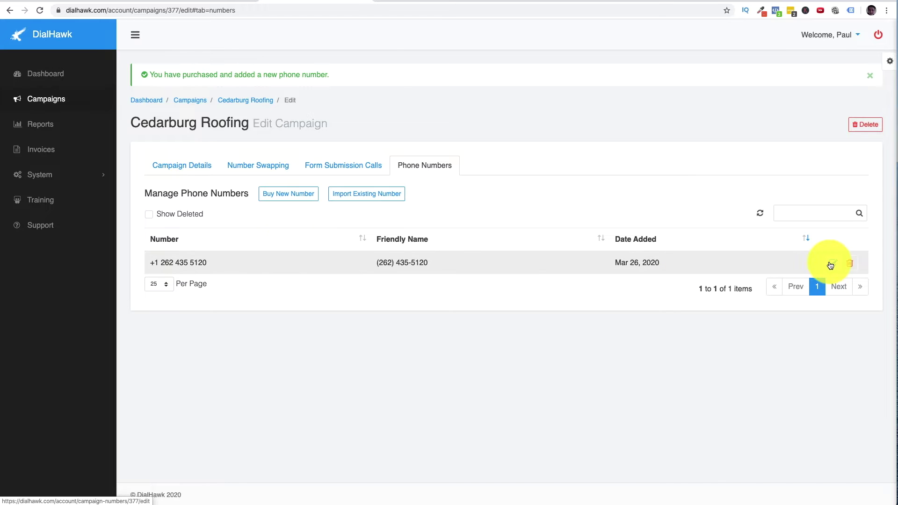
- Change the new number's friendly name to CedarburgRoofingPros.com
{"action": "left_click", "coordinate": [830, 266]}
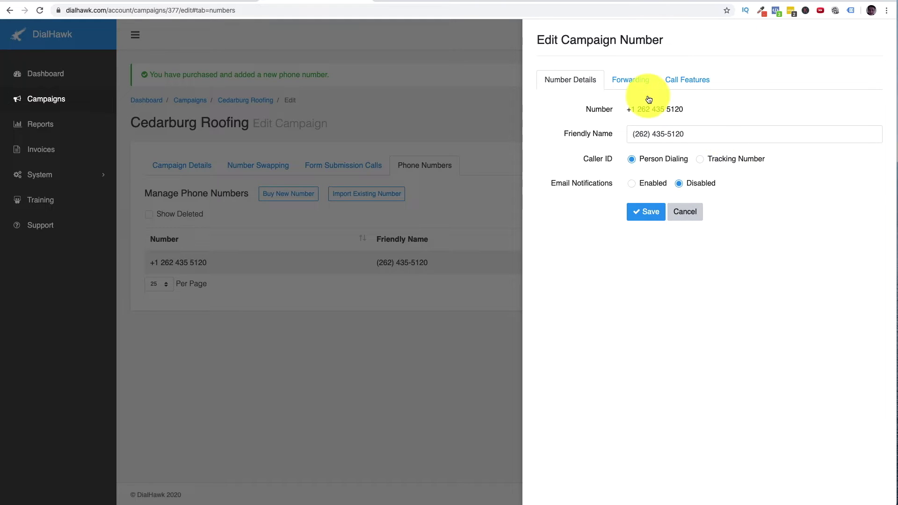
{"action": "left_click_drag", "start_coordinate": [706, 135], "coordinate": [605, 132]}
{"action": "type", "text": "Web"}
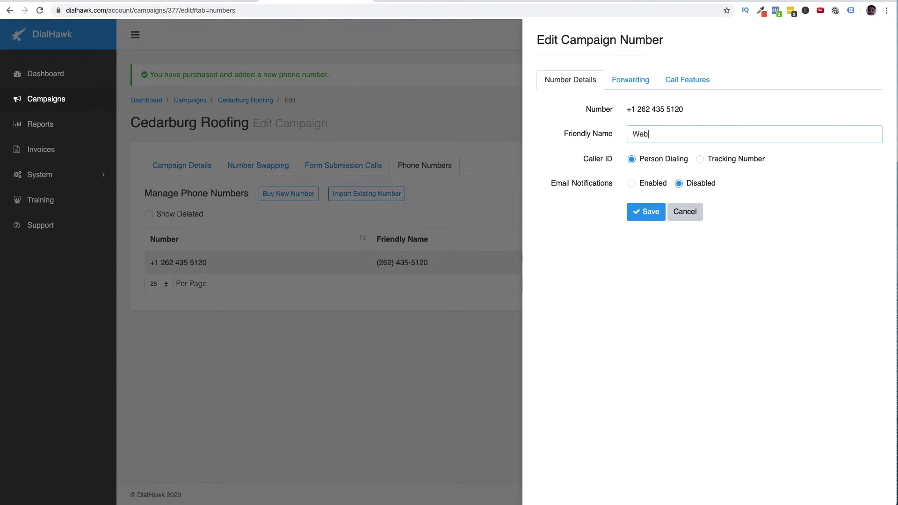
{"action": "key", "text": "BackSpace"}
{"action": "key", "text": "BackSpace"}
{"action": "key", "text": "BackSpace"}
{"action": "type", "text": "Cedar "}
{"action": "type", "text": "com"}
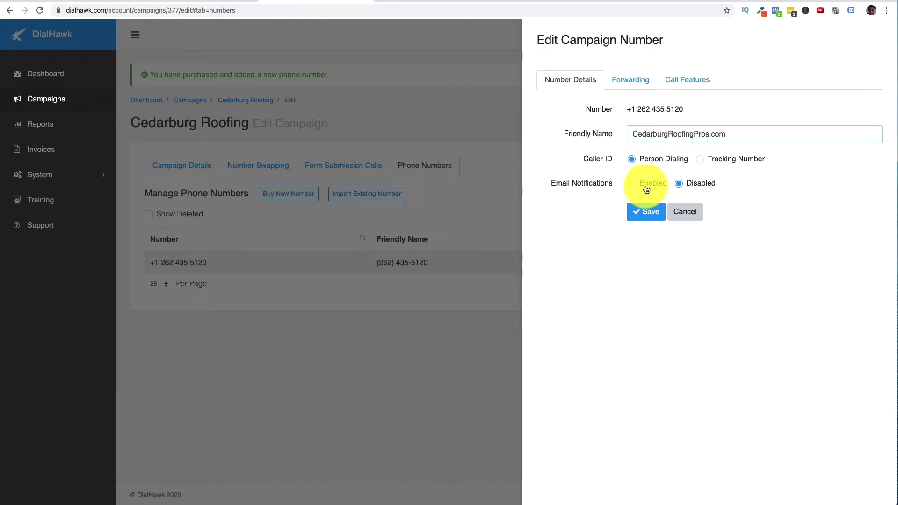
{"action": "left_click", "coordinate": [632, 185]}
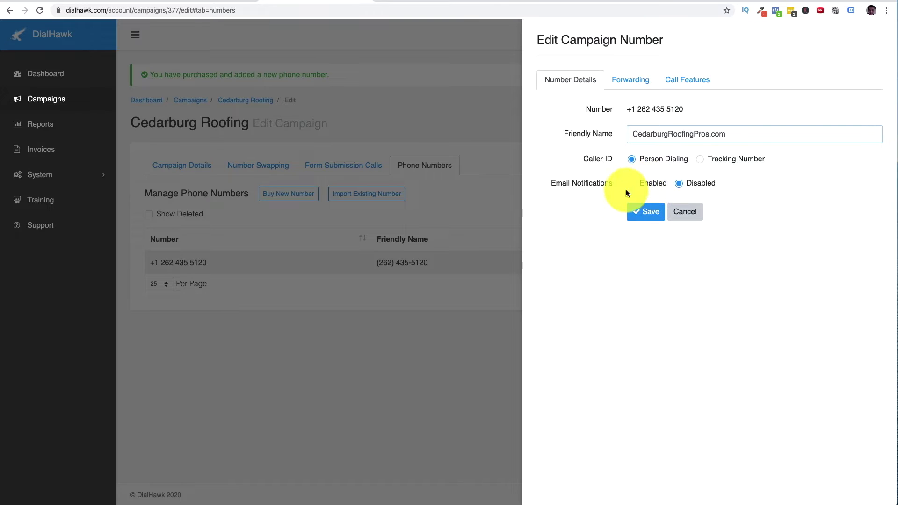
- Enable e-mail notifications to the account owner's address for completed calls and new voicemails
{"action": "left_click", "coordinate": [648, 201]}
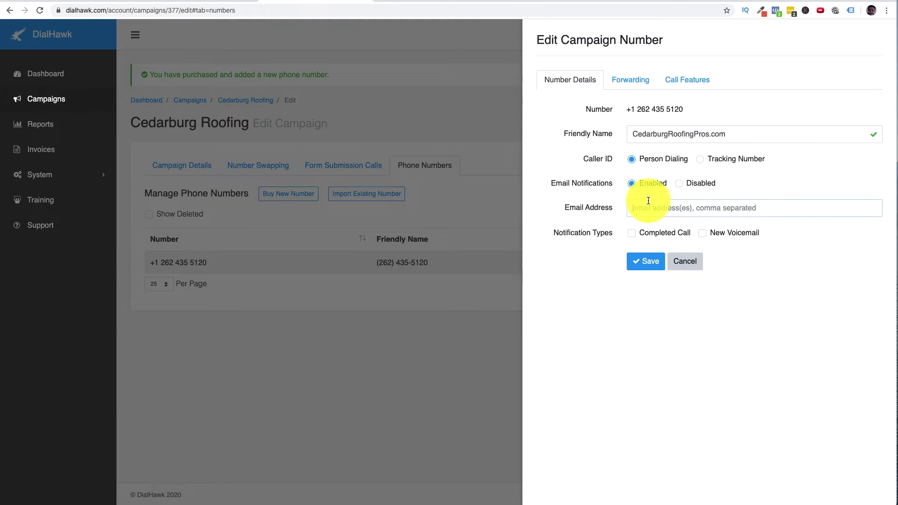
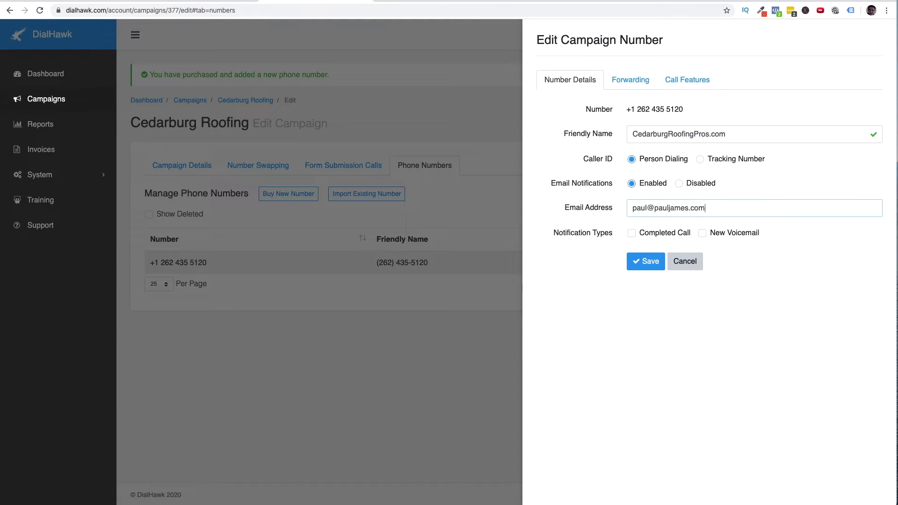
{"action": "left_click", "coordinate": [657, 234]}
{"action": "left_click", "coordinate": [703, 233]}
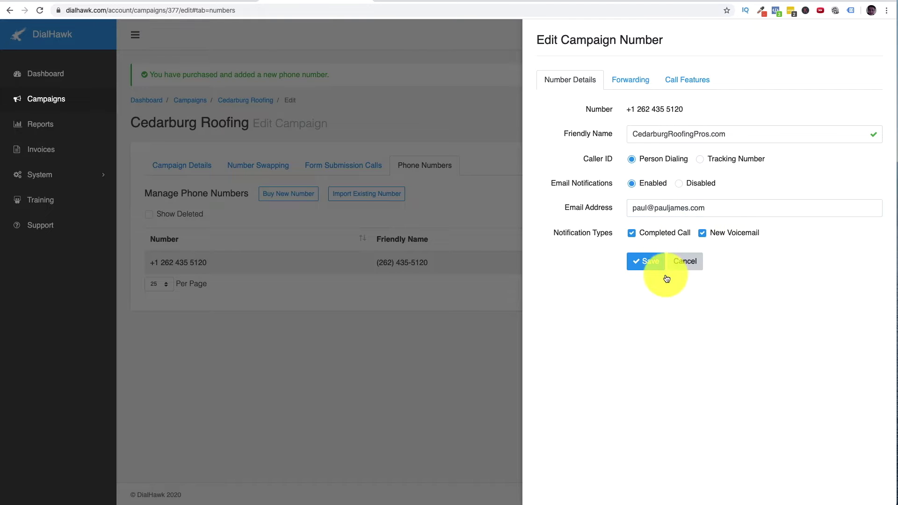
{"action": "left_click", "coordinate": [638, 80]}
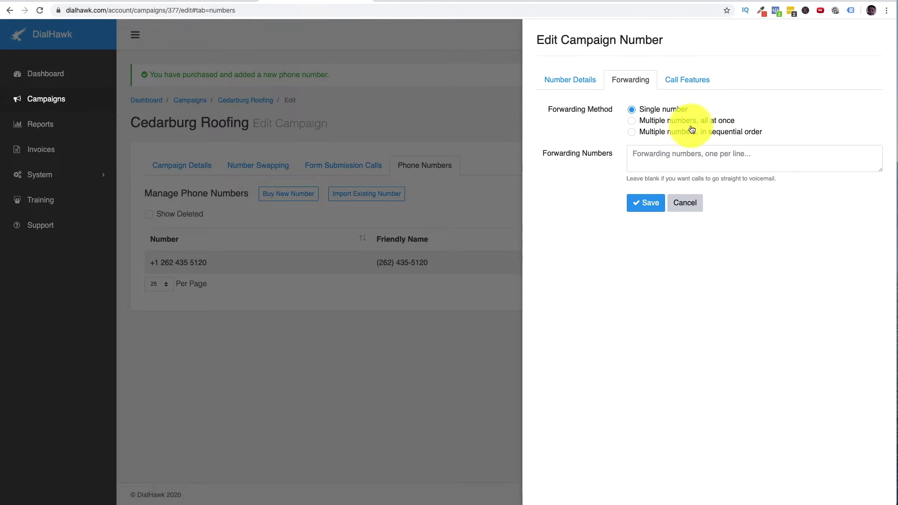
- Enable voicemail with a greeting thanking callers to Cedarburg Roofing Pros and asking them to leave a message, then save
{"action": "left_click", "coordinate": [688, 78]}
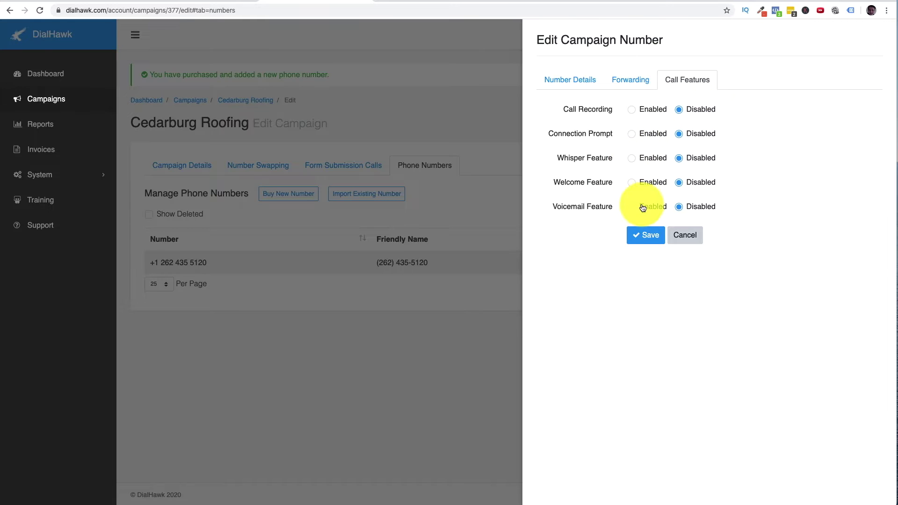
{"action": "left_click", "coordinate": [658, 210]}
{"action": "left_click", "coordinate": [672, 257]}
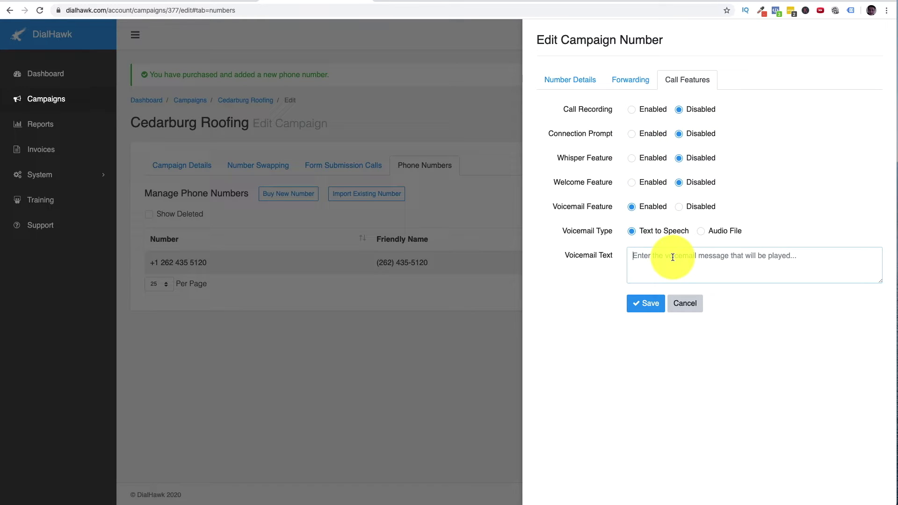
{"action": "type", "text": "Thank you"}
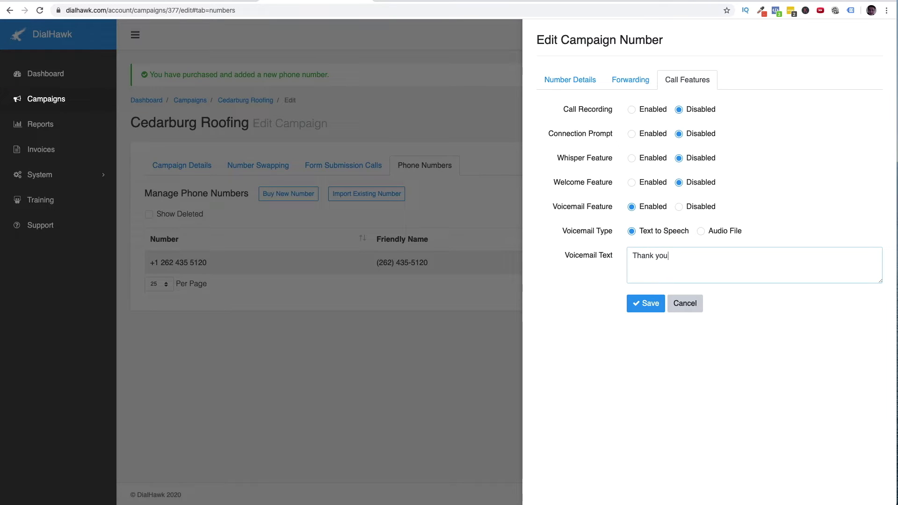
{"action": "type", "text": " for calling cedarburg roofing pros, please leav a message and we will retu"}
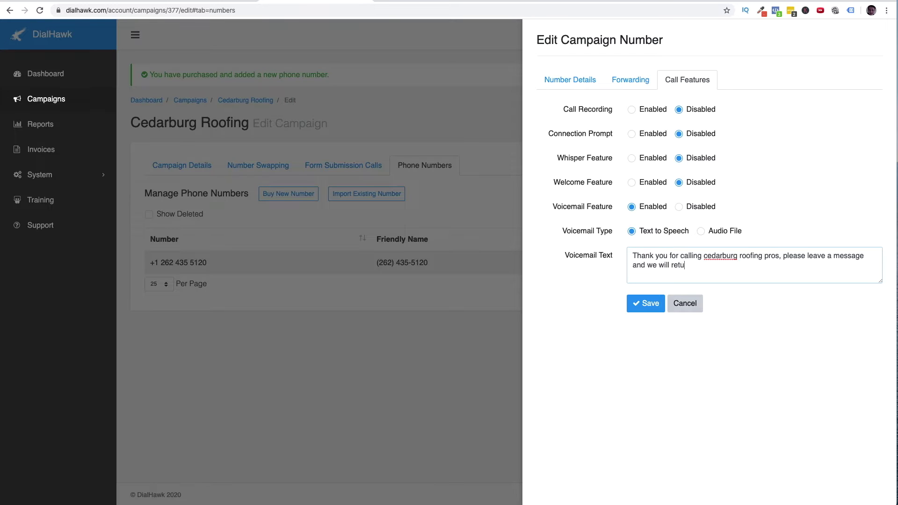
{"action": "type", "text": "."}
{"action": "left_click", "coordinate": [644, 303]}
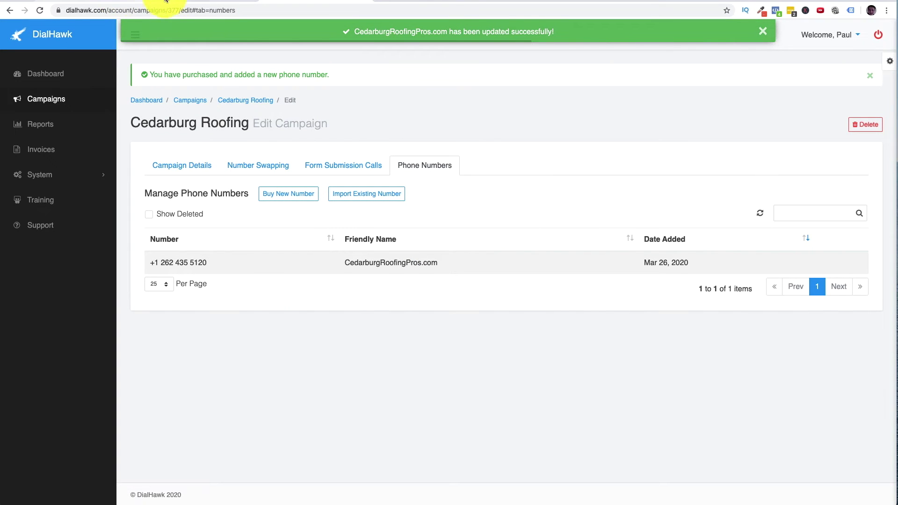
{"action": "left_click", "coordinate": [168, 2]}
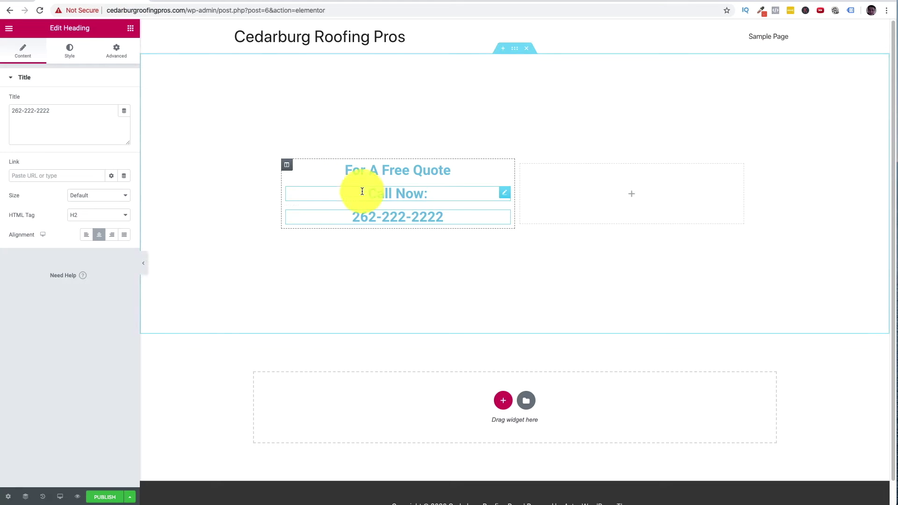
{"action": "triple_click", "coordinate": [431, 221]}
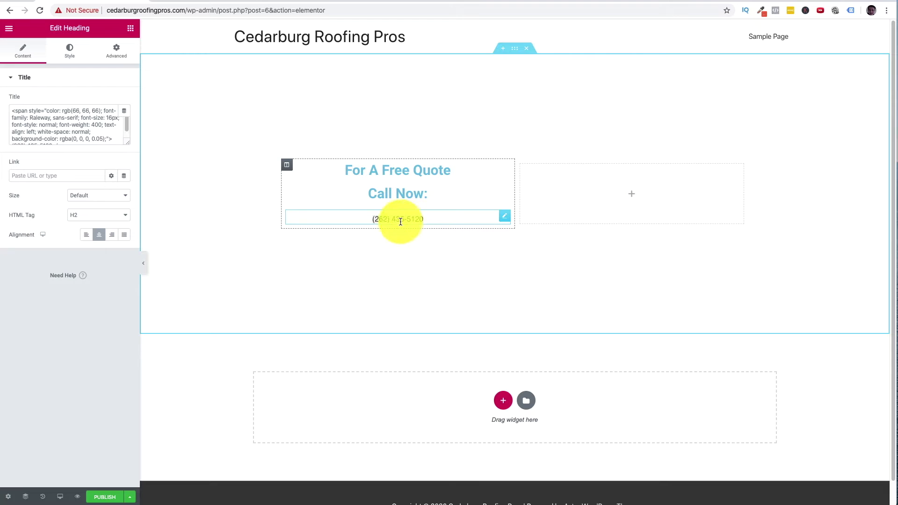
{"action": "key", "text": "super+z"}
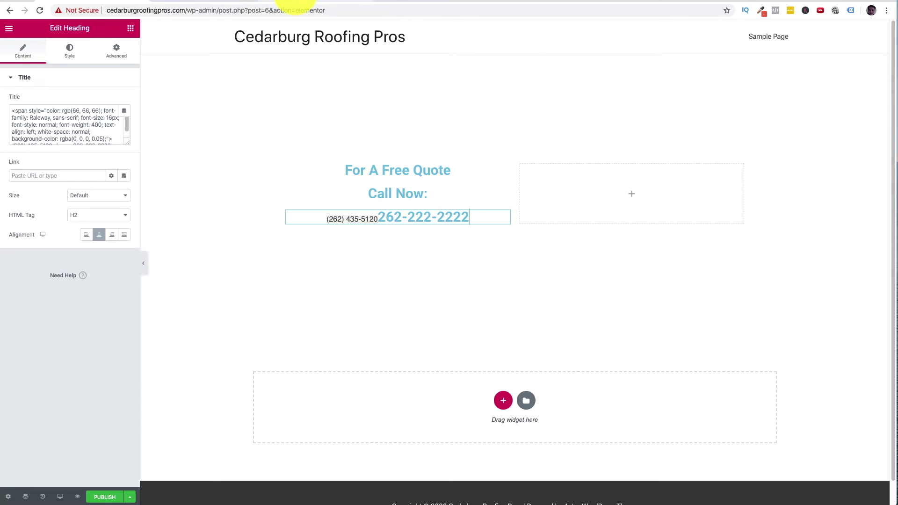
{"action": "triple_click", "coordinate": [407, 218]}
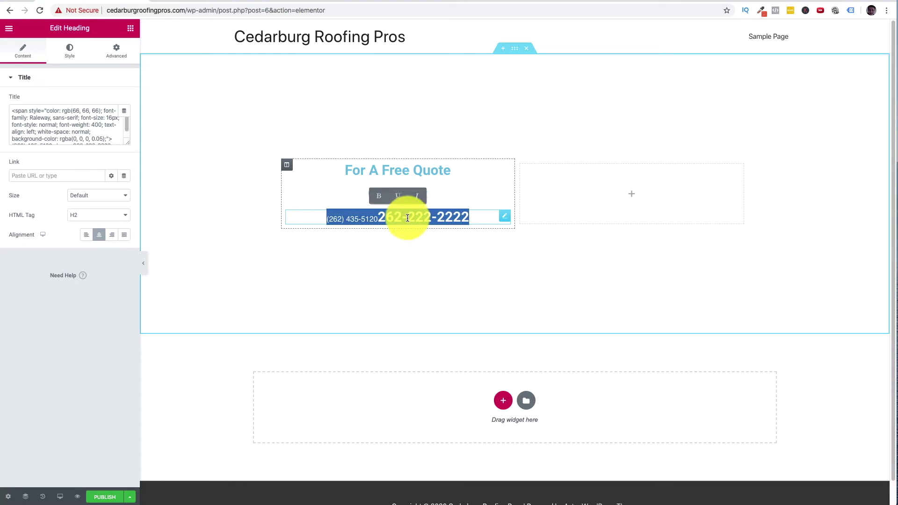
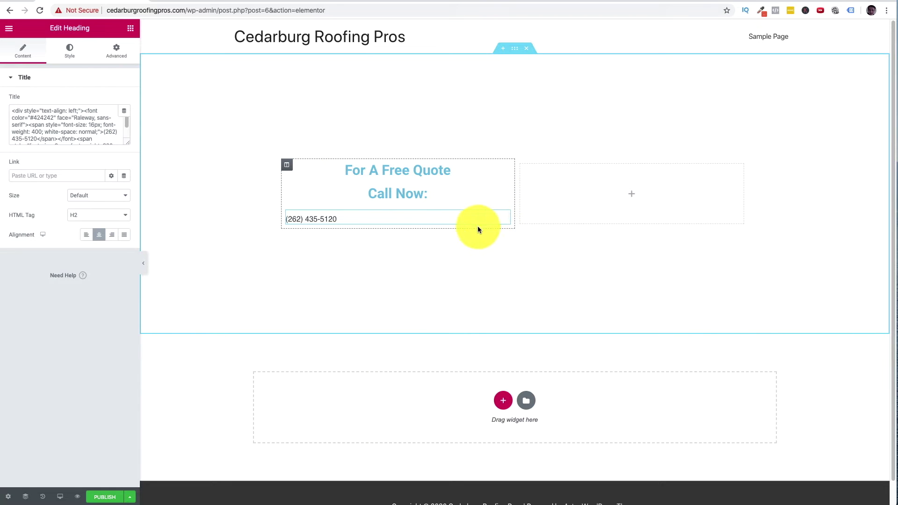
{"action": "right_click", "coordinate": [359, 216]}
{"action": "left_click", "coordinate": [378, 349]}
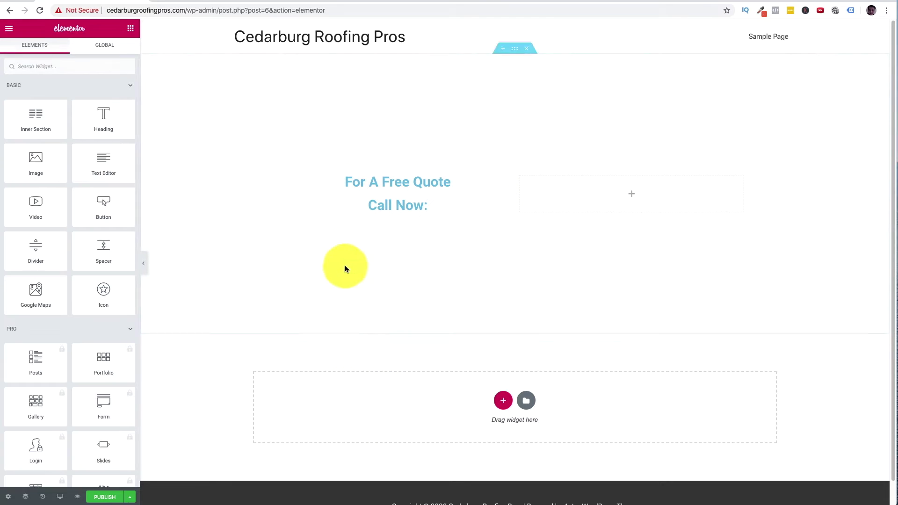
{"action": "left_click_drag", "start_coordinate": [96, 131], "coordinate": [395, 218]}
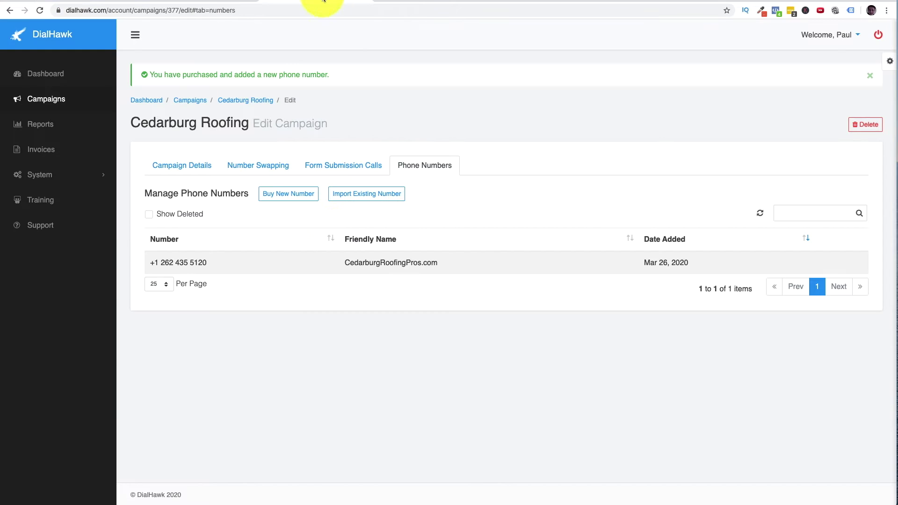
{"action": "left_click", "coordinate": [348, 3]}
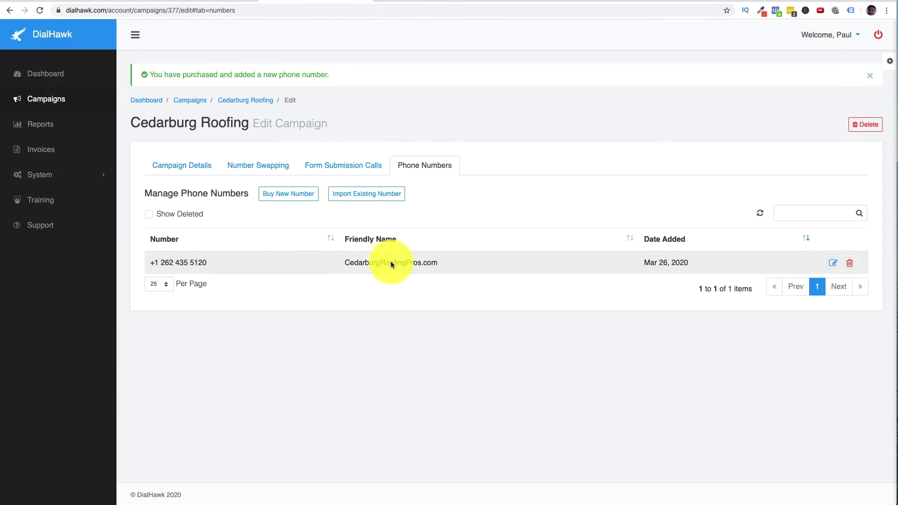
{"action": "left_click", "coordinate": [100, 5]}
{"action": "triple_click", "coordinate": [388, 212]}
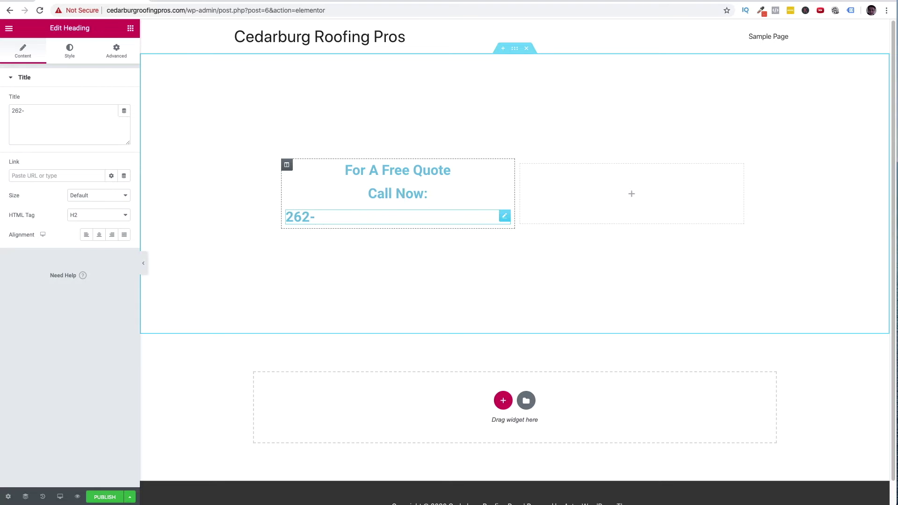
{"action": "left_click", "coordinate": [337, 3]}
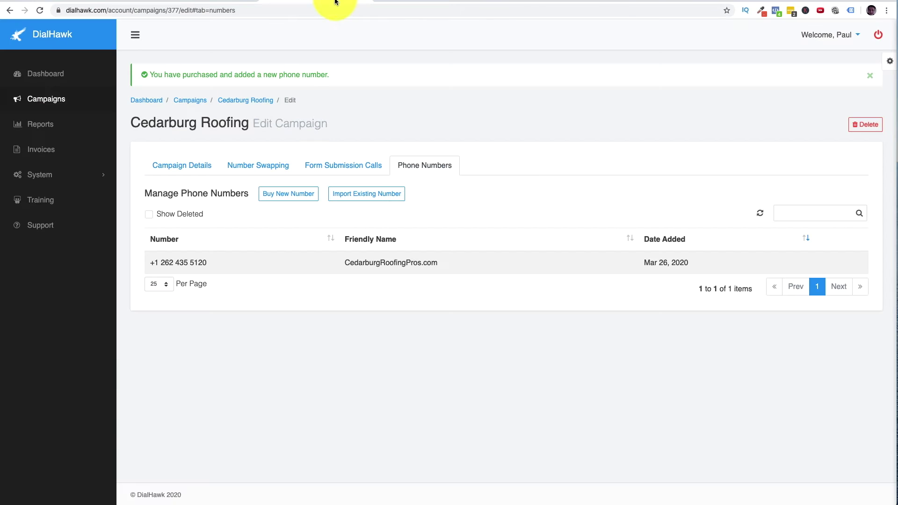
{"action": "left_click", "coordinate": [100, 5]}
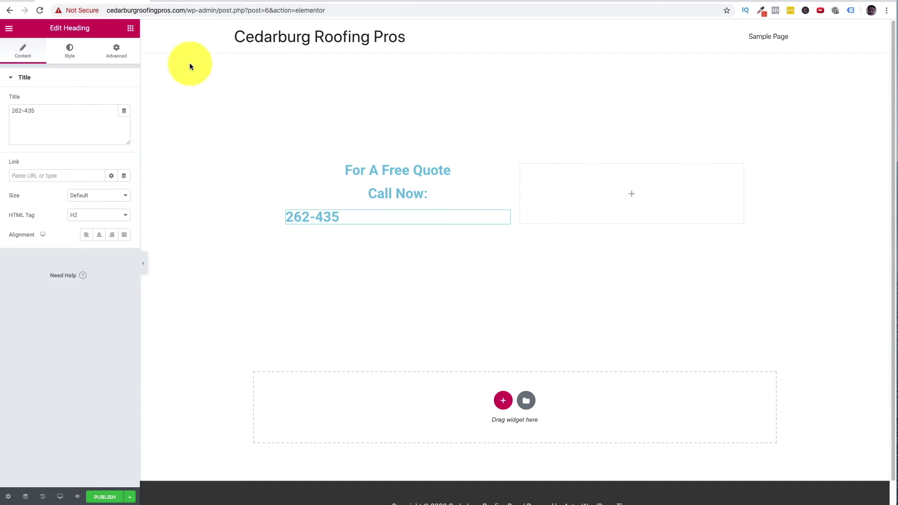
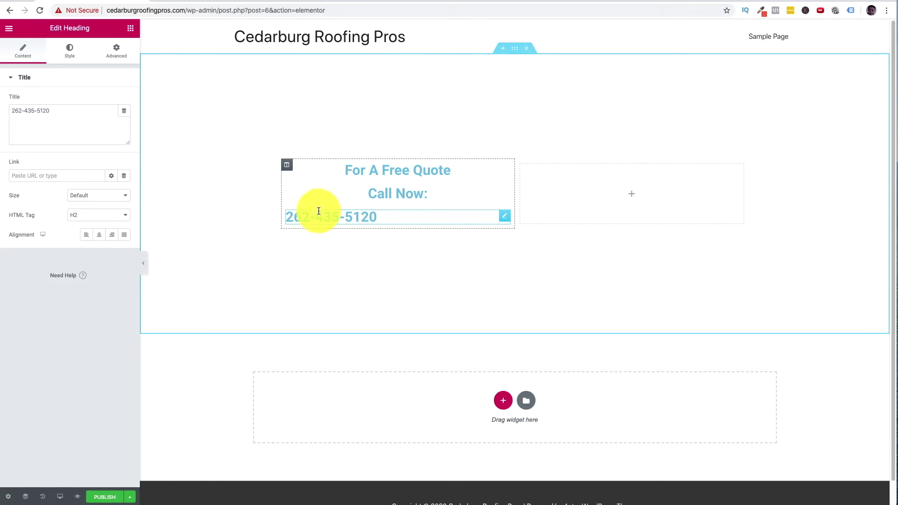
{"action": "triple_click", "coordinate": [317, 214]}
{"action": "left_click", "coordinate": [98, 235]}
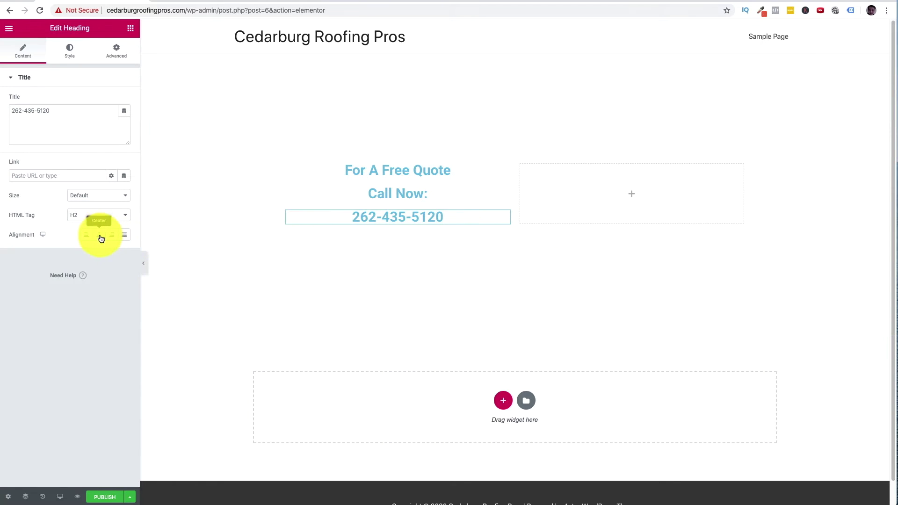
{"action": "left_click", "coordinate": [132, 29]}
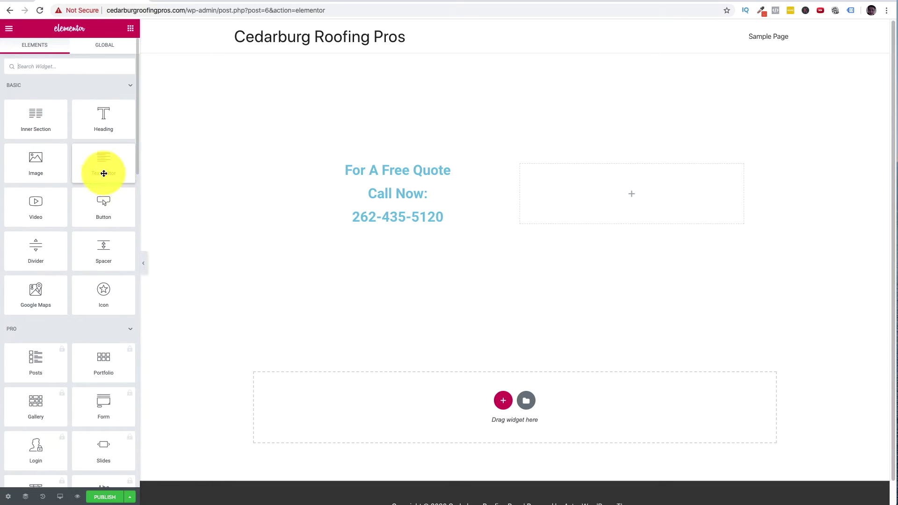
{"action": "scroll", "coordinate": [101, 187], "scroll_direction": "down", "scroll_amount": 1}
{"action": "scroll", "coordinate": [101, 188], "scroll_direction": "up", "scroll_amount": 1}
- Add a Text Editor below the phone number with an intro paragraph for Cedarburg, WI roof repair customers
{"action": "left_click_drag", "start_coordinate": [100, 164], "coordinate": [401, 224]}
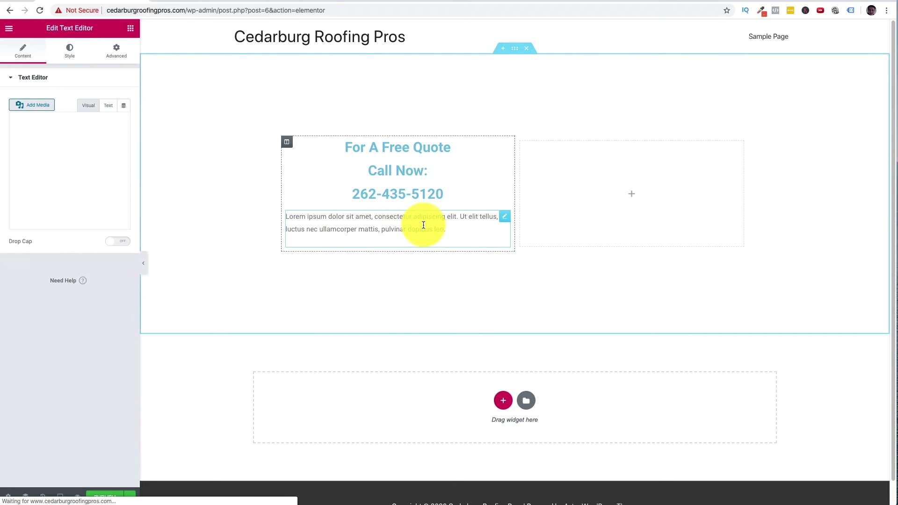
{"action": "triple_click", "coordinate": [414, 226]}
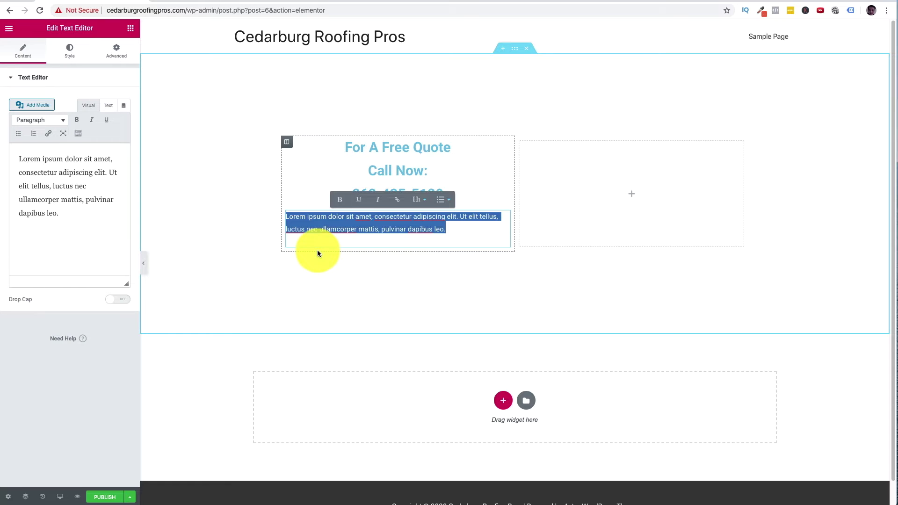
{"action": "type", "text": "We are are"}
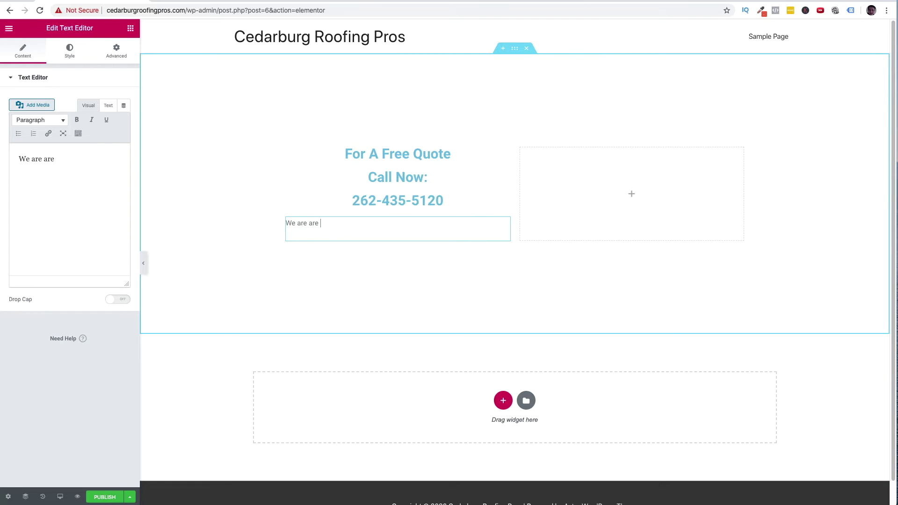
{"action": "key", "text": "BackSpace"}
{"action": "key", "text": "BackSpace"}
{"action": "type", "text": "If you live in Cedar"}
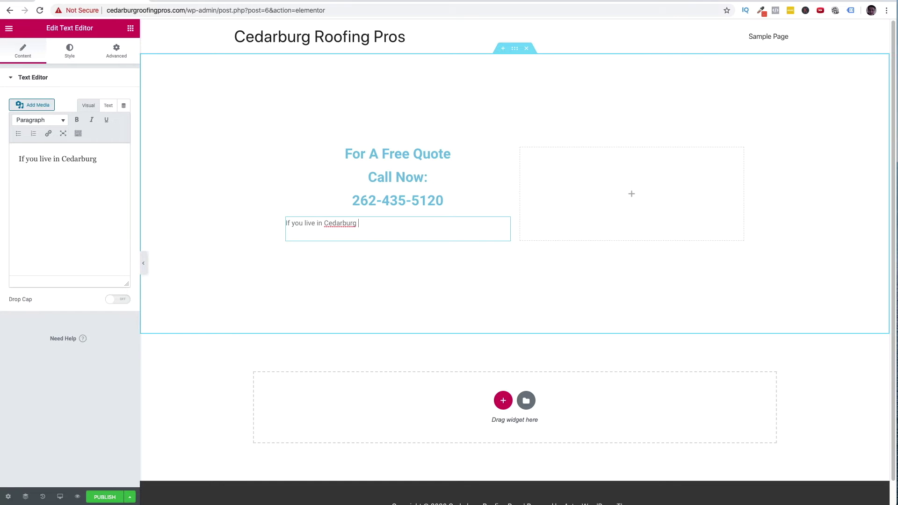
{"action": "type", "text": "burg, WI and are looking for a roofing c"}
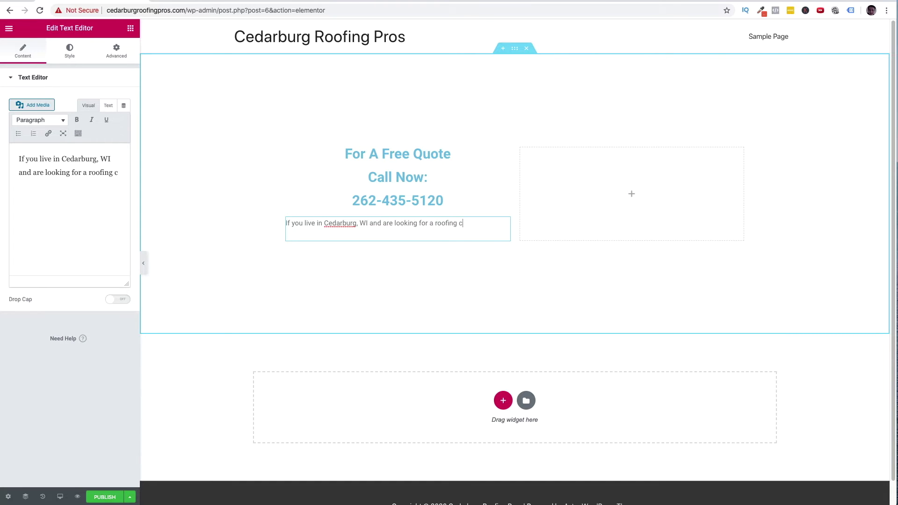
{"action": "type", "text": "ontractor to he"}
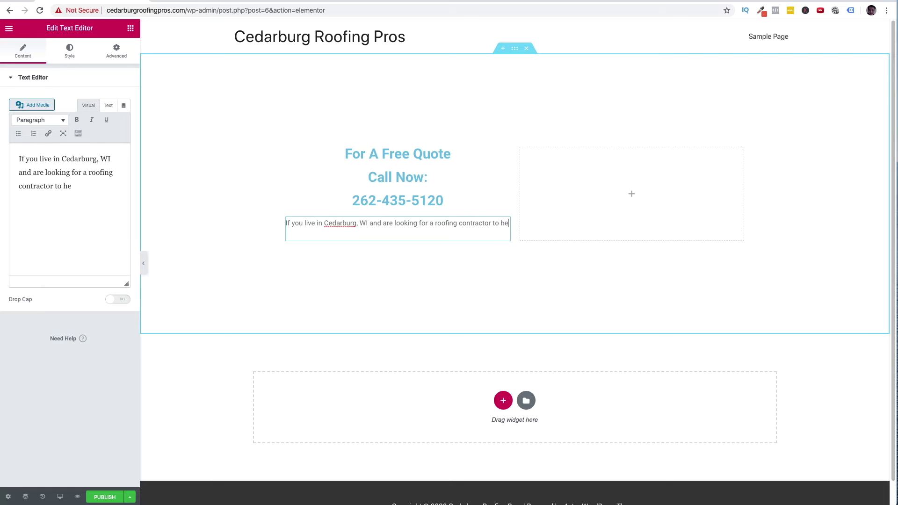
{"action": "type", "text": "lp you with your reo"}
{"action": "key", "text": "BackSpace"}
{"action": "key", "text": "BackSpace"}
{"action": "type", "text": "oo "}
{"action": "type", "text": " repiar o"}
{"action": "type", "text": "or installation, "}
{"action": "type", "text": "look no "}
{"action": "type", "text": "further. OUr"}
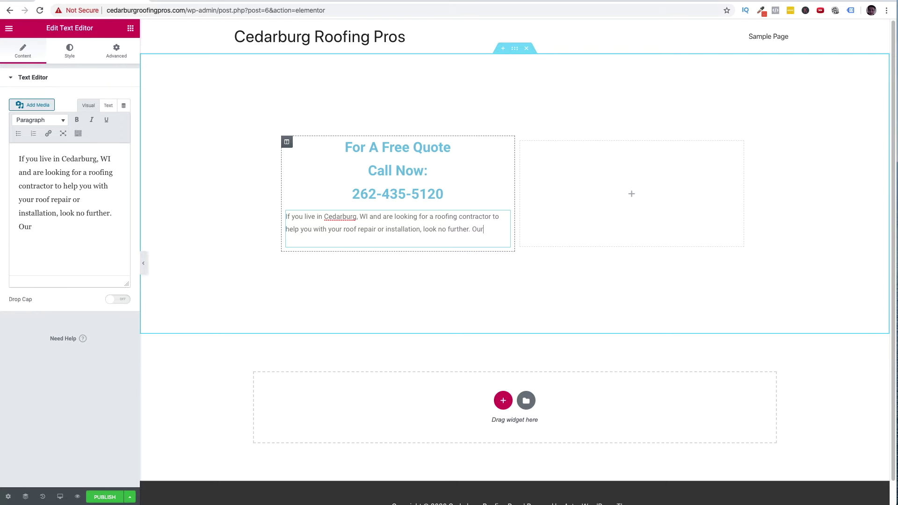
{"action": "key", "text": "BackSpace"}
{"action": "key", "text": "BackSpace"}
{"action": "key", "text": "BackSpace"}
{"action": "type", "text": "We are"}
{"action": "key", "text": "BackSpace"}
{"action": "key", "text": "BackSpace"}
{"action": "key", "text": "BackSpace"}
{"action": "type", "text": "e are a professional roofing c"}
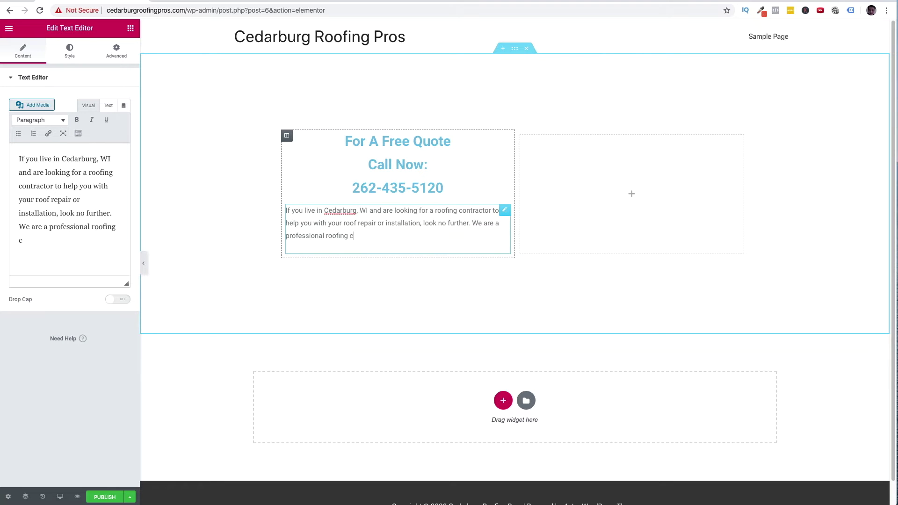
{"action": "type", "text": "ompany and can provide you with anything your home might need."}
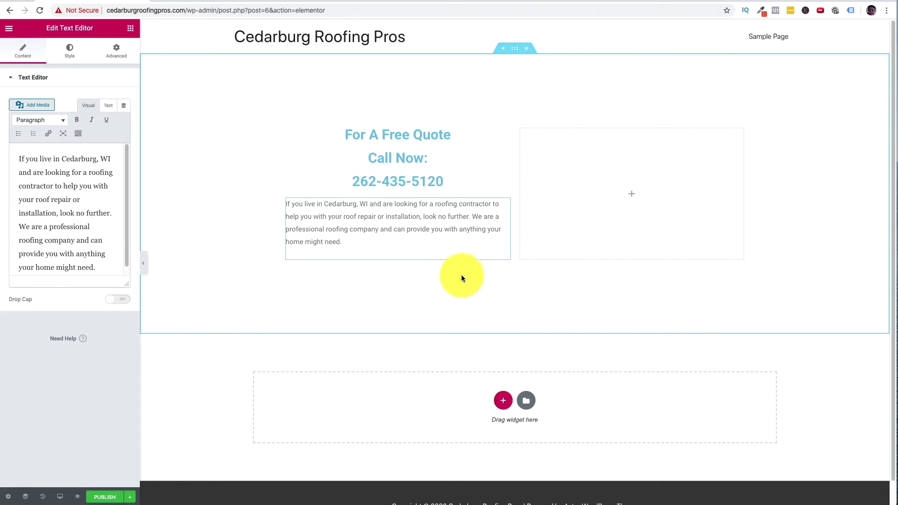
- Open and close the page's save options and page settings without saving
{"action": "left_click", "coordinate": [130, 497]}
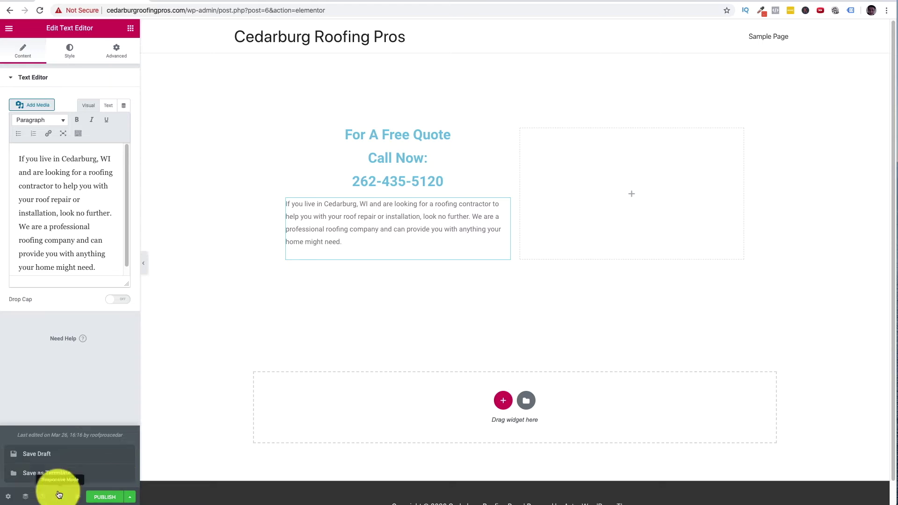
{"action": "left_click", "coordinate": [8, 497]}
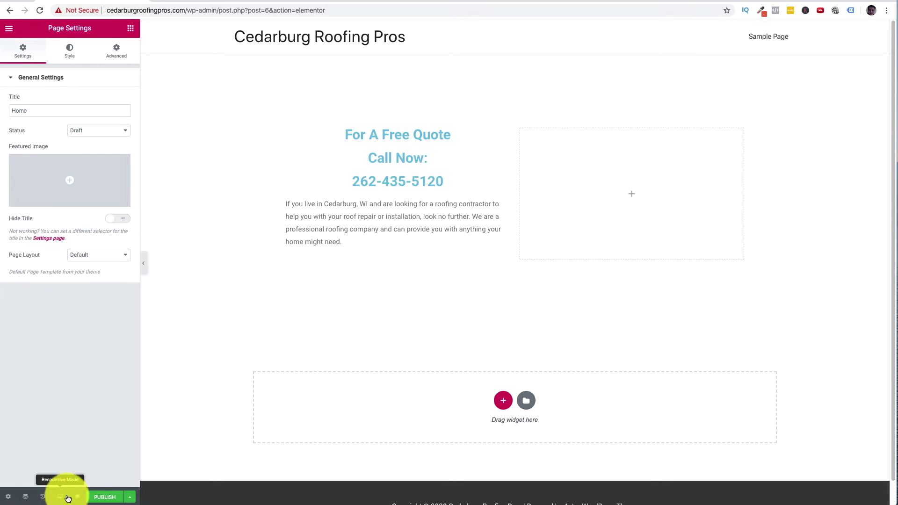
{"action": "left_click", "coordinate": [124, 499]}
{"action": "left_click", "coordinate": [9, 498]}
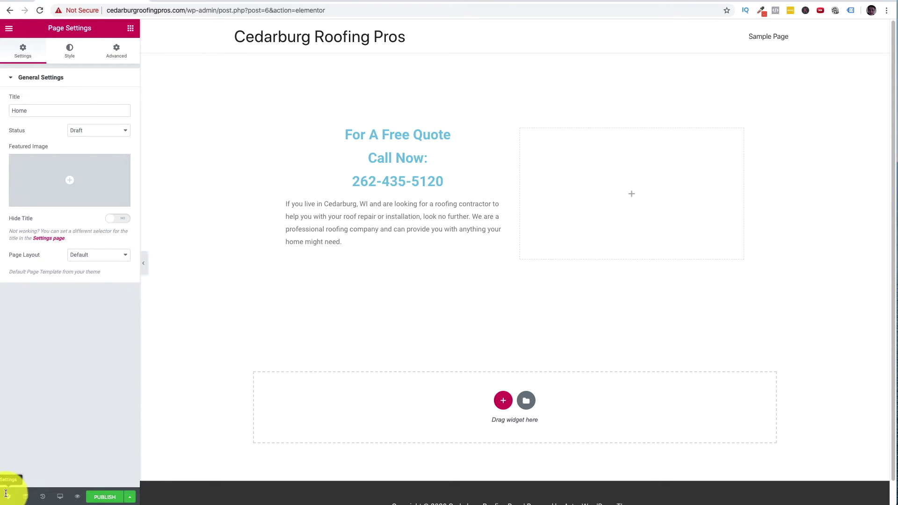
- Exit Elementor to the dashboard, discarding unsaved changes, and open the Contact Forms list
{"action": "left_click", "coordinate": [9, 29]}
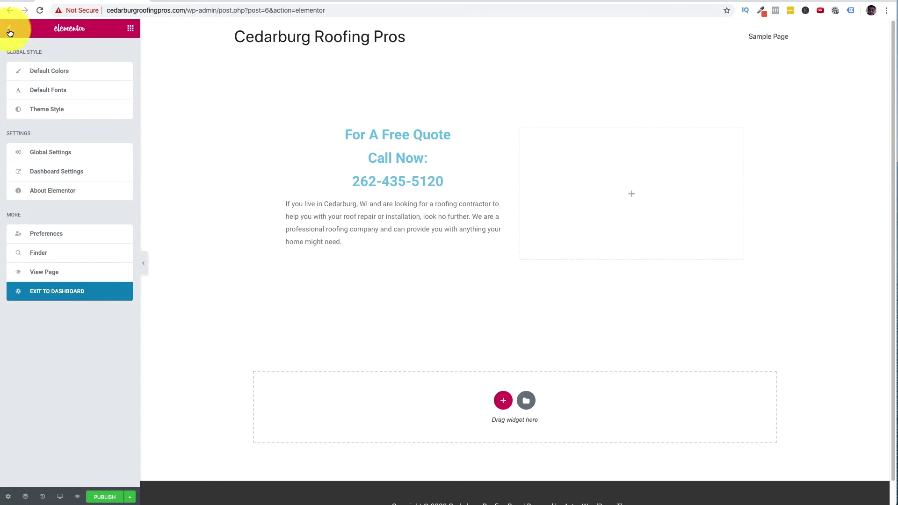
{"action": "left_click", "coordinate": [9, 31]}
{"action": "left_click", "coordinate": [10, 30]}
{"action": "left_click", "coordinate": [10, 30]}
{"action": "left_click", "coordinate": [10, 30]}
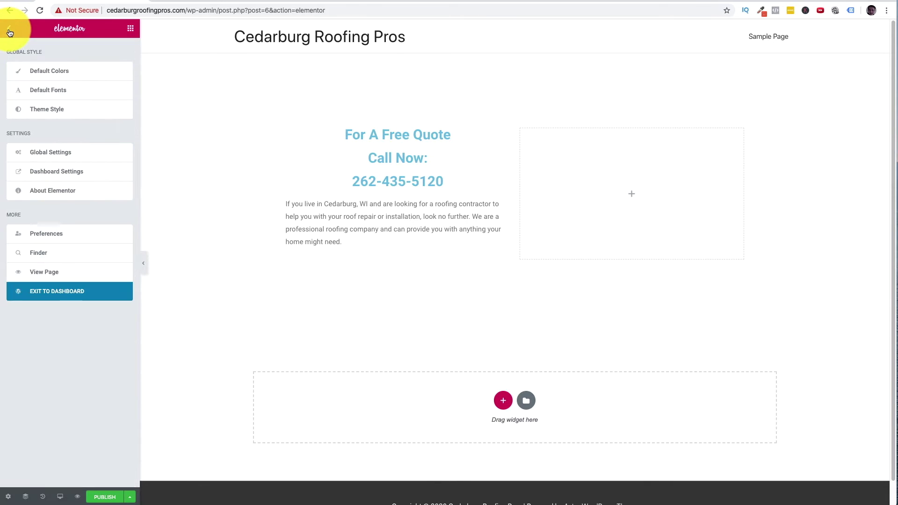
{"action": "left_click", "coordinate": [84, 294]}
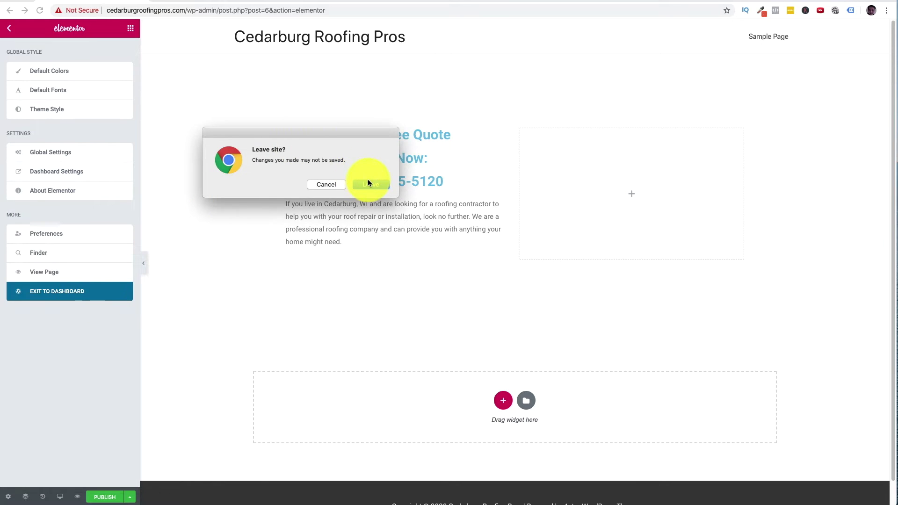
{"action": "left_click", "coordinate": [369, 183]}
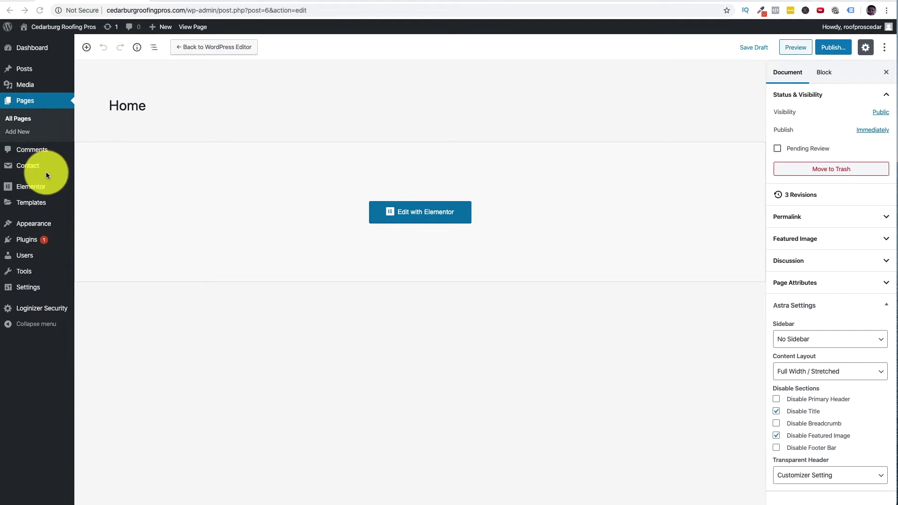
{"action": "mouse_move", "coordinate": [30, 166]}
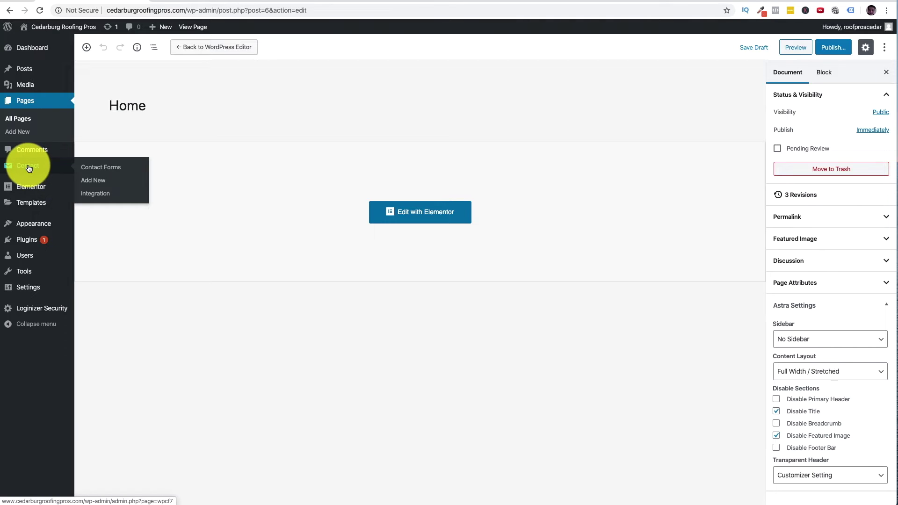
{"action": "left_click", "coordinate": [107, 167]}
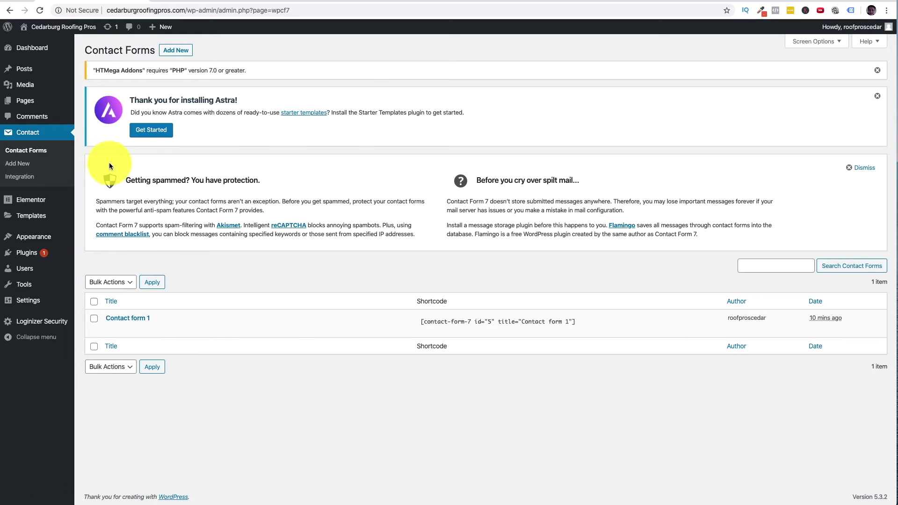
- Open Contact form 1 for editing and add blank lines at the start of its form template
{"action": "mouse_move", "coordinate": [225, 321]}
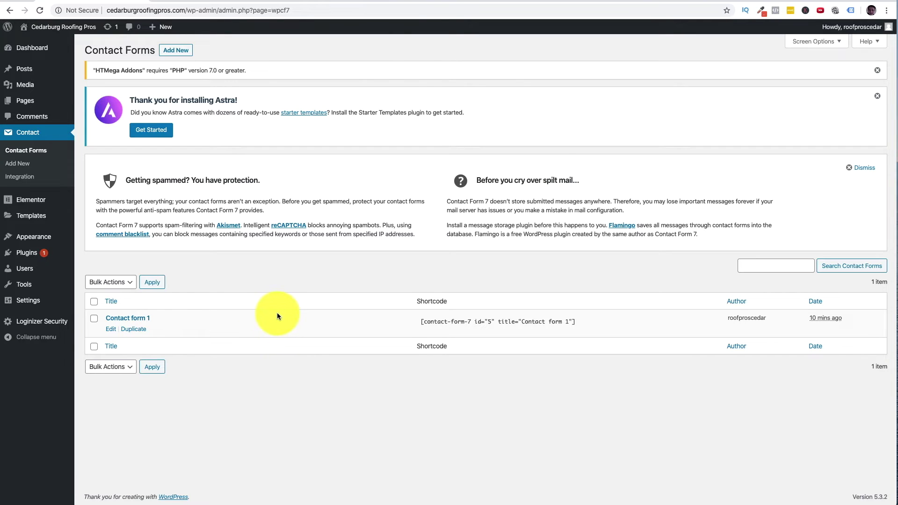
{"action": "left_click", "coordinate": [111, 329]}
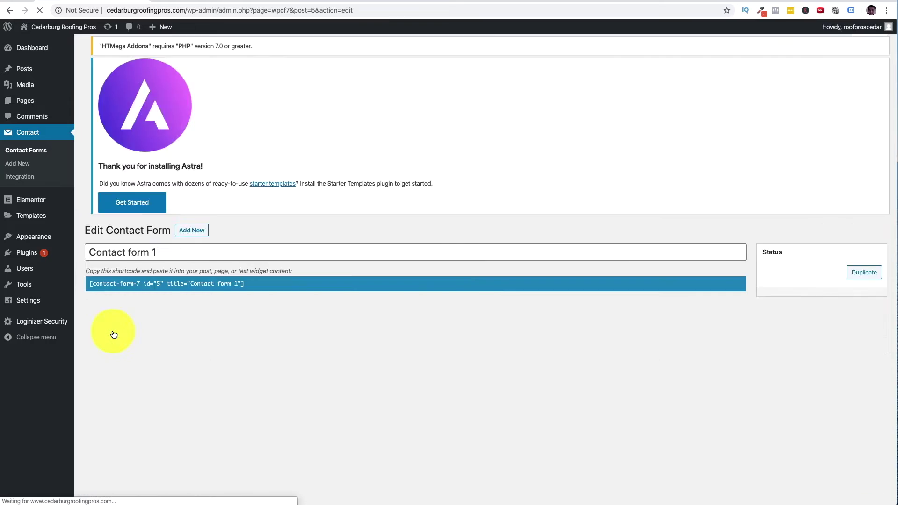
{"action": "scroll", "coordinate": [291, 344], "scroll_direction": "down", "scroll_amount": 2}
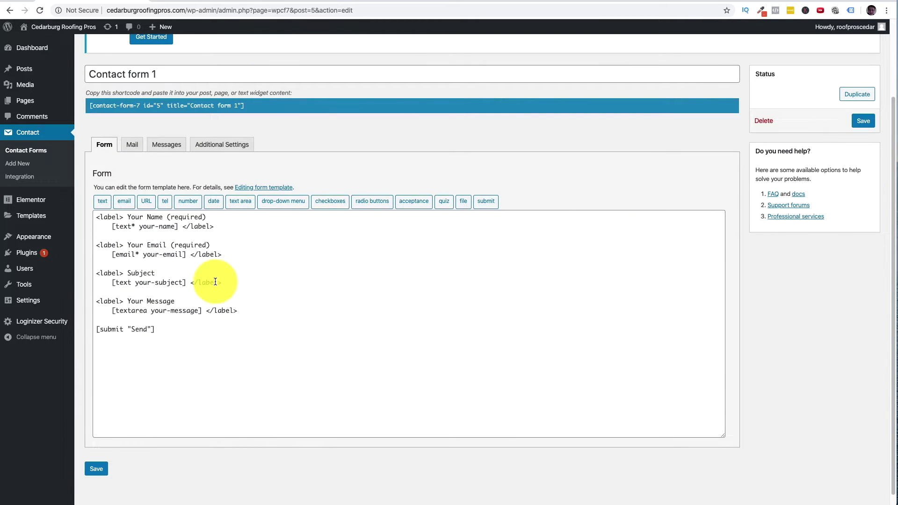
{"action": "left_click", "coordinate": [100, 219]}
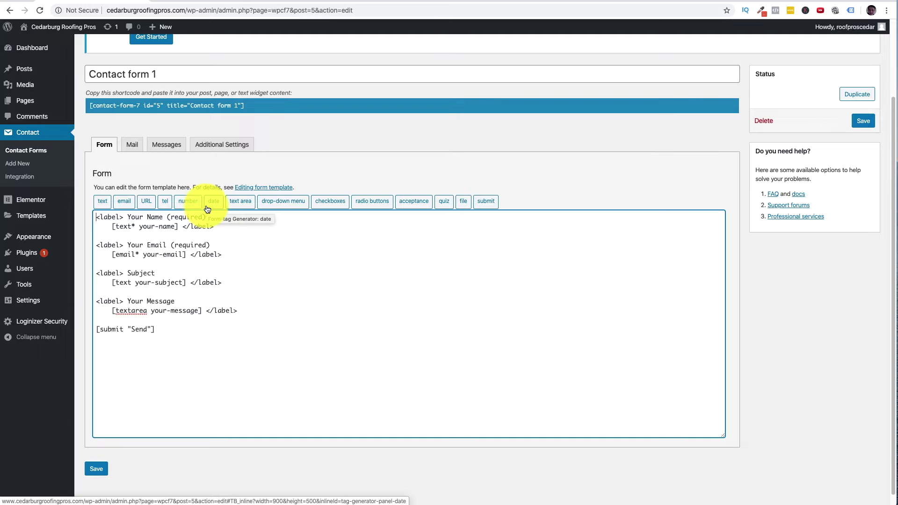
{"action": "key", "text": "Return"}
{"action": "key", "text": "Return"}
{"action": "key", "text": "Return"}
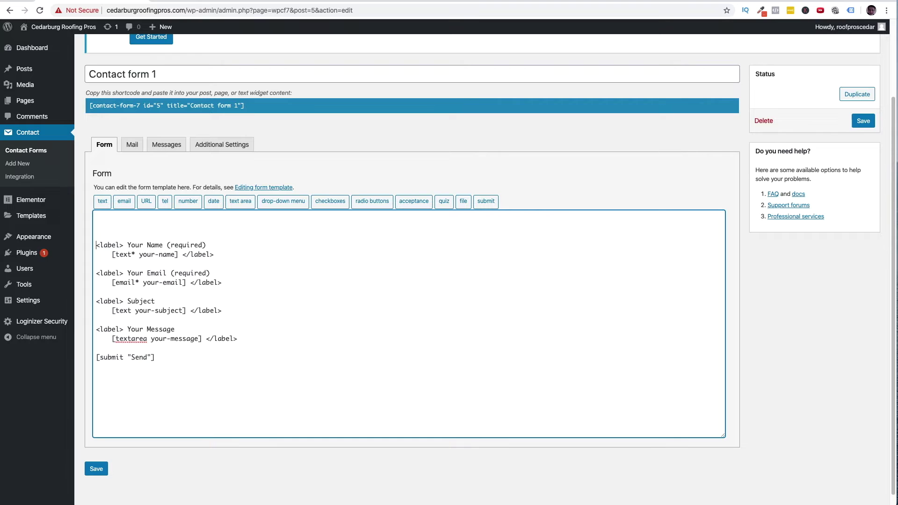
- Examine the Your Name label and your-name field against the live site's quote form
{"action": "left_click_drag", "start_coordinate": [127, 245], "coordinate": [100, 245]}
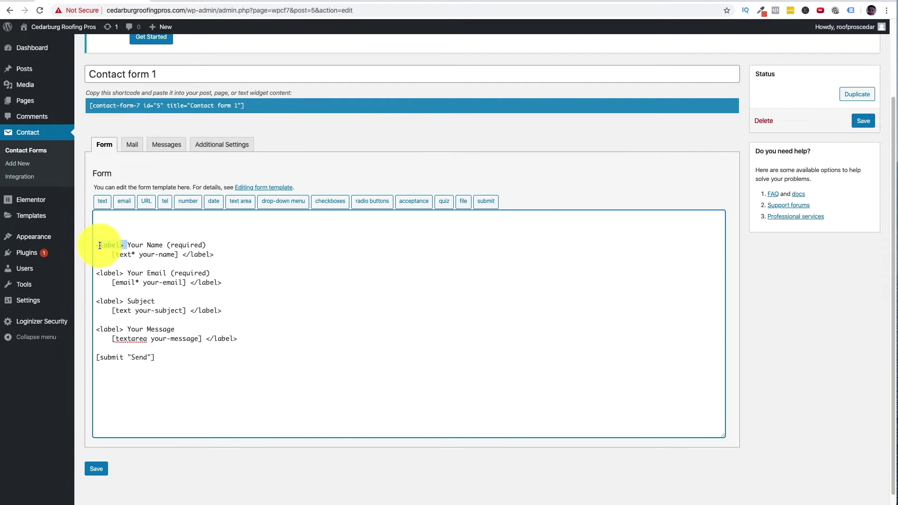
{"action": "left_click_drag", "start_coordinate": [223, 247], "coordinate": [128, 244]}
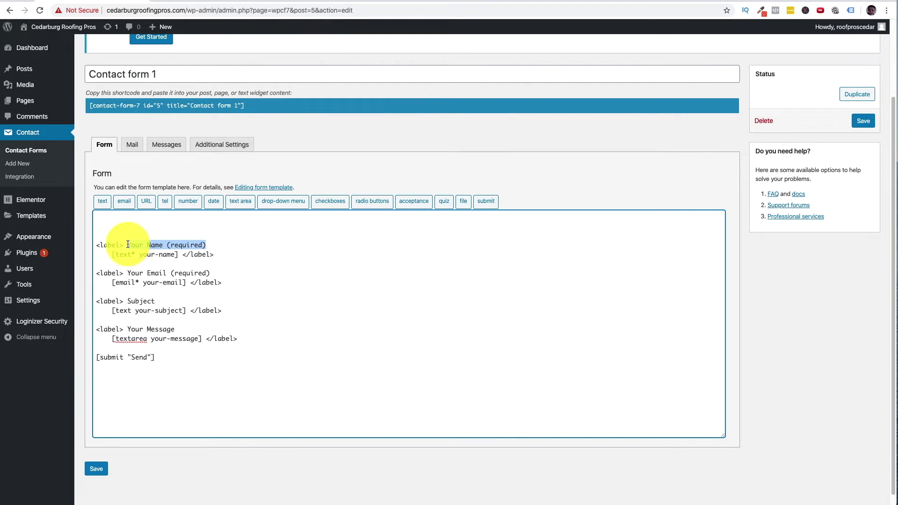
{"action": "left_click_drag", "start_coordinate": [139, 255], "coordinate": [175, 256]}
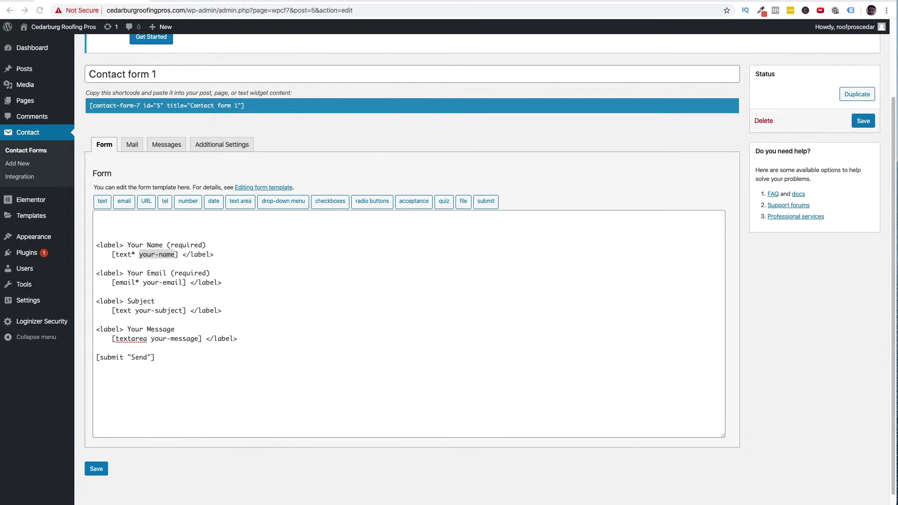
{"action": "left_click_drag", "start_coordinate": [14, 504], "coordinate": [98, 85]}
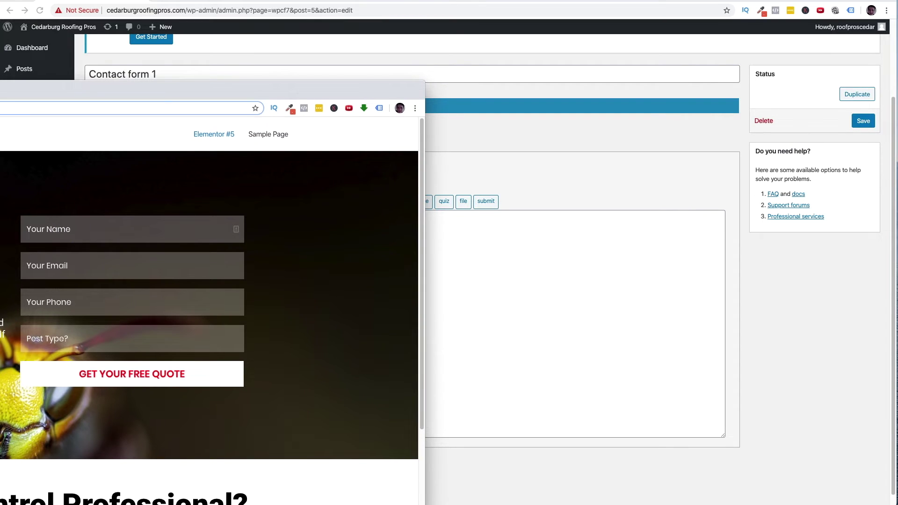
{"action": "key", "text": "super+grave"}
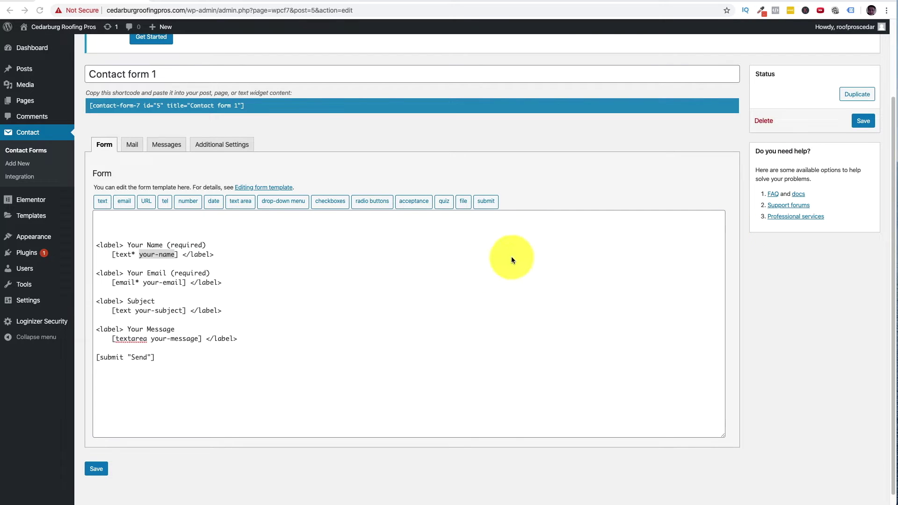
- Delete the Name, Email, Subject and Message label lines and their closing </label> tags
{"action": "left_click_drag", "start_coordinate": [207, 243], "coordinate": [92, 241]}
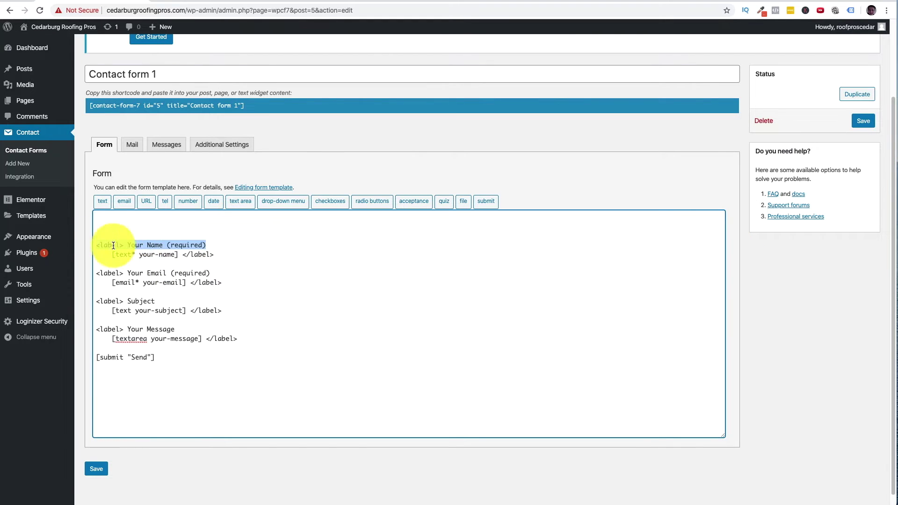
{"action": "key", "text": "BackSpace"}
{"action": "left_click_drag", "start_coordinate": [228, 259], "coordinate": [178, 255]}
{"action": "key", "text": "BackSpace"}
{"action": "left_click_drag", "start_coordinate": [227, 281], "coordinate": [92, 273]}
{"action": "key", "text": "BackSpace"}
{"action": "key", "text": "BackSpace"}
{"action": "left_click_drag", "start_coordinate": [154, 301], "coordinate": [96, 300]}
{"action": "key", "text": "BackSpace"}
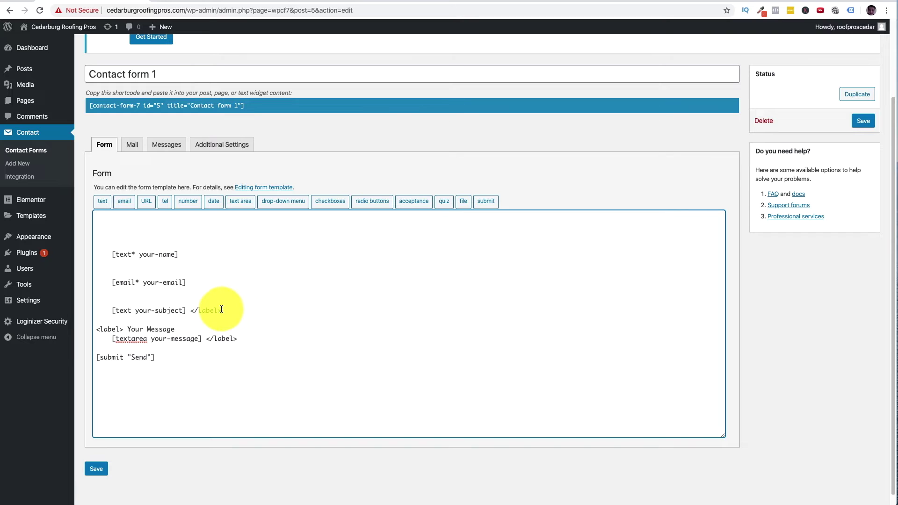
{"action": "key", "text": "BackSpace"}
{"action": "left_click_drag", "start_coordinate": [177, 329], "coordinate": [76, 327]}
{"action": "key", "text": "BackSpace"}
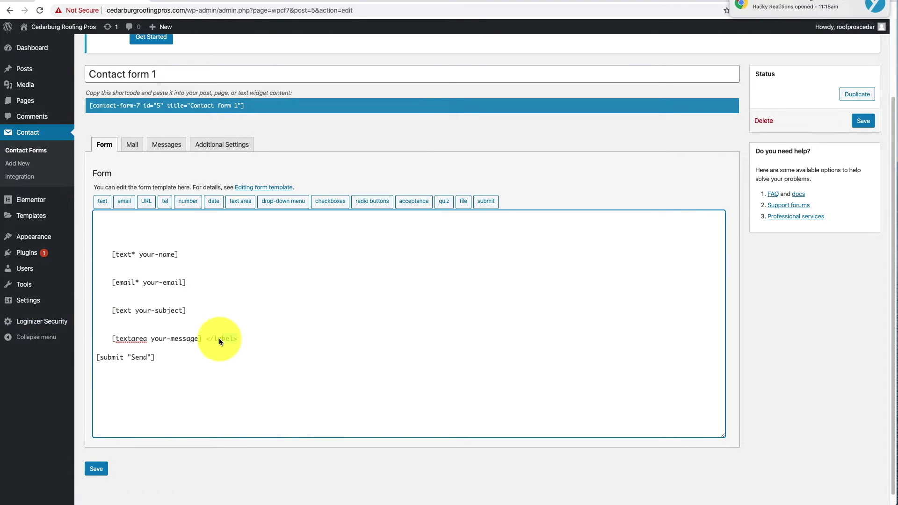
{"action": "left_click_drag", "start_coordinate": [198, 340], "coordinate": [202, 341]}
{"action": "key", "text": "BackSpace"}
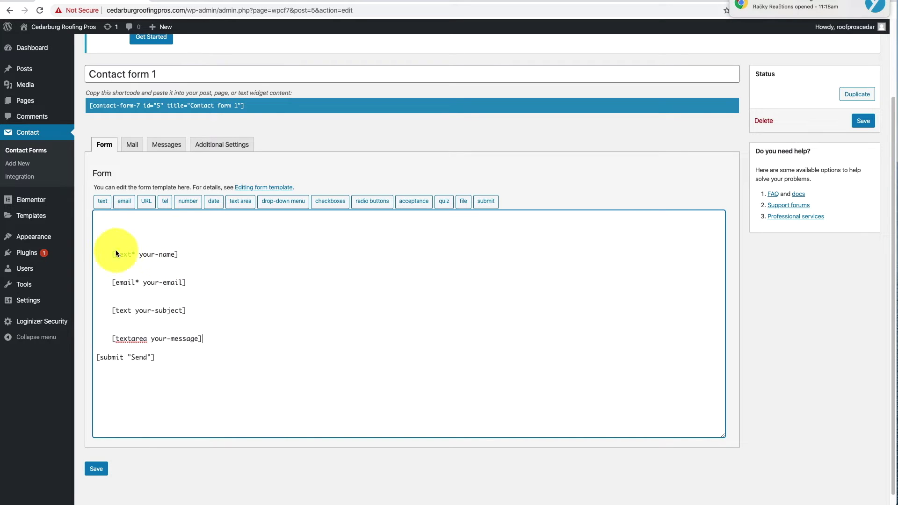
- Close the gaps between the bare field tags and change the submit text to GET YOUR FREE QUOTE
{"action": "left_click", "coordinate": [111, 254]}
{"action": "key", "text": "BackSpace"}
{"action": "key", "text": "BackSpace"}
{"action": "key", "text": "BackSpace"}
{"action": "key", "text": "BackSpace"}
{"action": "key", "text": "BackSpace"}
{"action": "key", "text": "BackSpace"}
{"action": "key", "text": "BackSpace"}
{"action": "key", "text": "BackSpace"}
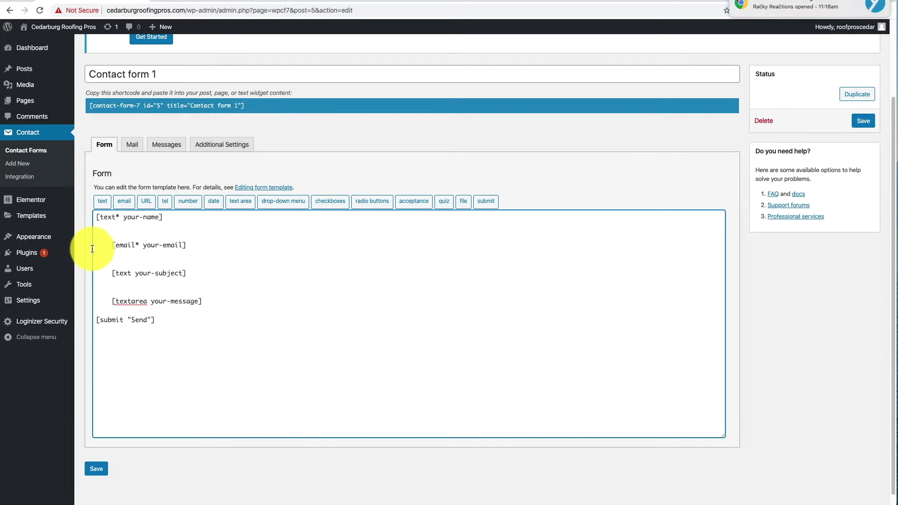
{"action": "left_click", "coordinate": [108, 245]}
{"action": "key", "text": "BackSpace"}
{"action": "key", "text": "BackSpace"}
{"action": "key", "text": "BackSpace"}
{"action": "key", "text": "BackSpace"}
{"action": "key", "text": "BackSpace"}
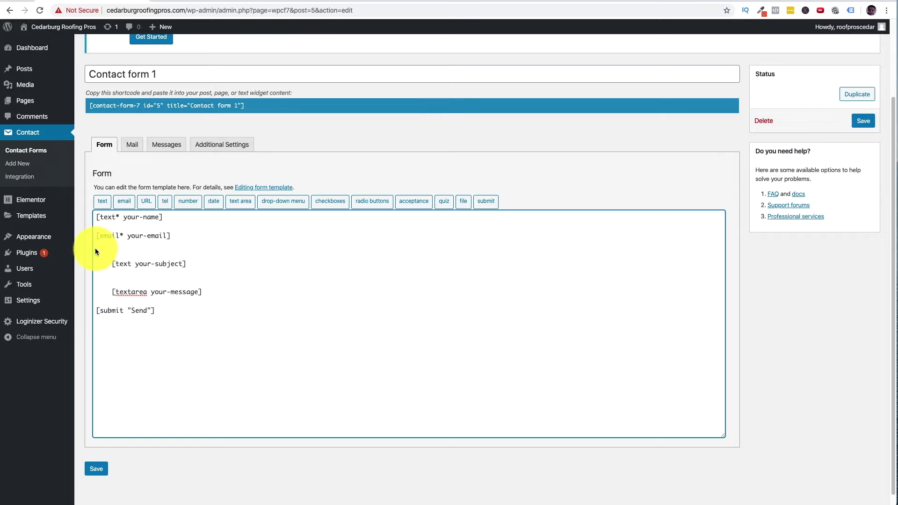
{"action": "left_click", "coordinate": [110, 264]}
{"action": "key", "text": "BackSpace"}
{"action": "key", "text": "BackSpace"}
{"action": "key", "text": "BackSpace"}
{"action": "key", "text": "BackSpace"}
{"action": "key", "text": "BackSpace"}
{"action": "left_click_drag", "start_coordinate": [111, 282], "coordinate": [84, 279]}
{"action": "key", "text": "BackSpace"}
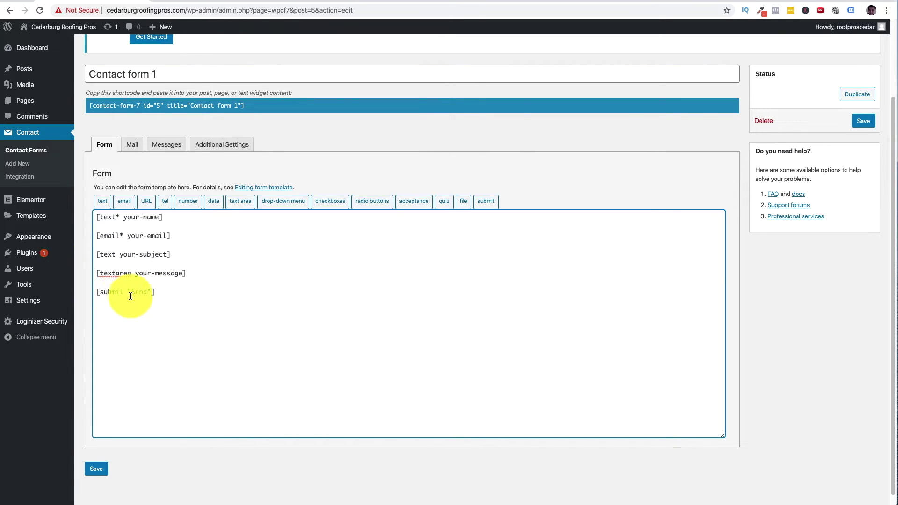
{"action": "double_click", "coordinate": [142, 292]}
{"action": "type", "text": "GET YOUR FREE QU"}
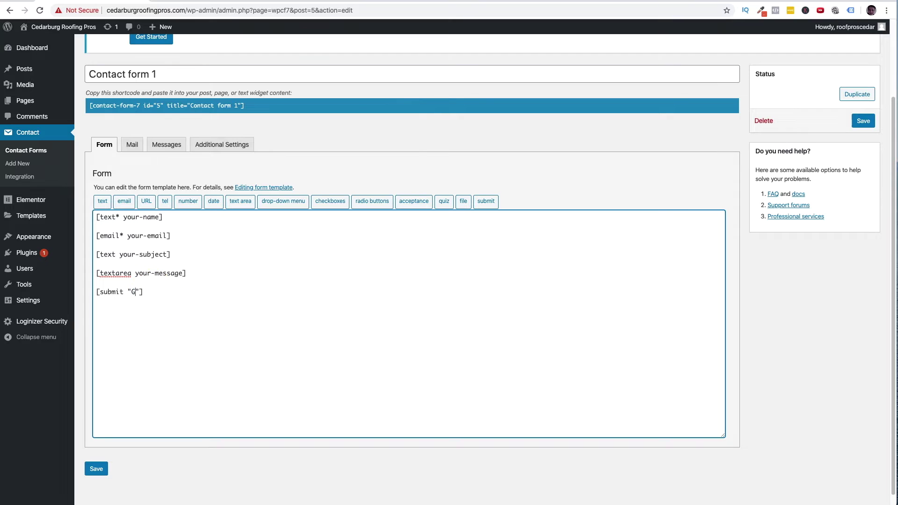
{"action": "type", "text": "OTE"}
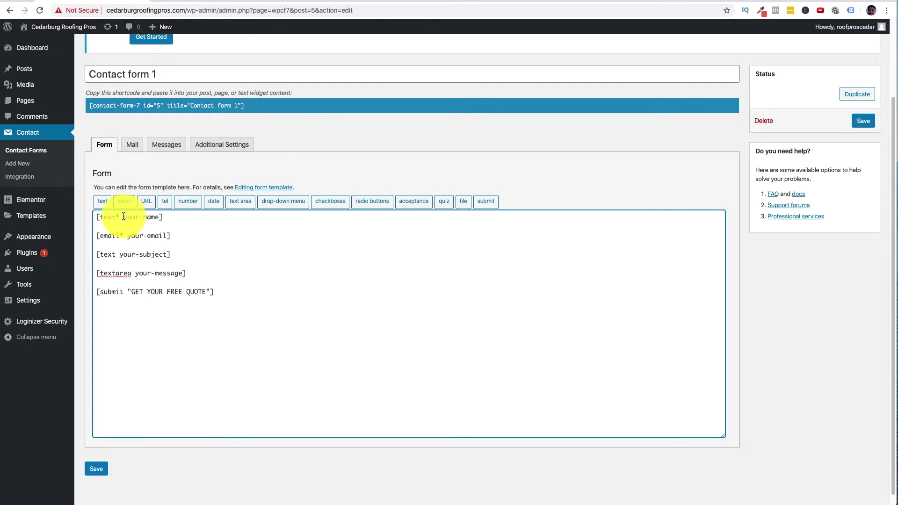
- Generate a text field tag named Name with default value 'Your Name' and insert it
{"action": "left_click", "coordinate": [102, 202]}
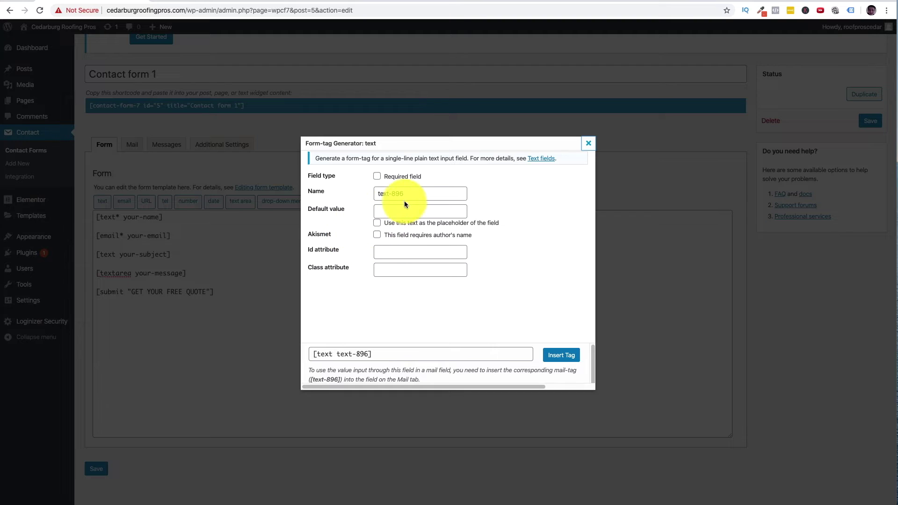
{"action": "key", "text": "Tab"}
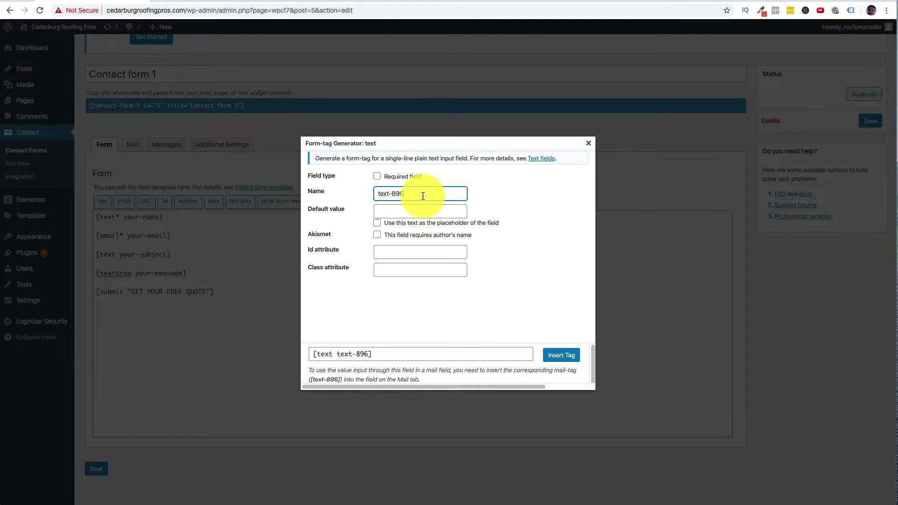
{"action": "type", "text": "Name"}
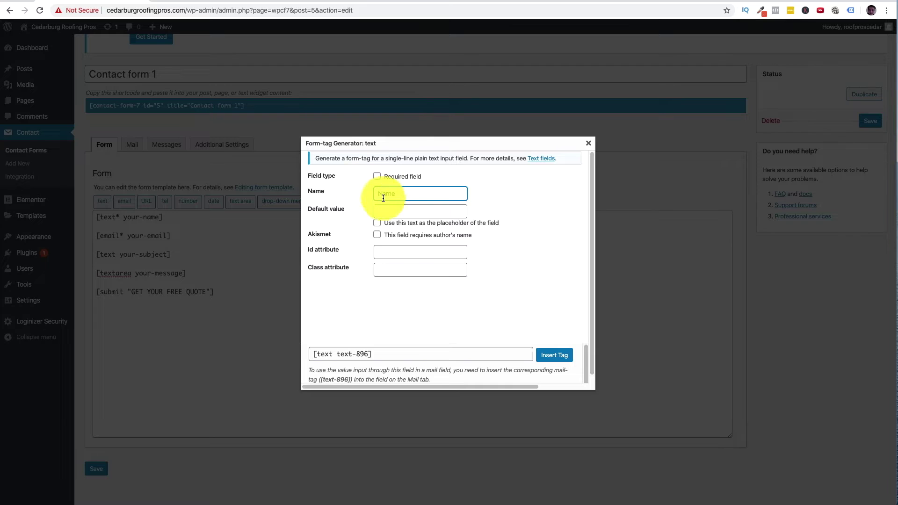
{"action": "left_click", "coordinate": [389, 210]}
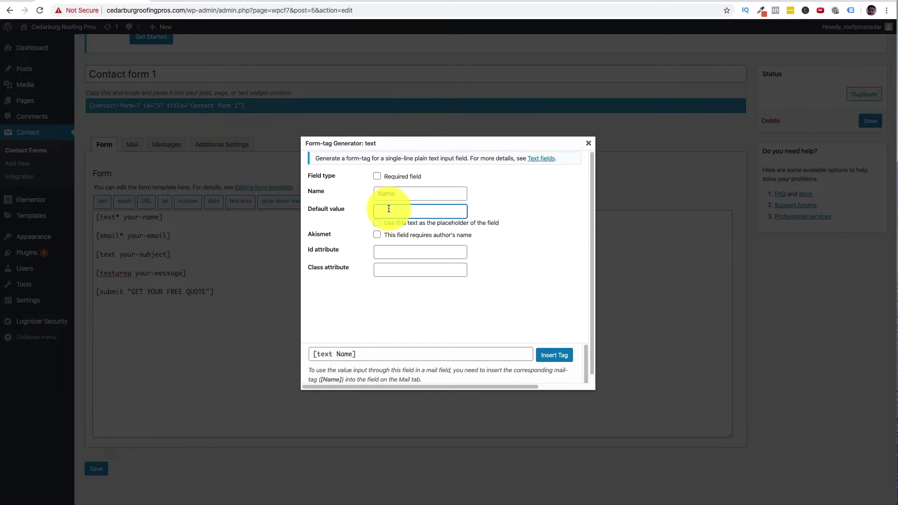
{"action": "type", "text": "Your"}
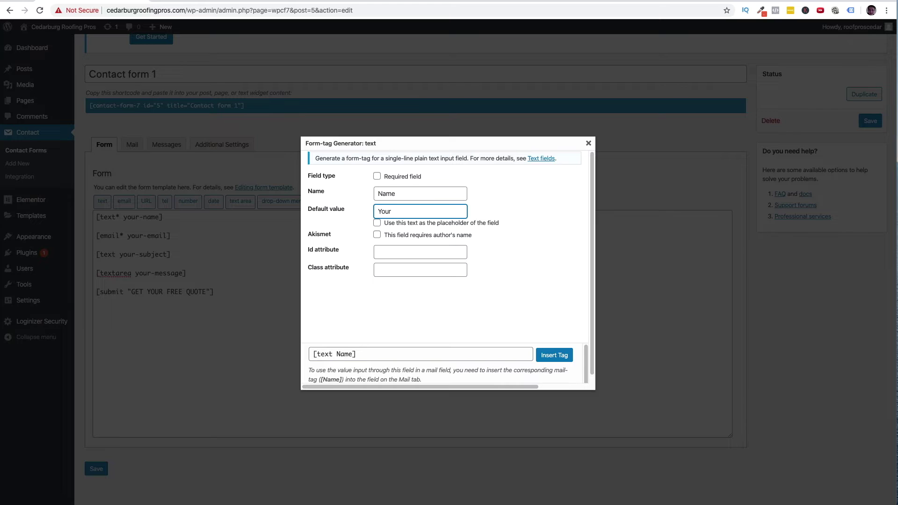
{"action": "key", "text": "BackSpace"}
{"action": "key", "text": "BackSpace"}
{"action": "left_click", "coordinate": [512, 292]}
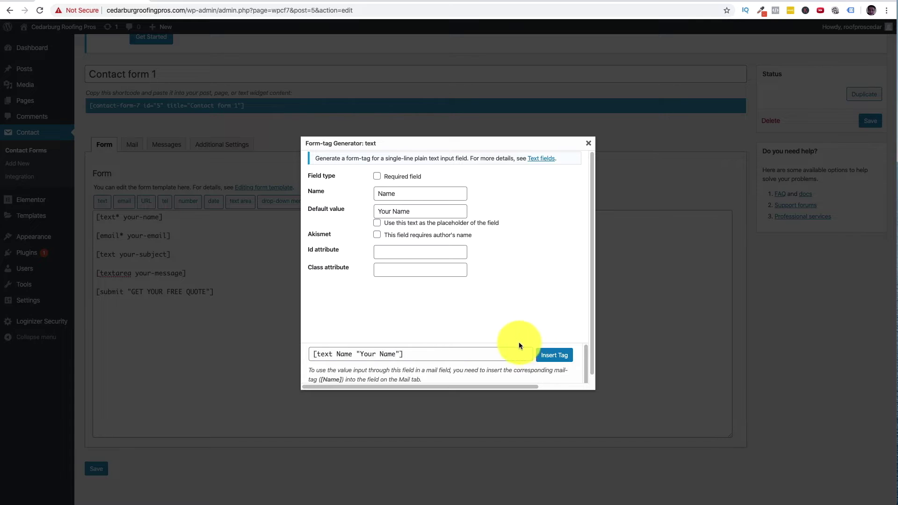
{"action": "left_click", "coordinate": [555, 355]}
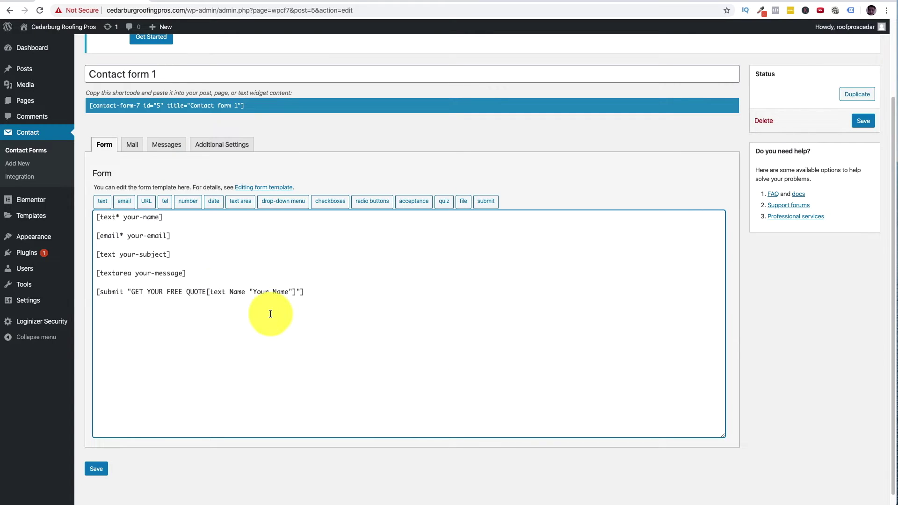
- Move the new Name tag to its own line, replacing the original your-name field line
{"action": "left_click_drag", "start_coordinate": [207, 292], "coordinate": [298, 291]}
{"action": "key", "text": "ctrl+x"}
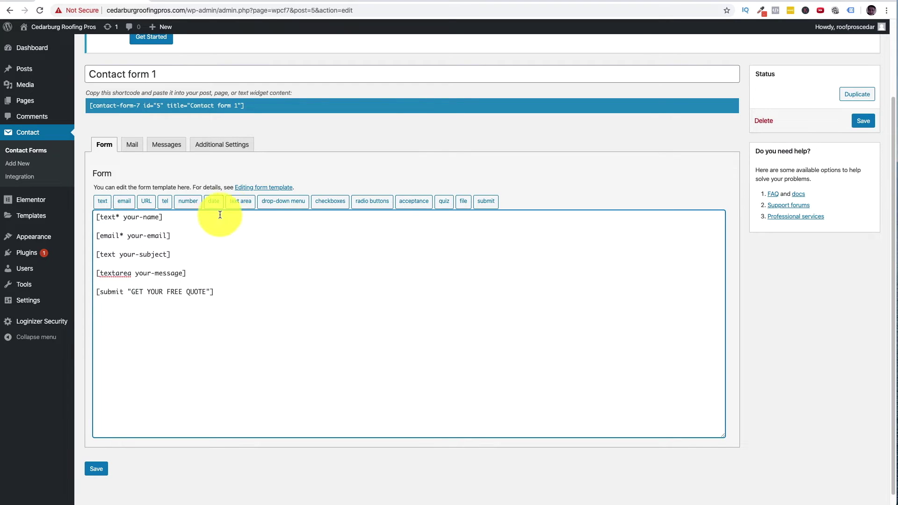
{"action": "left_click", "coordinate": [214, 216]}
{"action": "key", "text": "Return"}
{"action": "key", "text": "ctrl+v"}
{"action": "left_click_drag", "start_coordinate": [165, 217], "coordinate": [85, 216]}
{"action": "key", "text": "BackSpace"}
{"action": "key", "text": "BackSpace"}
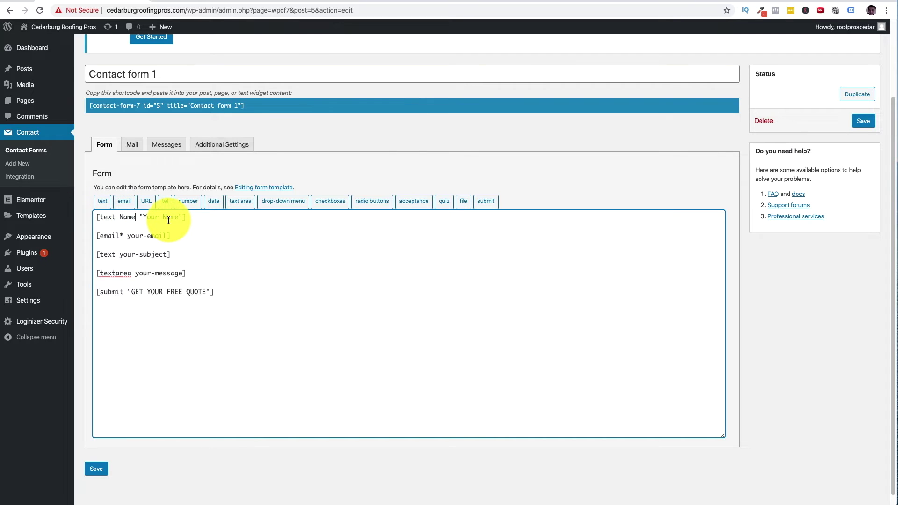
{"action": "type", "text": "*"}
{"action": "type", "text": "*"}
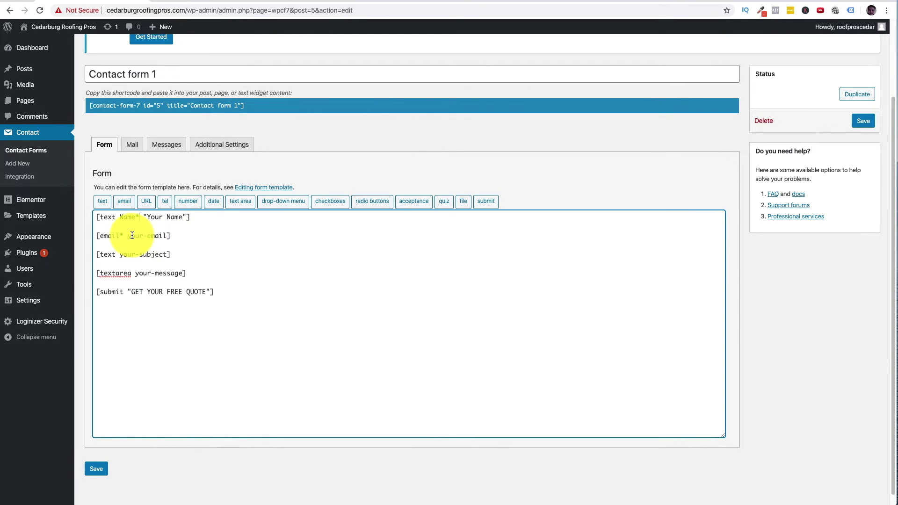
- Rename the email field to Email and delete the subject and message lines
{"action": "left_click_drag", "start_coordinate": [126, 236], "coordinate": [168, 235]}
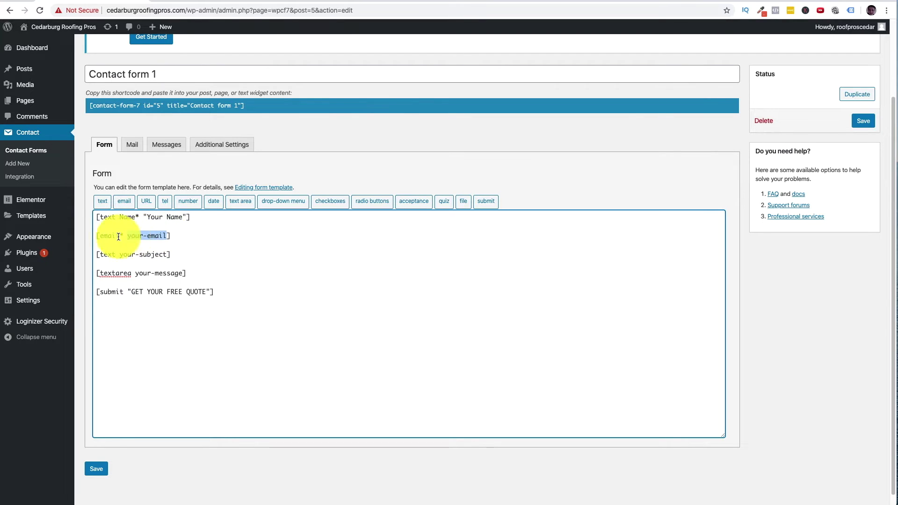
{"action": "type", "text": "E"}
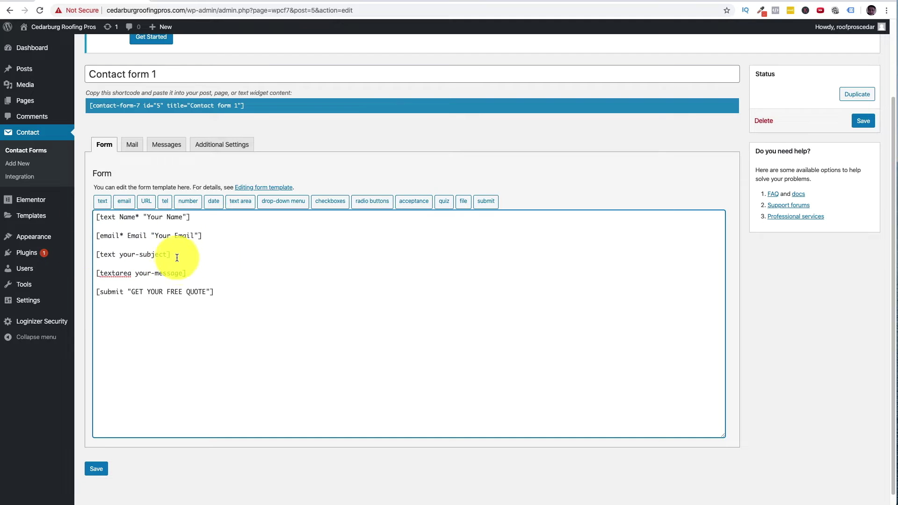
{"action": "left_click_drag", "start_coordinate": [202, 235], "coordinate": [97, 235]}
{"action": "left_click_drag", "start_coordinate": [189, 273], "coordinate": [97, 253]}
{"action": "key", "text": "BackSpace"}
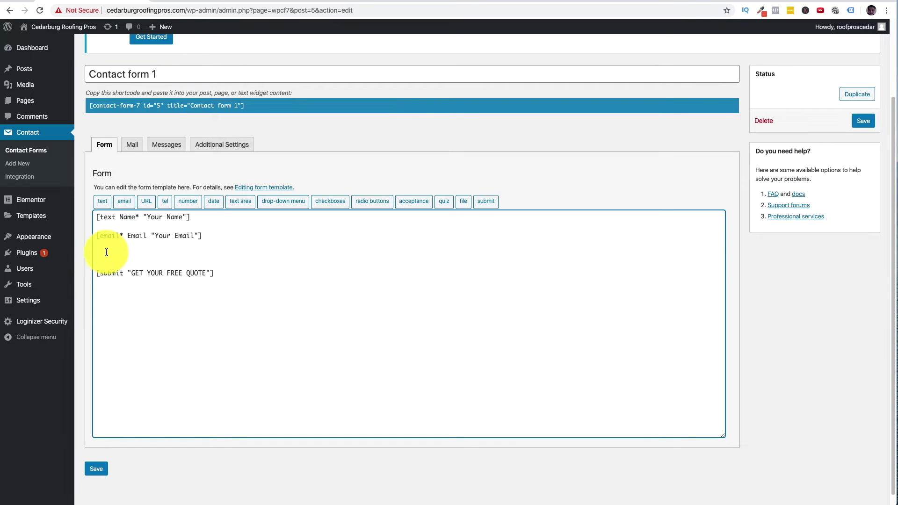
- Duplicate the Name line and turn the copy into a Phone field
{"action": "left_click_drag", "start_coordinate": [203, 217], "coordinate": [96, 218]}
{"action": "key", "text": "ctrl+c"}
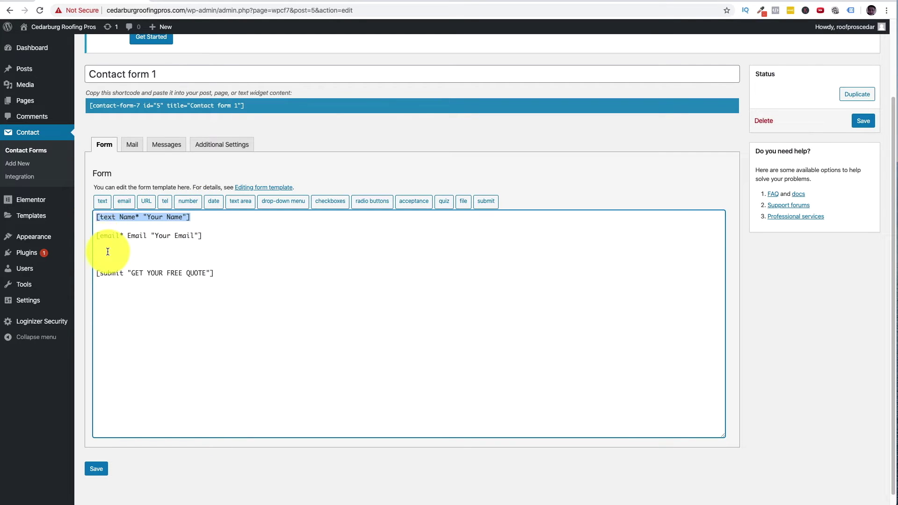
{"action": "left_click", "coordinate": [115, 252]}
{"action": "key", "text": "ctrl+v"}
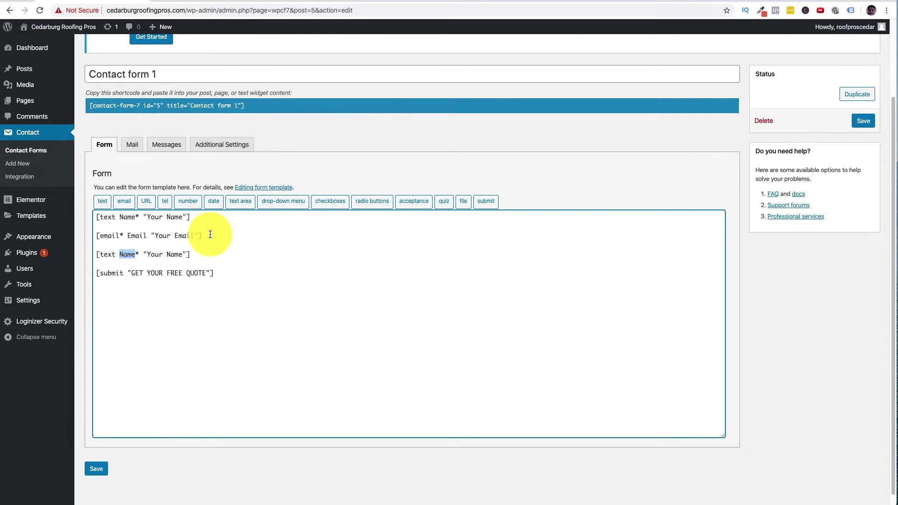
{"action": "type", "text": "PHo"}
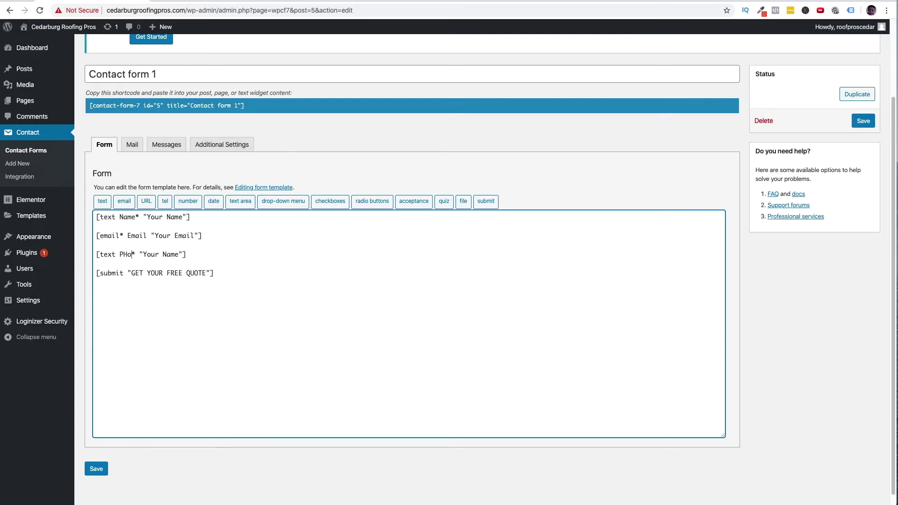
{"action": "type", "text": "one"}
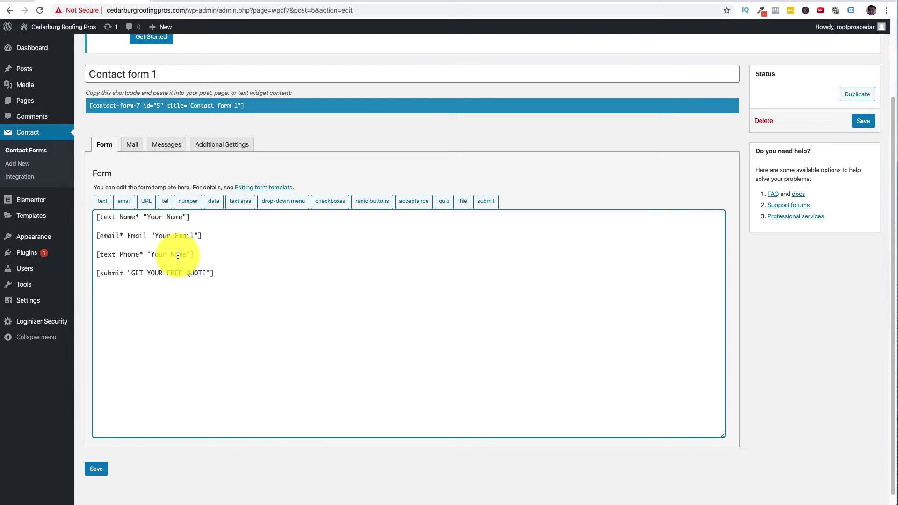
{"action": "double_click", "coordinate": [178, 255]}
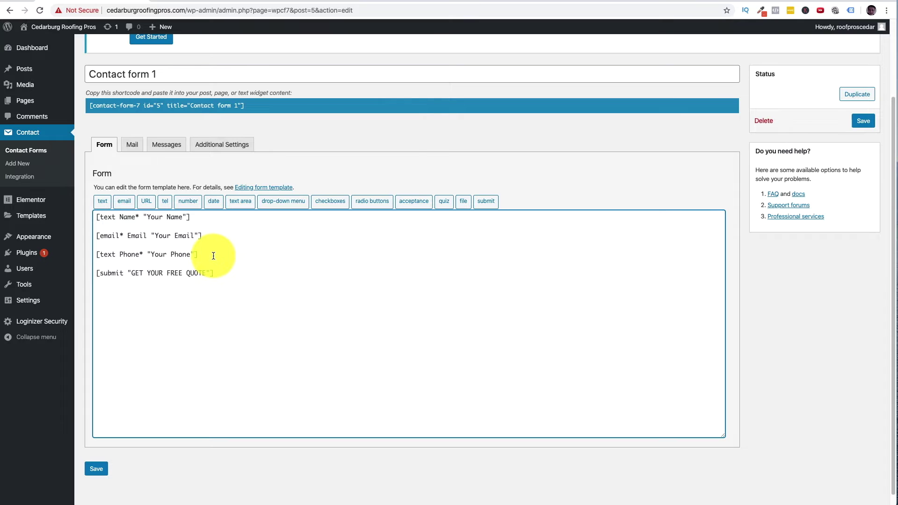
{"action": "left_click_drag", "start_coordinate": [213, 255], "coordinate": [105, 256]}
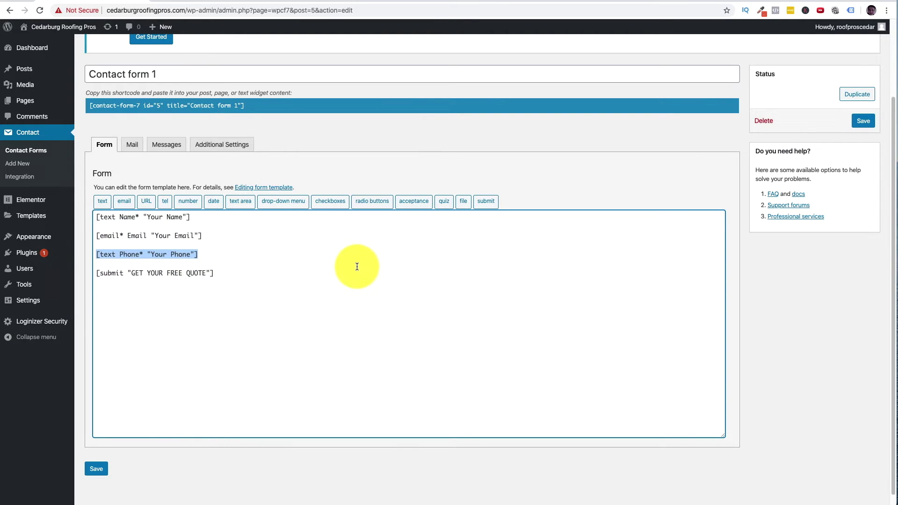
- Add a required Type field with placeholder 'Repair or Install?' below Phone and save the form
{"action": "left_click", "coordinate": [214, 250]}
{"action": "key", "text": "Return"}
{"action": "key", "text": "ctrl+v"}
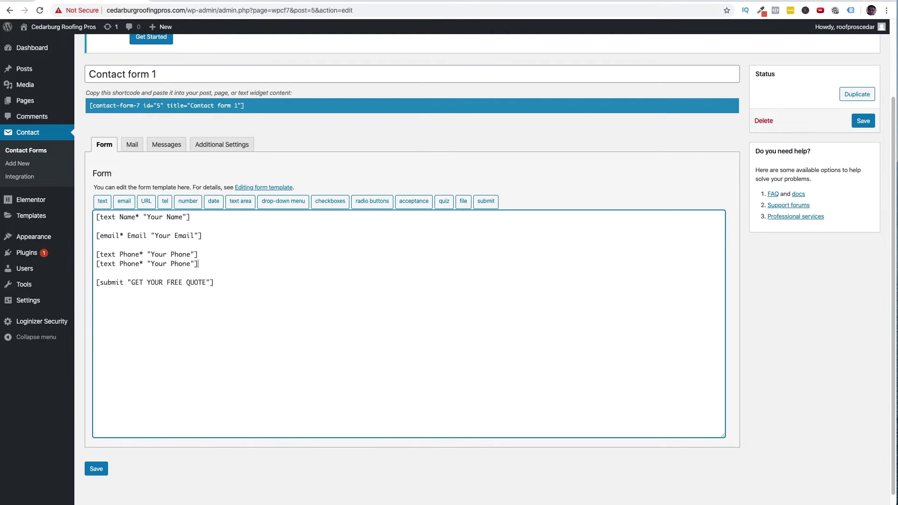
{"action": "left_click", "coordinate": [96, 261], "text": "shift"}
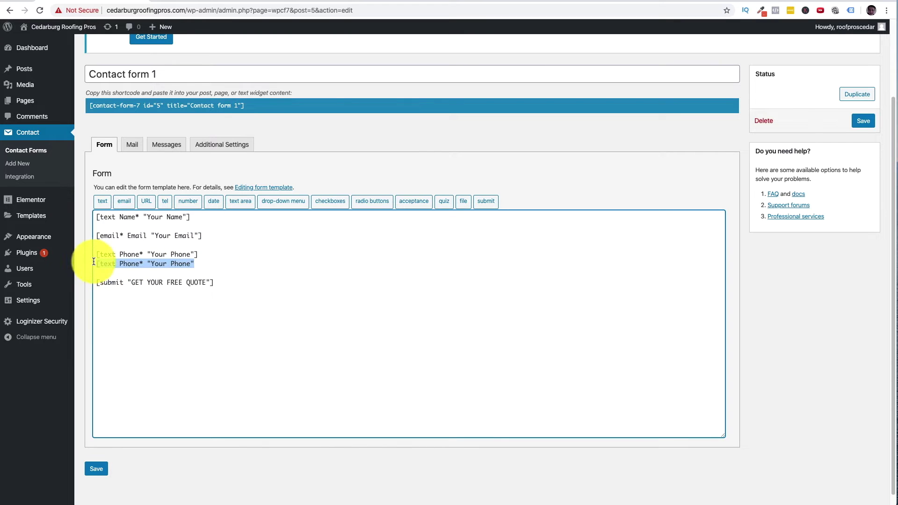
{"action": "key", "text": "BackSpace"}
{"action": "key", "text": "Return"}
{"action": "key", "text": "ctrl+v"}
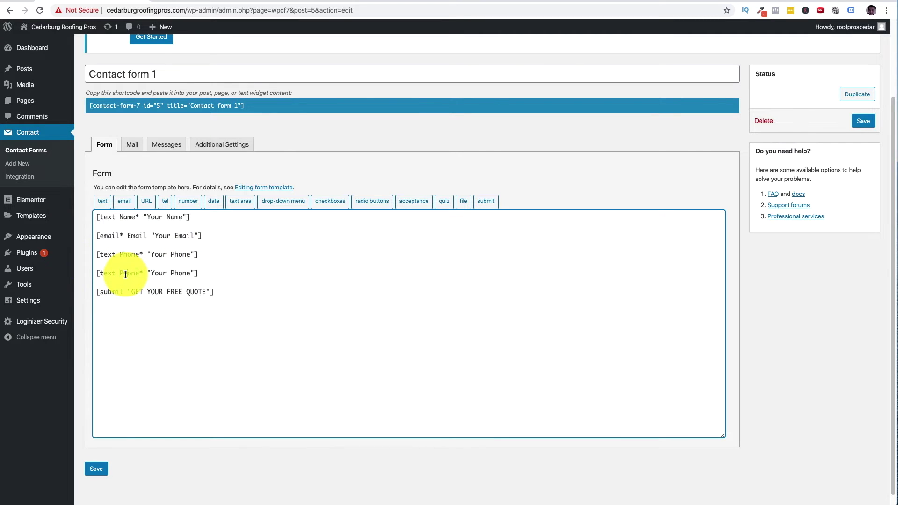
{"action": "double_click", "coordinate": [126, 274]}
{"action": "type", "text": "Type"}
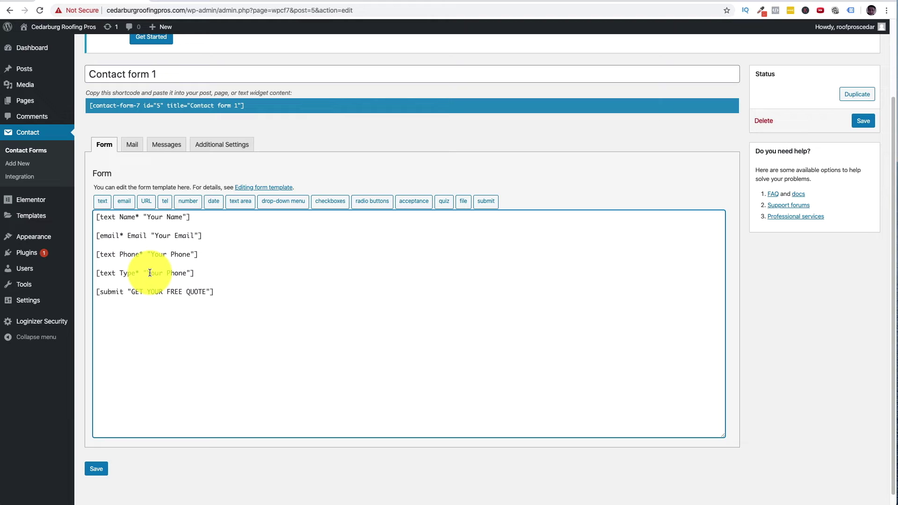
{"action": "left_click_drag", "start_coordinate": [147, 273], "coordinate": [191, 271]}
{"action": "type", "text": "Repai"}
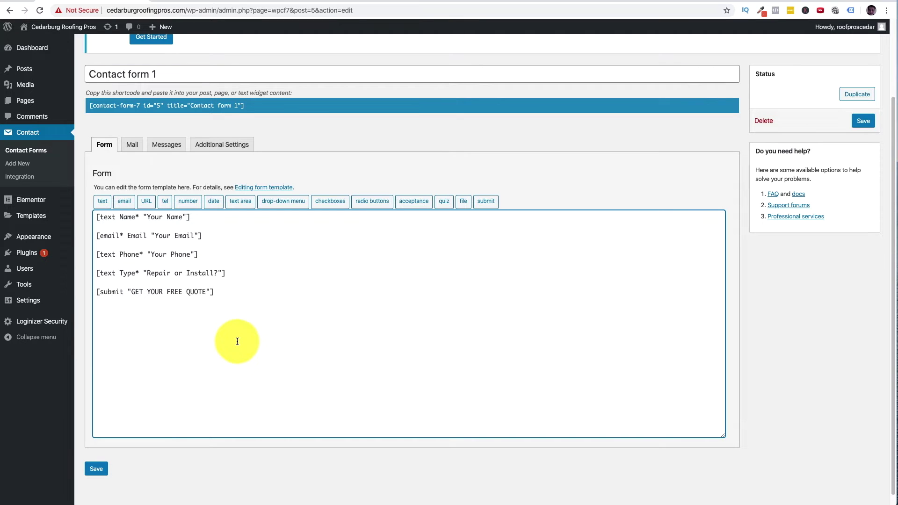
{"action": "left_click", "coordinate": [96, 469]}
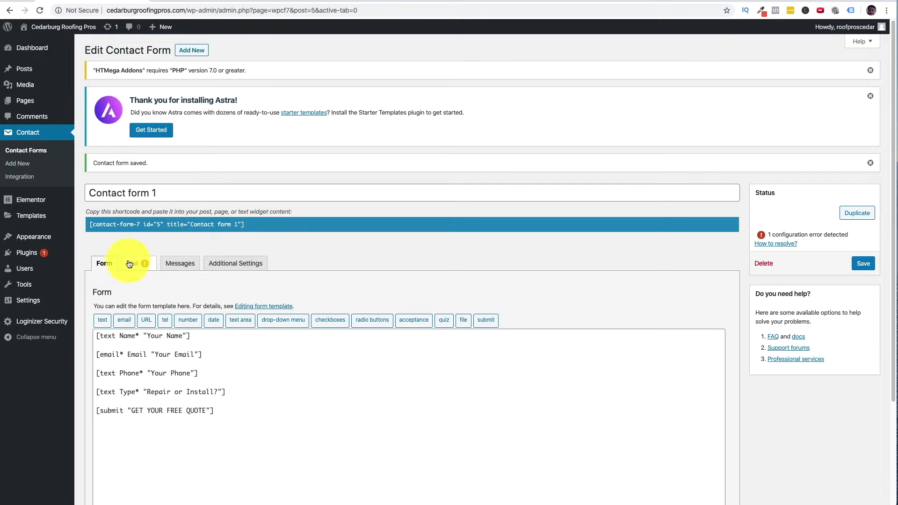
{"action": "left_click", "coordinate": [131, 265]}
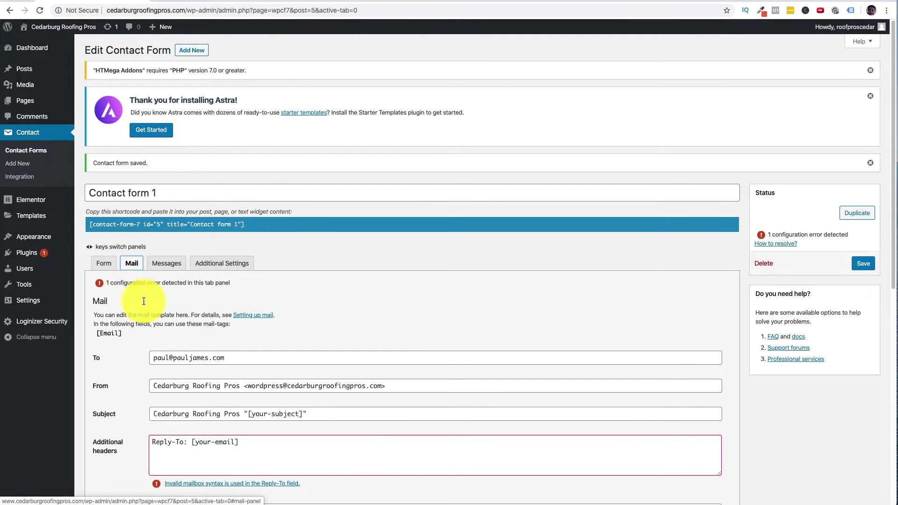
{"action": "scroll", "coordinate": [321, 361], "scroll_direction": "down", "scroll_amount": 4}
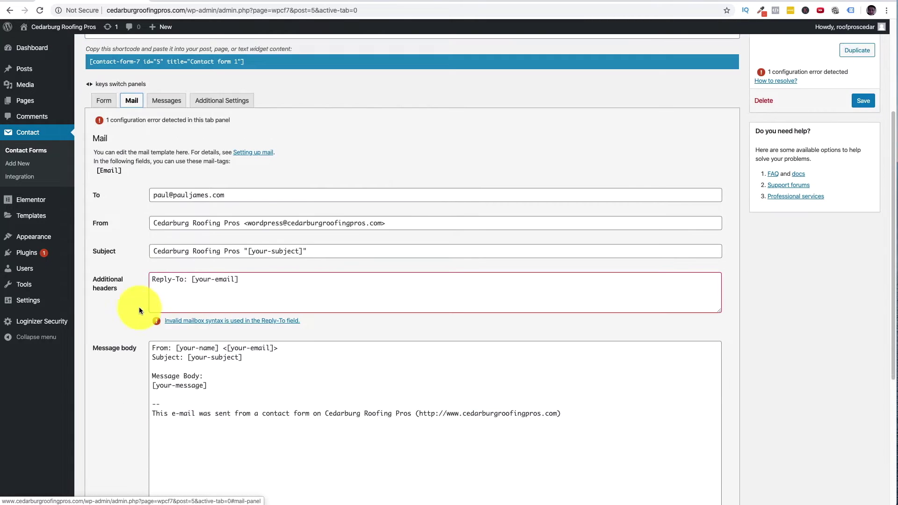
{"action": "scroll", "coordinate": [178, 318], "scroll_direction": "down", "scroll_amount": 3}
{"action": "scroll", "coordinate": [178, 299], "scroll_direction": "up", "scroll_amount": 3}
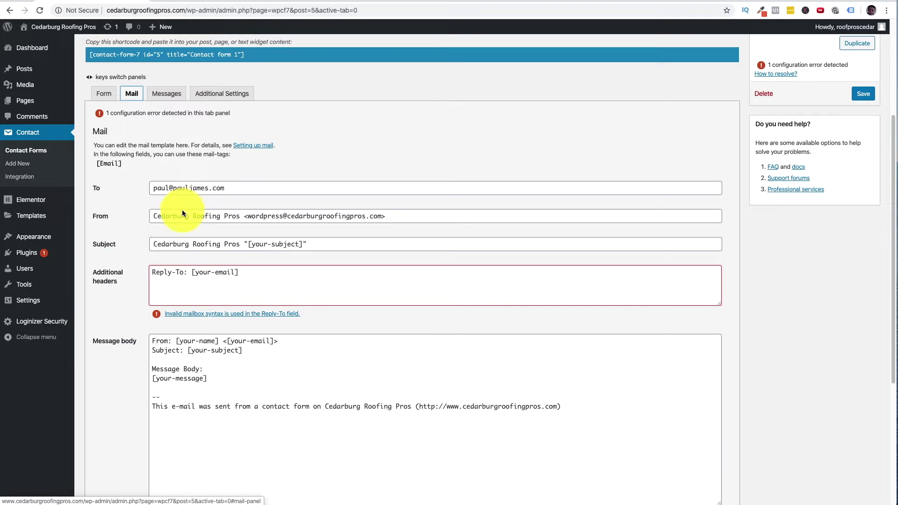
{"action": "left_click", "coordinate": [128, 185]}
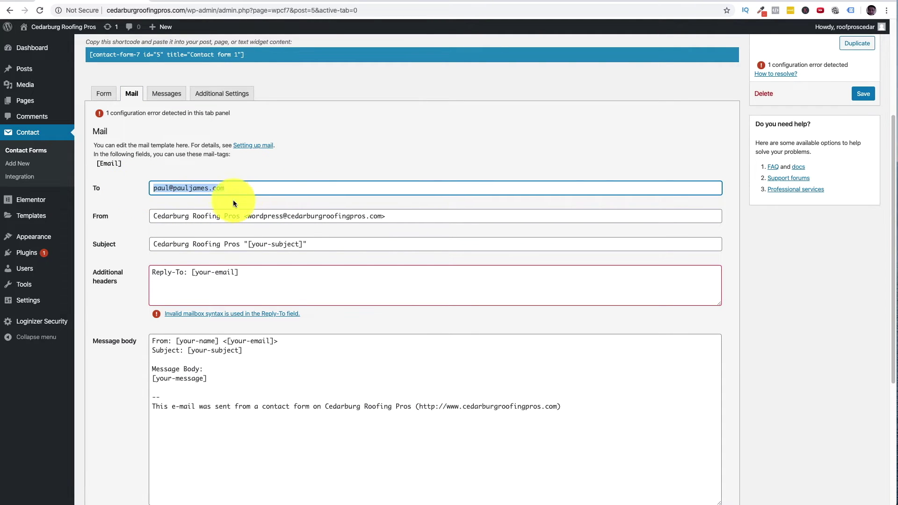
{"action": "left_click", "coordinate": [181, 216]}
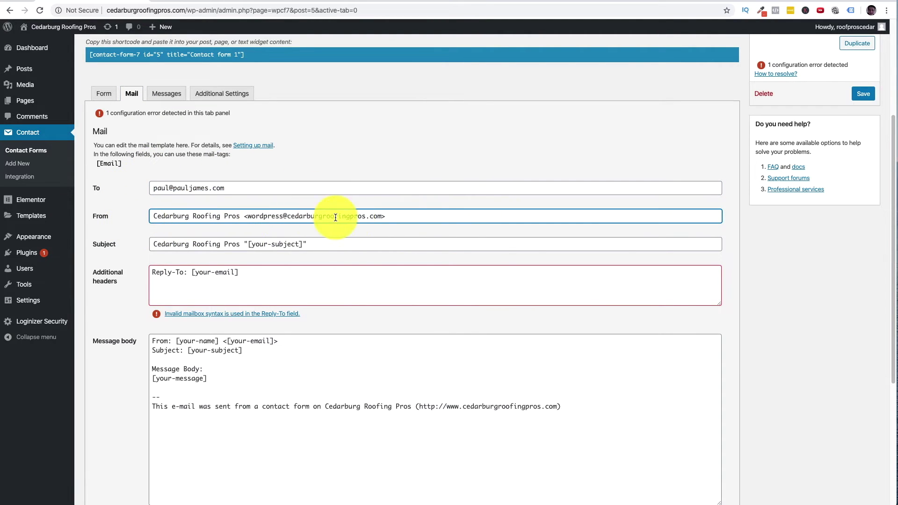
{"action": "left_click_drag", "start_coordinate": [415, 216], "coordinate": [125, 217]}
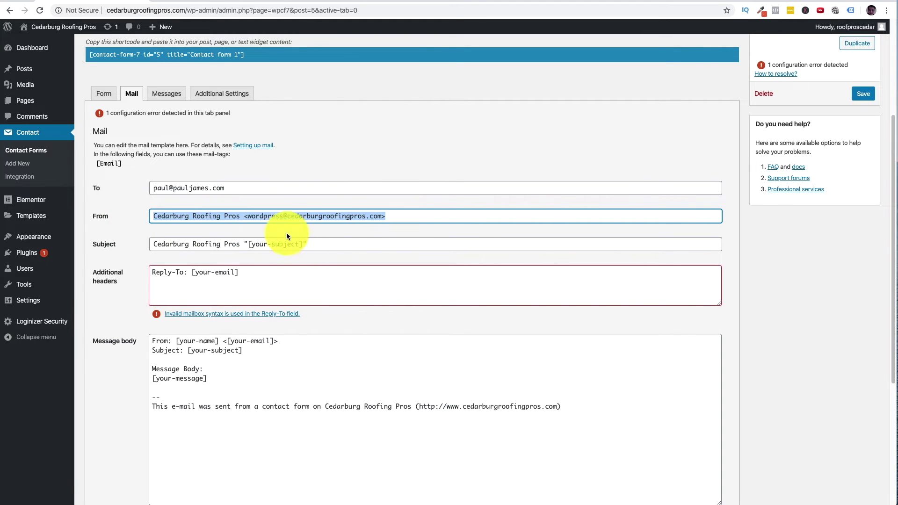
{"action": "scroll", "coordinate": [262, 236], "scroll_direction": "down", "scroll_amount": 1}
{"action": "left_click", "coordinate": [145, 212]}
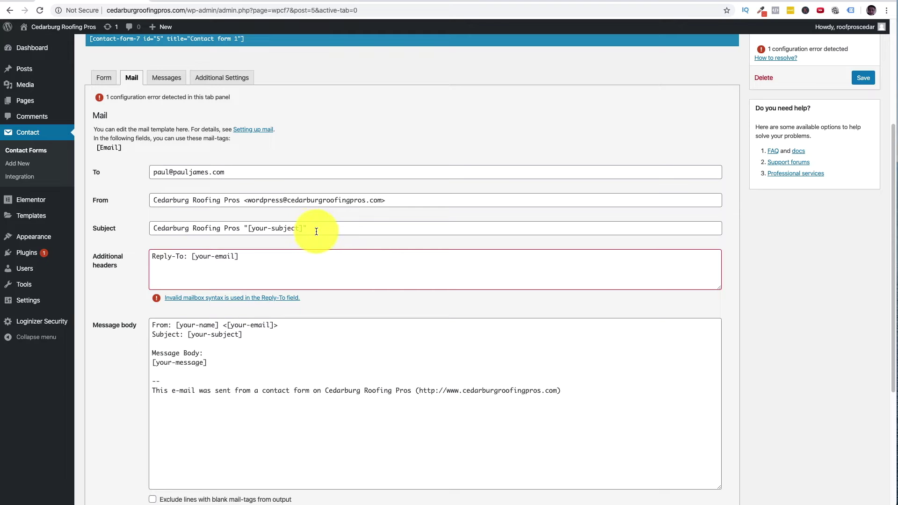
{"action": "scroll", "coordinate": [304, 231], "scroll_direction": "down", "scroll_amount": 1}
{"action": "scroll", "coordinate": [237, 311], "scroll_direction": "down", "scroll_amount": 5}
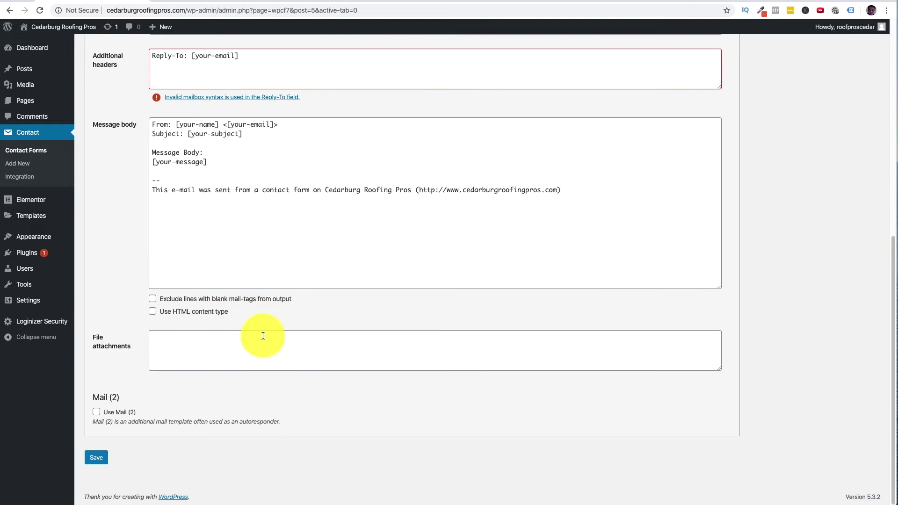
{"action": "scroll", "coordinate": [377, 337], "scroll_direction": "up", "scroll_amount": 10}
{"action": "scroll", "coordinate": [262, 335], "scroll_direction": "down", "scroll_amount": 3}
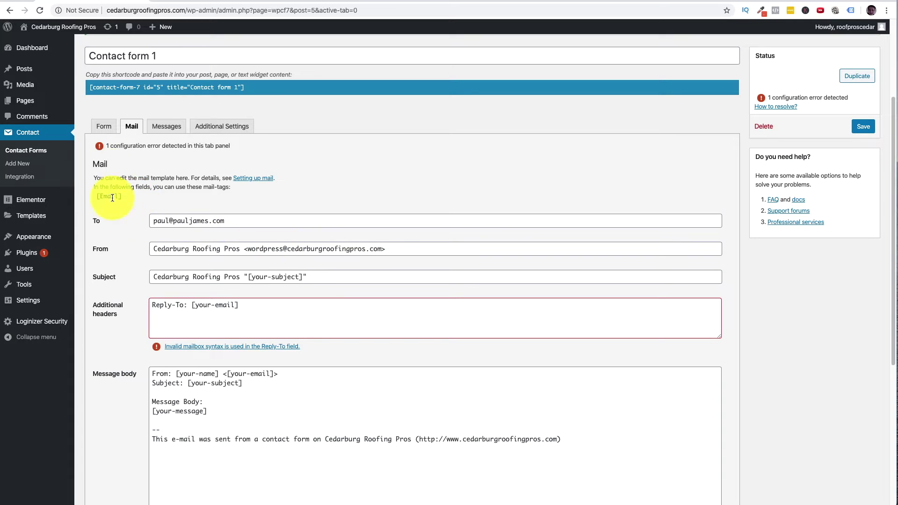
{"action": "left_click", "coordinate": [111, 130]}
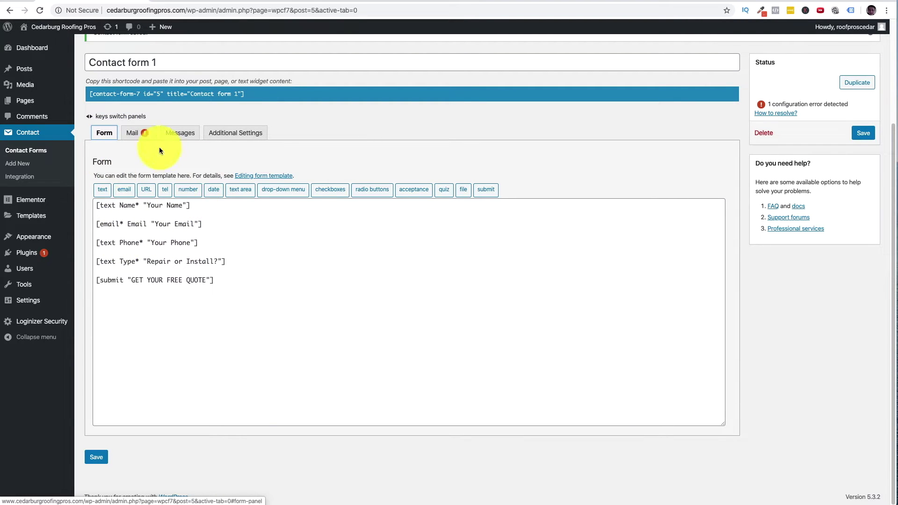
{"action": "left_click", "coordinate": [141, 135]}
{"action": "scroll", "coordinate": [196, 202], "scroll_direction": "down", "scroll_amount": 1}
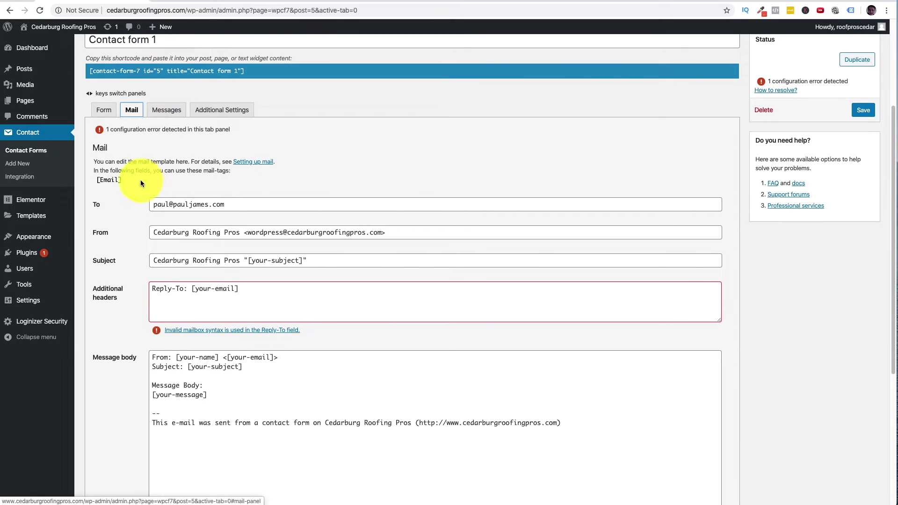
{"action": "left_click", "coordinate": [288, 308]}
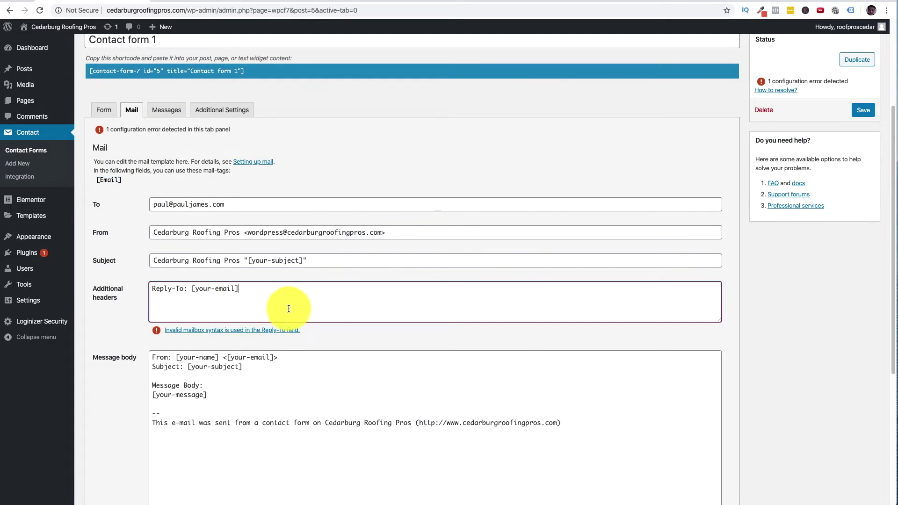
{"action": "triple_click", "coordinate": [334, 257]}
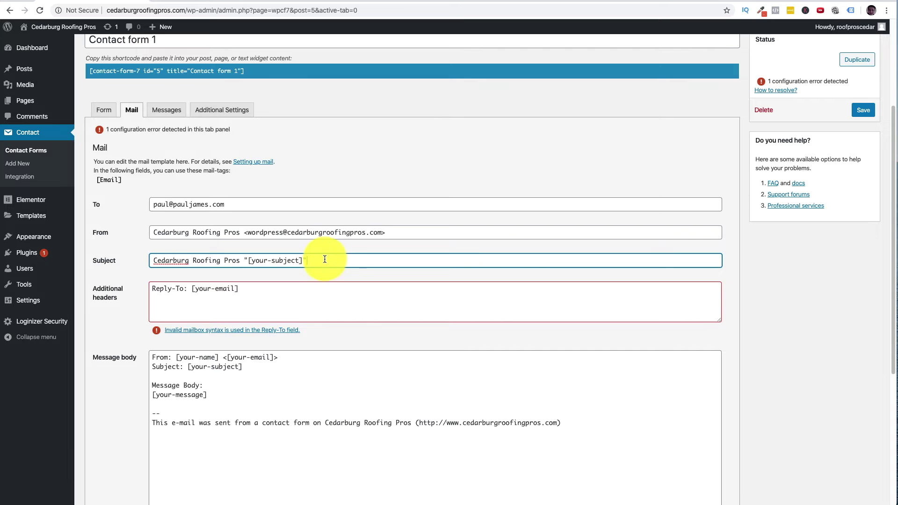
{"action": "left_click", "coordinate": [103, 111]}
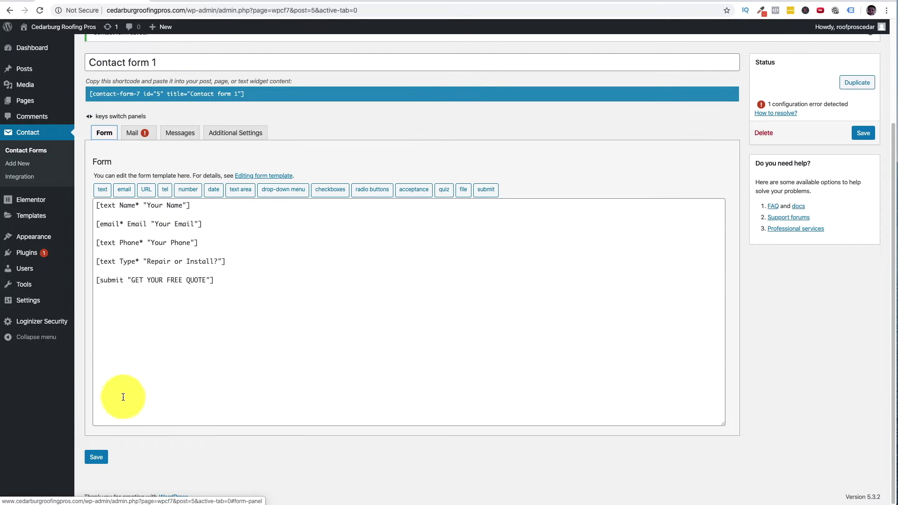
{"action": "left_click", "coordinate": [93, 457]}
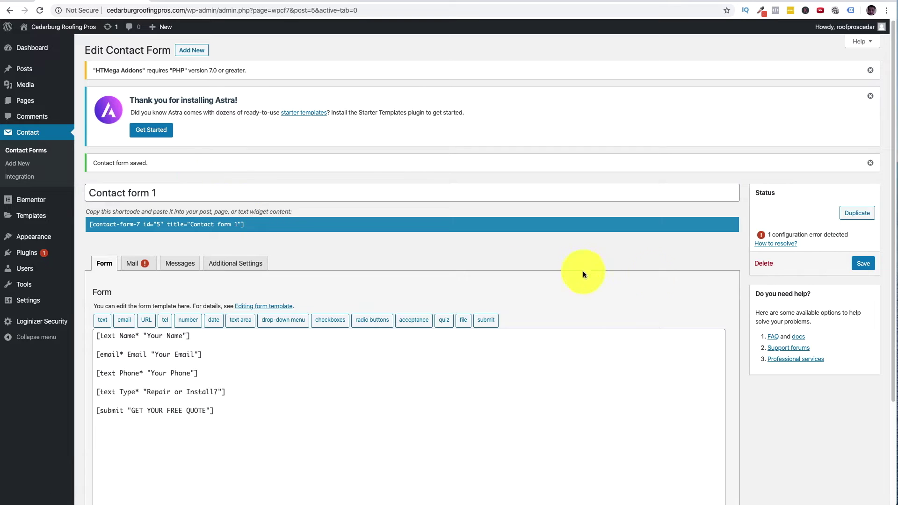
{"action": "left_click", "coordinate": [143, 264]}
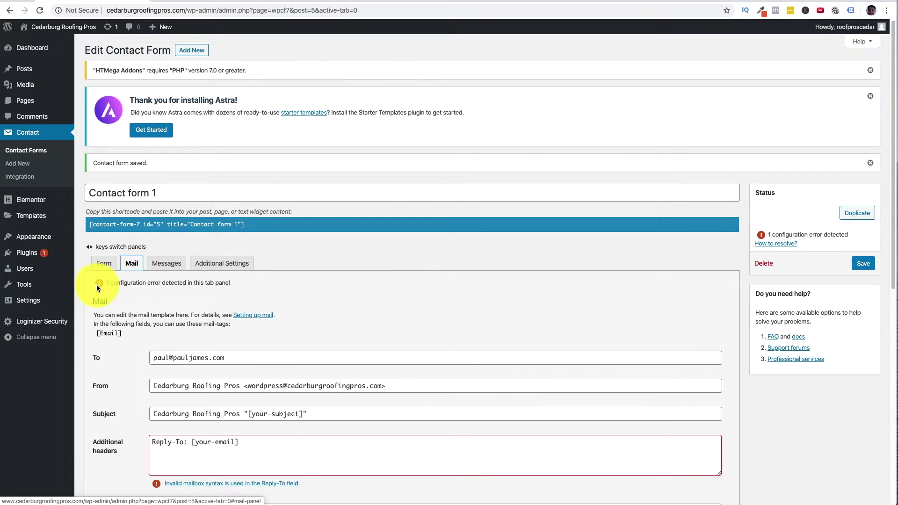
{"action": "scroll", "coordinate": [234, 310], "scroll_direction": "down", "scroll_amount": 3}
{"action": "scroll", "coordinate": [232, 309], "scroll_direction": "down", "scroll_amount": 3}
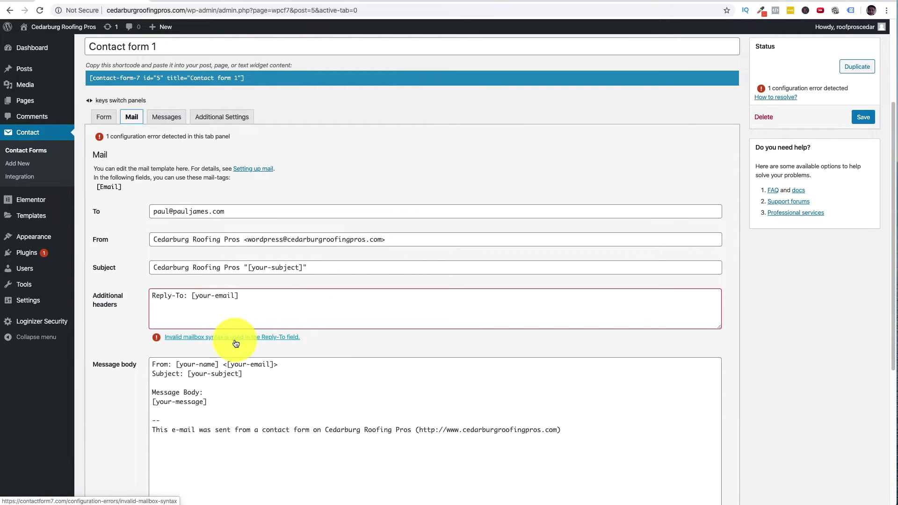
{"action": "scroll", "coordinate": [234, 321], "scroll_direction": "down", "scroll_amount": 1}
{"action": "scroll", "coordinate": [233, 320], "scroll_direction": "down", "scroll_amount": 5}
{"action": "scroll", "coordinate": [225, 168], "scroll_direction": "up", "scroll_amount": 1}
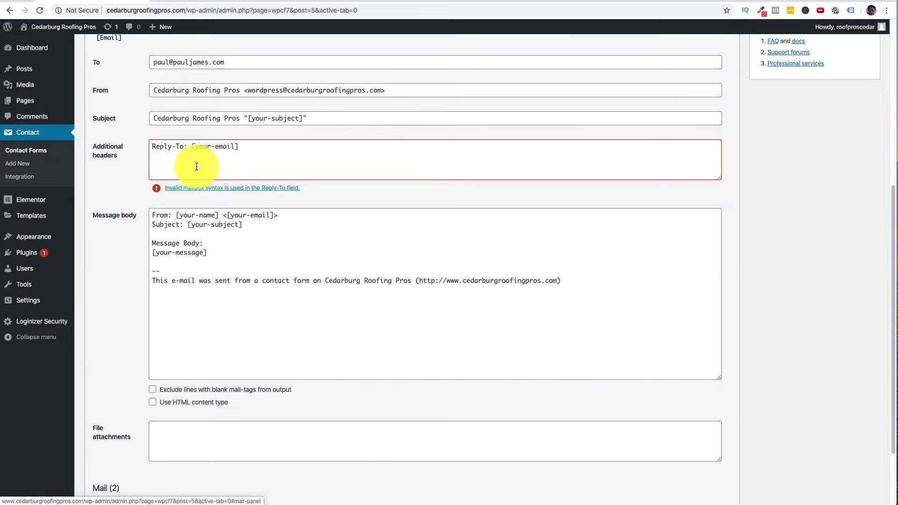
{"action": "scroll", "coordinate": [219, 169], "scroll_direction": "up", "scroll_amount": 7}
{"action": "scroll", "coordinate": [173, 196], "scroll_direction": "down", "scroll_amount": 2}
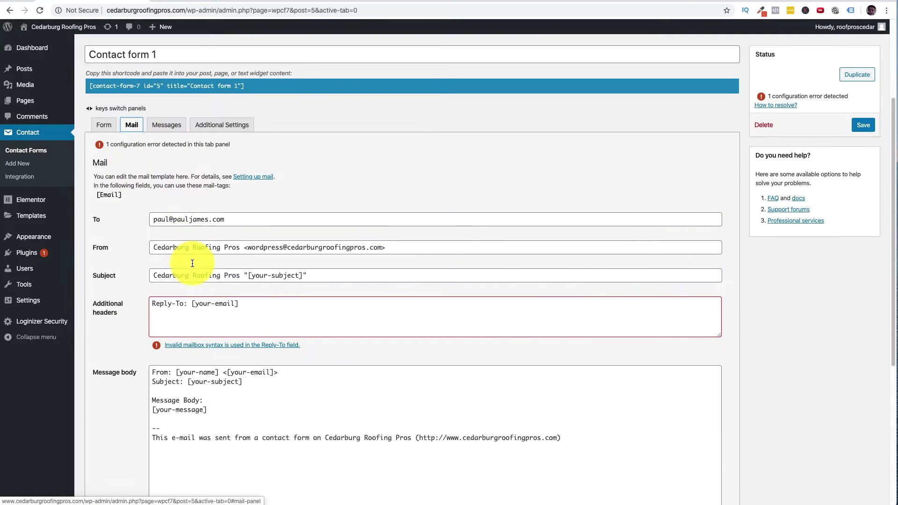
{"action": "left_click", "coordinate": [96, 195]}
{"action": "key", "text": "ctrl+c"}
{"action": "scroll", "coordinate": [224, 281], "scroll_direction": "down", "scroll_amount": 5}
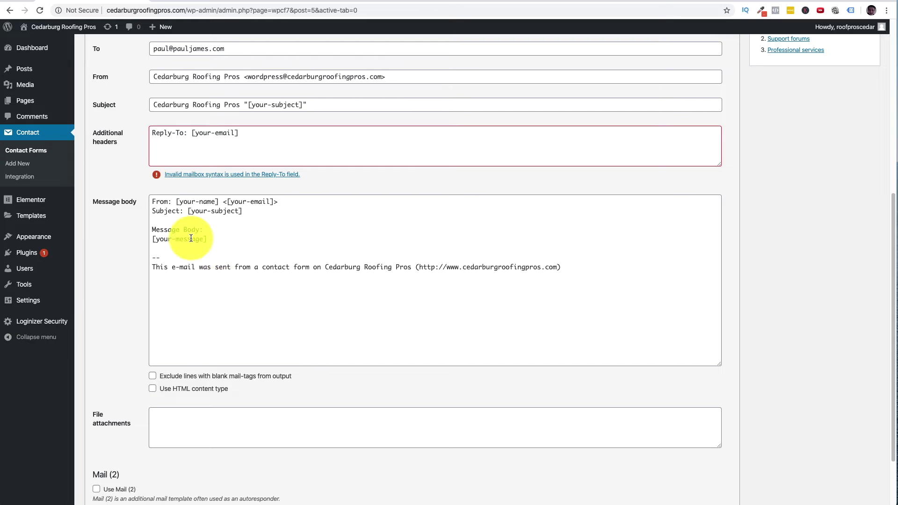
{"action": "scroll", "coordinate": [210, 178], "scroll_direction": "up", "scroll_amount": 7}
{"action": "left_click", "coordinate": [110, 161]}
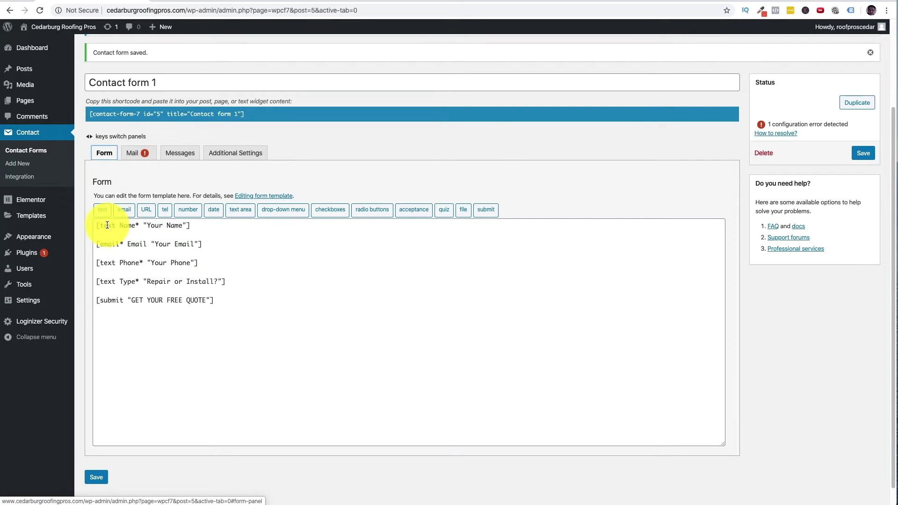
- Copy the Name field tag and edit the mail Subject to 'Cedarburg Roofing Pros [text Name] Needs Quote'
{"action": "left_click_drag", "start_coordinate": [134, 226], "coordinate": [94, 225]}
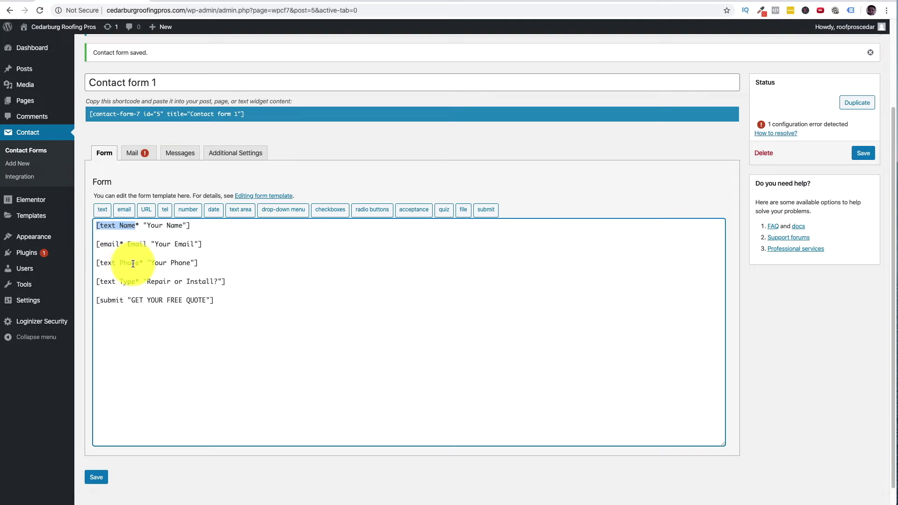
{"action": "left_click_drag", "start_coordinate": [140, 262], "coordinate": [74, 265]}
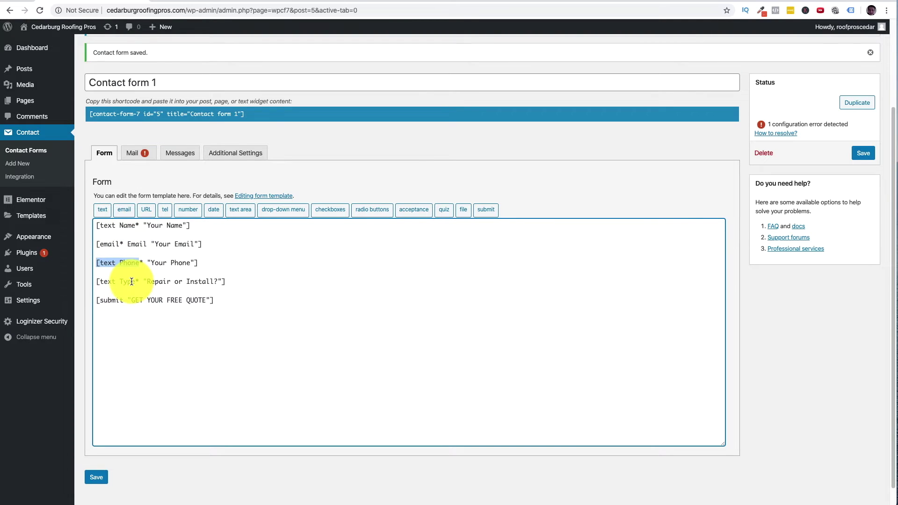
{"action": "left_click_drag", "start_coordinate": [135, 281], "coordinate": [92, 283]}
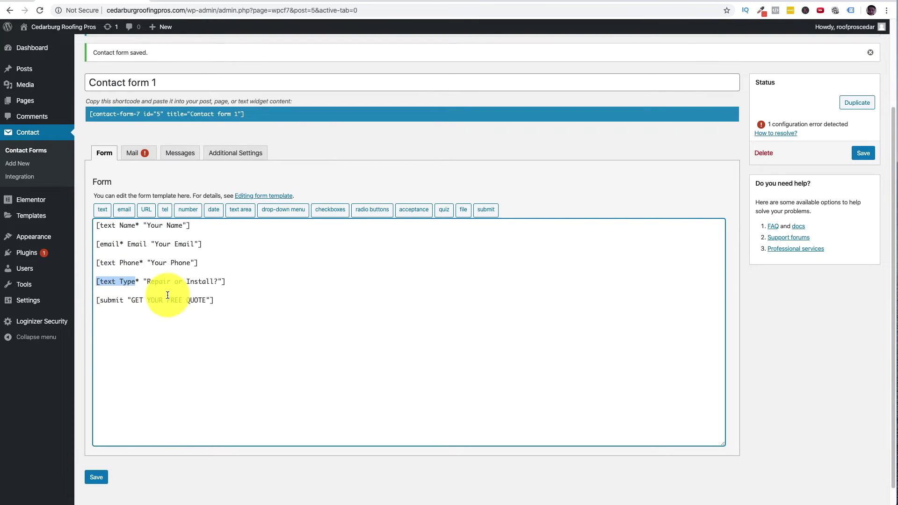
{"action": "left_click", "coordinate": [116, 260]}
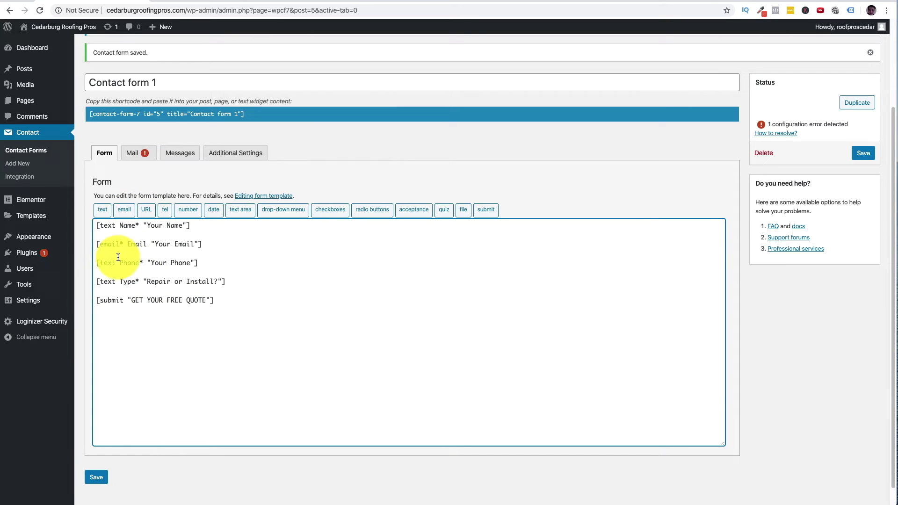
{"action": "left_click_drag", "start_coordinate": [133, 227], "coordinate": [89, 225]}
{"action": "left_click", "coordinate": [133, 154]}
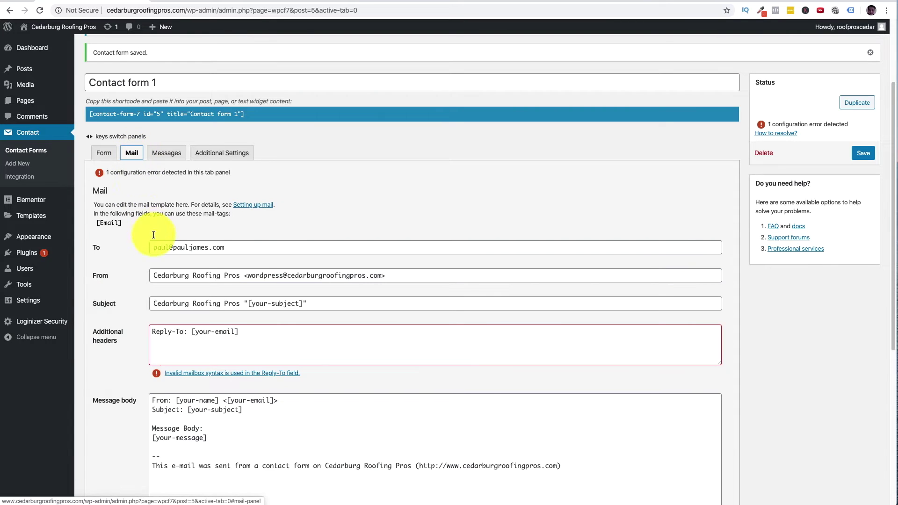
{"action": "left_click_drag", "start_coordinate": [302, 304], "coordinate": [245, 304]}
{"action": "key", "text": "BackSpace"}
{"action": "key", "text": "Delete"}
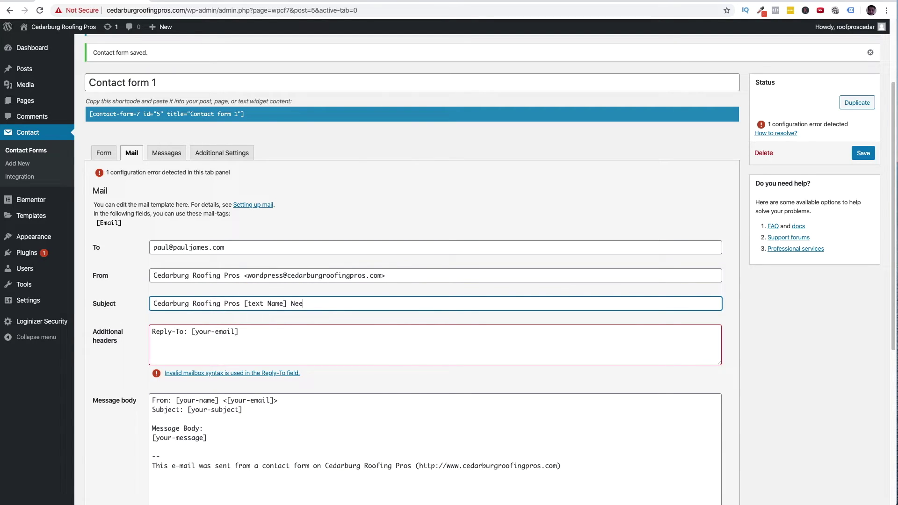
{"action": "scroll", "coordinate": [309, 327], "scroll_direction": "down", "scroll_amount": 3}
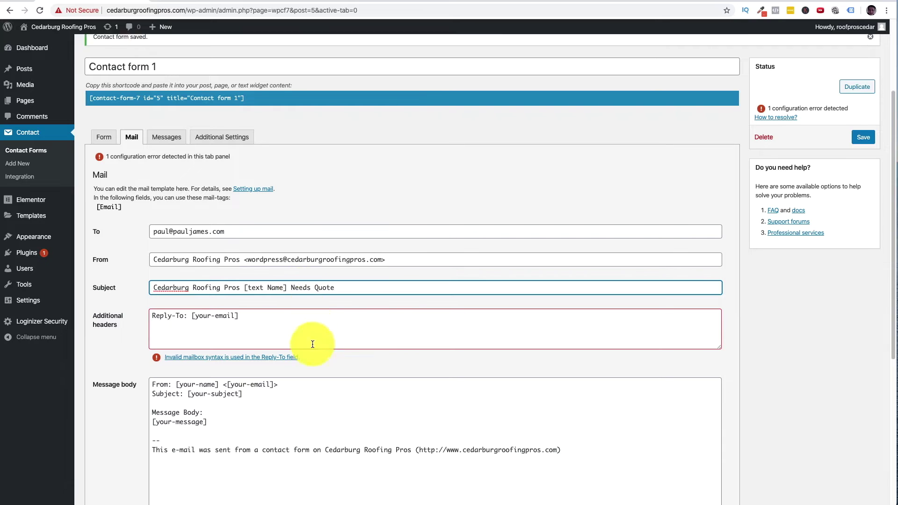
{"action": "left_click_drag", "start_coordinate": [239, 274], "coordinate": [124, 277]}
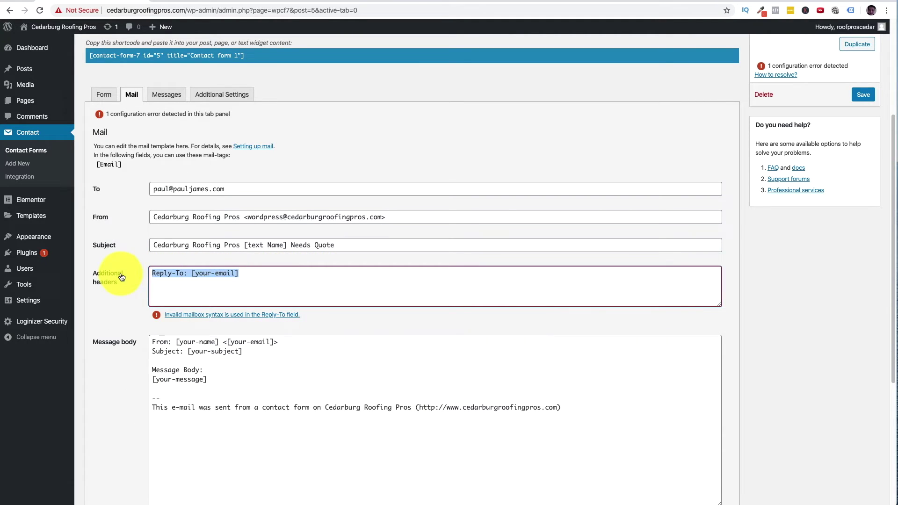
{"action": "left_click", "coordinate": [104, 94]}
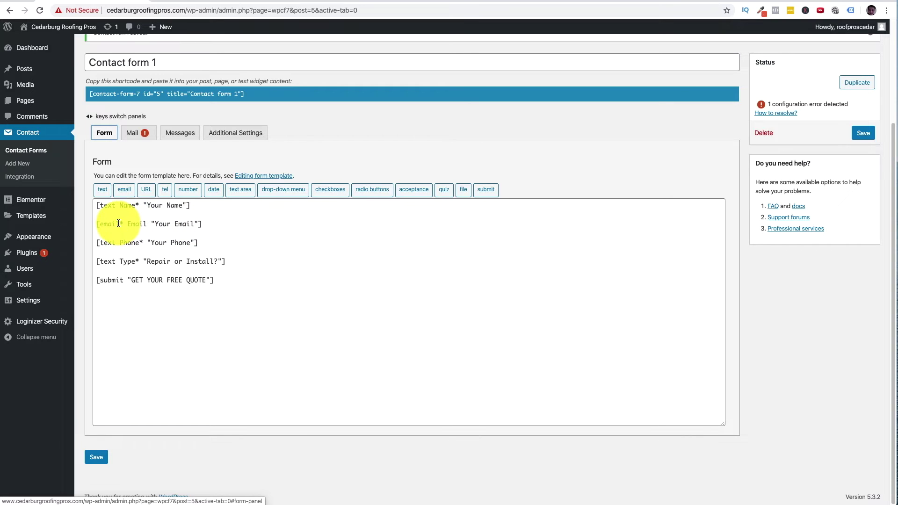
- Set the Reply-To header to [Email] and save the contact form
{"action": "left_click", "coordinate": [135, 133]}
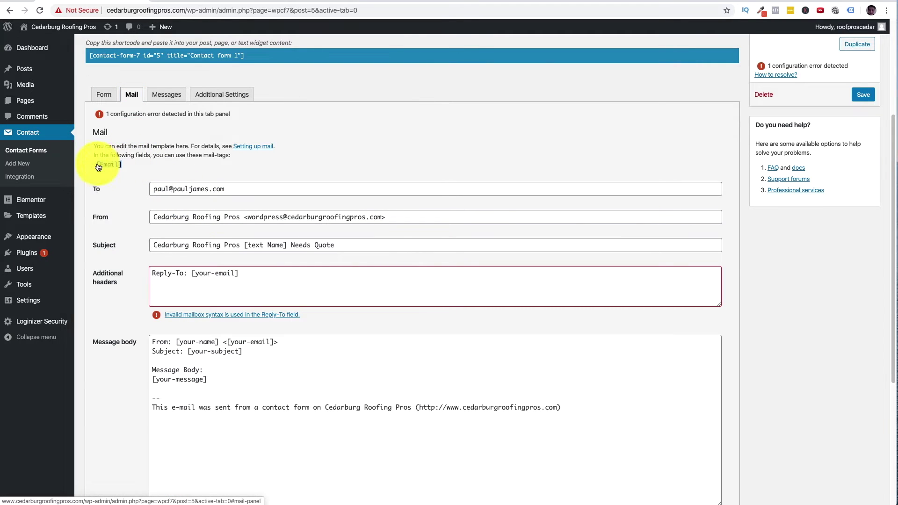
{"action": "left_click_drag", "start_coordinate": [266, 274], "coordinate": [192, 274]}
{"action": "key", "text": "ctrl+v"}
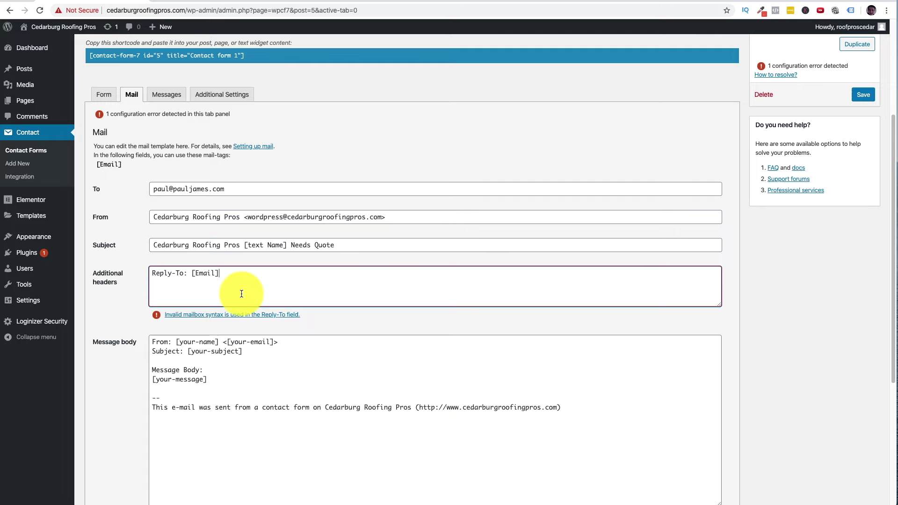
{"action": "left_click", "coordinate": [393, 324]}
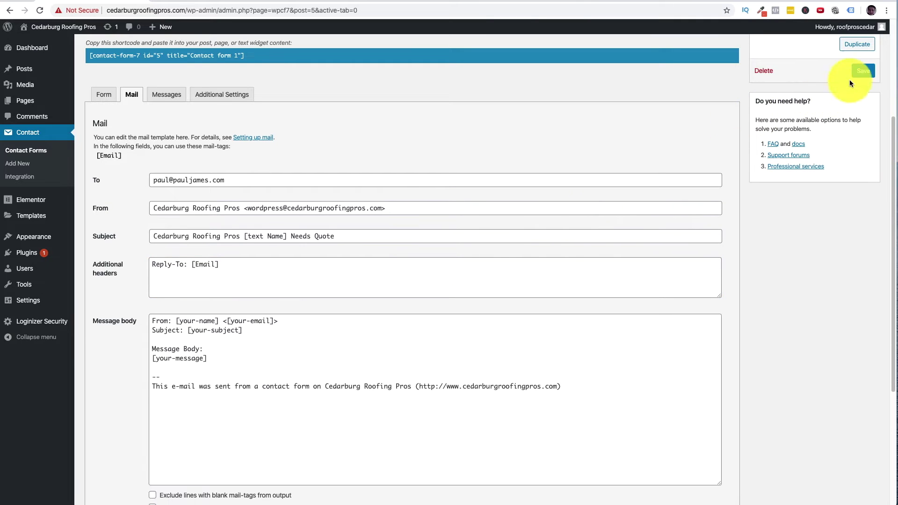
{"action": "left_click", "coordinate": [862, 71]}
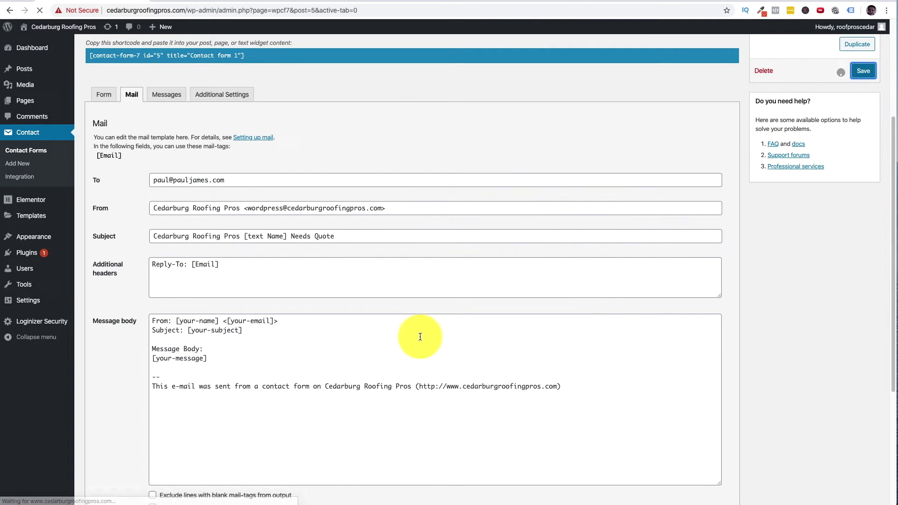
{"action": "scroll", "coordinate": [357, 317], "scroll_direction": "down", "scroll_amount": 2}
{"action": "scroll", "coordinate": [232, 258], "scroll_direction": "down", "scroll_amount": 4}
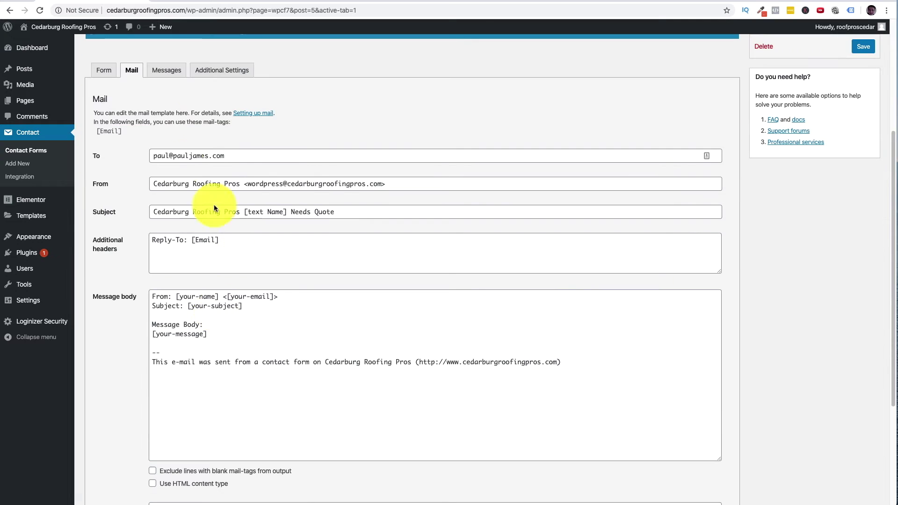
- Replace the message body with a Lead Info: heading followed by Name:, Email: and Phone: labels
{"action": "left_click_drag", "start_coordinate": [224, 335], "coordinate": [144, 301]}
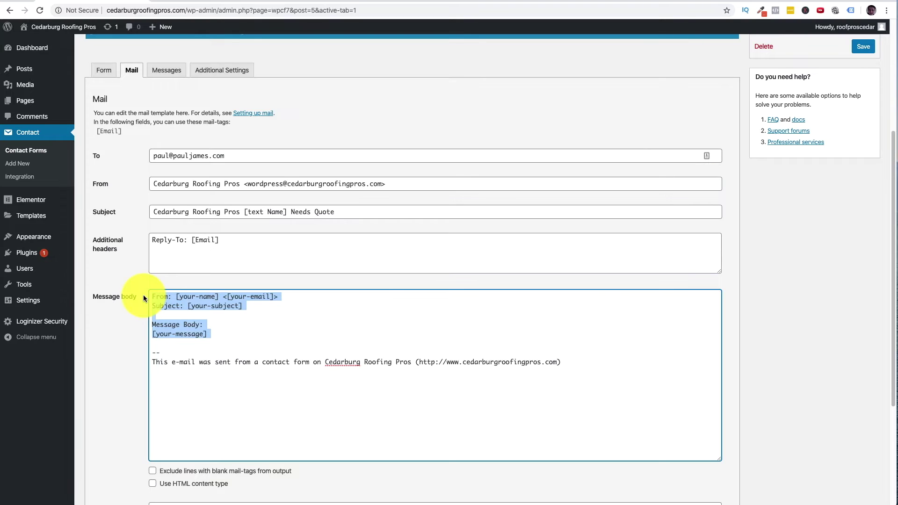
{"action": "type", "text": "N"}
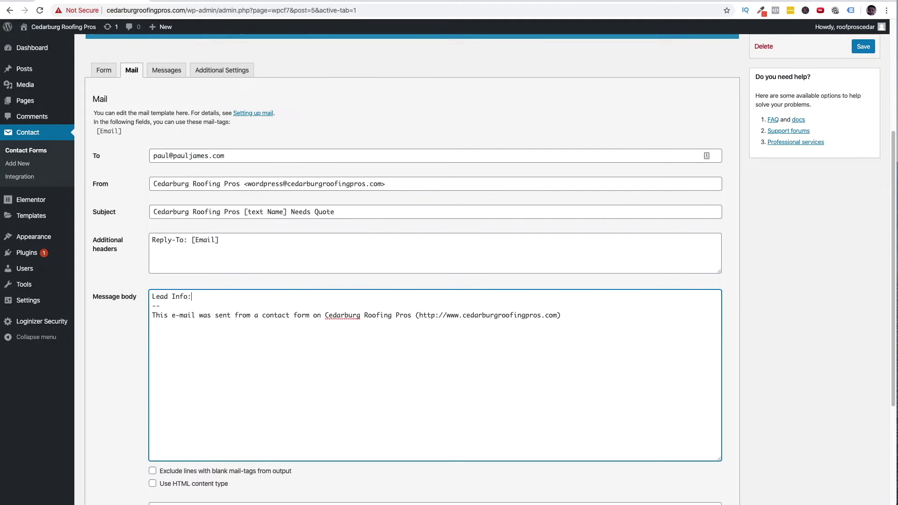
{"action": "type", "text": "ead Info:"}
{"action": "key", "text": "Return"}
{"action": "key", "text": "Return"}
{"action": "key", "text": "Return"}
{"action": "type", "text": "Name"}
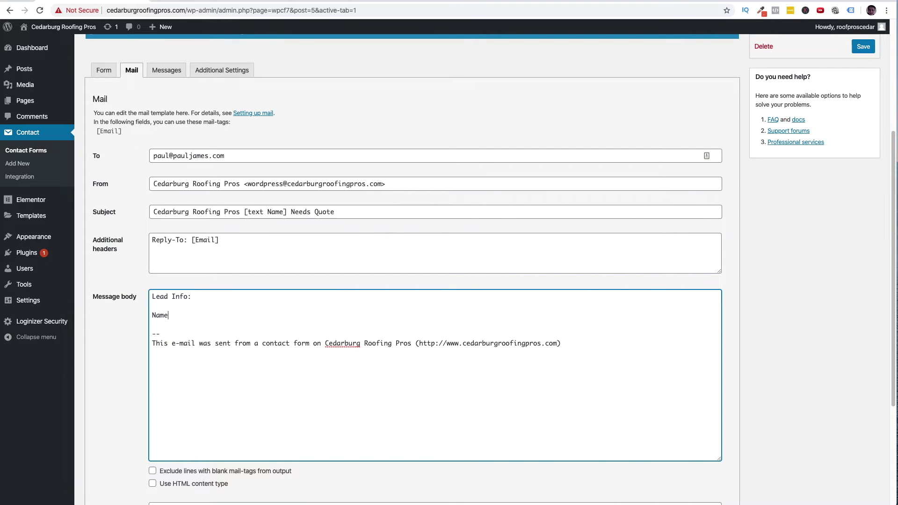
{"action": "type", "text": ":"}
{"action": "key", "text": "Return"}
{"action": "key", "text": "Return"}
{"action": "type", "text": "Email"}
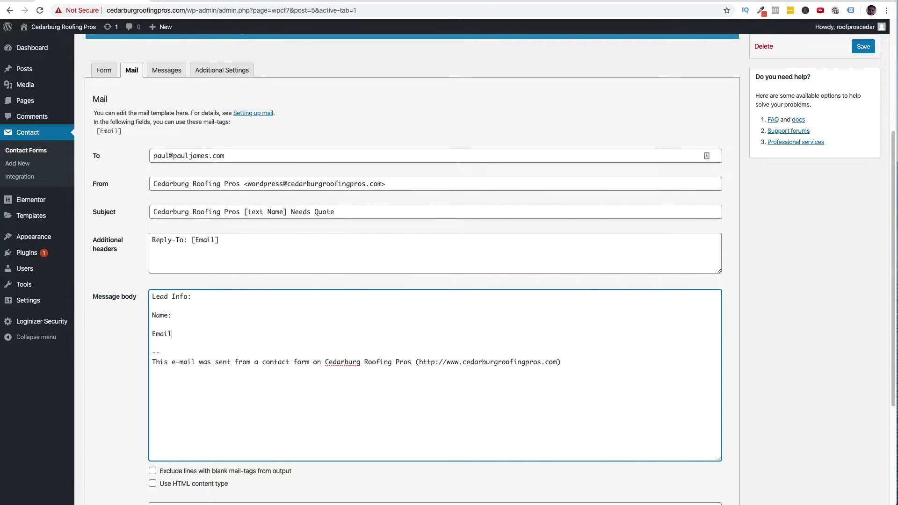
{"action": "type", "text": ":"}
{"action": "key", "text": "Return"}
{"action": "key", "text": "Return"}
{"action": "type", "text": "Phone:"}
{"action": "key", "text": "Return"}
{"action": "key", "text": "Return"}
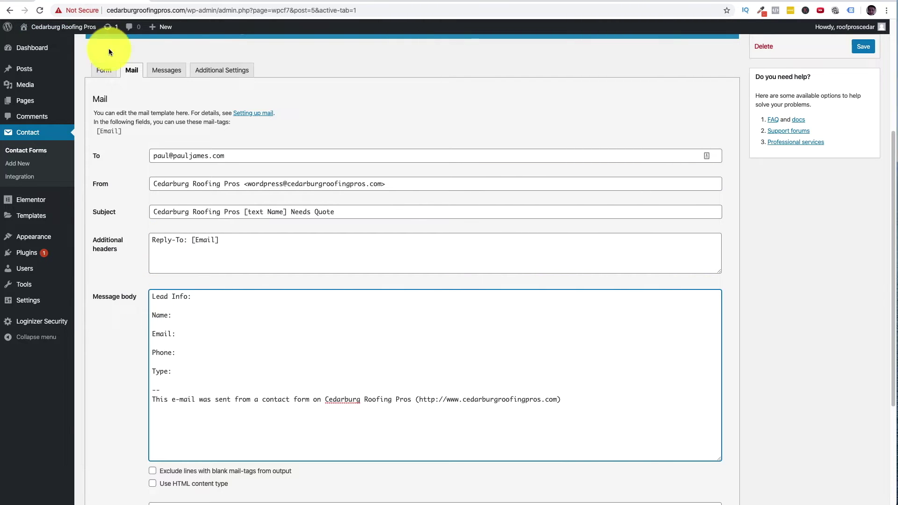
- Paste the [text Name] and [Email] mail-tags after the Name and Email labels
{"action": "left_click", "coordinate": [104, 70]}
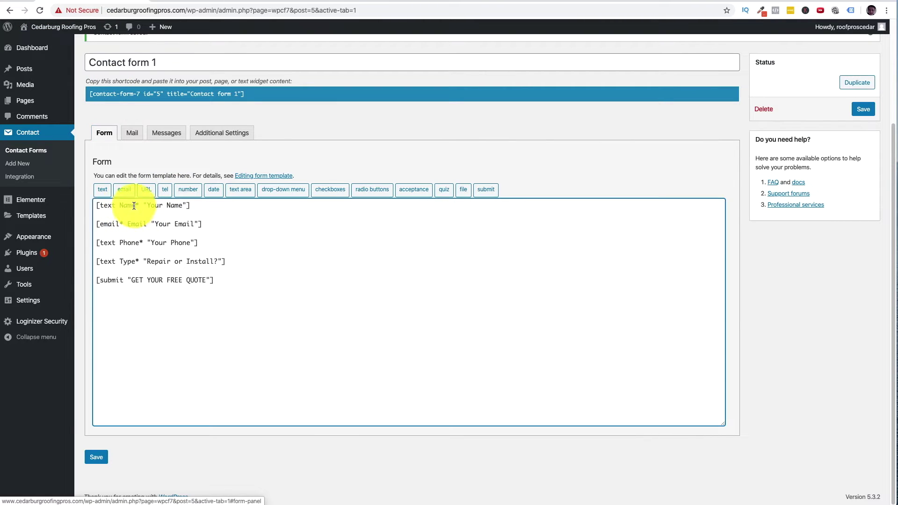
{"action": "left_click", "coordinate": [132, 133]}
{"action": "left_click", "coordinate": [194, 315]}
{"action": "type", "text": "[text Name]"}
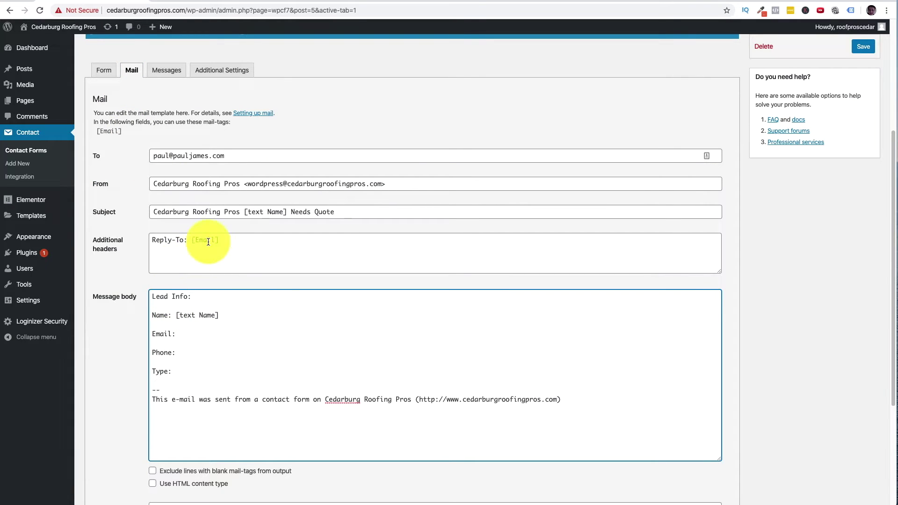
{"action": "left_click_drag", "start_coordinate": [219, 240], "coordinate": [189, 241]}
{"action": "key", "text": "ctrl+c"}
{"action": "left_click", "coordinate": [195, 334]}
{"action": "key", "text": "ctrl+v"}
- Add the Phone and Type field tags after their labels in the message body
{"action": "left_click", "coordinate": [104, 71]}
{"action": "left_click_drag", "start_coordinate": [140, 243], "coordinate": [96, 242]}
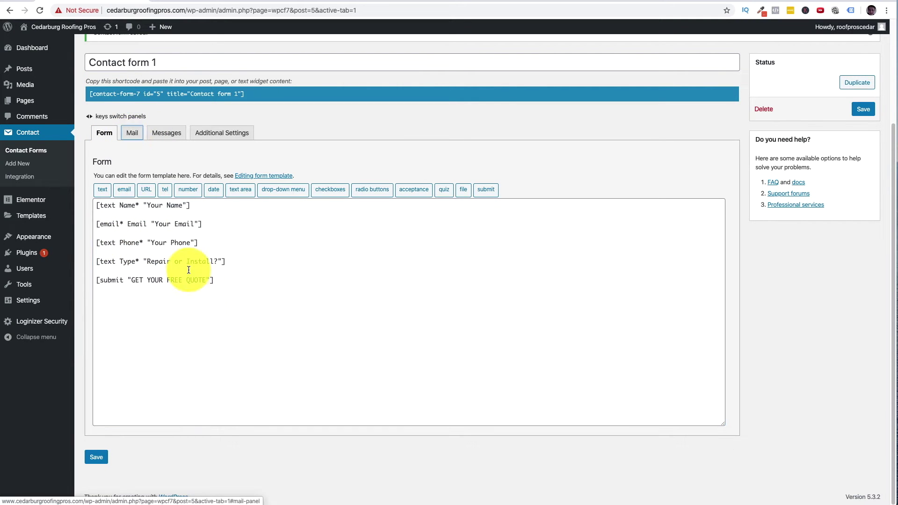
{"action": "left_click", "coordinate": [131, 133]}
{"action": "left_click", "coordinate": [205, 355]}
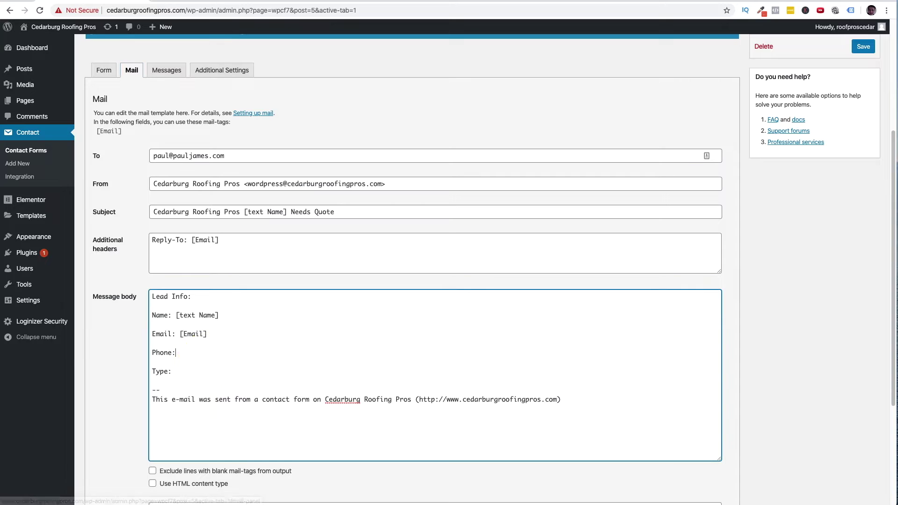
{"action": "type", "text": "]"}
{"action": "left_click", "coordinate": [110, 71]}
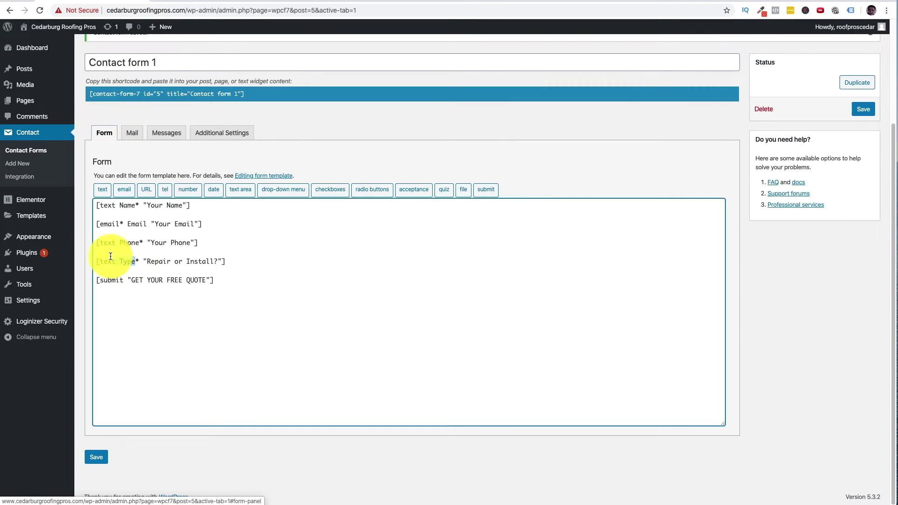
{"action": "left_click_drag", "start_coordinate": [116, 257], "coordinate": [97, 261]}
{"action": "left_click", "coordinate": [132, 133]}
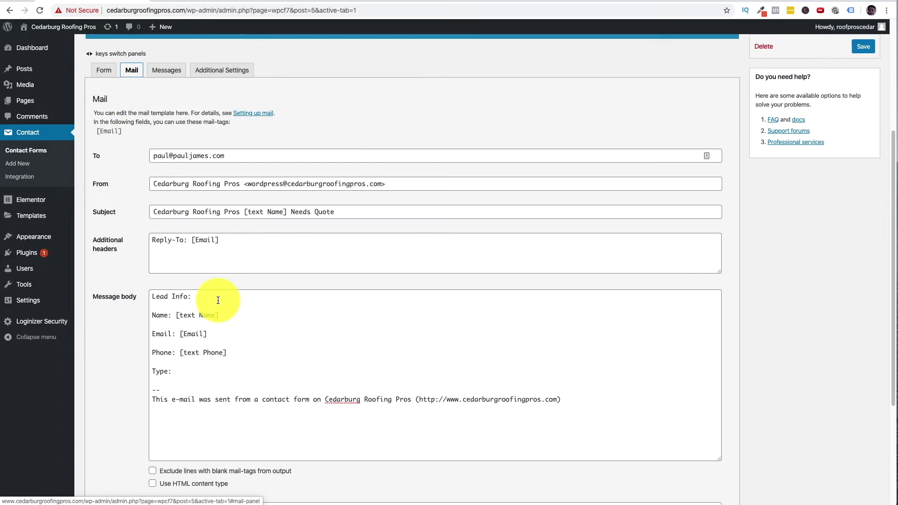
{"action": "left_click", "coordinate": [187, 370]}
{"action": "key", "text": "ctrl+v"}
{"action": "type", "text": "]"}
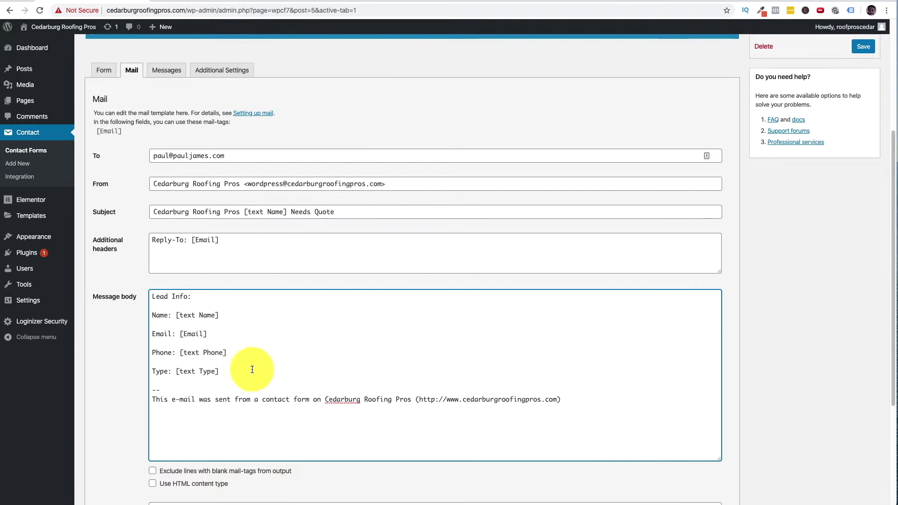
{"action": "scroll", "coordinate": [253, 370], "scroll_direction": "down", "scroll_amount": 5}
{"action": "scroll", "coordinate": [246, 377], "scroll_direction": "up", "scroll_amount": 3}
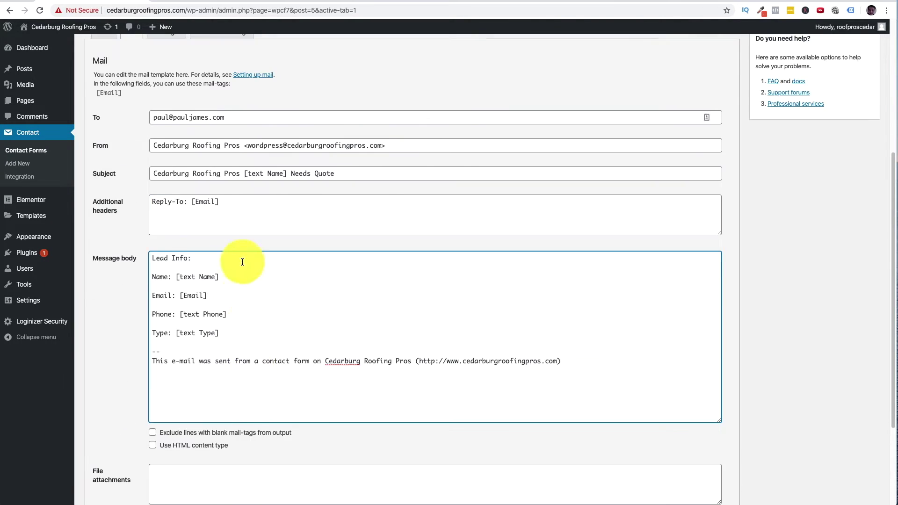
- Review the recipient, sender, subject and Lead Info message body of the mail settings
{"action": "left_click_drag", "start_coordinate": [240, 118], "coordinate": [159, 116]}
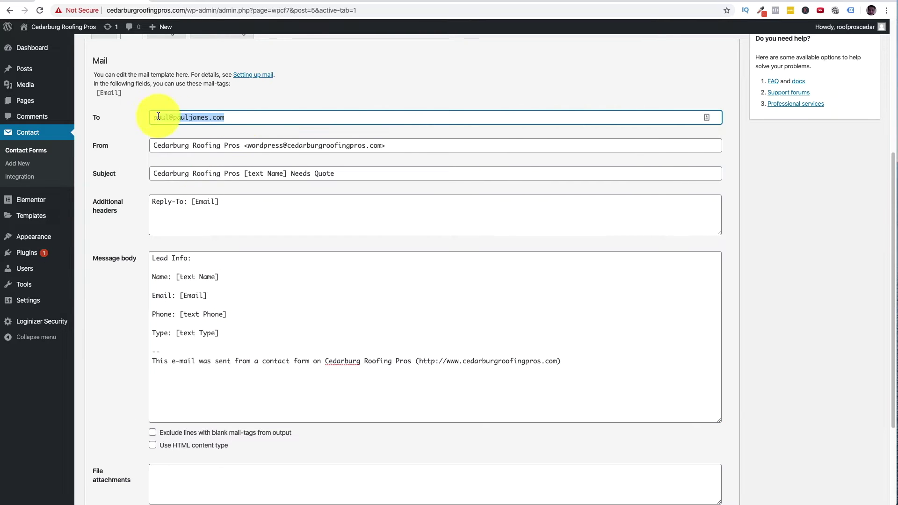
{"action": "left_click_drag", "start_coordinate": [449, 147], "coordinate": [128, 147]}
{"action": "left_click_drag", "start_coordinate": [351, 172], "coordinate": [147, 174]}
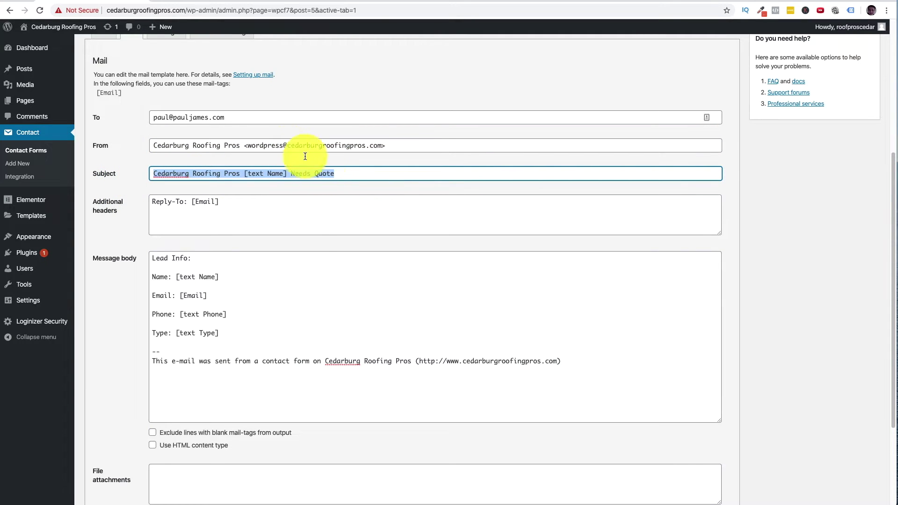
{"action": "left_click", "coordinate": [186, 257]}
{"action": "left_click_drag", "start_coordinate": [153, 256], "coordinate": [227, 342]}
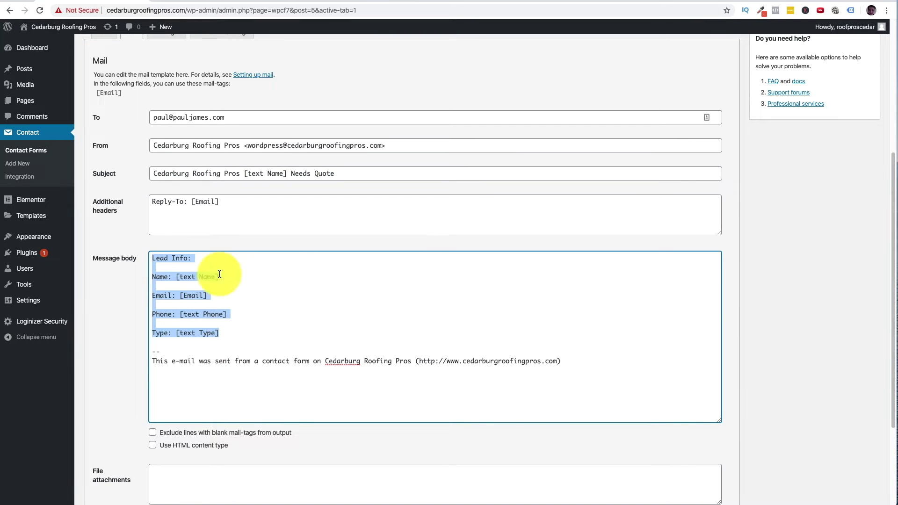
{"action": "scroll", "coordinate": [664, 225], "scroll_direction": "up", "scroll_amount": 1}
{"action": "scroll", "coordinate": [663, 225], "scroll_direction": "up", "scroll_amount": 5}
- Save the mail settings, copy the form's shortcode and go to the Pages list
{"action": "left_click", "coordinate": [863, 241]}
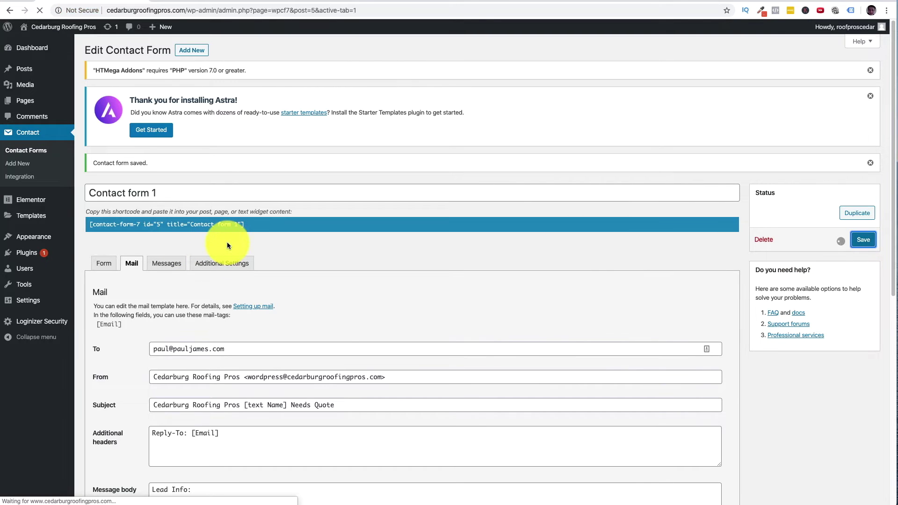
{"action": "left_click", "coordinate": [232, 224]}
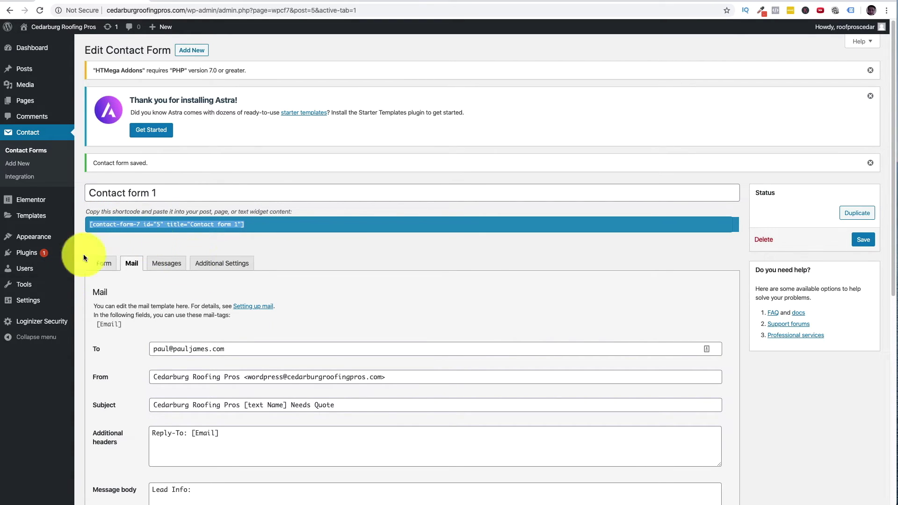
{"action": "left_click", "coordinate": [26, 99]}
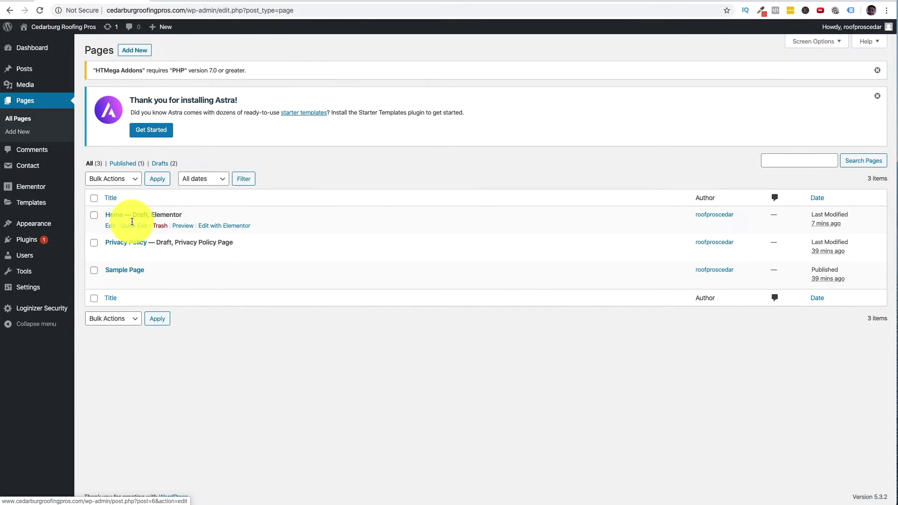
- Open the Home page in the Elementor editor
{"action": "left_click", "coordinate": [216, 227]}
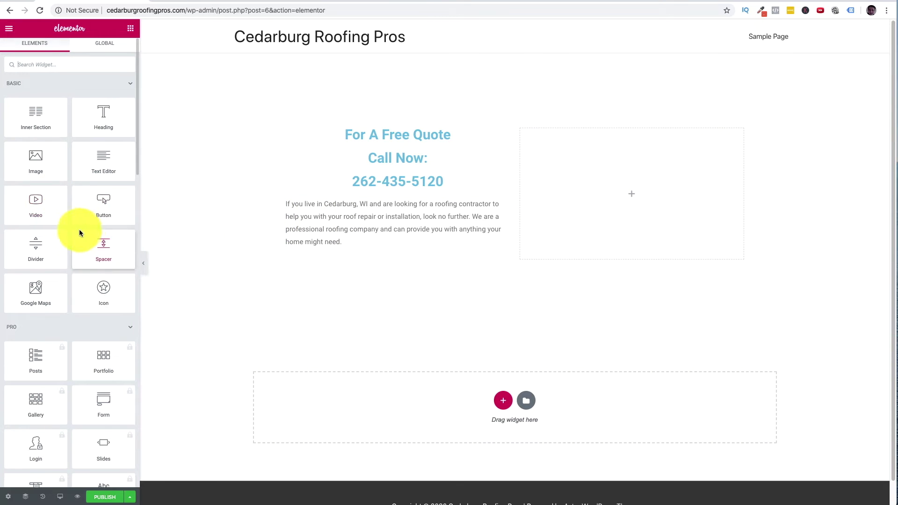
{"action": "scroll", "coordinate": [91, 236], "scroll_direction": "down", "scroll_amount": 10}
{"action": "scroll", "coordinate": [95, 238], "scroll_direction": "down", "scroll_amount": 10}
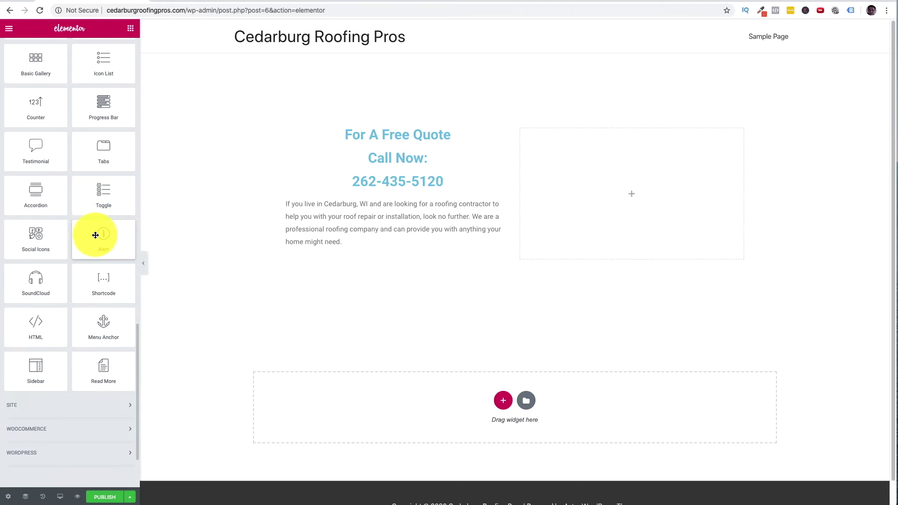
{"action": "scroll", "coordinate": [81, 273], "scroll_direction": "up", "scroll_amount": 5}
{"action": "scroll", "coordinate": [81, 271], "scroll_direction": "up", "scroll_amount": 15}
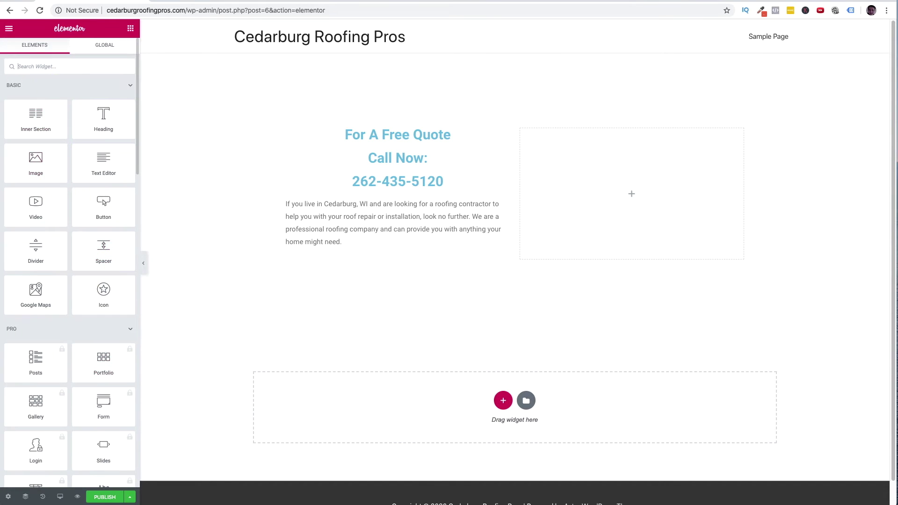
- Search the widgets for 'ht' and drop a Custom HTML widget into the empty right column
{"action": "left_click", "coordinate": [65, 66]}
{"action": "type", "text": "ht"}
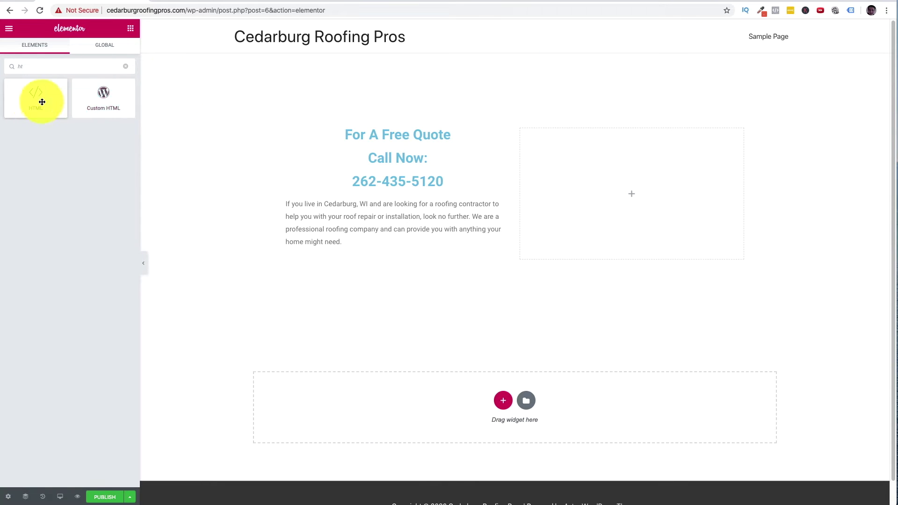
{"action": "left_click_drag", "start_coordinate": [99, 98], "coordinate": [569, 194]}
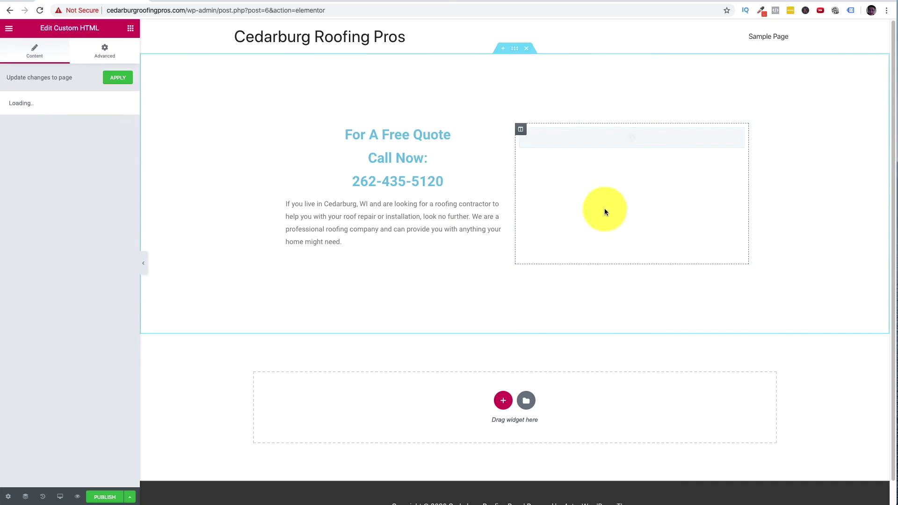
{"action": "right_click", "coordinate": [627, 135]}
- Delete the Custom HTML widget and drop a Shortcode widget into the right column
{"action": "left_click", "coordinate": [611, 271]}
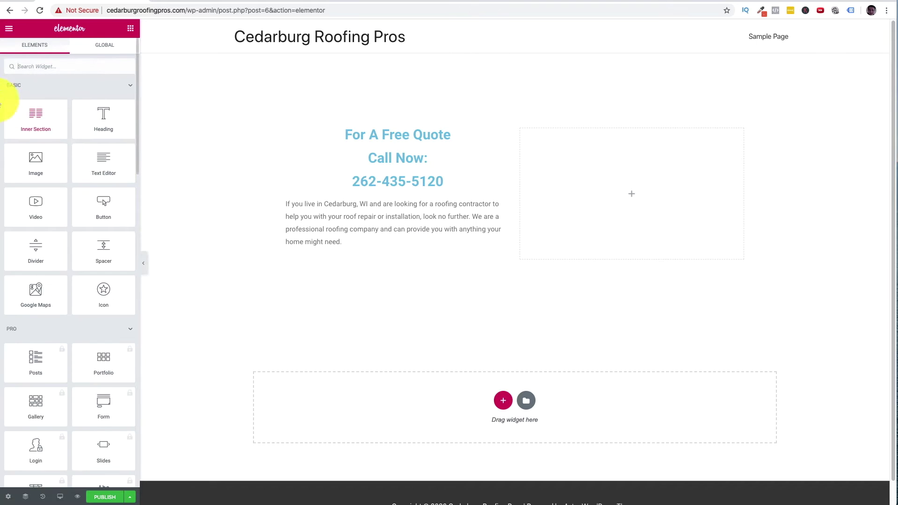
{"action": "scroll", "coordinate": [80, 200], "scroll_direction": "down", "scroll_amount": 20}
{"action": "scroll", "coordinate": [28, 281], "scroll_direction": "up", "scroll_amount": 4}
{"action": "scroll", "coordinate": [29, 281], "scroll_direction": "down", "scroll_amount": 2}
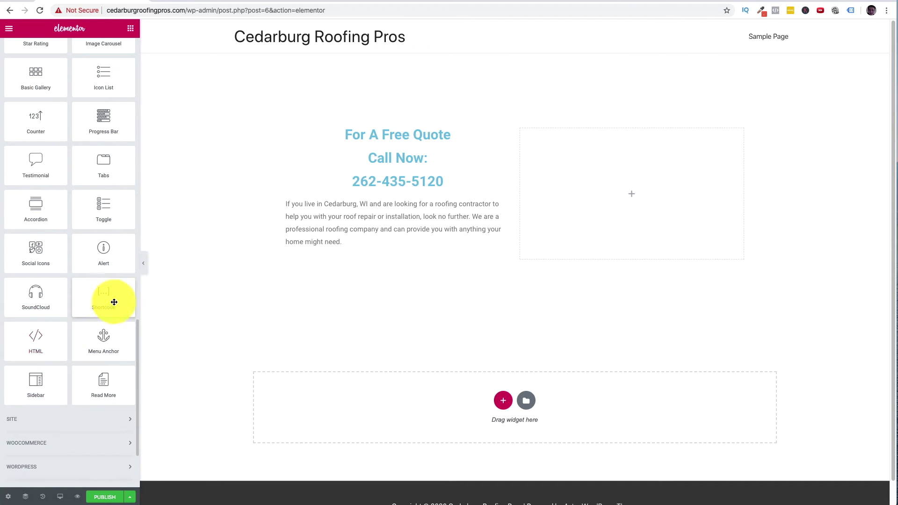
{"action": "left_click_drag", "start_coordinate": [105, 301], "coordinate": [600, 149]}
- Paste the contact form shortcode into the Shortcode widget and apply it
{"action": "left_click", "coordinate": [30, 136]}
{"action": "key", "text": "ctrl+v"}
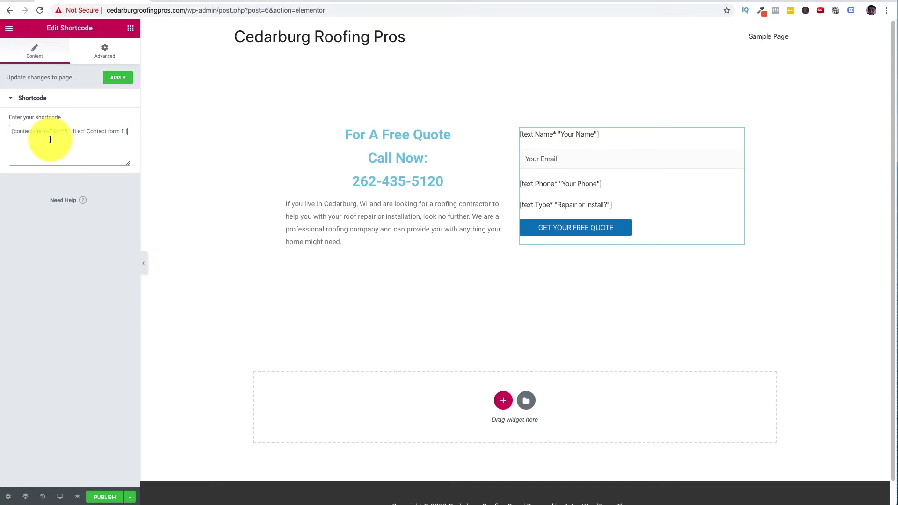
{"action": "left_click", "coordinate": [126, 79]}
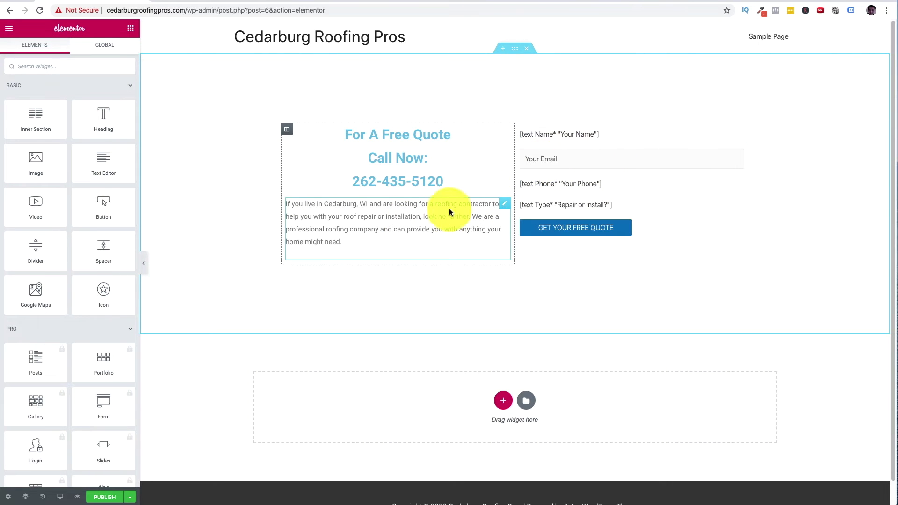
{"action": "scroll", "coordinate": [65, 267], "scroll_direction": "down", "scroll_amount": 7}
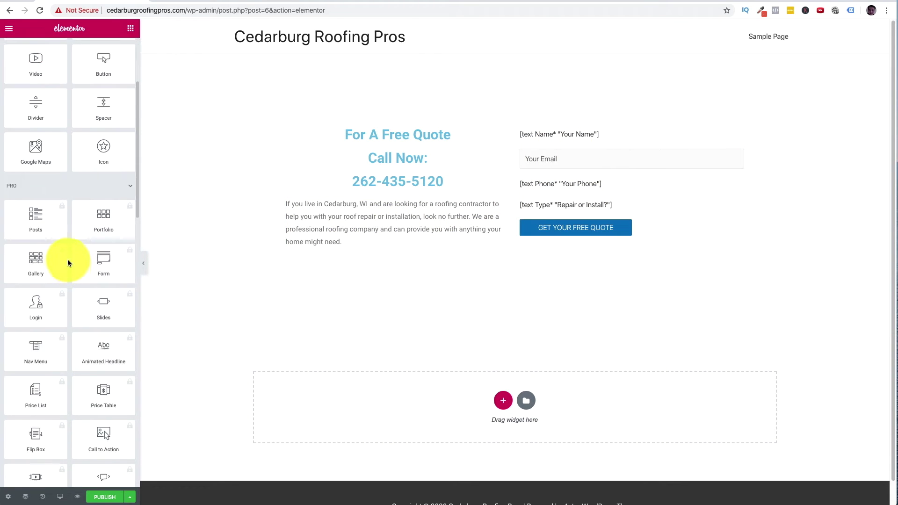
- Exit Elementor to the WordPress dashboard, confirming Leave
{"action": "right_click", "coordinate": [8, 32]}
{"action": "left_click", "coordinate": [7, 31]}
{"action": "left_click", "coordinate": [8, 29]}
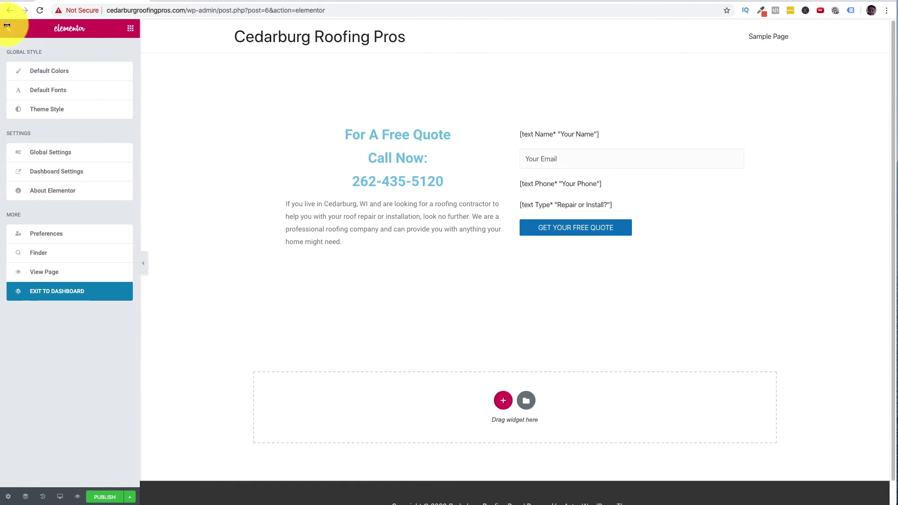
{"action": "left_click", "coordinate": [73, 298]}
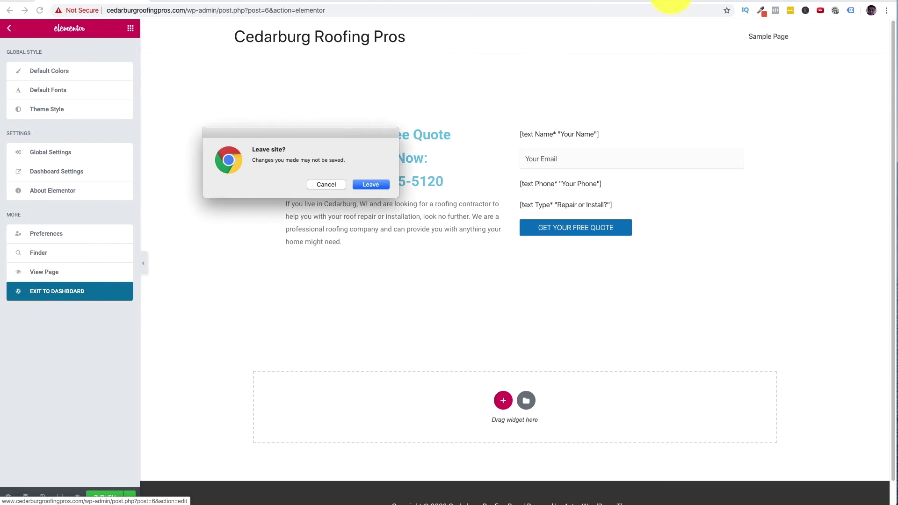
{"action": "left_click", "coordinate": [377, 185]}
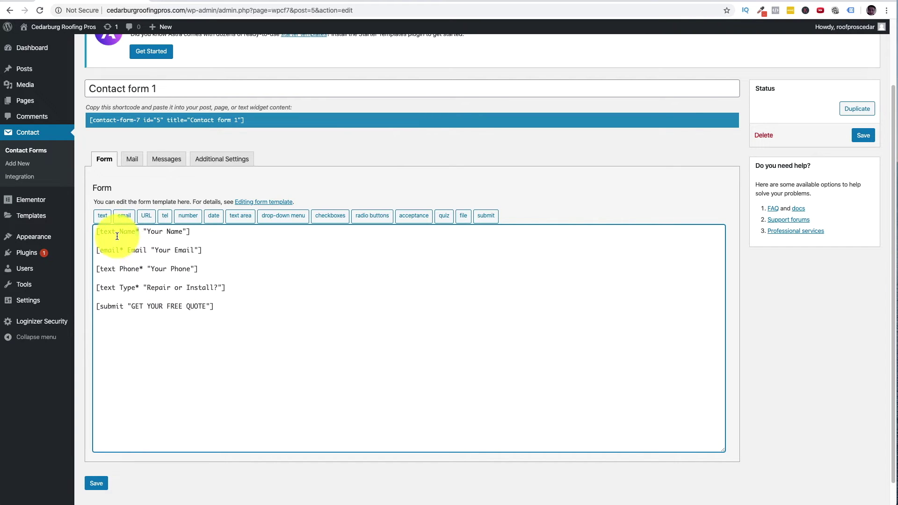
- Change the Name, Phone and Type tags in Contact form 1 to required [text* ...] tags
{"action": "type", "text": "*"}
{"action": "key", "text": "Right"}
{"action": "key", "text": "Right"}
{"action": "key", "text": "Right"}
{"action": "key", "text": "Right"}
{"action": "key", "text": "Right"}
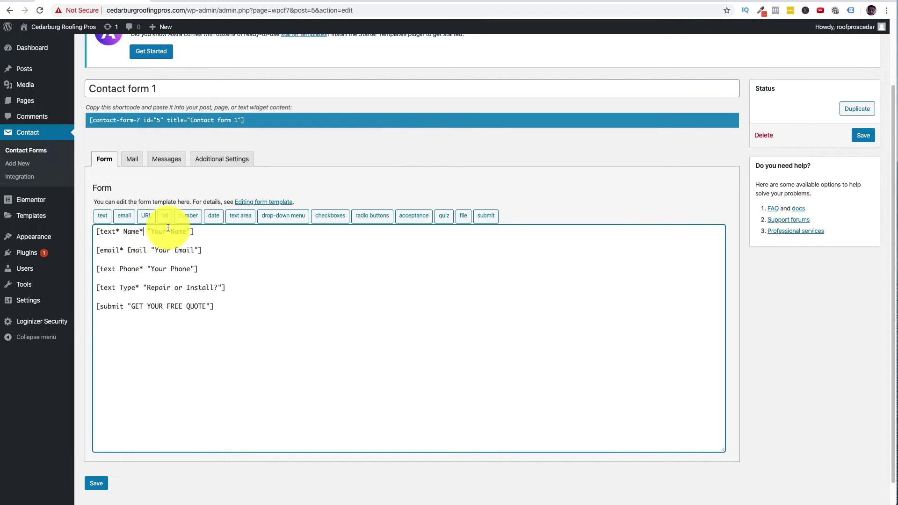
{"action": "key", "text": "Delete"}
{"action": "left_click", "coordinate": [116, 269]}
{"action": "type", "text": "*"}
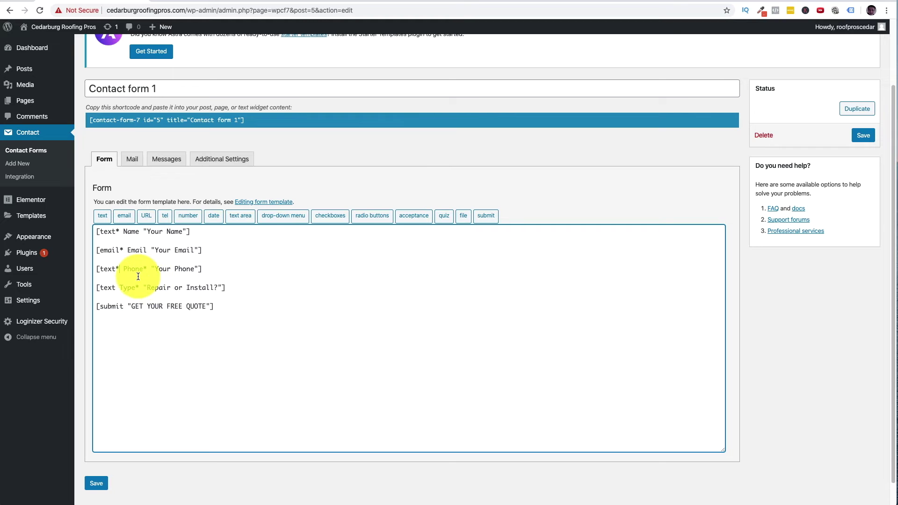
{"action": "left_click", "coordinate": [147, 269]}
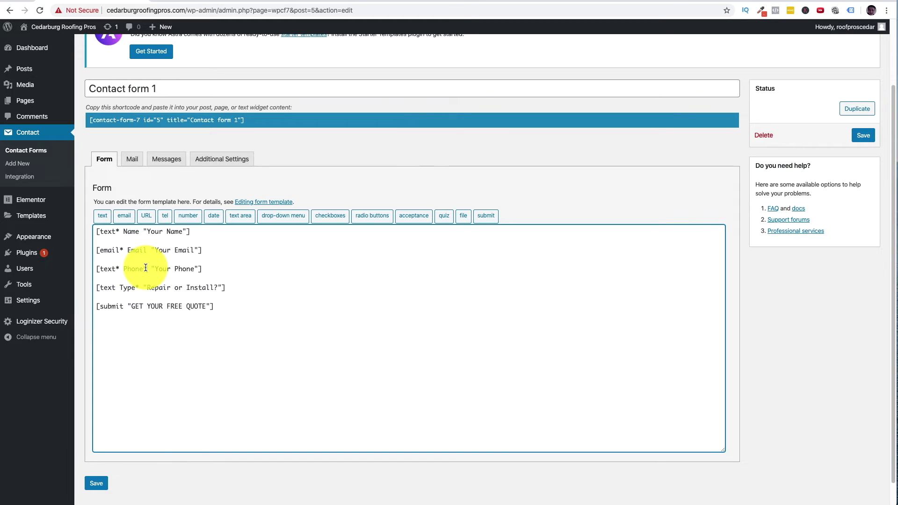
{"action": "left_click", "coordinate": [117, 287]}
{"action": "type", "text": "*"}
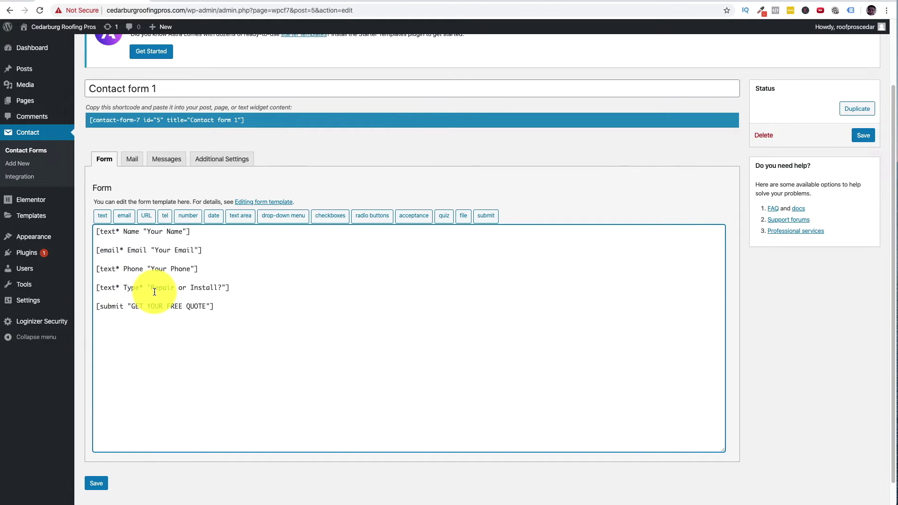
{"action": "left_click", "coordinate": [143, 288]}
{"action": "key", "text": "BackSpace"}
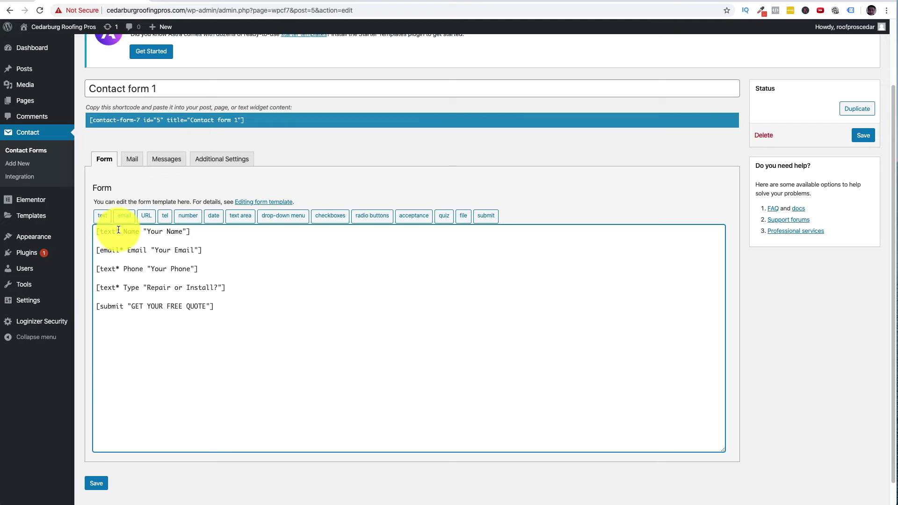
- Save the corrected Contact form 1 template
{"action": "double_click", "coordinate": [117, 269]}
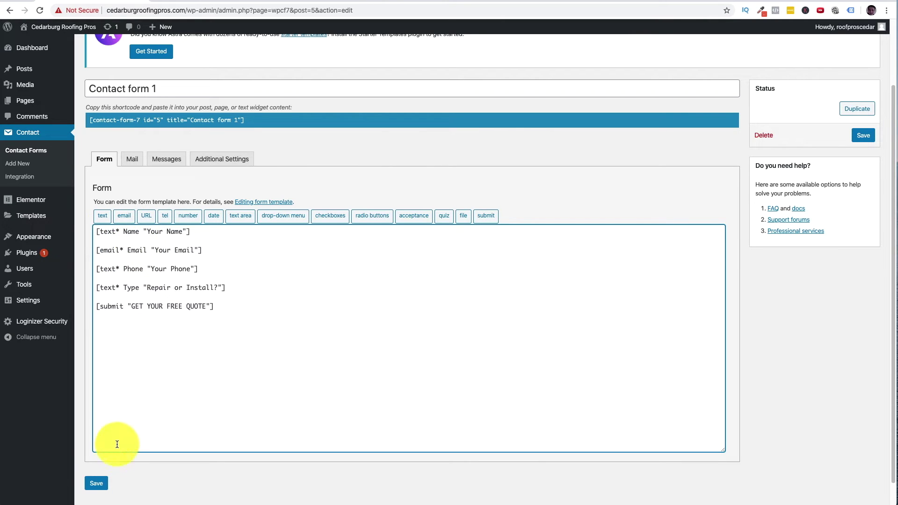
{"action": "left_click", "coordinate": [102, 486]}
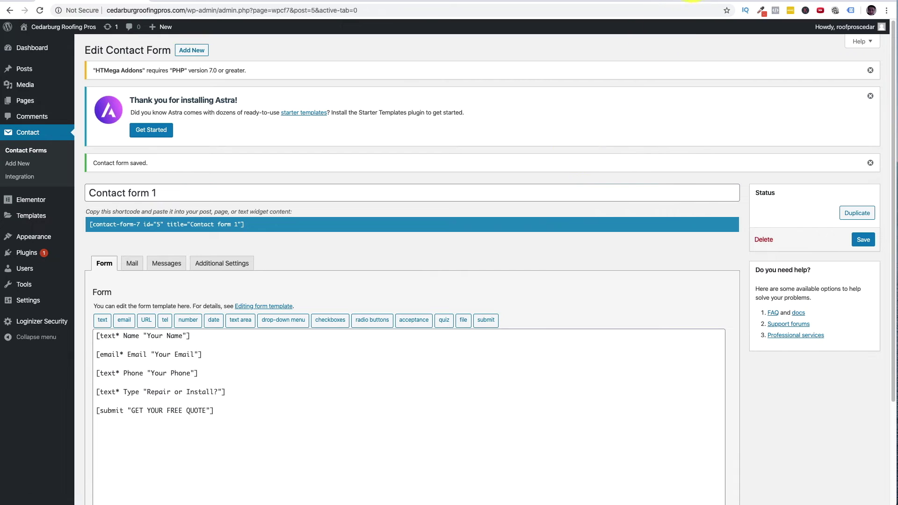
{"action": "left_click", "coordinate": [720, 3]}
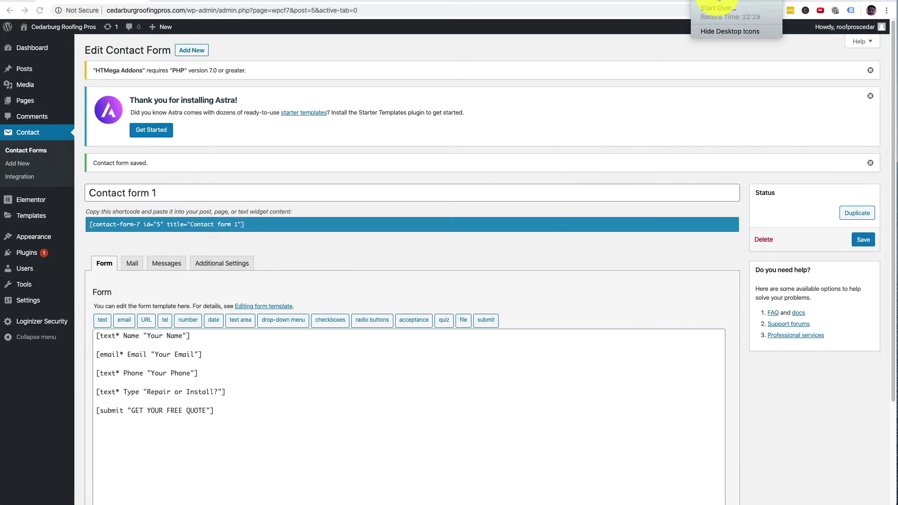
{"action": "left_click", "coordinate": [472, 503]}
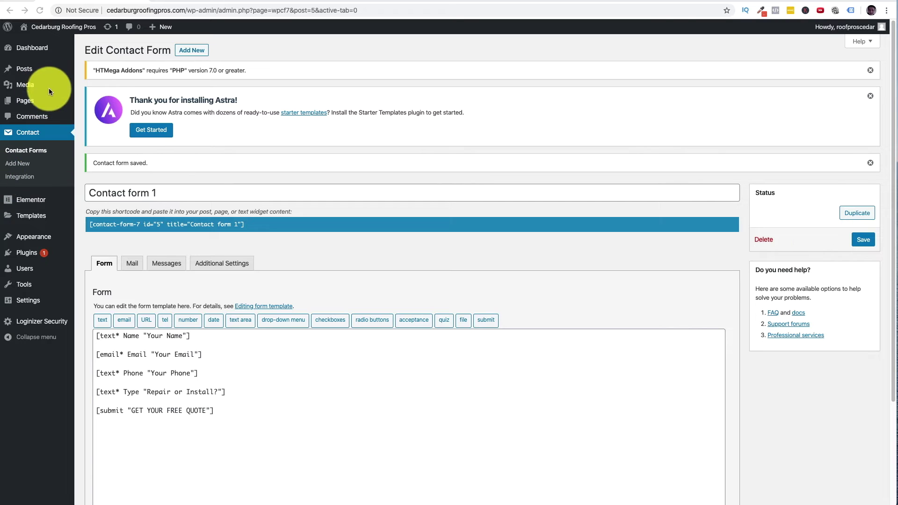
- Open the installed Plugins list
{"action": "left_click", "coordinate": [32, 253]}
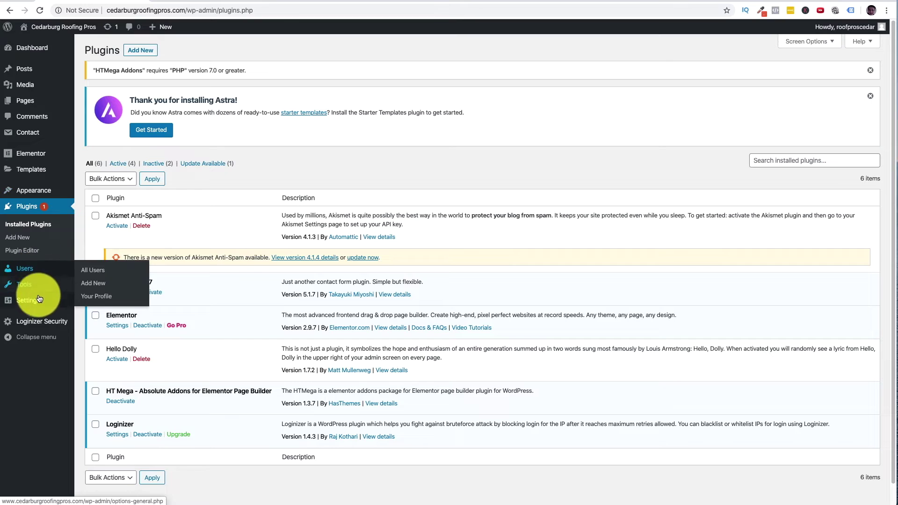
{"action": "mouse_move", "coordinate": [39, 324]}
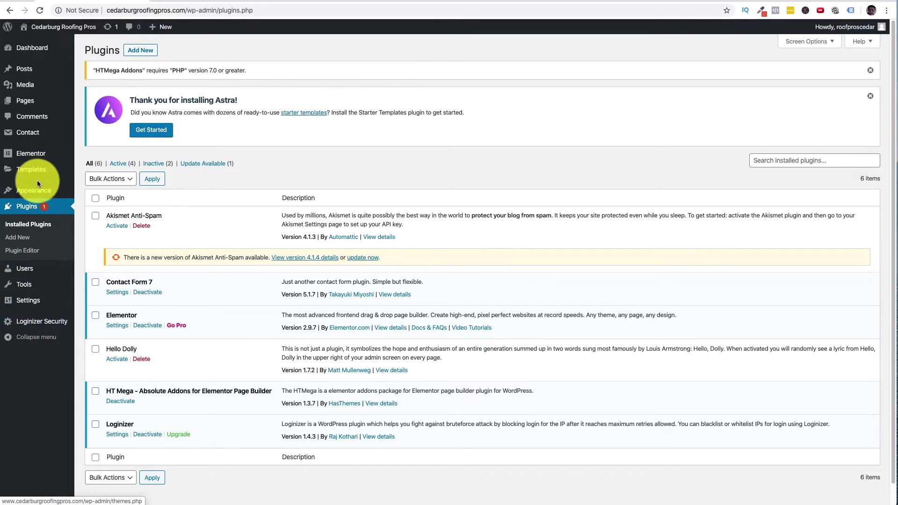
{"action": "mouse_move", "coordinate": [39, 170]}
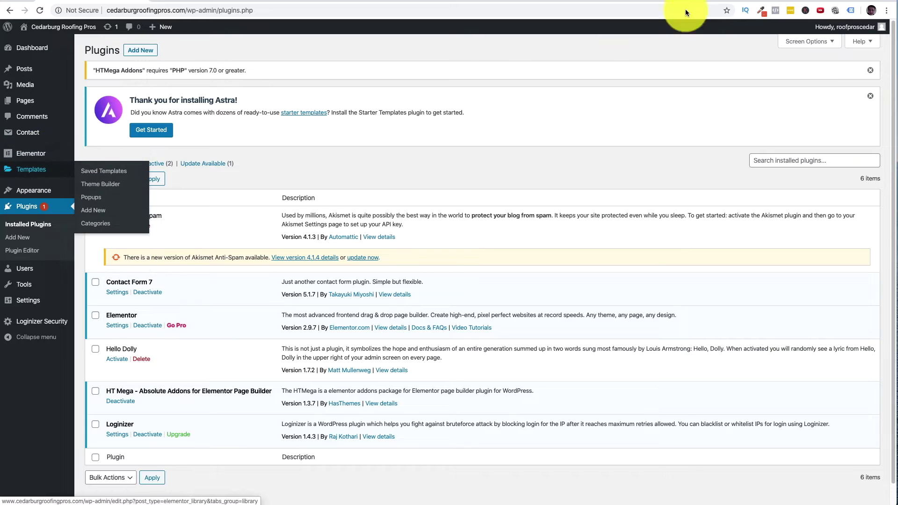
{"action": "left_click", "coordinate": [713, 1]}
{"action": "left_click", "coordinate": [275, 202]}
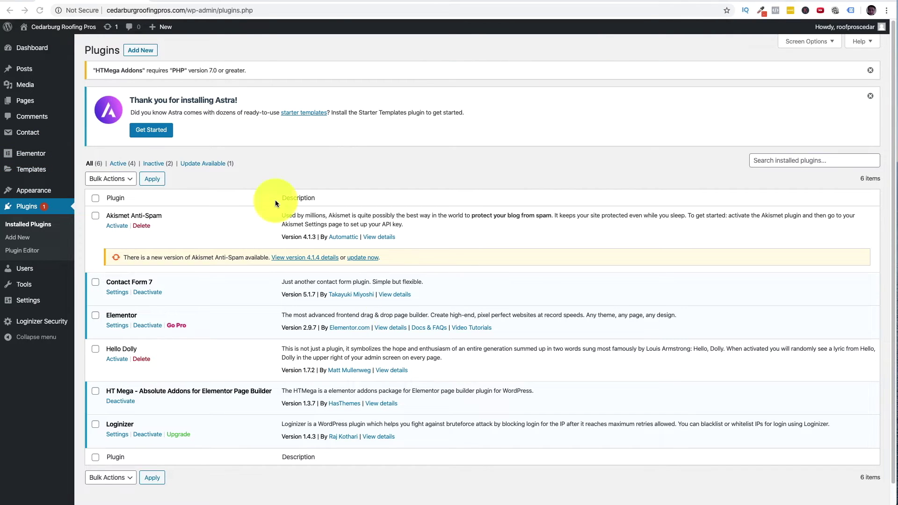
- Select the HTMega PHP version notice text, then go to Pages > All Pages
{"action": "left_click_drag", "start_coordinate": [260, 72], "coordinate": [101, 70]}
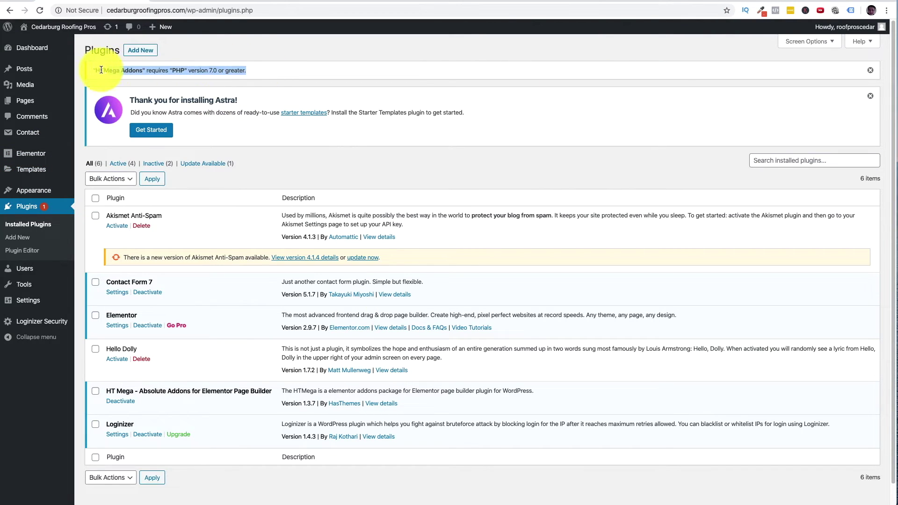
{"action": "left_click_drag", "start_coordinate": [185, 67], "coordinate": [90, 69]}
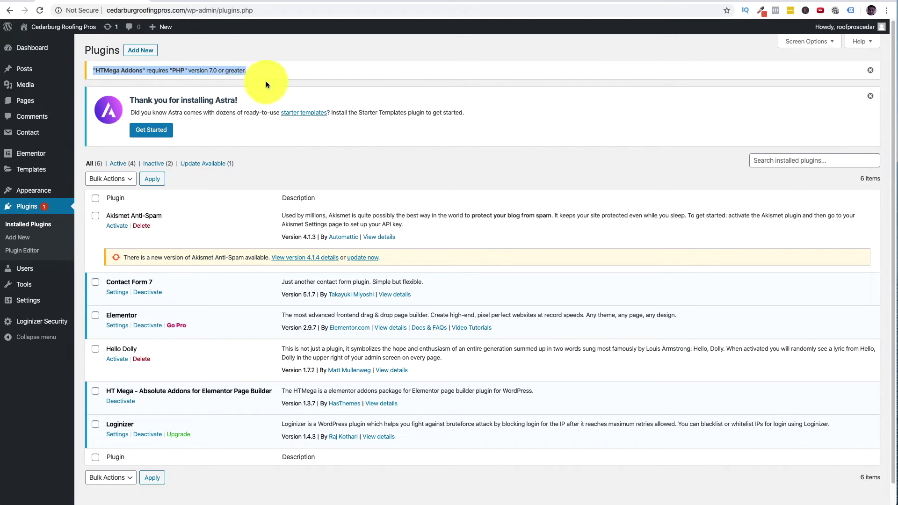
{"action": "left_click_drag", "start_coordinate": [256, 72], "coordinate": [95, 69]}
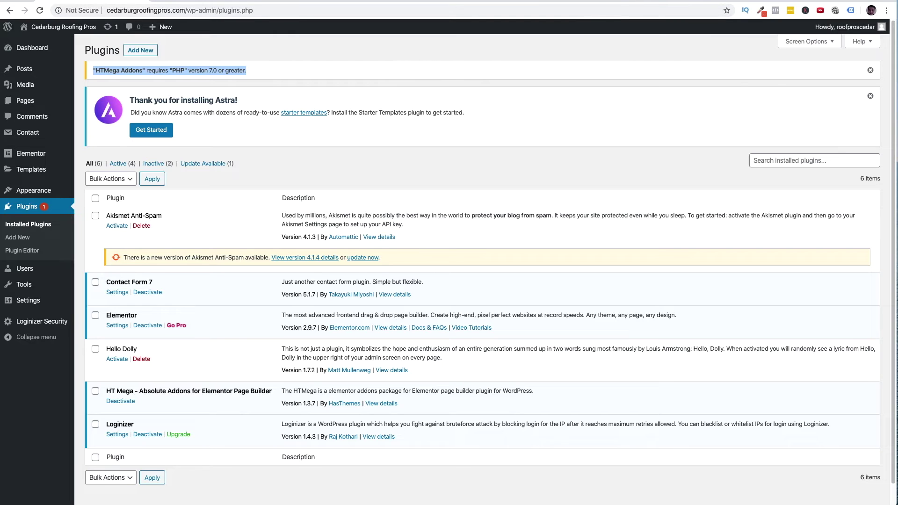
{"action": "left_click", "coordinate": [705, 1]}
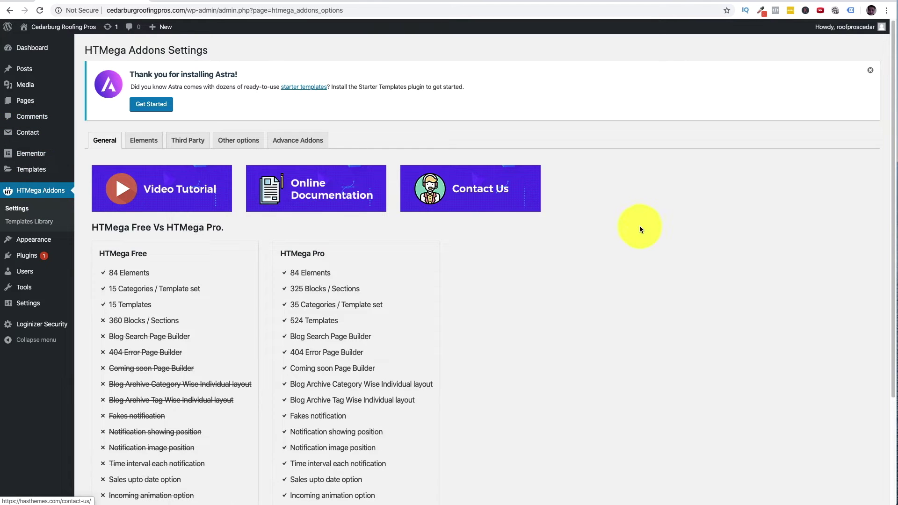
{"action": "left_click", "coordinate": [34, 89]}
{"action": "mouse_move", "coordinate": [37, 106]}
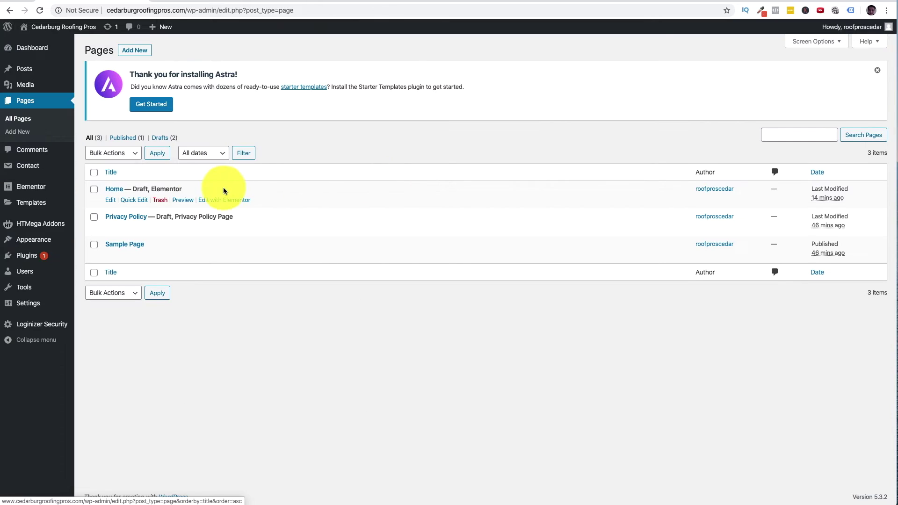
- Edit Home with Elementor and drag HTMega's Contact form 7 widget into the empty right column
{"action": "left_click", "coordinate": [213, 200]}
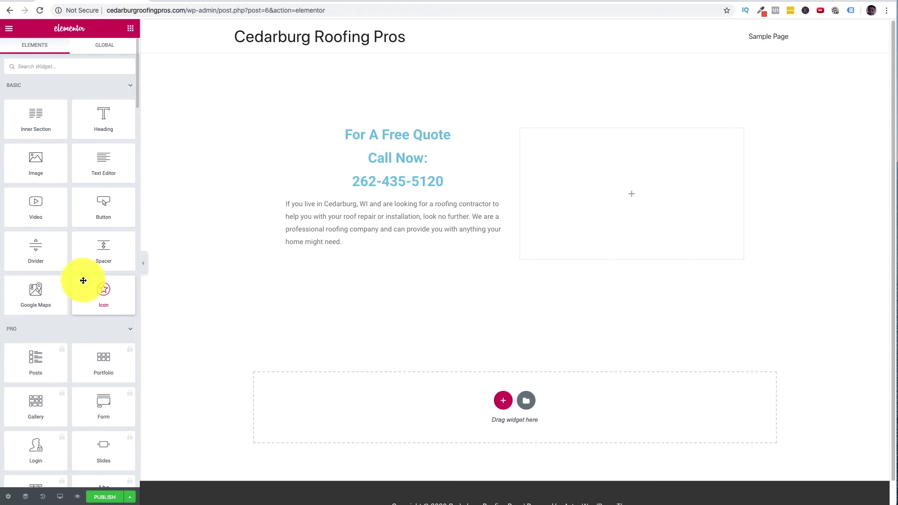
{"action": "scroll", "coordinate": [84, 282], "scroll_direction": "down", "scroll_amount": 14}
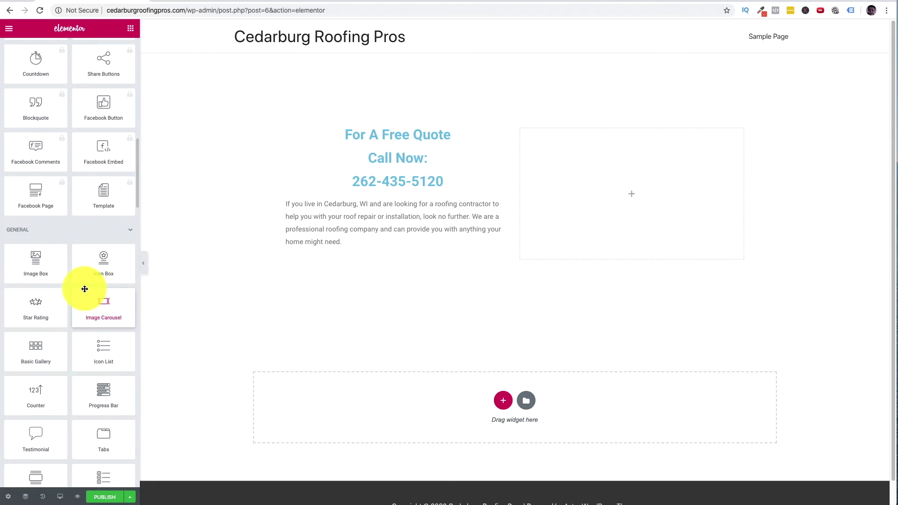
{"action": "scroll", "coordinate": [85, 290], "scroll_direction": "down", "scroll_amount": 6}
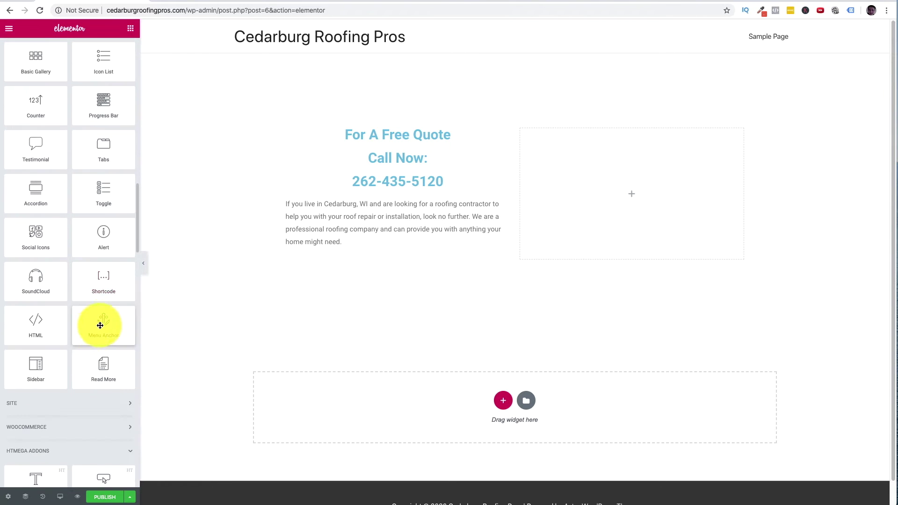
{"action": "scroll", "coordinate": [102, 346], "scroll_direction": "down", "scroll_amount": 2}
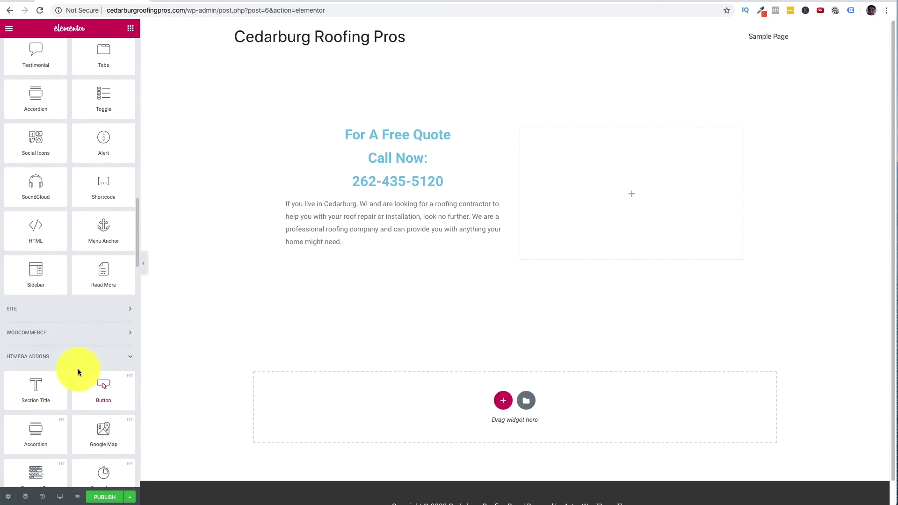
{"action": "scroll", "coordinate": [80, 371], "scroll_direction": "down", "scroll_amount": 5}
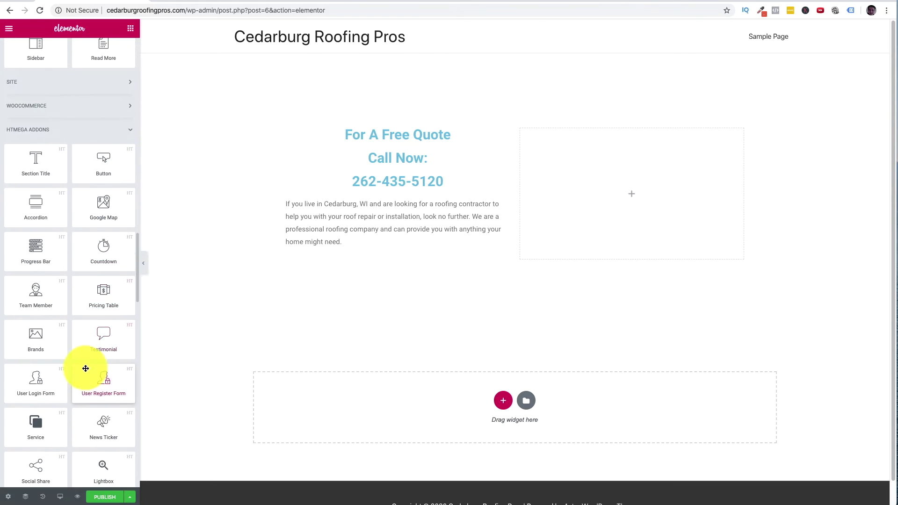
{"action": "scroll", "coordinate": [86, 369], "scroll_direction": "down", "scroll_amount": 8}
{"action": "scroll", "coordinate": [90, 364], "scroll_direction": "down", "scroll_amount": 20}
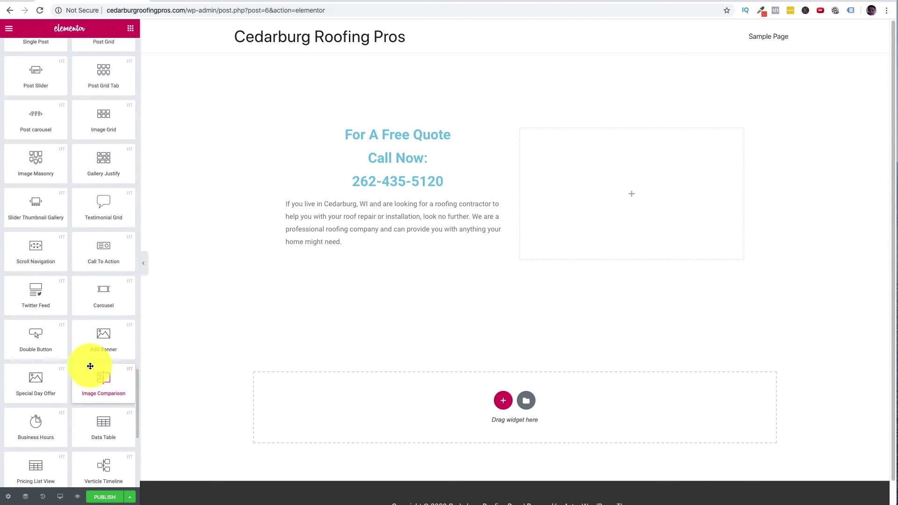
{"action": "scroll", "coordinate": [91, 366], "scroll_direction": "down", "scroll_amount": 4}
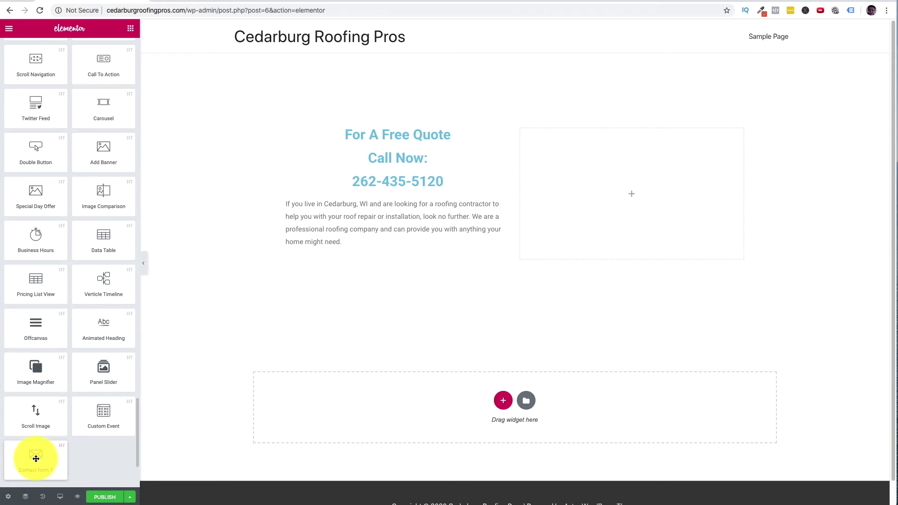
{"action": "left_click_drag", "start_coordinate": [36, 459], "coordinate": [616, 237]}
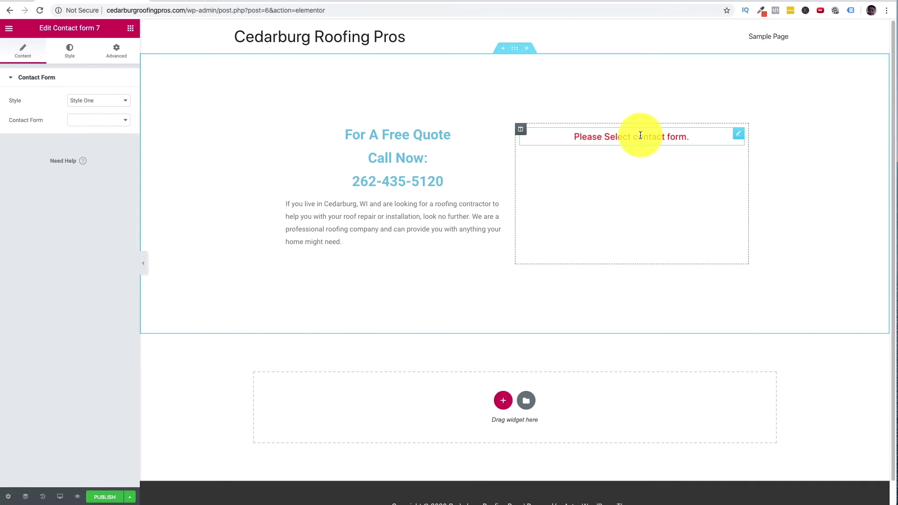
- Set the Contact form 7 widget to show Contact form 1 in Style Two
{"action": "left_click", "coordinate": [121, 119]}
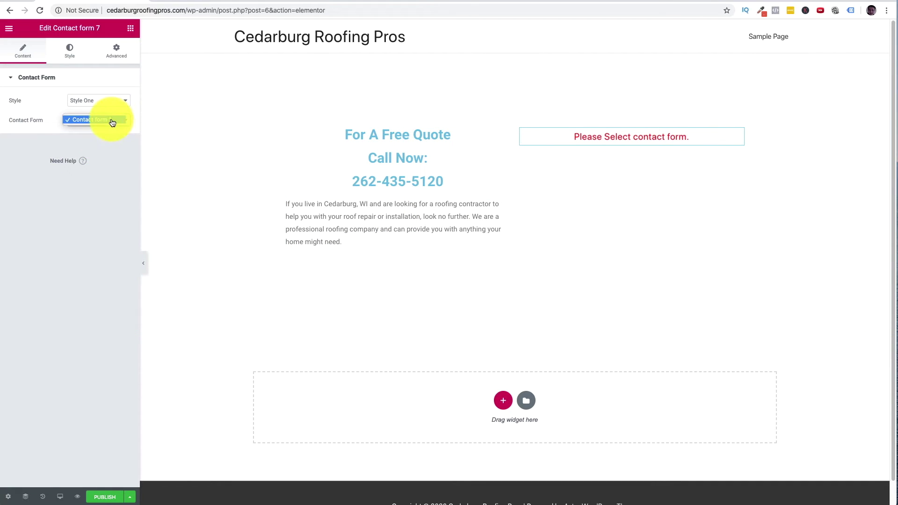
{"action": "left_click", "coordinate": [110, 120]}
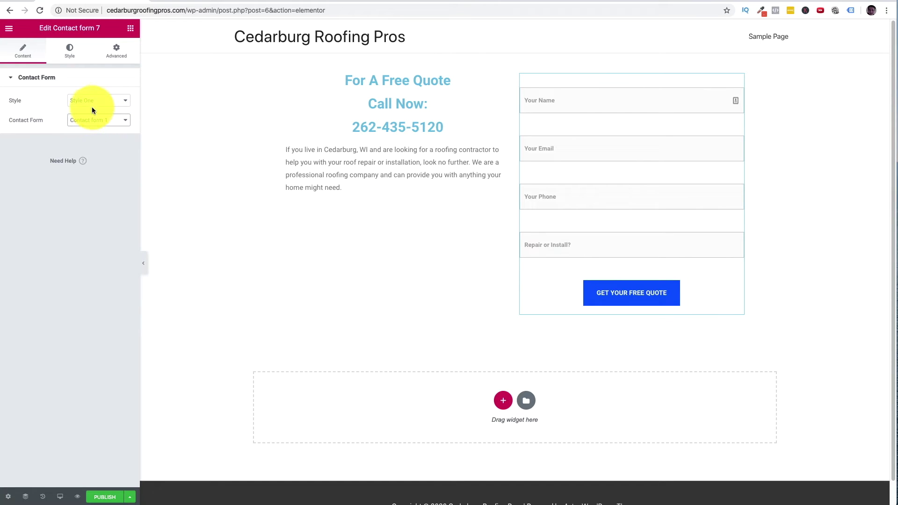
{"action": "left_click", "coordinate": [93, 105]}
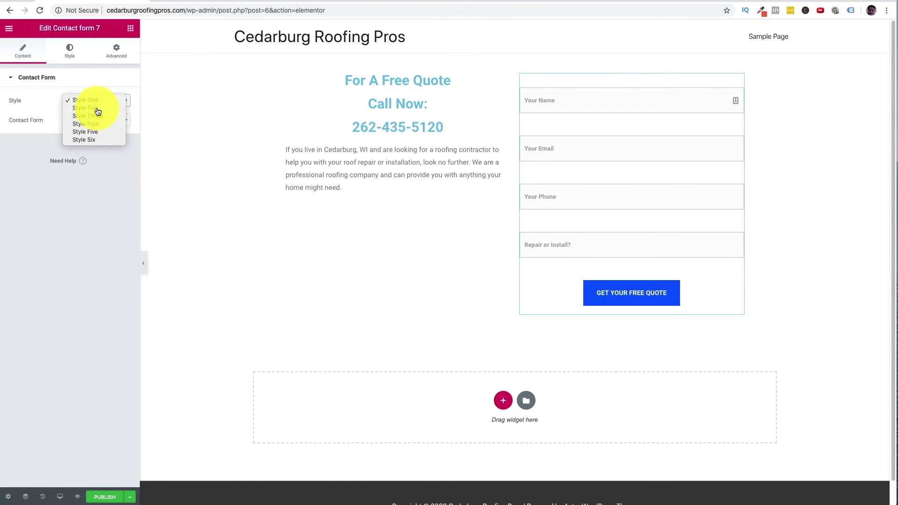
{"action": "left_click", "coordinate": [97, 112]}
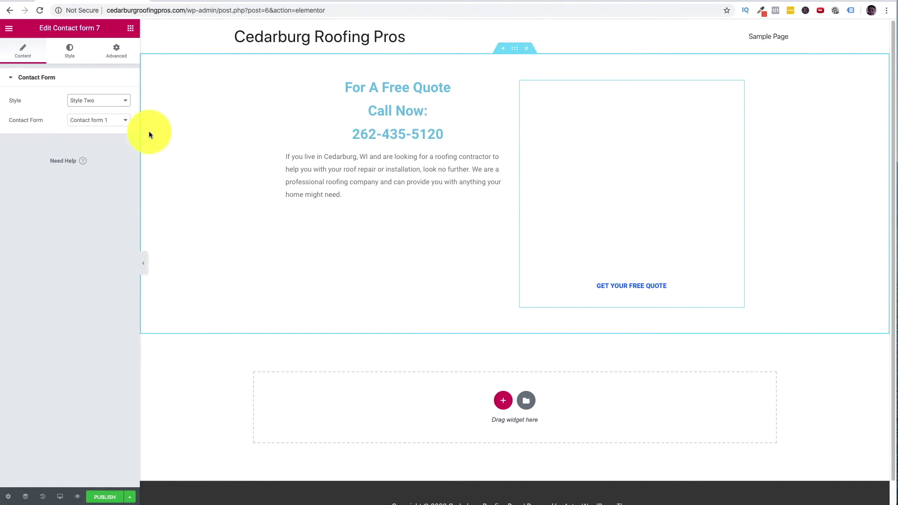
{"action": "left_click", "coordinate": [76, 53]}
{"action": "left_click", "coordinate": [28, 56]}
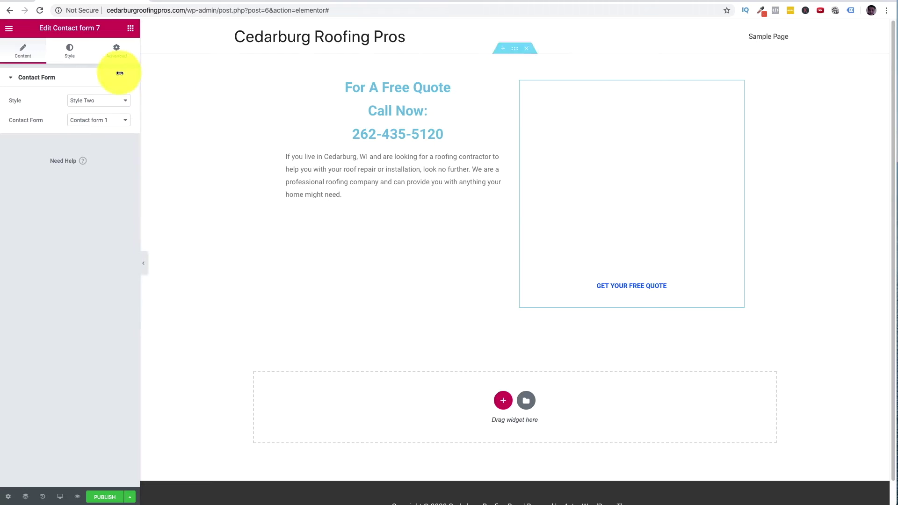
- Select the two-column section and set its Background Type to Classic
{"action": "left_click", "coordinate": [134, 31]}
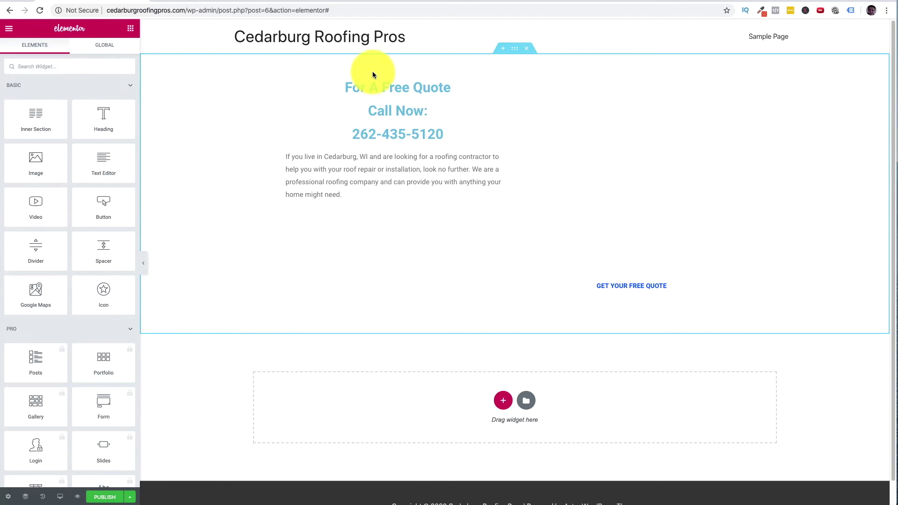
{"action": "left_click", "coordinate": [517, 52]}
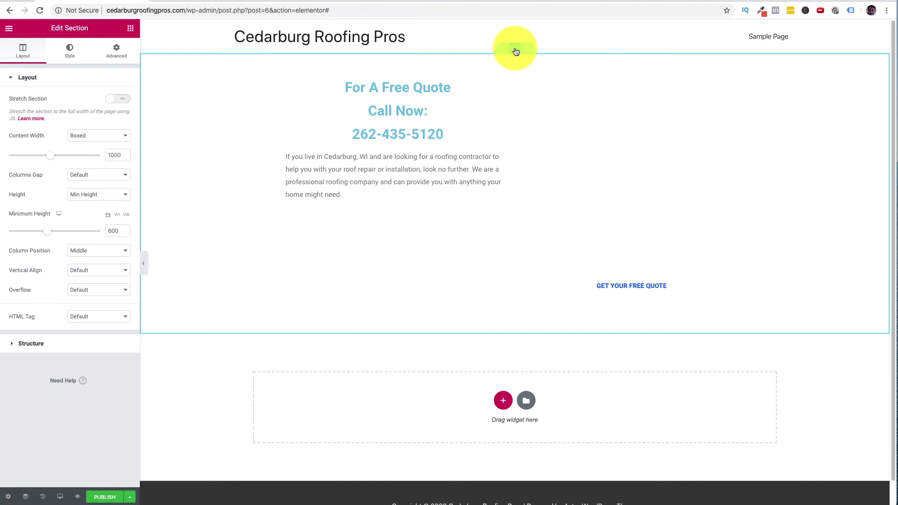
{"action": "left_click", "coordinate": [77, 49]}
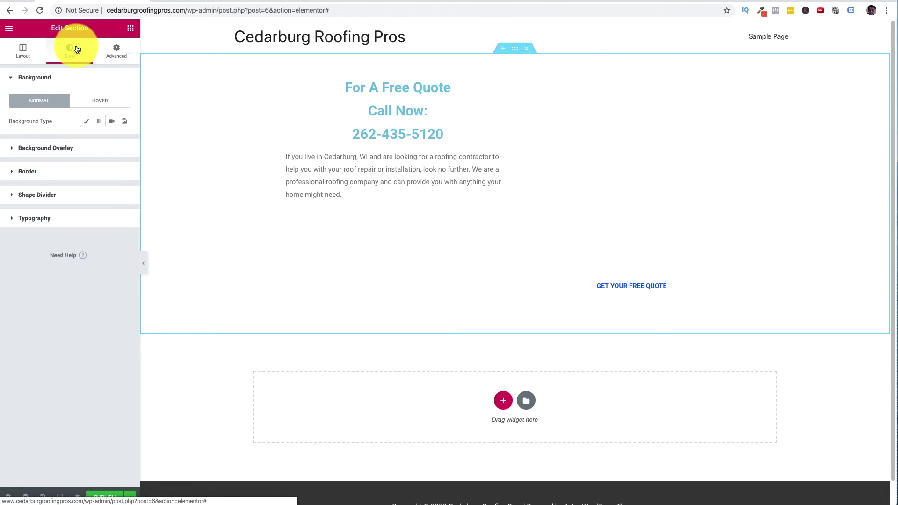
{"action": "left_click", "coordinate": [88, 125]}
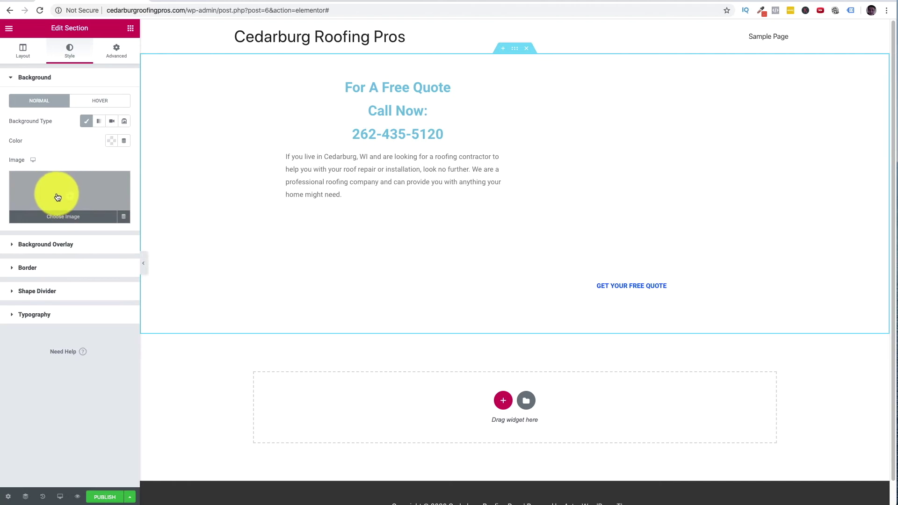
{"action": "left_click", "coordinate": [716, 3]}
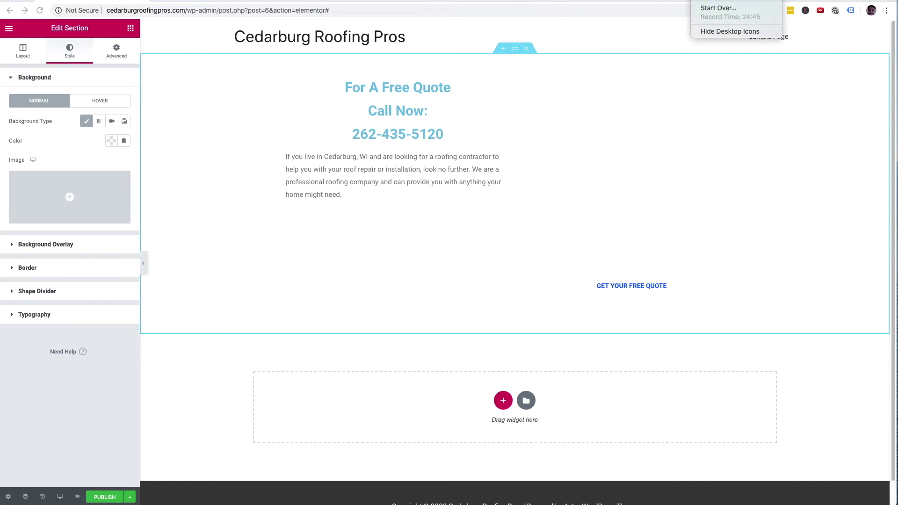
{"action": "left_click", "coordinate": [724, 3]}
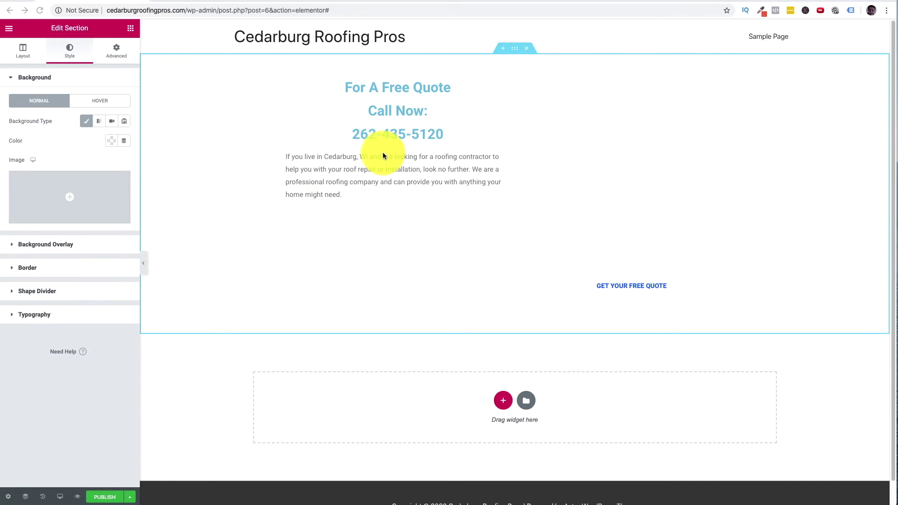
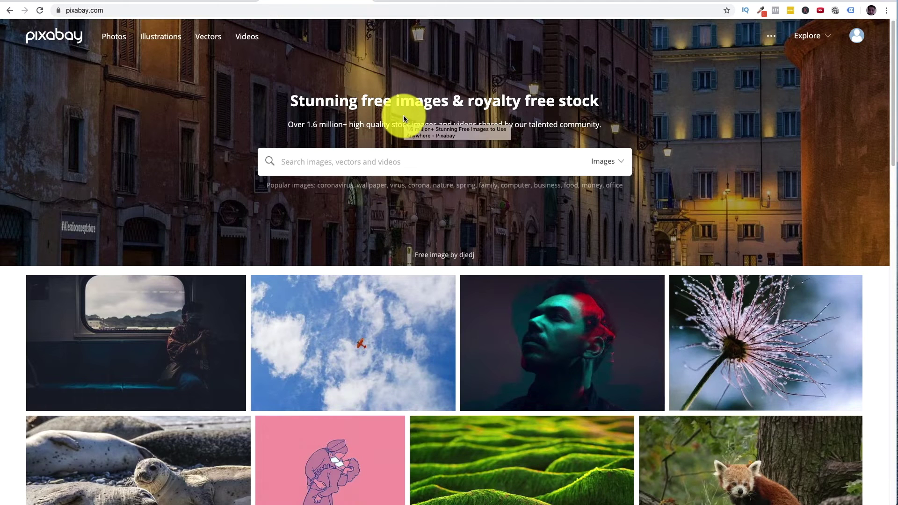
- Search Pixabay for 'roof' and open the house-and-driveway photo
{"action": "type", "text": "roof"}
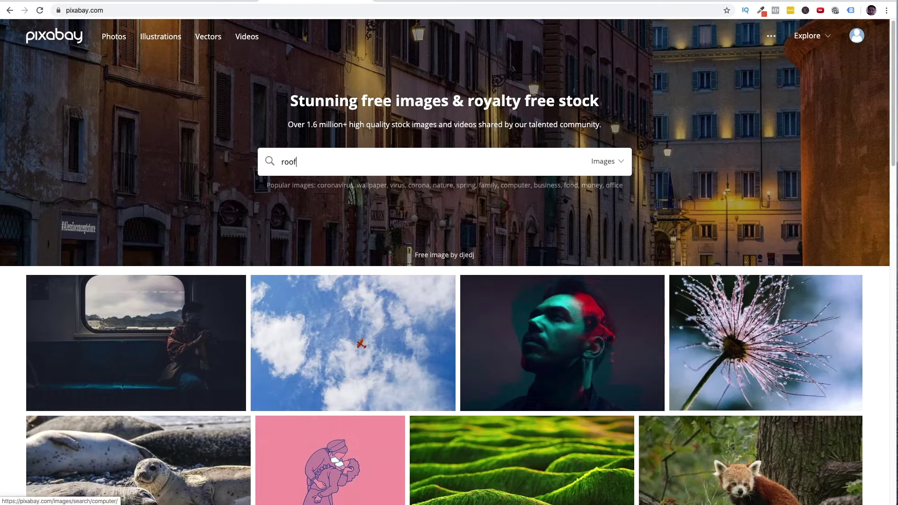
{"action": "key", "text": "Return"}
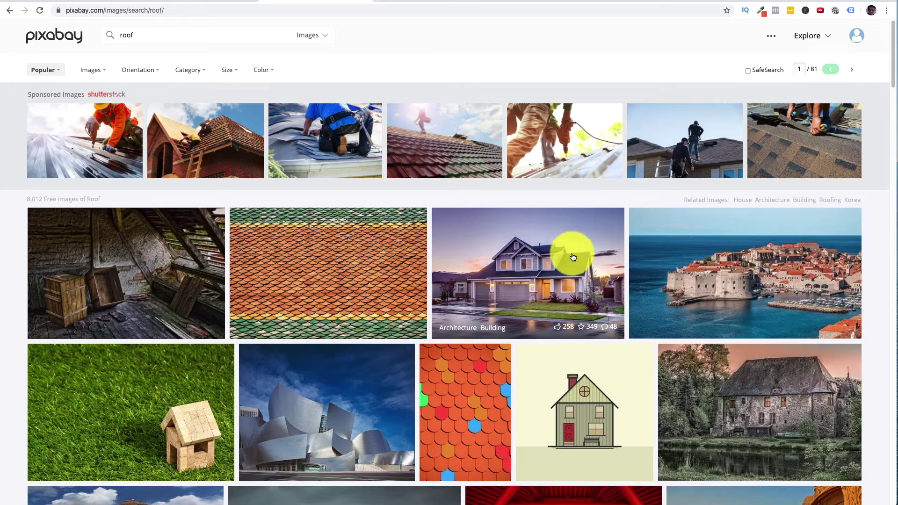
{"action": "scroll", "coordinate": [561, 253], "scroll_direction": "down", "scroll_amount": 7}
{"action": "scroll", "coordinate": [564, 256], "scroll_direction": "up", "scroll_amount": 7}
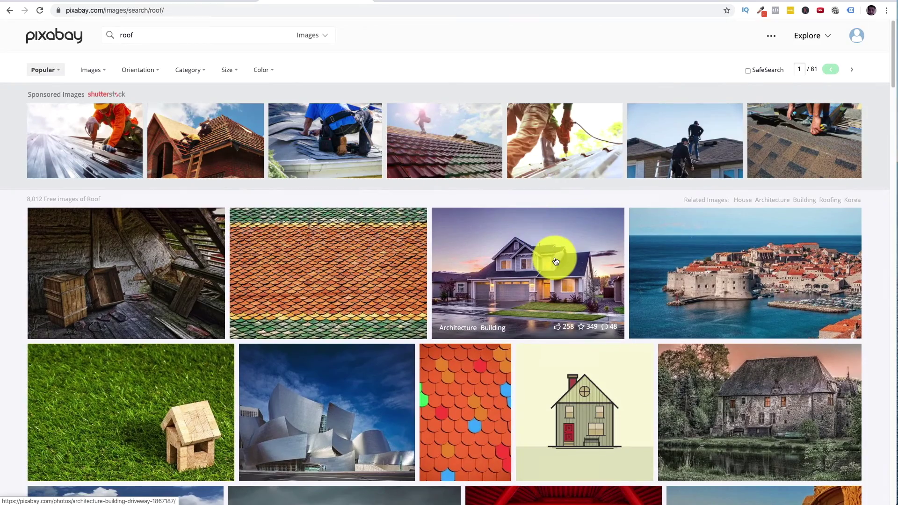
{"action": "left_click", "coordinate": [556, 261]}
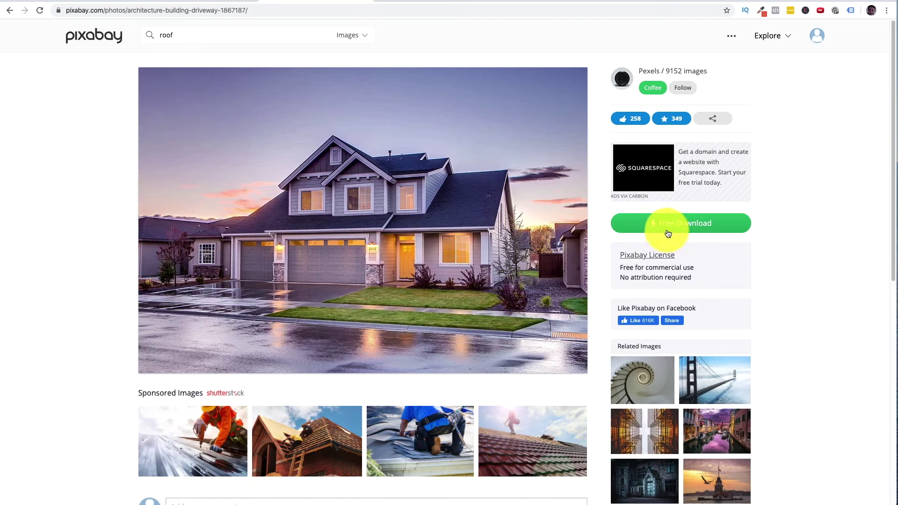
- Download the house photo at the 1920 size as a JPG
{"action": "left_click", "coordinate": [672, 227]}
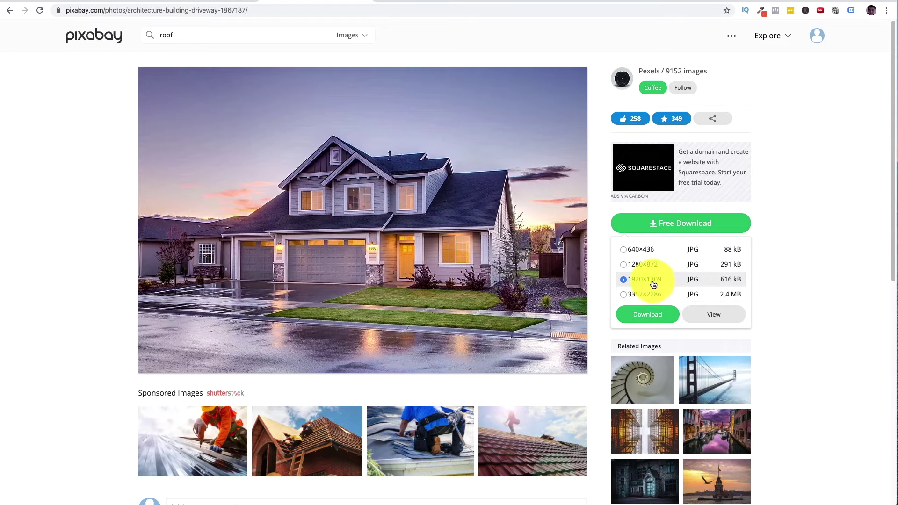
{"action": "left_click", "coordinate": [656, 318]}
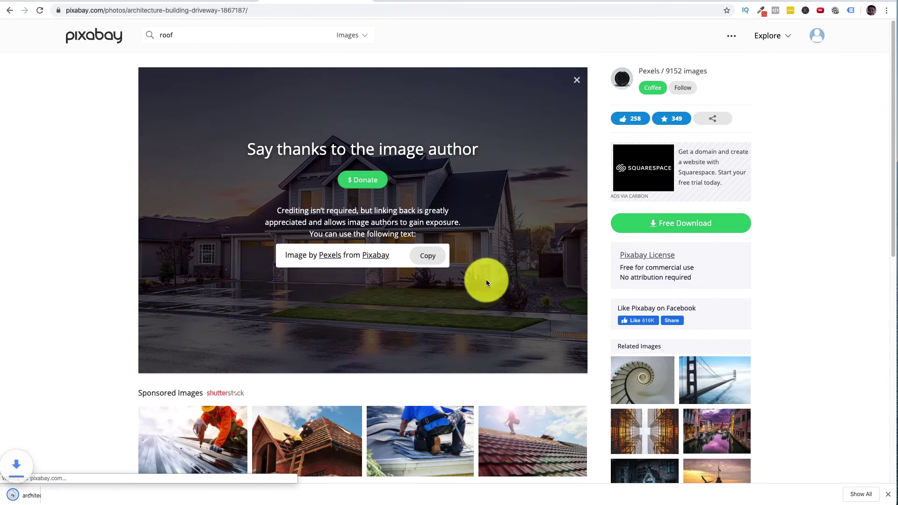
{"action": "left_click", "coordinate": [92, 4]}
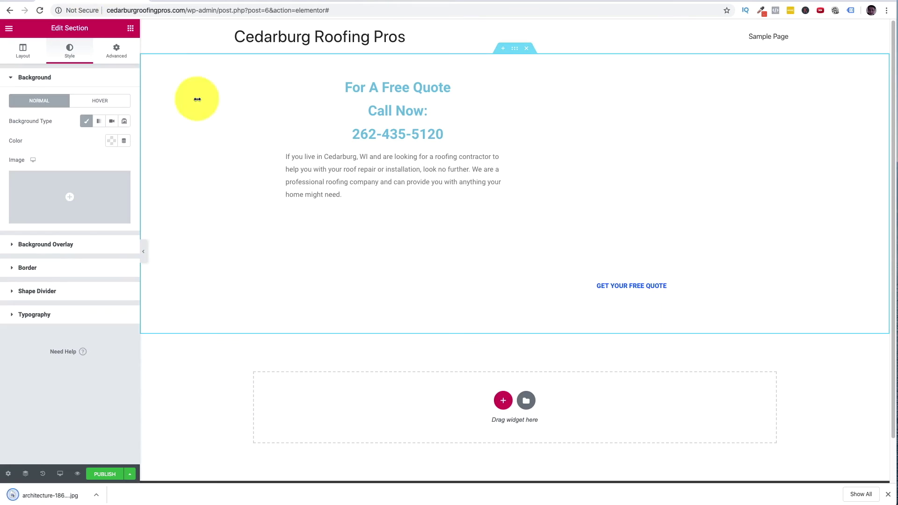
- Upload the downloaded house JPG and insert it as the hero section's background image
{"action": "left_click", "coordinate": [68, 203]}
{"action": "left_click_drag", "start_coordinate": [45, 495], "coordinate": [373, 267]}
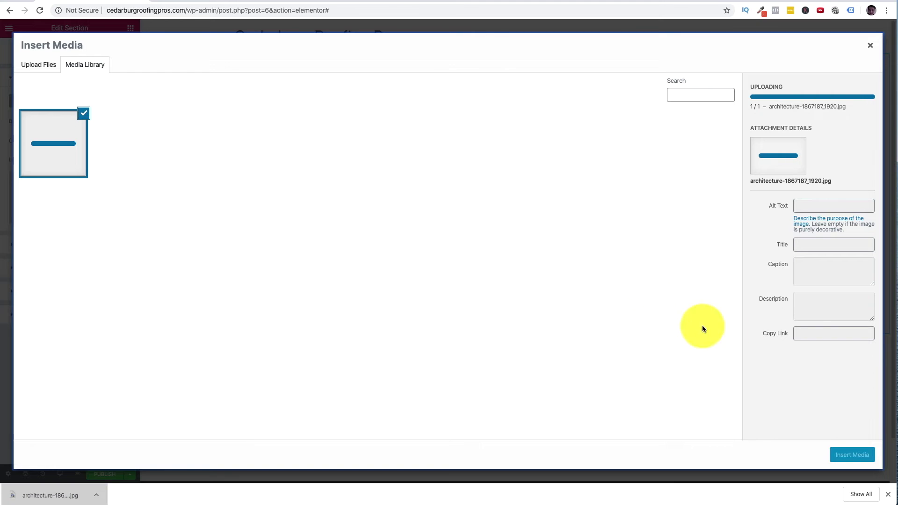
{"action": "left_click", "coordinate": [854, 455]}
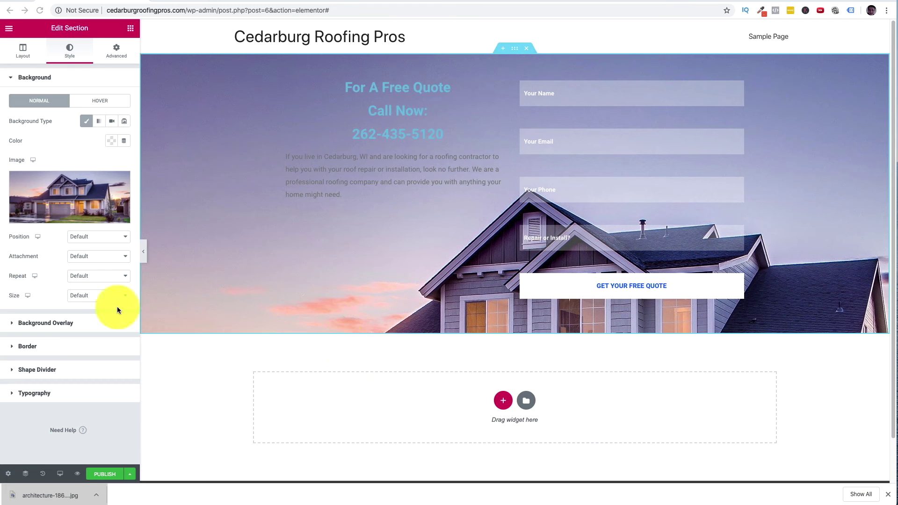
- Set the hero background attachment to Fixed and its size to Cover
{"action": "left_click", "coordinate": [96, 255]}
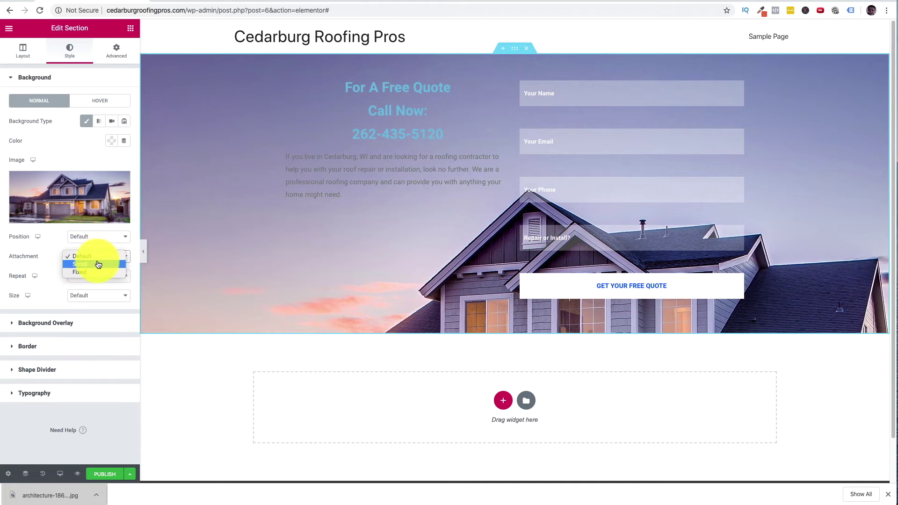
{"action": "left_click", "coordinate": [98, 272]}
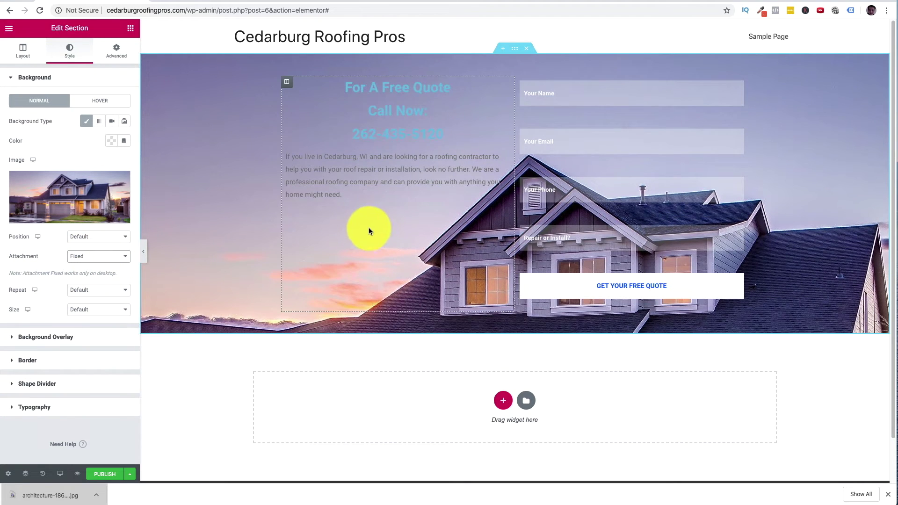
{"action": "scroll", "coordinate": [262, 214], "scroll_direction": "down", "scroll_amount": 2}
{"action": "scroll", "coordinate": [263, 215], "scroll_direction": "up", "scroll_amount": 2}
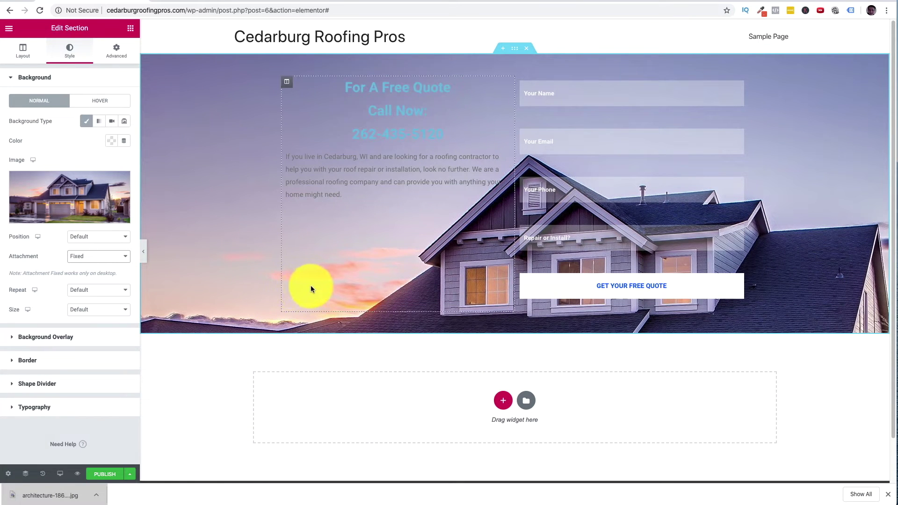
{"action": "left_click", "coordinate": [95, 310]}
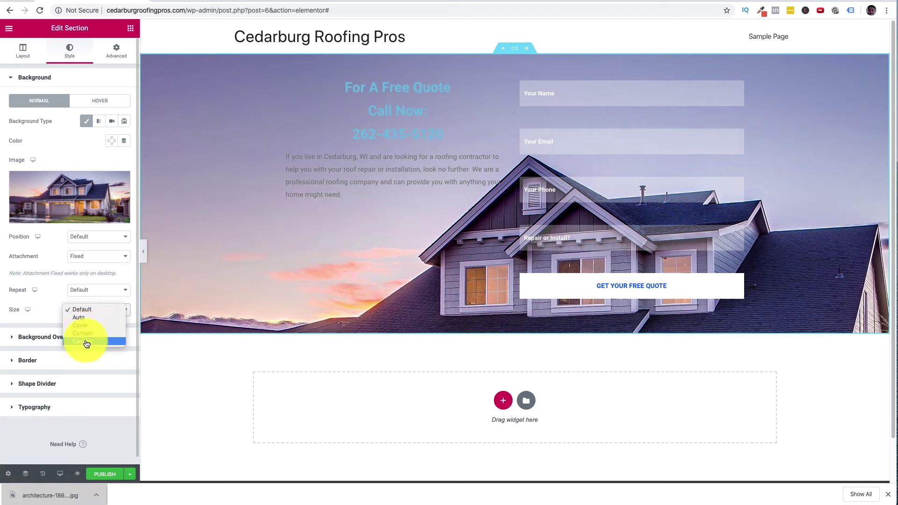
{"action": "left_click", "coordinate": [89, 325]}
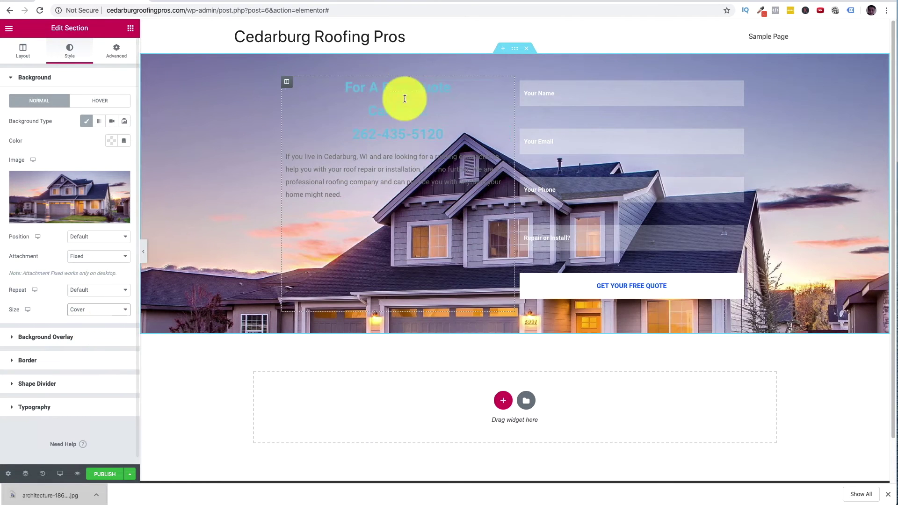
{"action": "scroll", "coordinate": [512, 224], "scroll_direction": "down", "scroll_amount": 1}
{"action": "scroll", "coordinate": [512, 223], "scroll_direction": "up", "scroll_amount": 1}
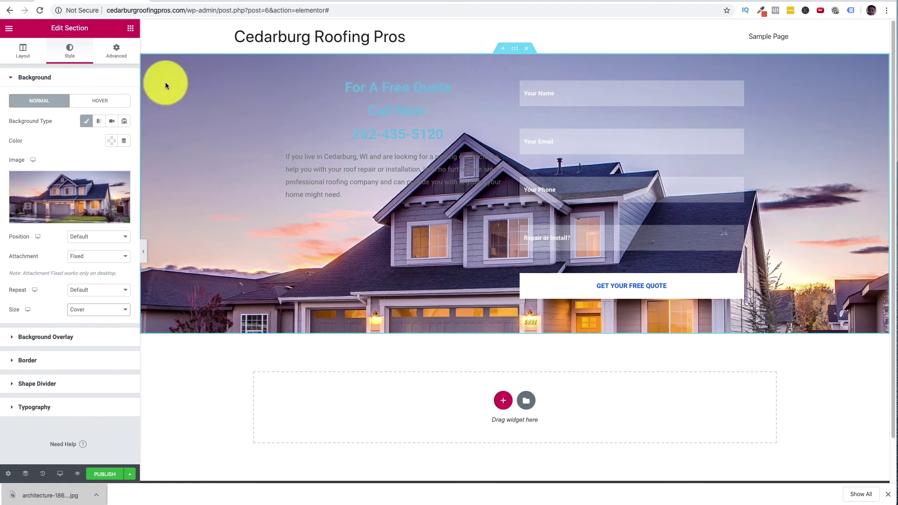
{"action": "left_click", "coordinate": [131, 29]}
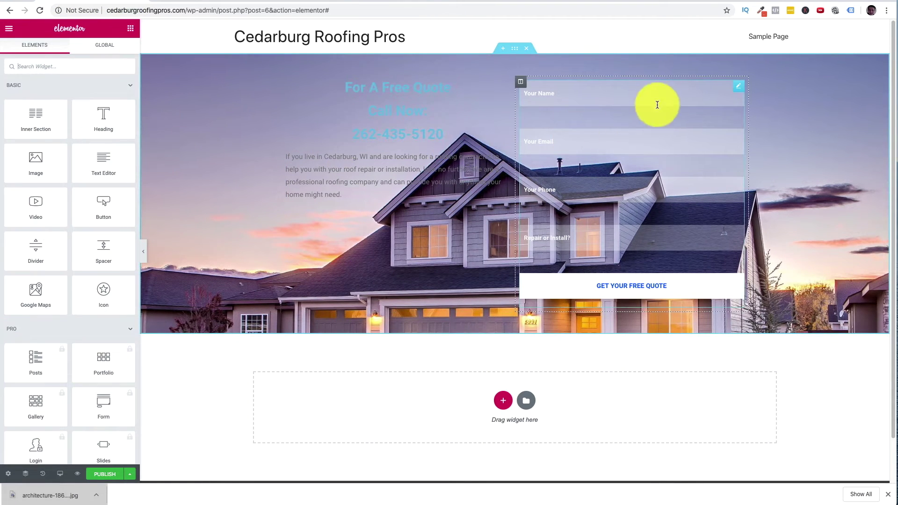
- In the Contact Form 7 style, lower textarea height from 175 to 167 and input height to 54
{"action": "left_click", "coordinate": [739, 91]}
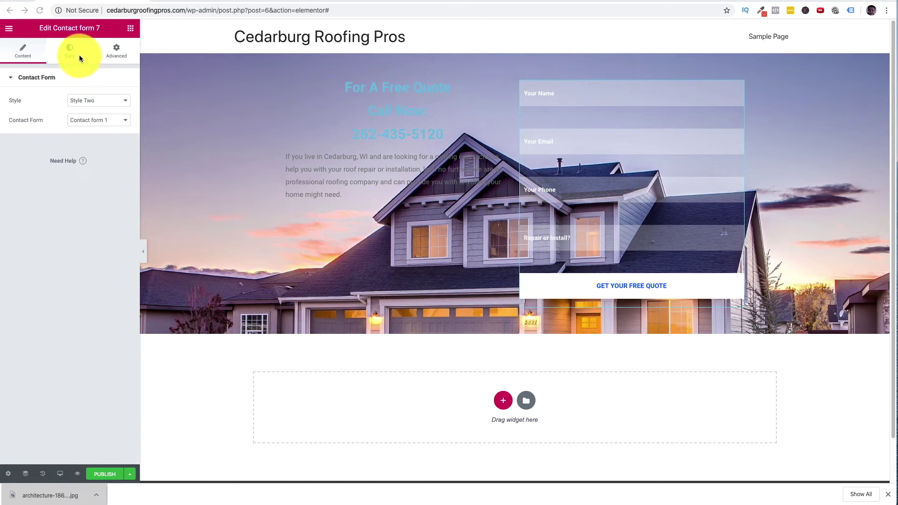
{"action": "left_click", "coordinate": [88, 70]}
{"action": "left_click", "coordinate": [17, 256]}
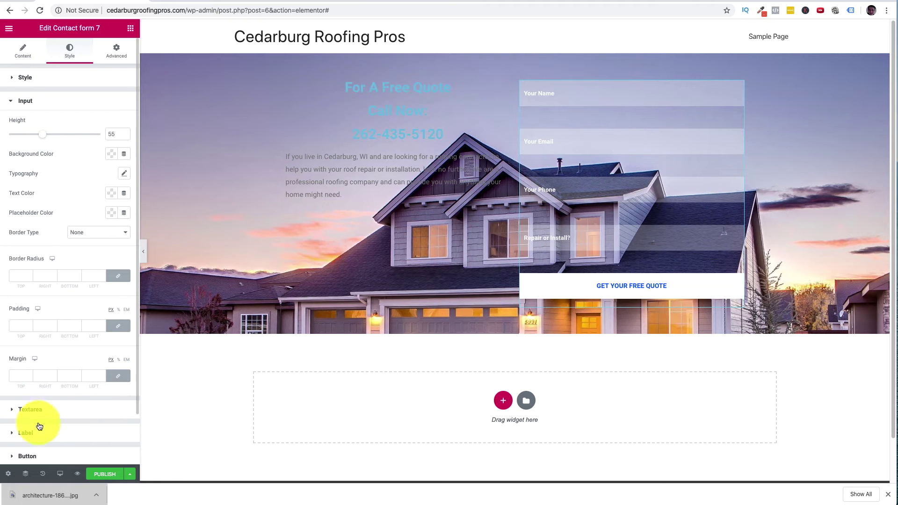
{"action": "left_click", "coordinate": [29, 410]}
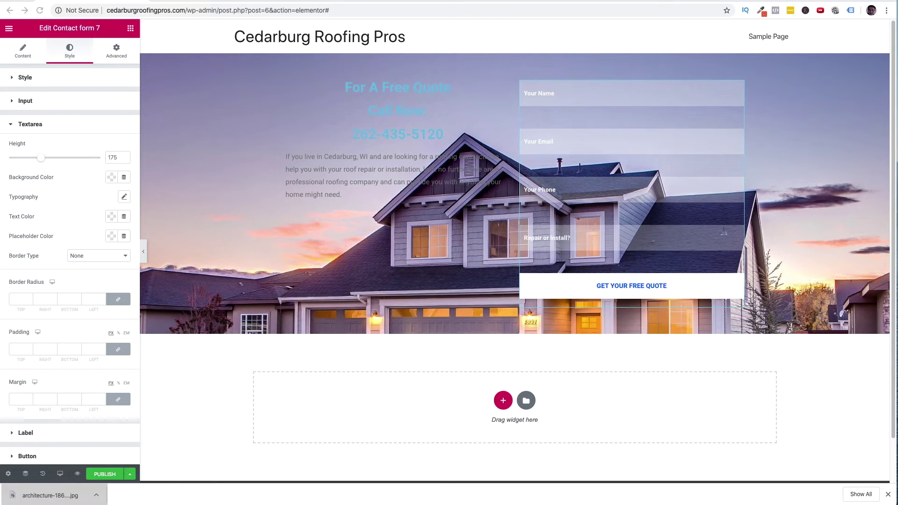
{"action": "left_click_drag", "start_coordinate": [42, 163], "coordinate": [38, 162]}
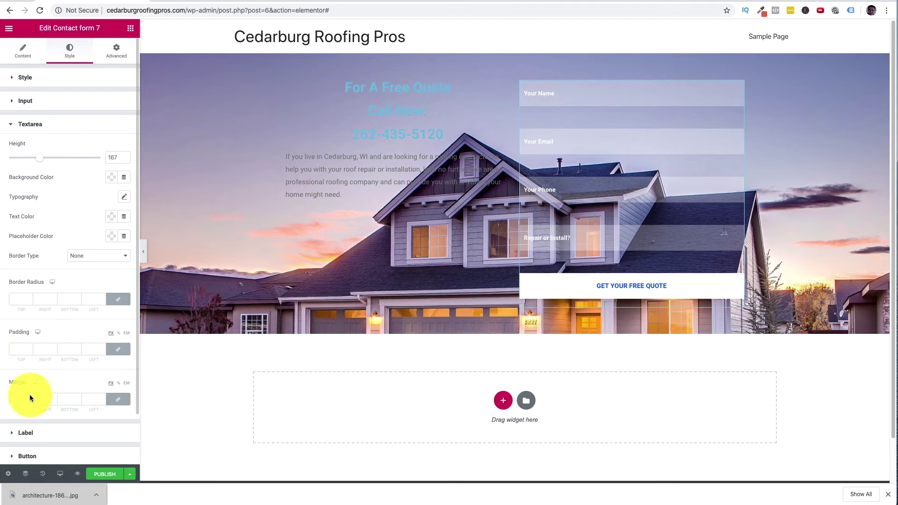
{"action": "left_click", "coordinate": [25, 100]}
{"action": "left_click_drag", "start_coordinate": [38, 140], "coordinate": [40, 138]}
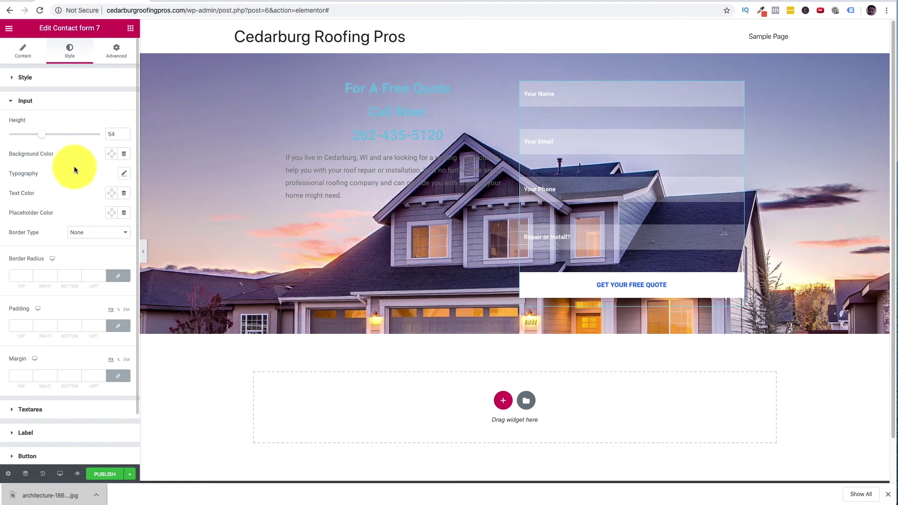
{"action": "left_click", "coordinate": [545, 203]}
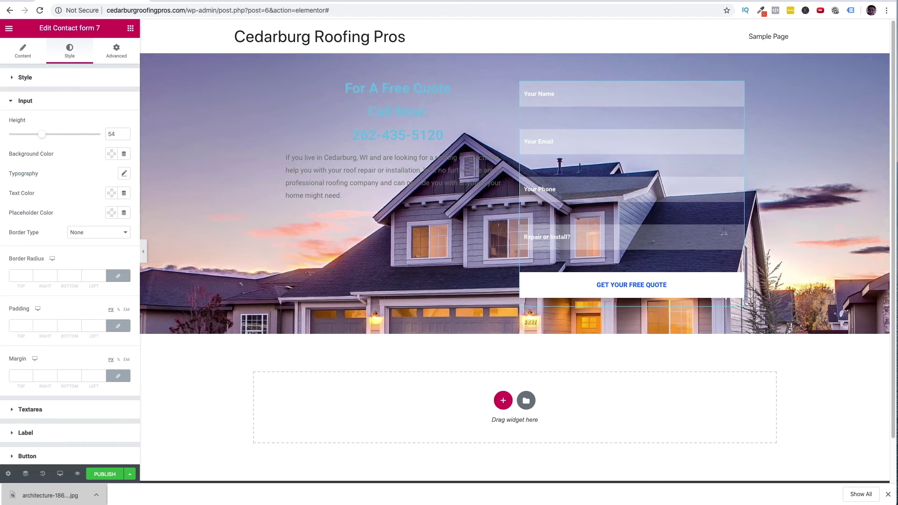
{"action": "left_click", "coordinate": [720, 2]}
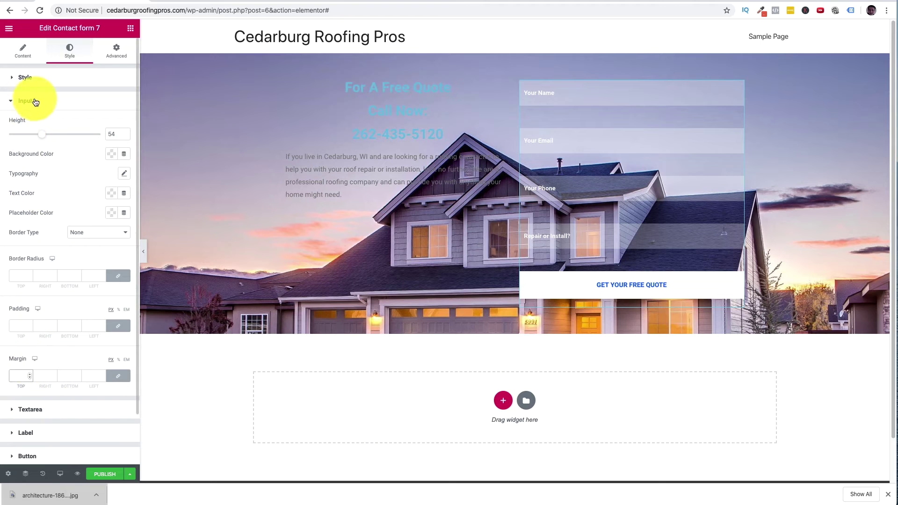
- Give the quote form's input fields a margin of 1 on every side, keeping height 54
{"action": "left_click", "coordinate": [24, 101]}
{"action": "left_click", "coordinate": [20, 101]}
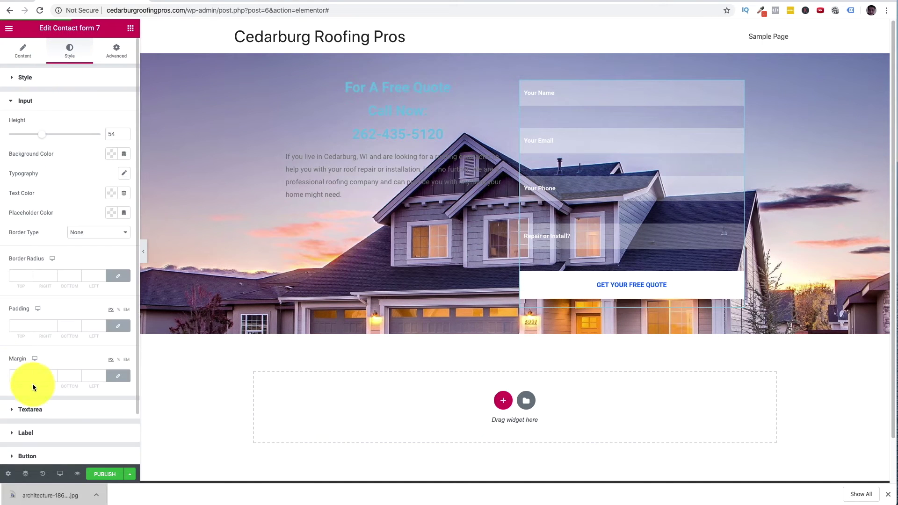
{"action": "left_click", "coordinate": [24, 377]}
{"action": "type", "text": "1"}
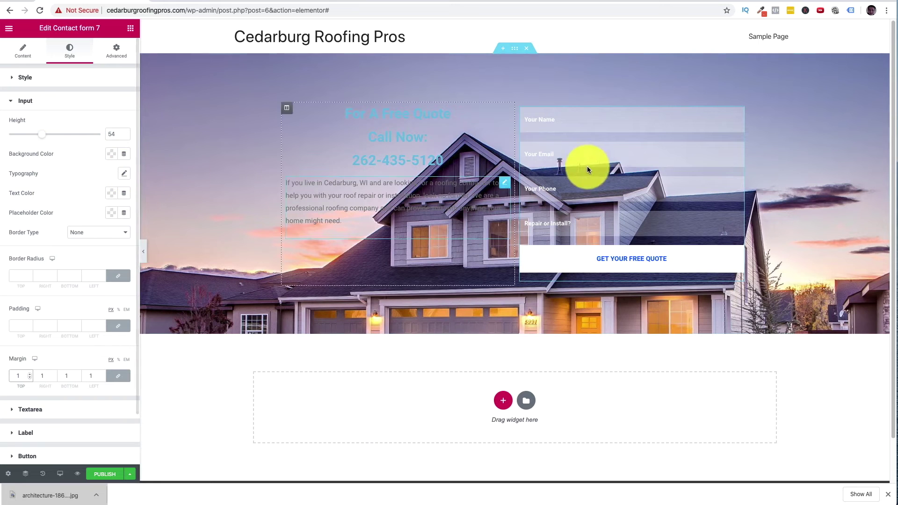
{"action": "left_click", "coordinate": [537, 117]}
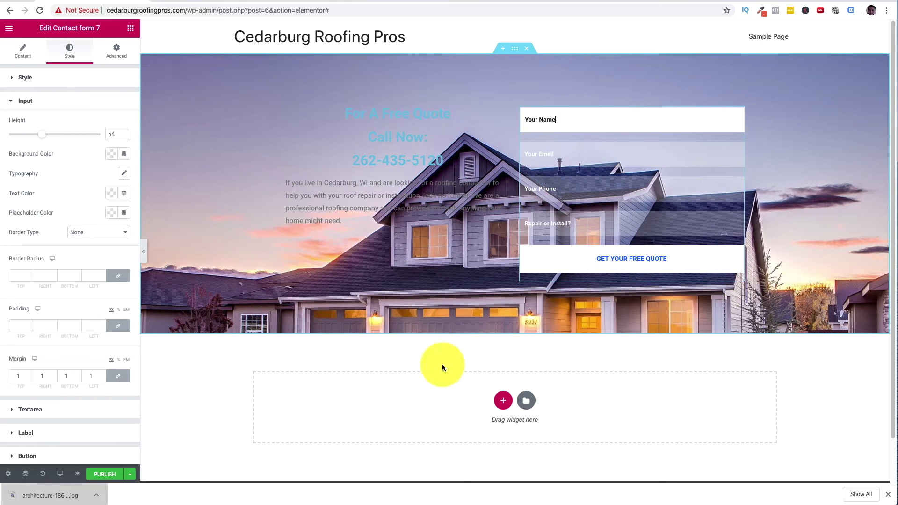
{"action": "scroll", "coordinate": [397, 371], "scroll_direction": "down", "scroll_amount": 1}
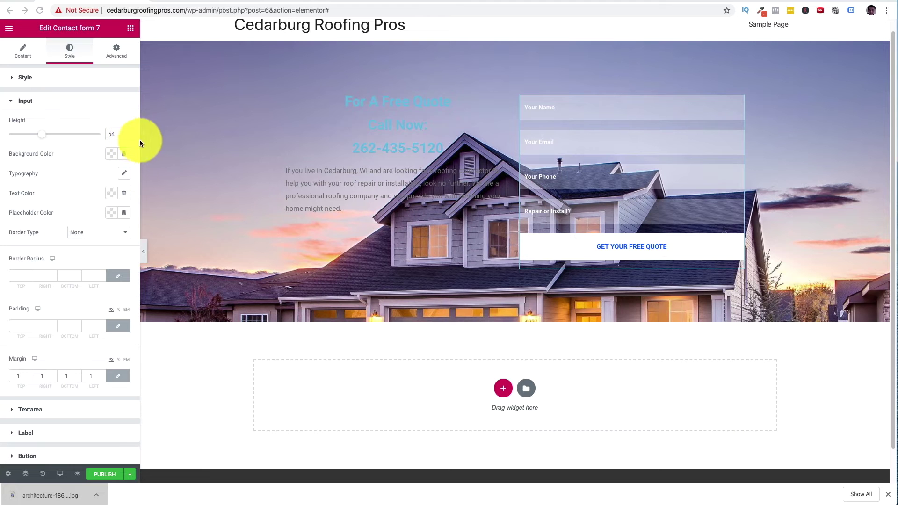
{"action": "scroll", "coordinate": [482, 327], "scroll_direction": "down", "scroll_amount": 2}
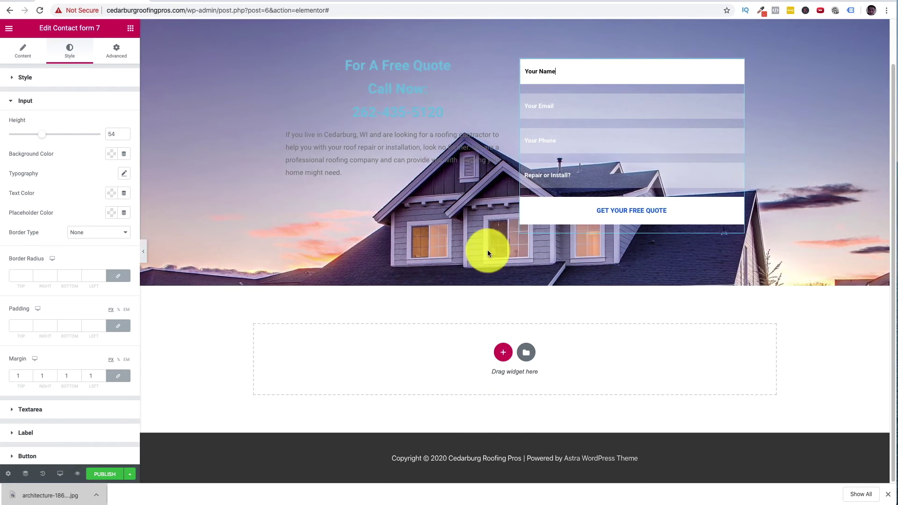
{"action": "scroll", "coordinate": [496, 262], "scroll_direction": "up", "scroll_amount": 2}
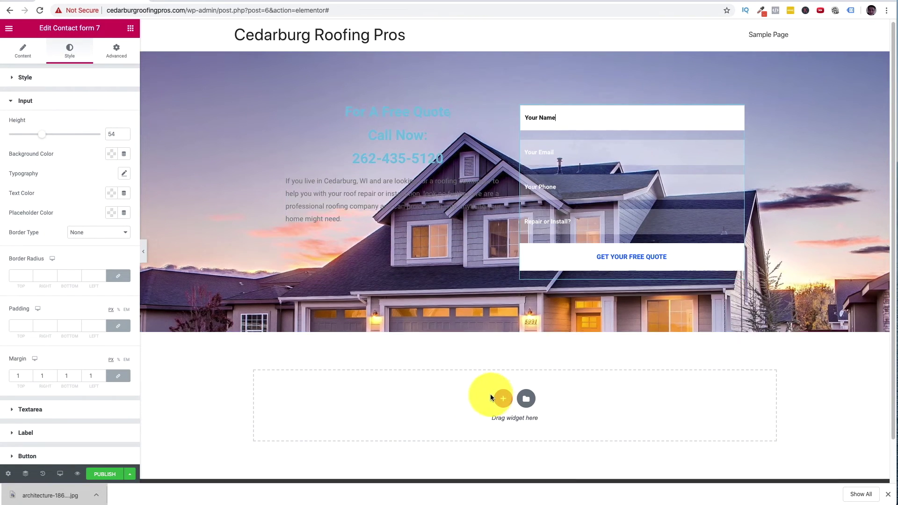
{"action": "scroll", "coordinate": [491, 394], "scroll_direction": "down", "scroll_amount": 1}
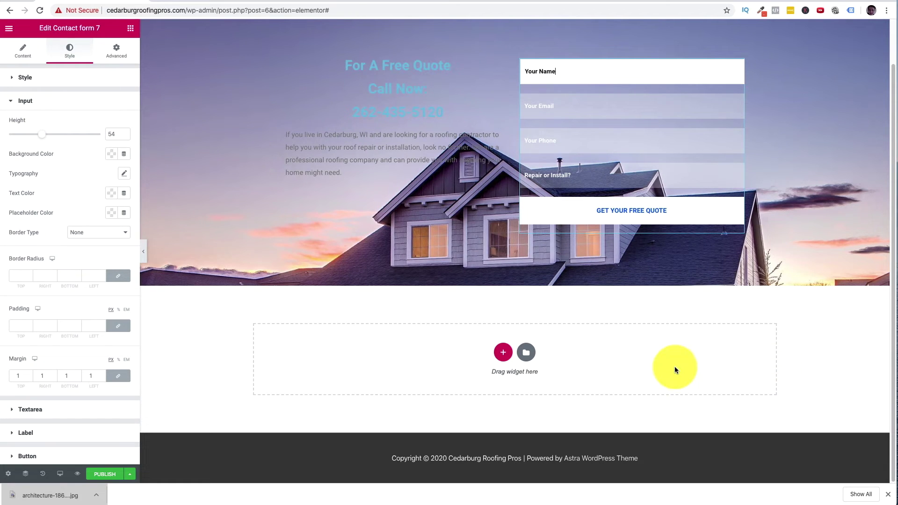
- Insert the Design Services block from the template library's Blocks tab
{"action": "left_click", "coordinate": [529, 358]}
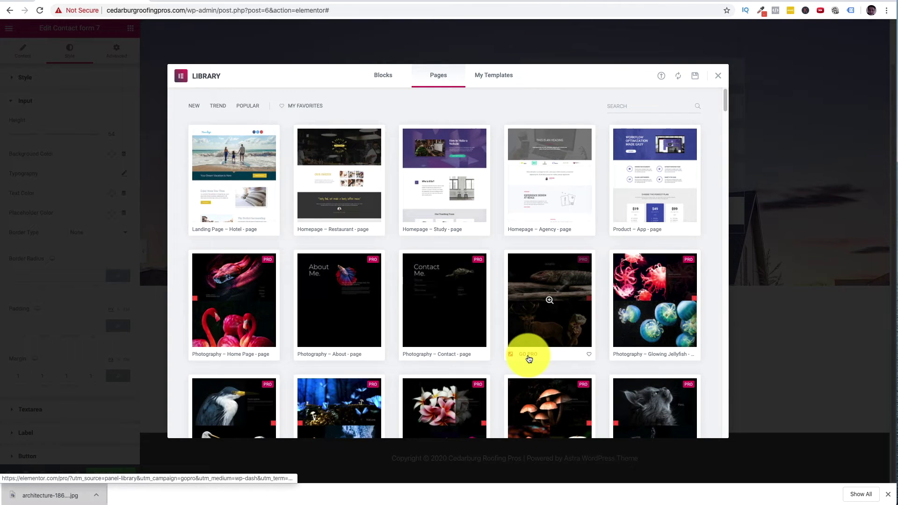
{"action": "scroll", "coordinate": [498, 187], "scroll_direction": "down", "scroll_amount": 1}
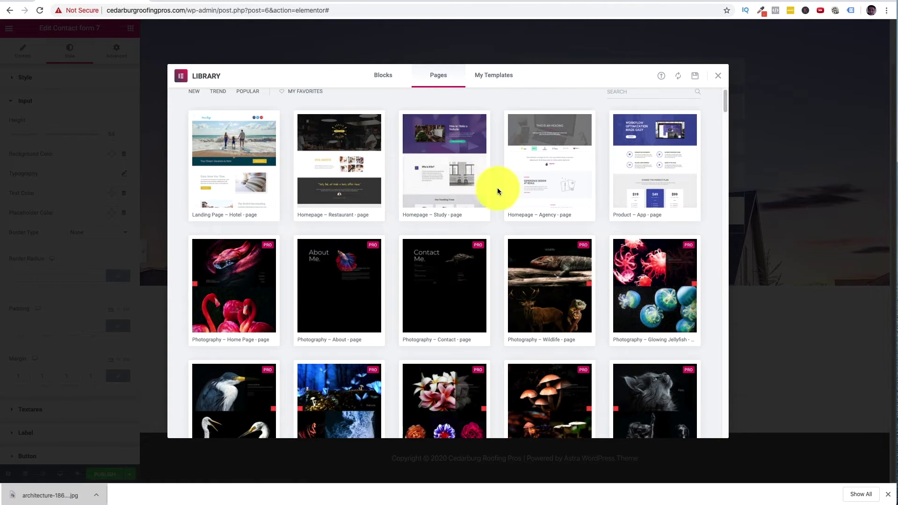
{"action": "scroll", "coordinate": [510, 197], "scroll_direction": "down", "scroll_amount": 3}
{"action": "scroll", "coordinate": [512, 200], "scroll_direction": "up", "scroll_amount": 4}
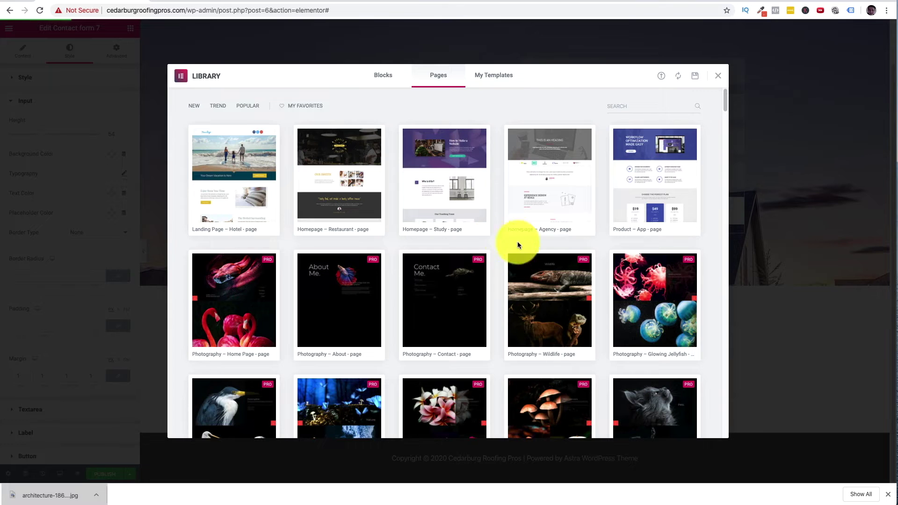
{"action": "left_click", "coordinate": [393, 77]}
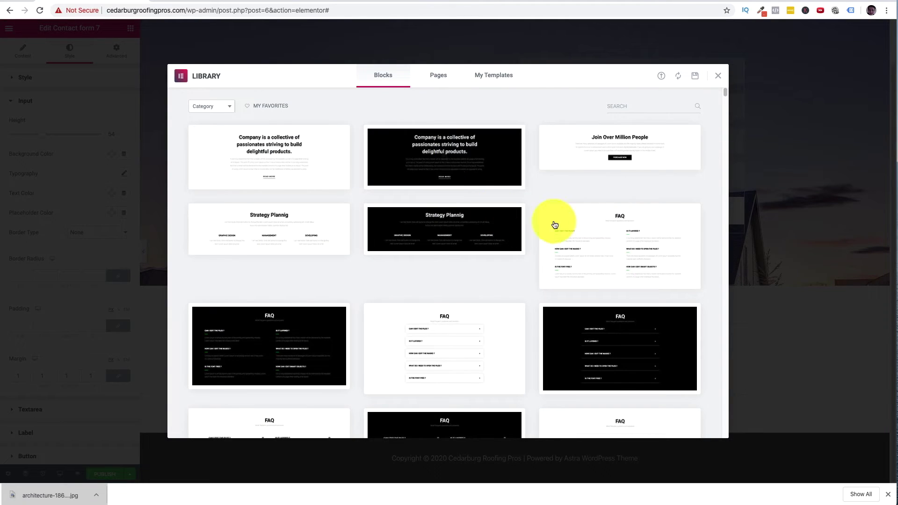
{"action": "scroll", "coordinate": [452, 213], "scroll_direction": "down", "scroll_amount": 1}
{"action": "scroll", "coordinate": [341, 195], "scroll_direction": "down", "scroll_amount": 1}
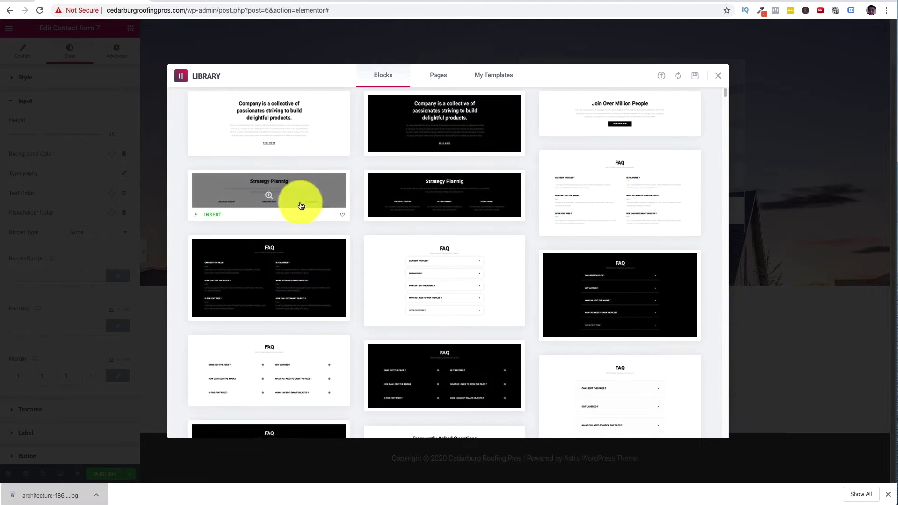
{"action": "scroll", "coordinate": [457, 235], "scroll_direction": "down", "scroll_amount": 5}
{"action": "scroll", "coordinate": [521, 268], "scroll_direction": "down", "scroll_amount": 10}
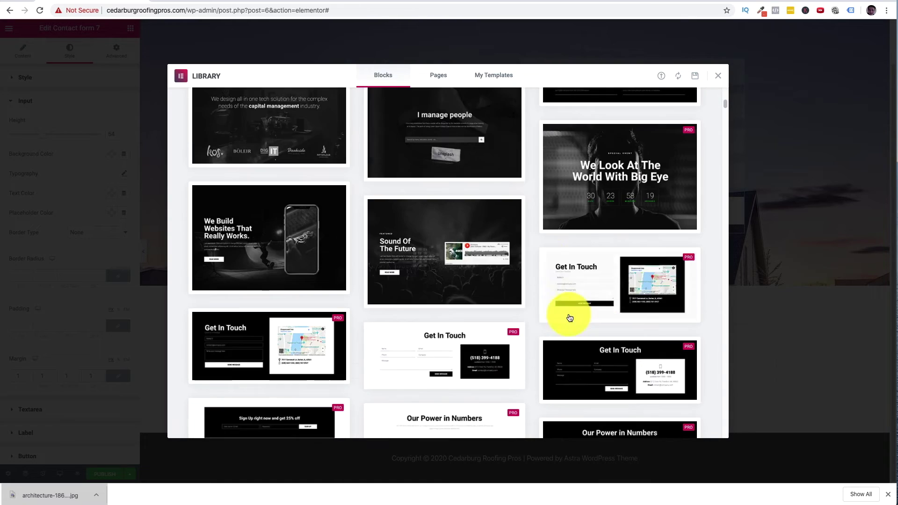
{"action": "scroll", "coordinate": [412, 339], "scroll_direction": "down", "scroll_amount": 10}
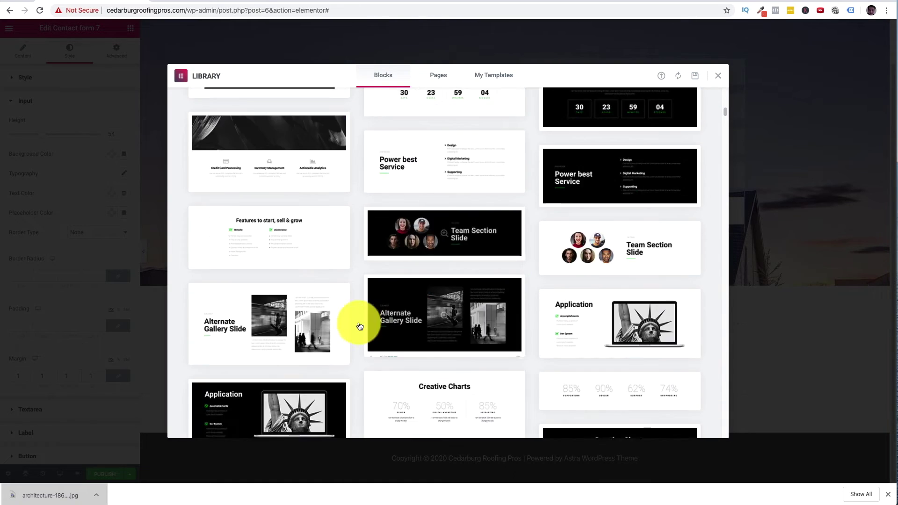
{"action": "scroll", "coordinate": [402, 309], "scroll_direction": "down", "scroll_amount": 5}
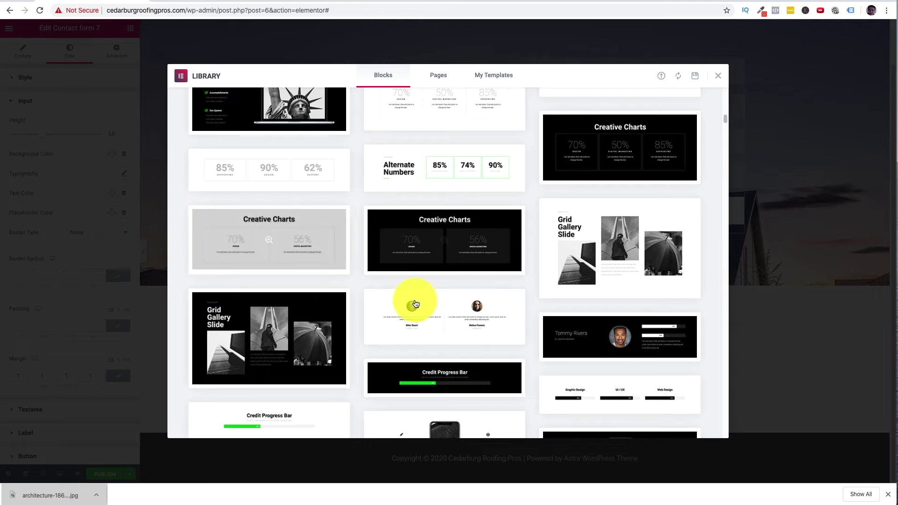
{"action": "scroll", "coordinate": [427, 302], "scroll_direction": "down", "scroll_amount": 10}
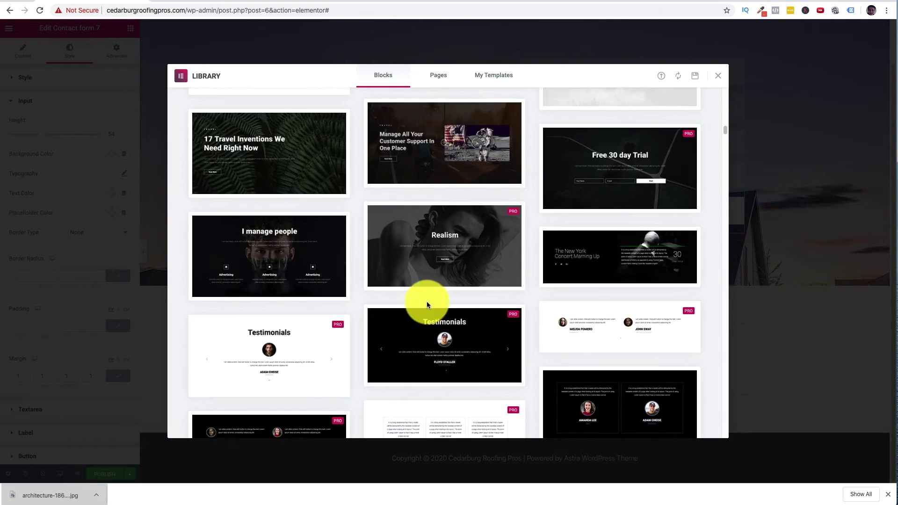
{"action": "scroll", "coordinate": [429, 303], "scroll_direction": "down", "scroll_amount": 10}
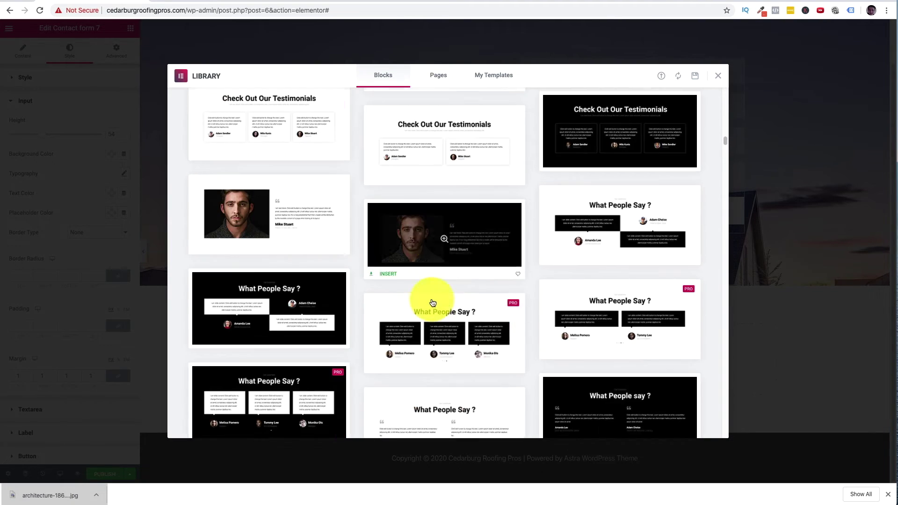
{"action": "scroll", "coordinate": [432, 300], "scroll_direction": "down", "scroll_amount": 10}
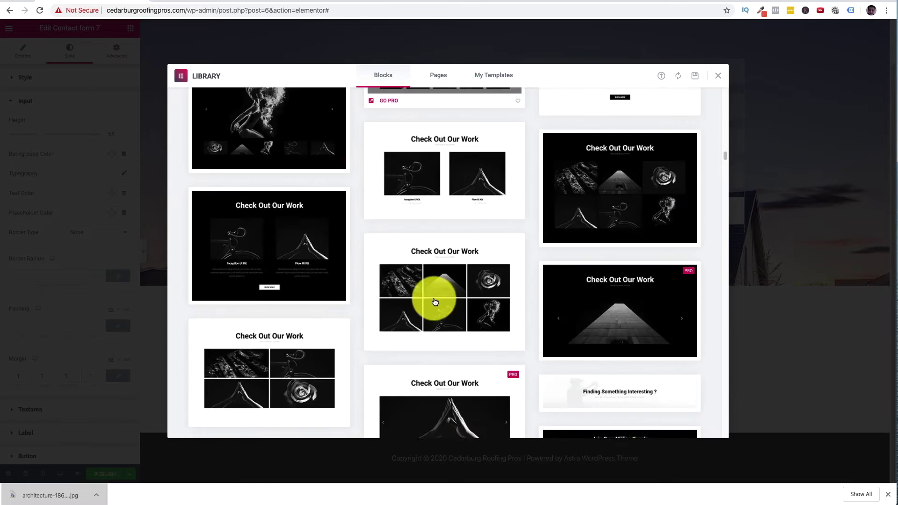
{"action": "scroll", "coordinate": [435, 301], "scroll_direction": "down", "scroll_amount": 10}
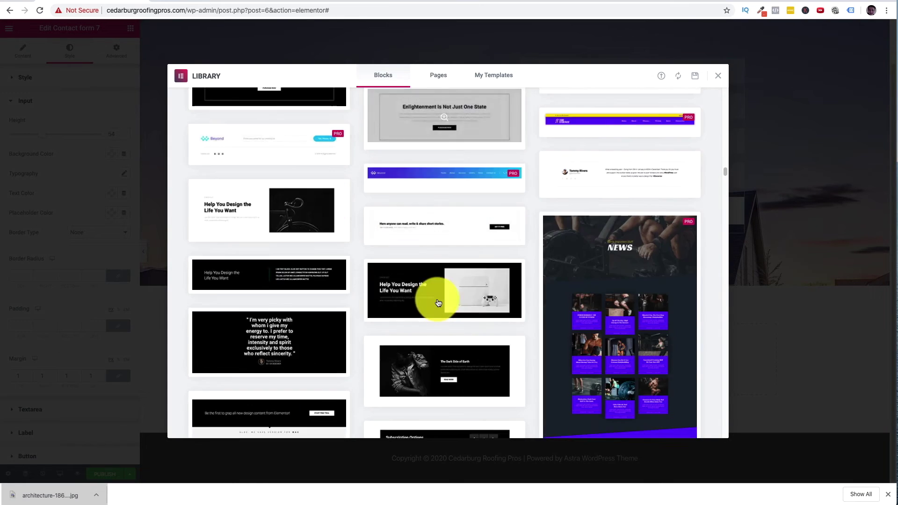
{"action": "scroll", "coordinate": [438, 304], "scroll_direction": "down", "scroll_amount": 10}
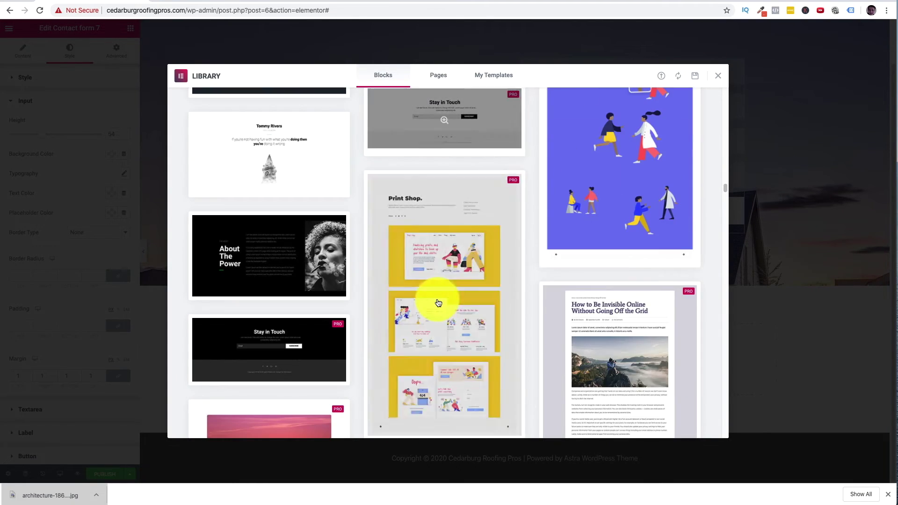
{"action": "scroll", "coordinate": [439, 301], "scroll_direction": "down", "scroll_amount": 10}
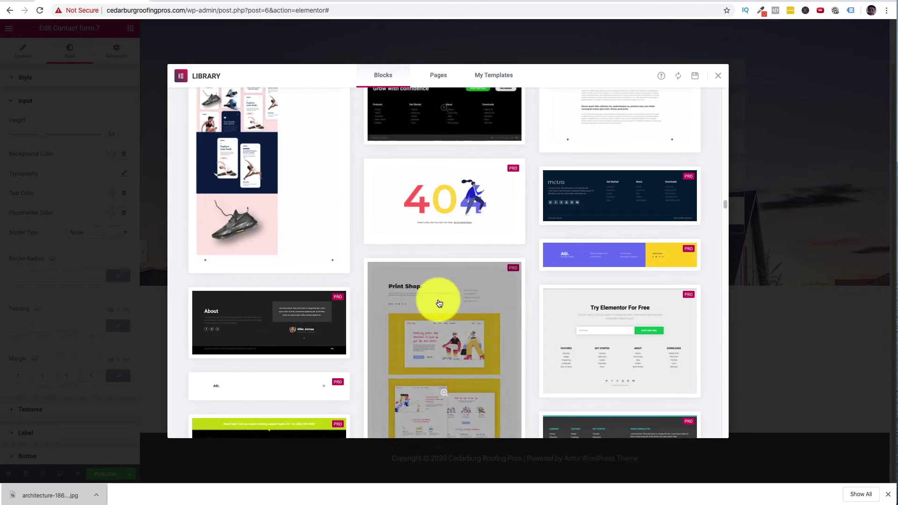
{"action": "scroll", "coordinate": [439, 302], "scroll_direction": "down", "scroll_amount": 10}
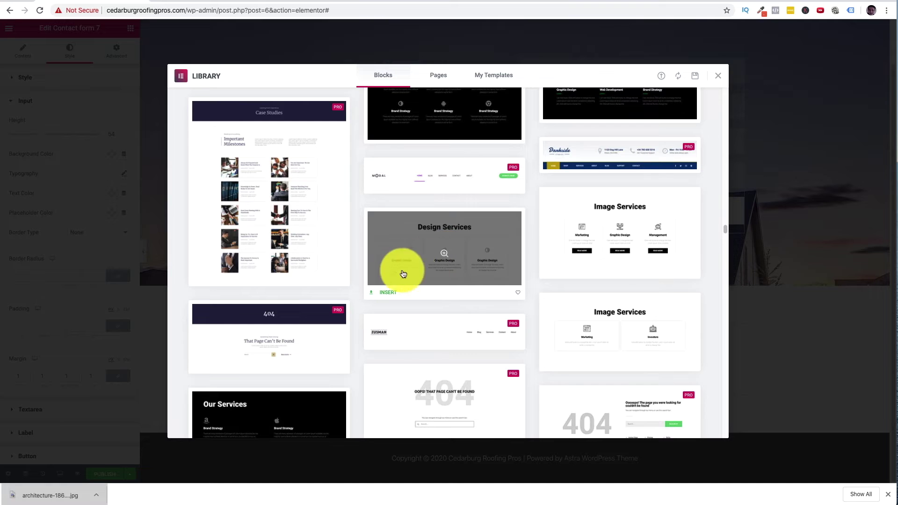
{"action": "mouse_move", "coordinate": [392, 291]}
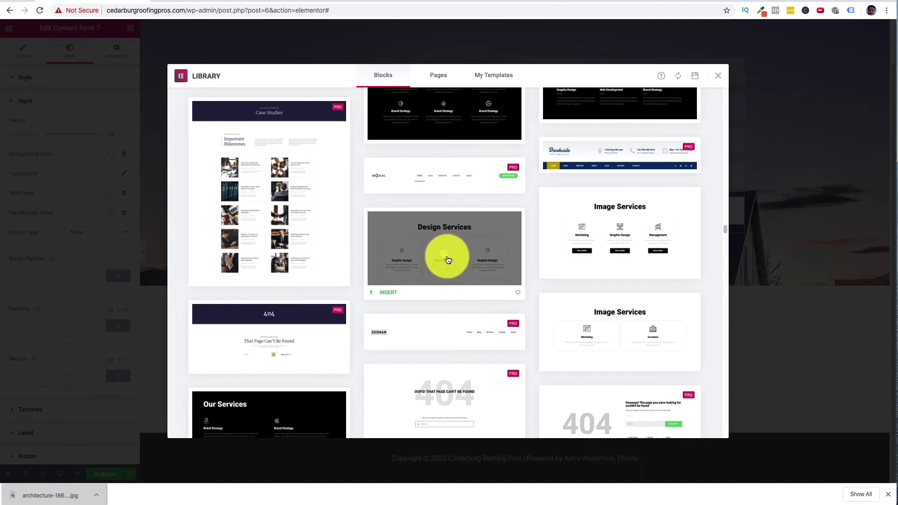
{"action": "left_click", "coordinate": [390, 291]}
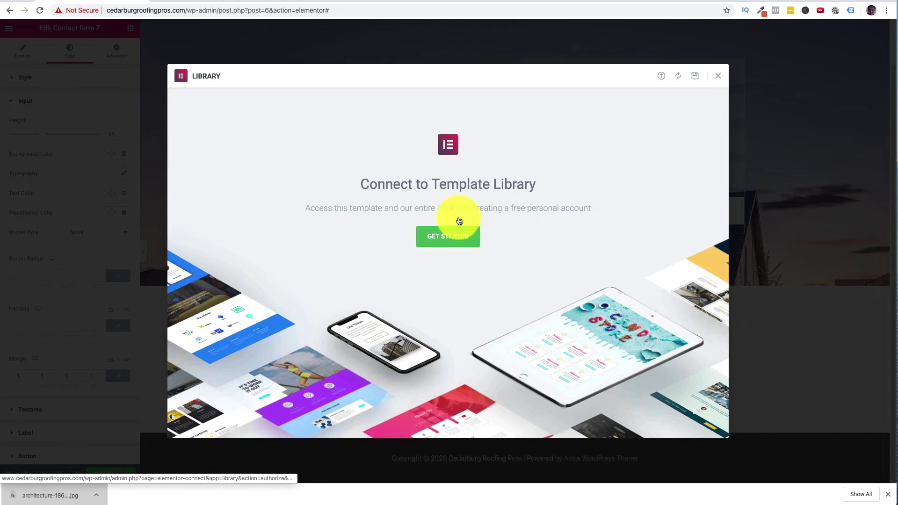
- Connect to the template library and close the library dialog
{"action": "left_click", "coordinate": [457, 239]}
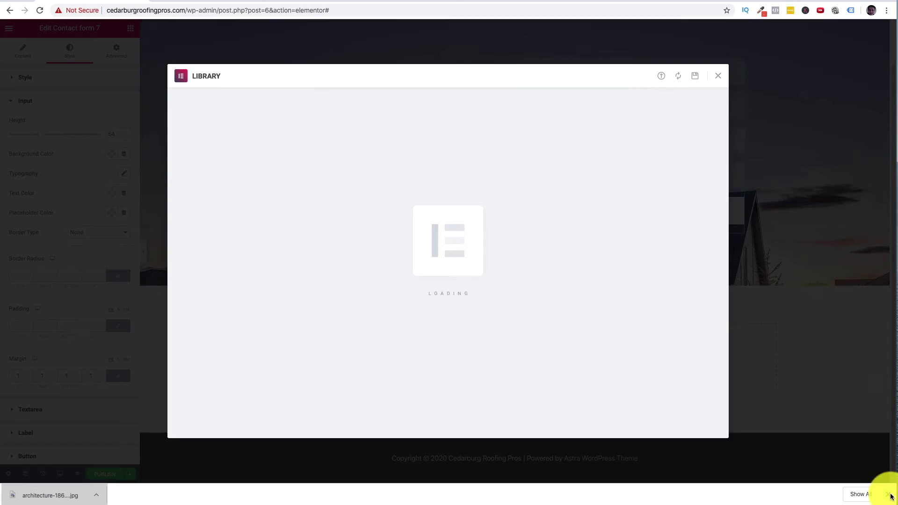
{"action": "left_click", "coordinate": [889, 495]}
{"action": "key", "text": "Escape"}
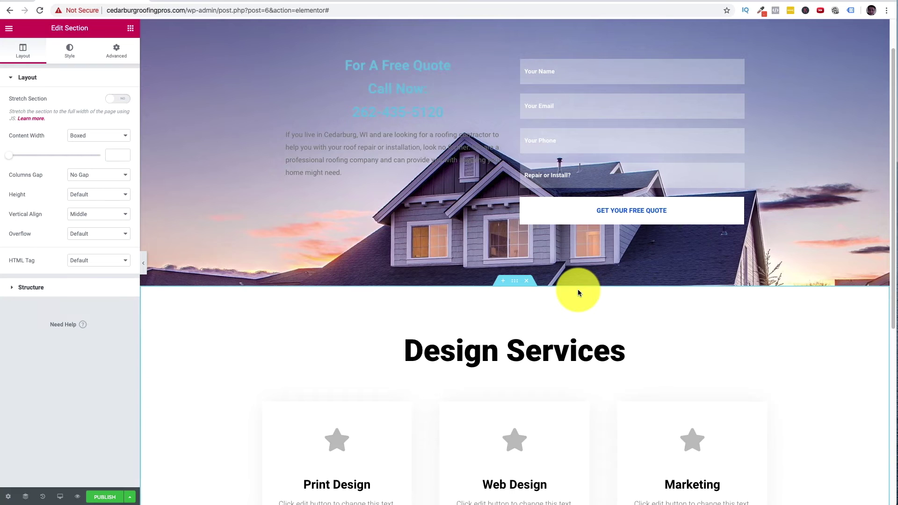
- Replace the Design Services heading with 'Need A Roofing Contractor In Cedarburg'
{"action": "scroll", "coordinate": [578, 293], "scroll_direction": "down", "scroll_amount": 4}
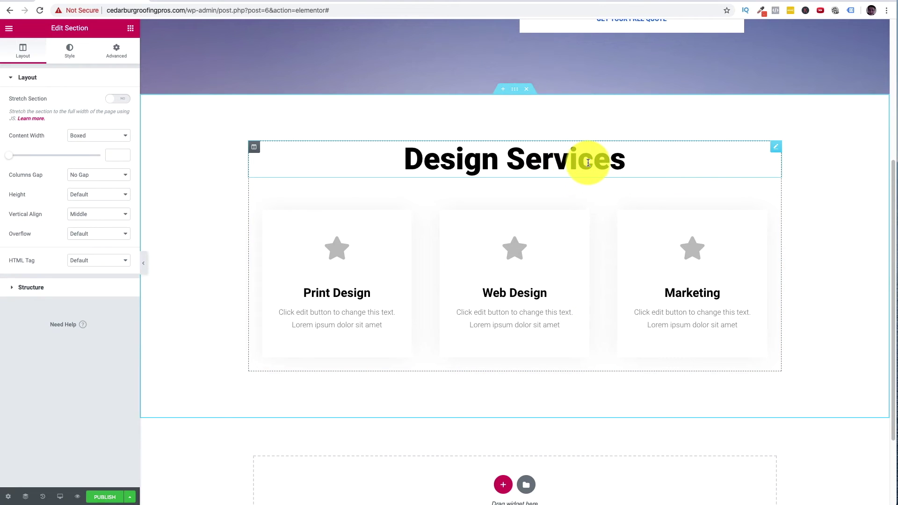
{"action": "triple_click", "coordinate": [588, 163]}
{"action": "type", "text": "Nee"}
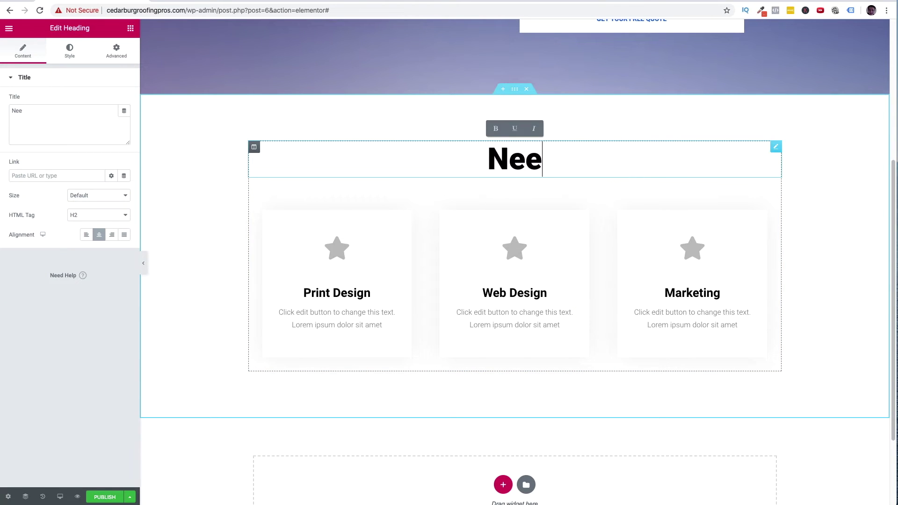
{"action": "type", "text": "d A Roofing "}
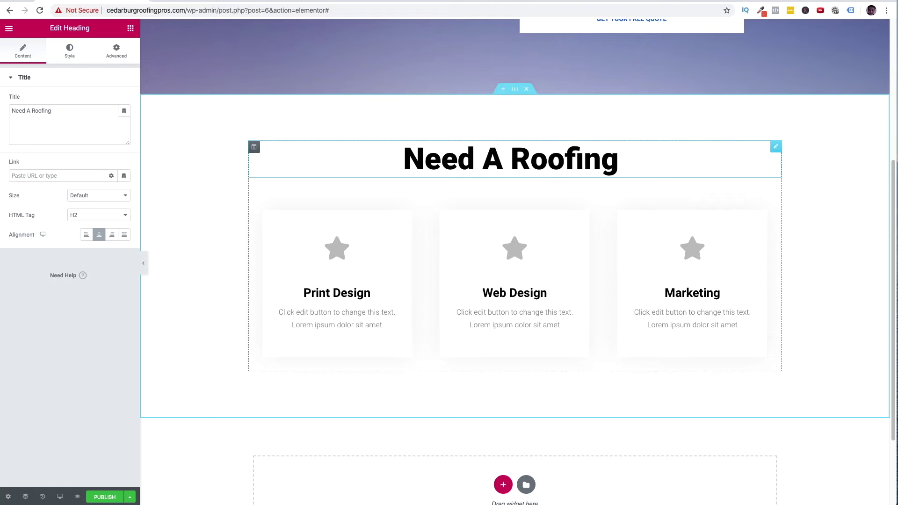
{"action": "type", "text": "Comp"}
{"action": "key", "text": "BackSpace"}
{"action": "key", "text": "BackSpace"}
{"action": "type", "text": "ntractor in"}
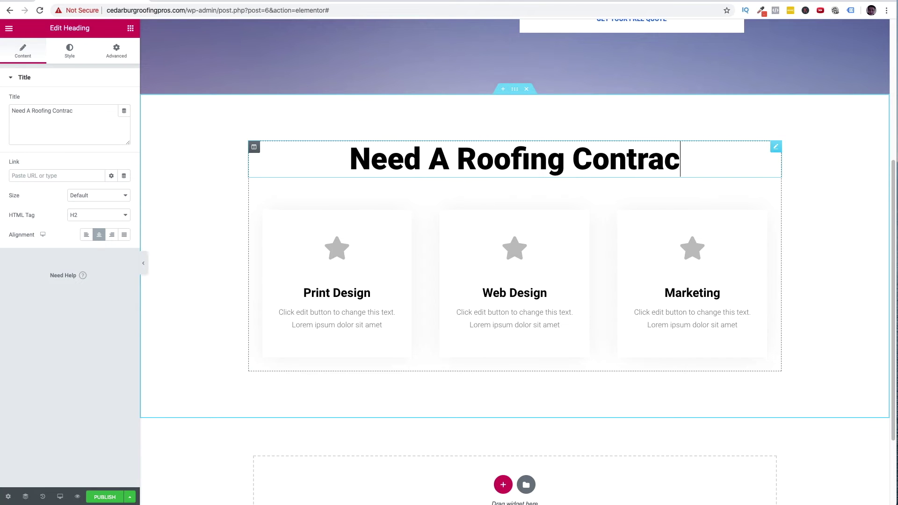
{"action": "key", "text": "BackSpace"}
{"action": "key", "text": "BackSpace"}
{"action": "type", "text": "In Cedr"}
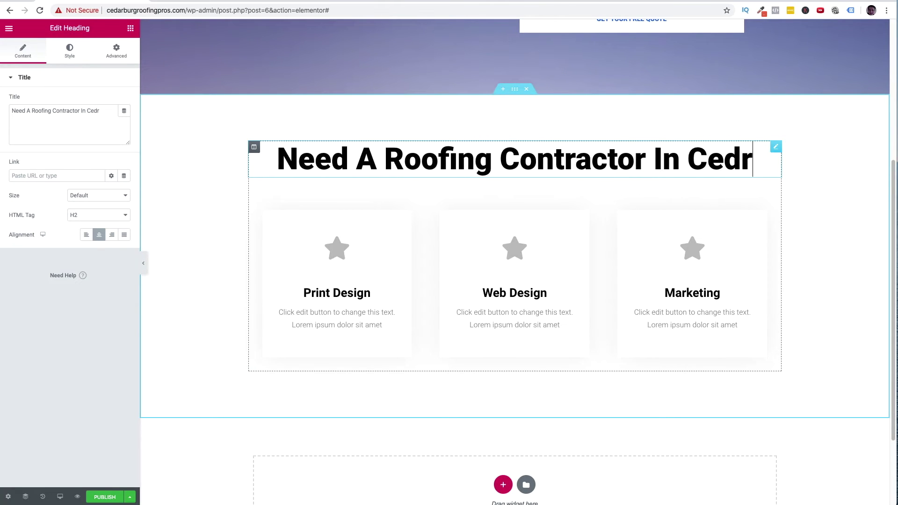
{"action": "key", "text": "BackSpace"}
{"action": "type", "text": "ar"}
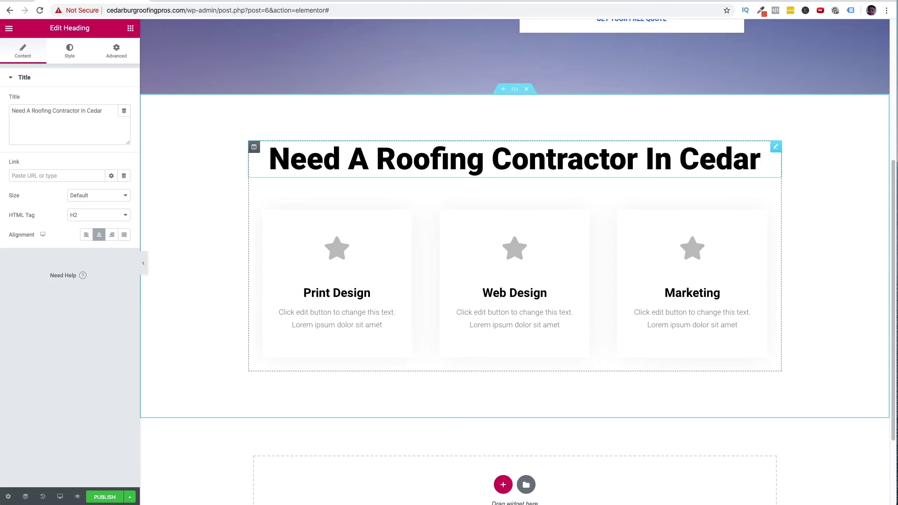
{"action": "type", "text": "burg"}
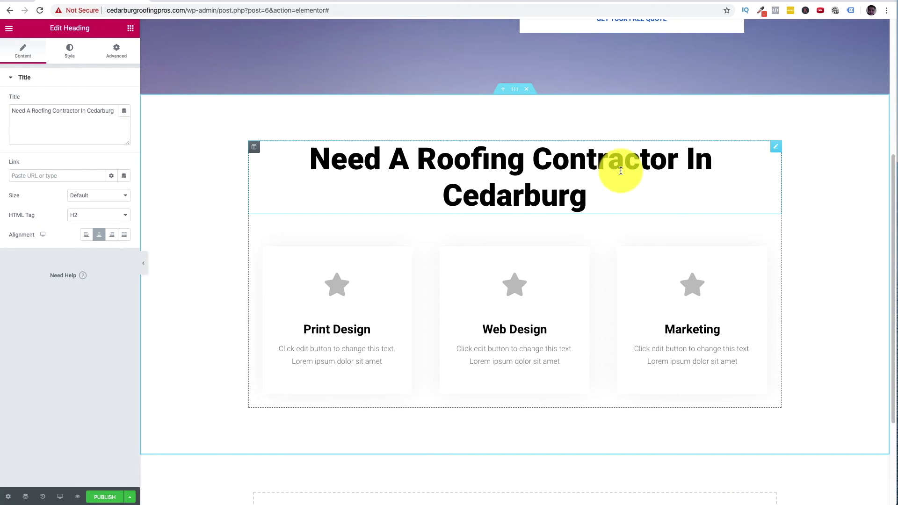
{"action": "left_click_drag", "start_coordinate": [624, 194], "coordinate": [272, 152]}
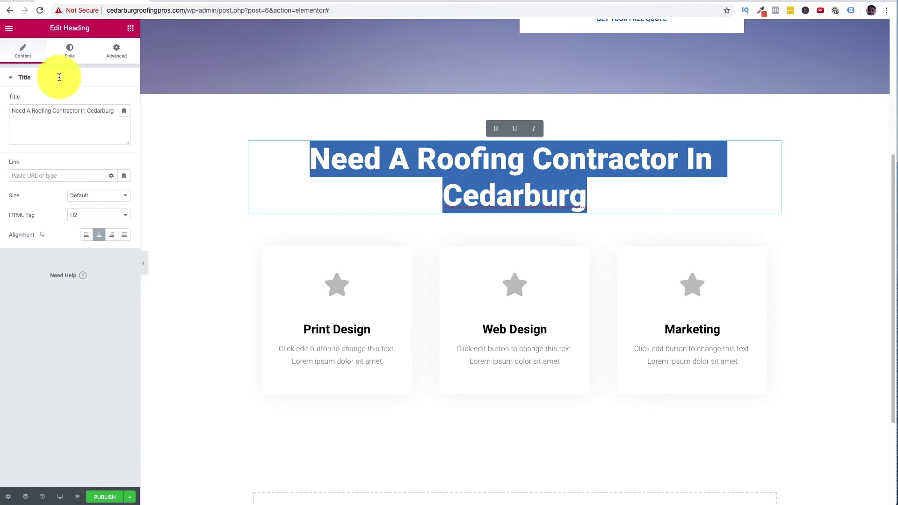
- Try the heading as H3 and H4, then set its tag back to H2
{"action": "left_click", "coordinate": [67, 57]}
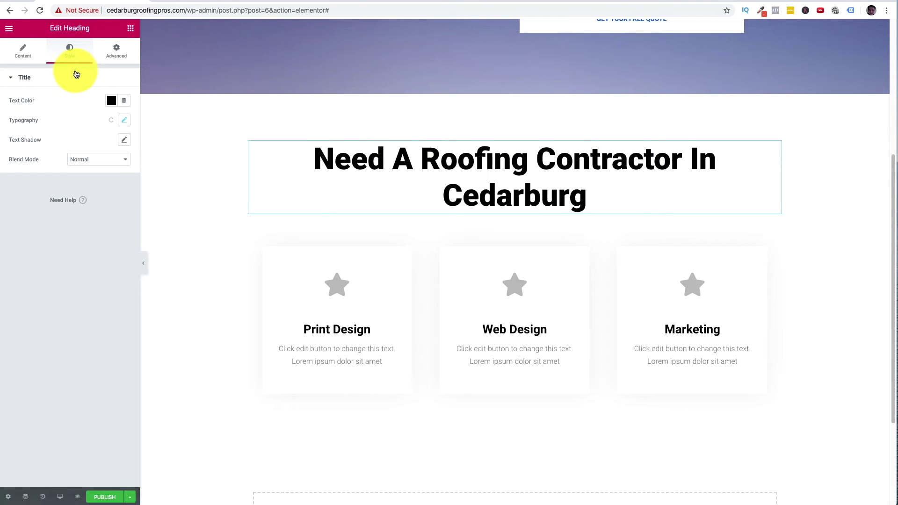
{"action": "left_click", "coordinate": [113, 52]}
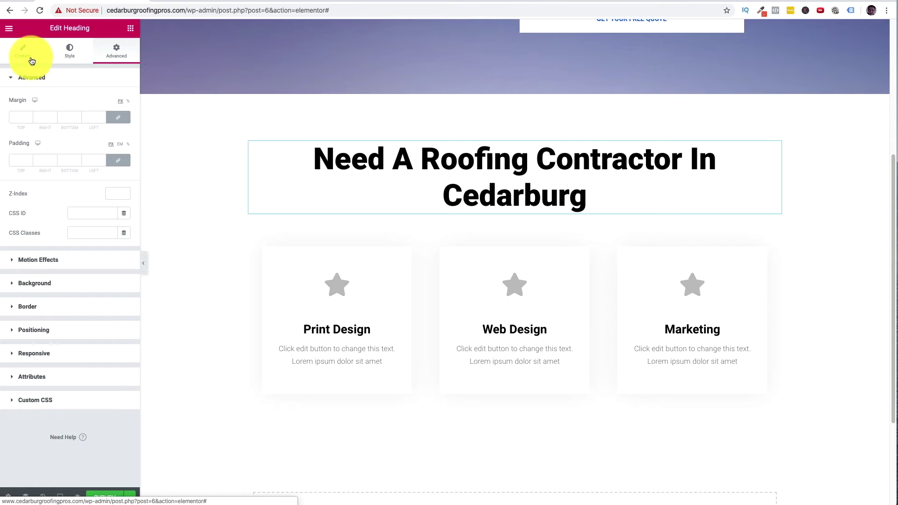
{"action": "left_click", "coordinate": [22, 53]}
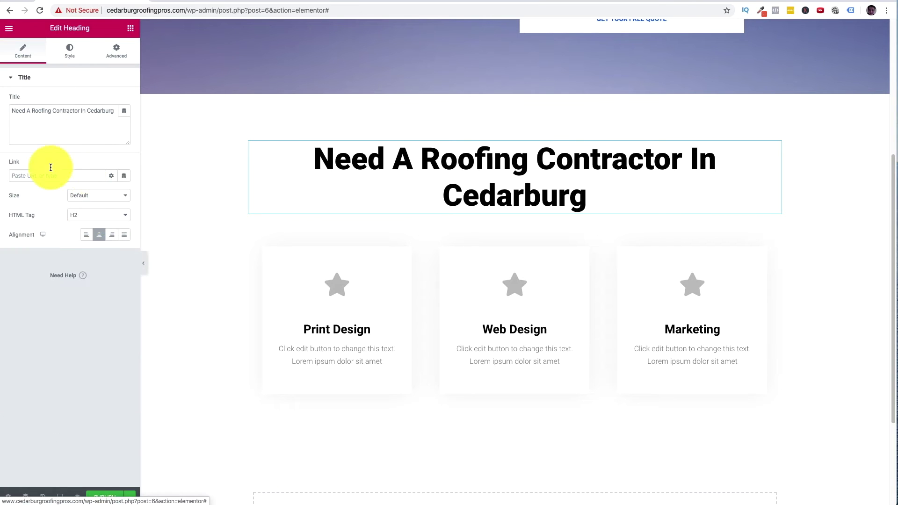
{"action": "left_click", "coordinate": [92, 215]}
{"action": "left_click", "coordinate": [95, 223]}
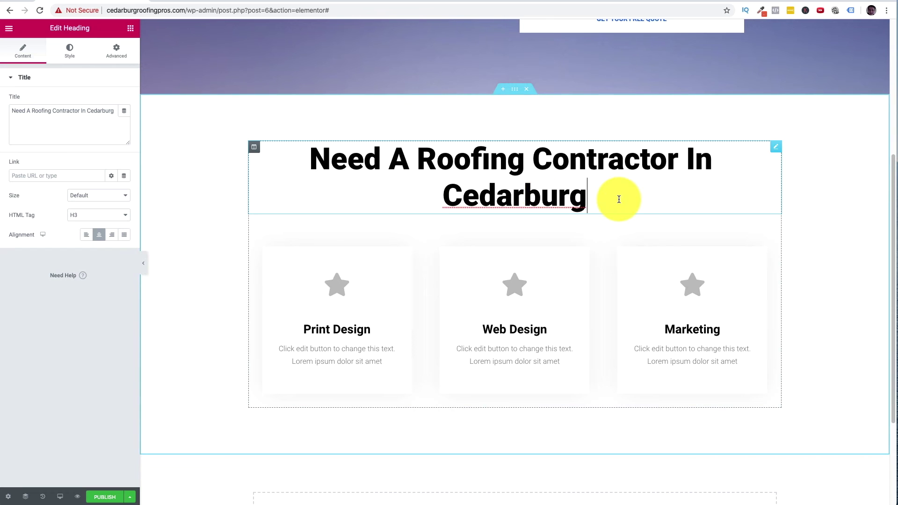
{"action": "left_click_drag", "start_coordinate": [622, 197], "coordinate": [226, 120]}
{"action": "left_click", "coordinate": [96, 211]}
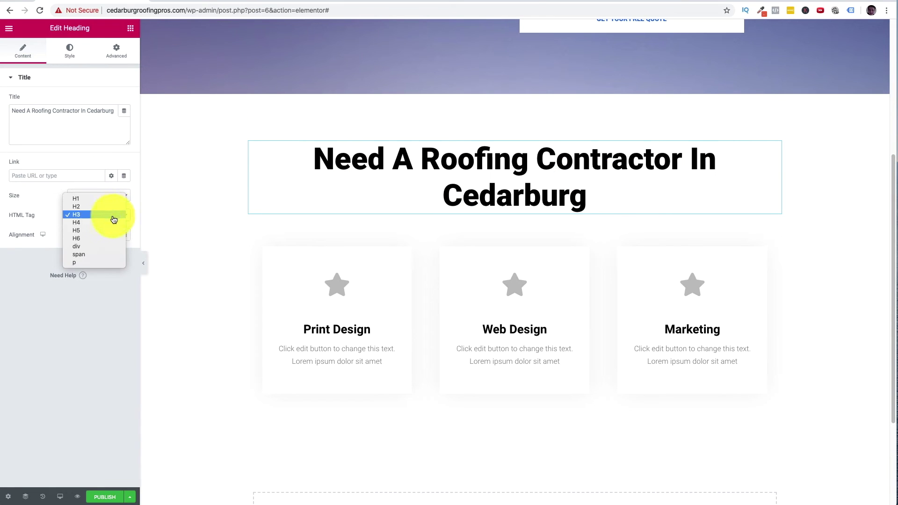
{"action": "left_click", "coordinate": [100, 224]}
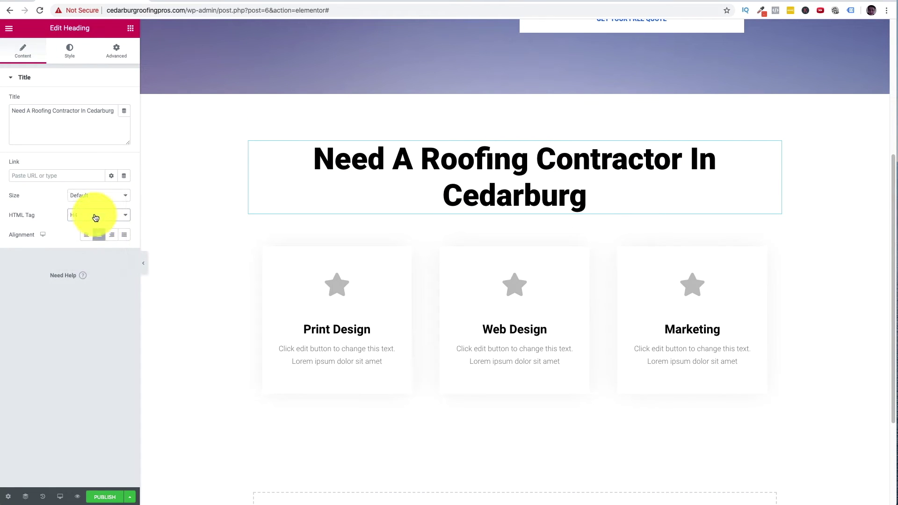
{"action": "left_click", "coordinate": [490, 159]}
{"action": "triple_click", "coordinate": [490, 159]}
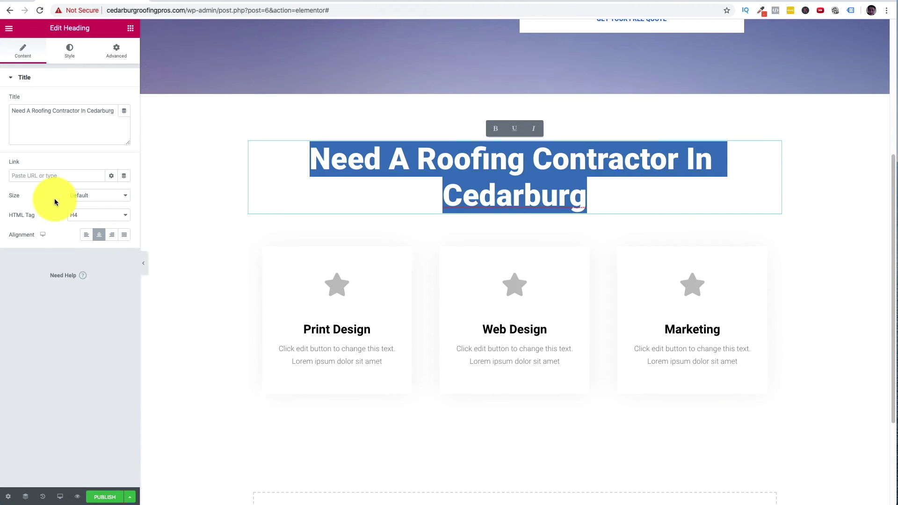
{"action": "left_click", "coordinate": [86, 216]}
{"action": "left_click", "coordinate": [87, 199]}
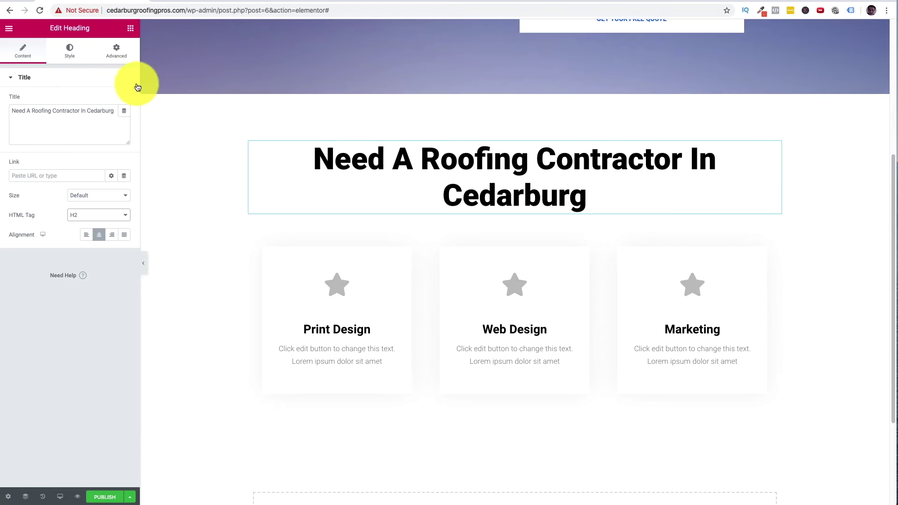
- Shrink the heading's typography size from 65 to 58 px so it fits one line
{"action": "left_click", "coordinate": [65, 52]}
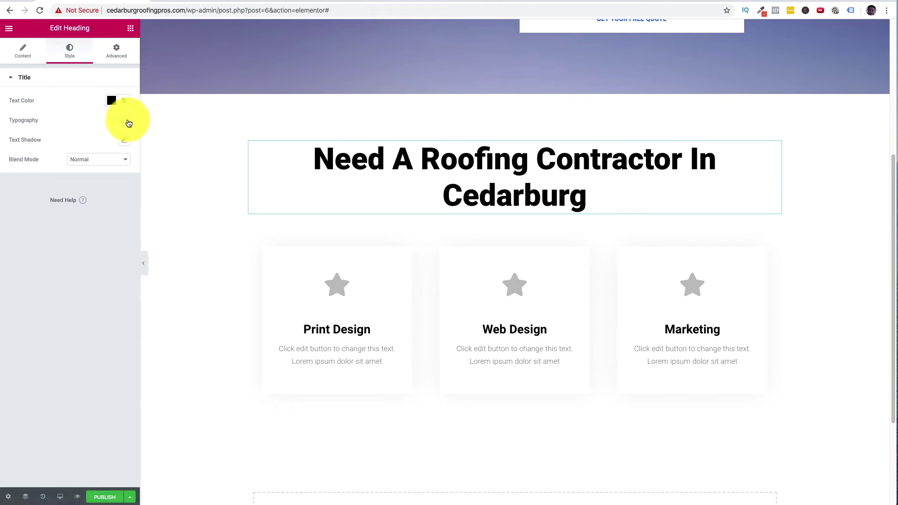
{"action": "left_click", "coordinate": [124, 120]}
{"action": "left_click_drag", "start_coordinate": [43, 186], "coordinate": [39, 182]}
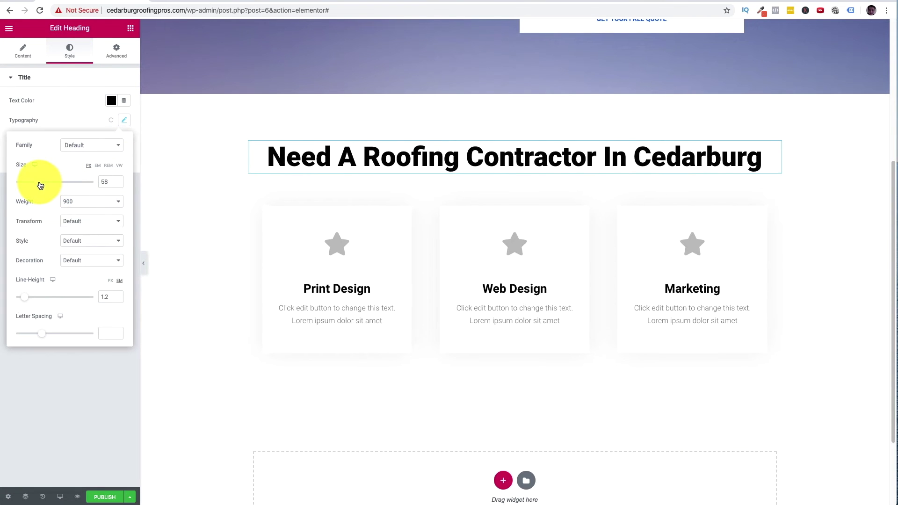
{"action": "left_click", "coordinate": [182, 172]}
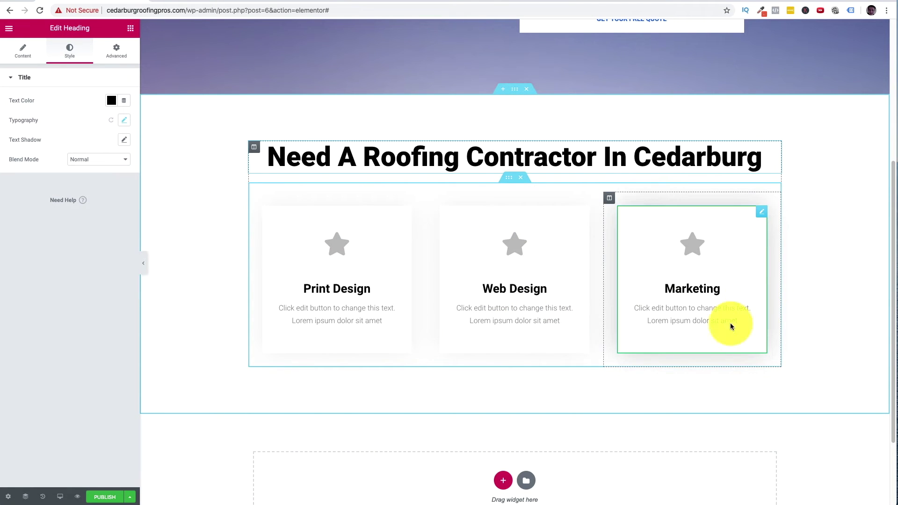
- Retitle the first card 'Hours' with '24/7 Emergency Service' and '8AM - 5PM' on two lines
{"action": "triple_click", "coordinate": [345, 291]}
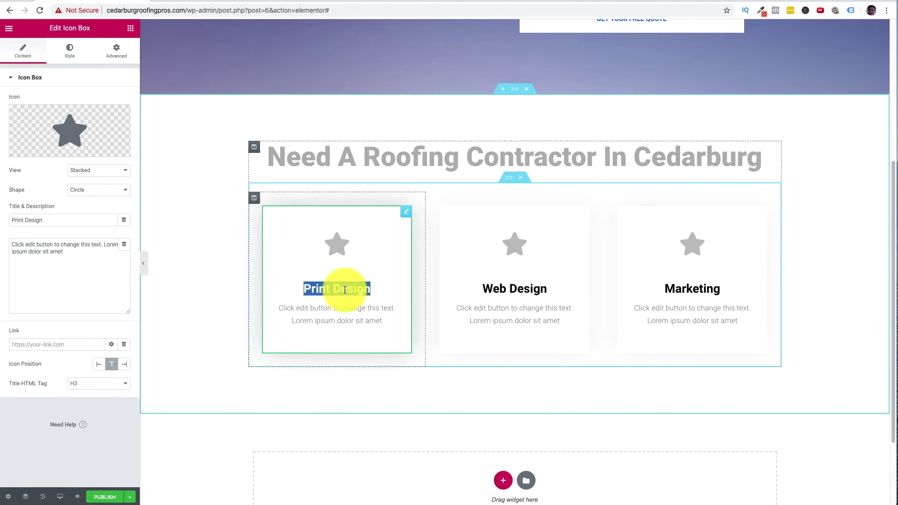
{"action": "type", "text": "Hours"}
{"action": "left_click", "coordinate": [387, 321]}
{"action": "triple_click", "coordinate": [276, 308]}
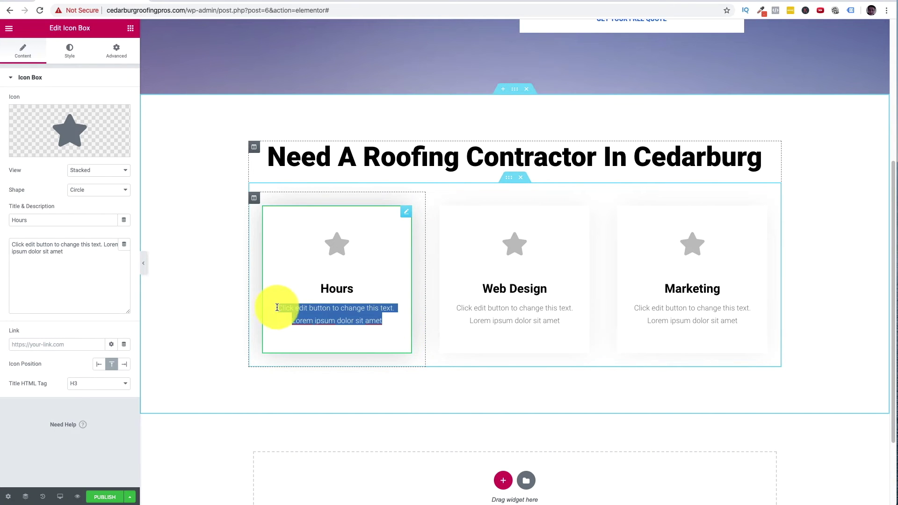
{"action": "type", "text": "24/7 Emergency Service"}
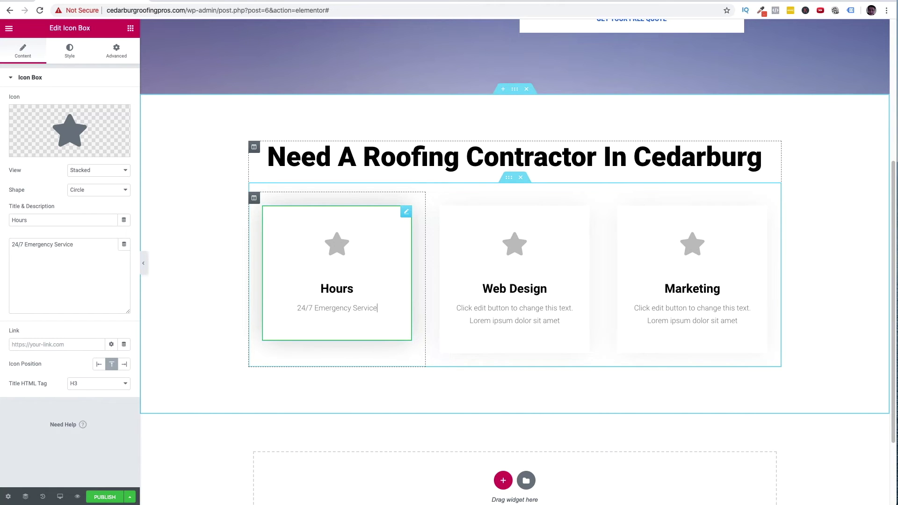
{"action": "key", "text": "Return"}
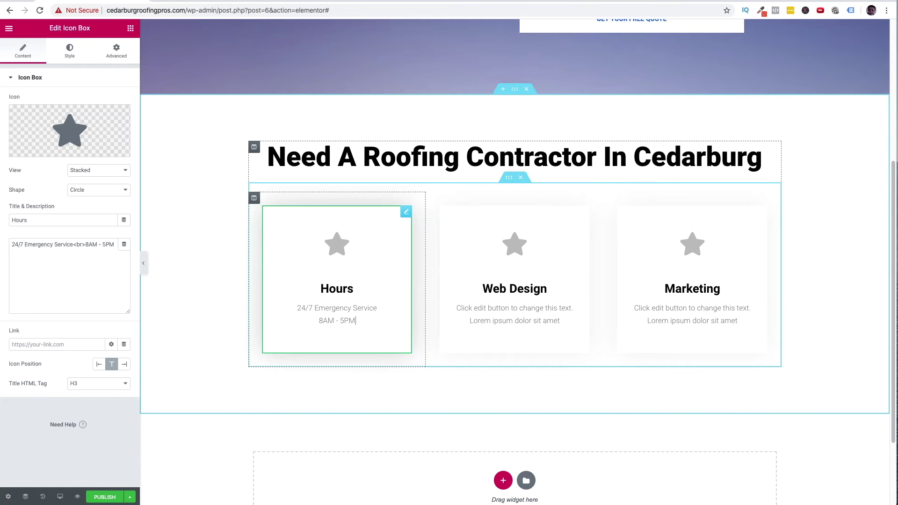
{"action": "left_click", "coordinate": [475, 282]}
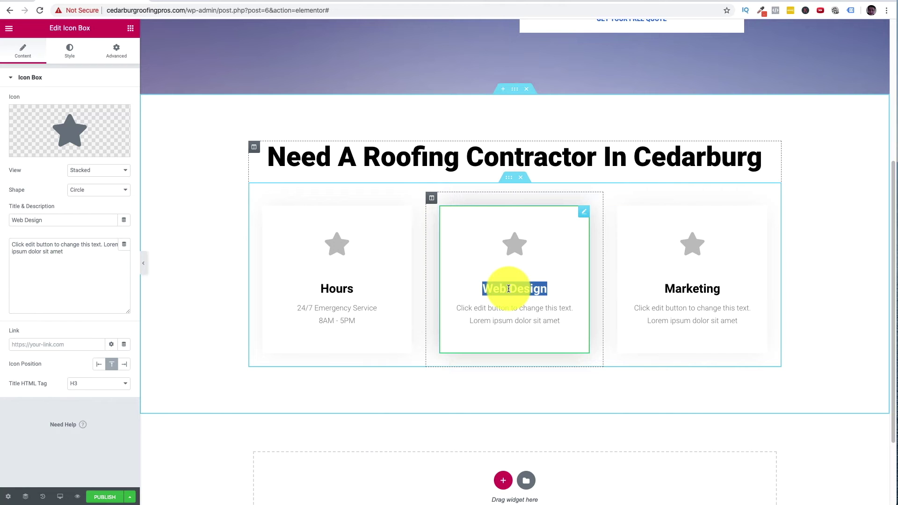
- Retitle the second icon box 'Call'
{"action": "type", "text": "Call"}
{"action": "scroll", "coordinate": [417, 140], "scroll_direction": "up", "scroll_amount": 5}
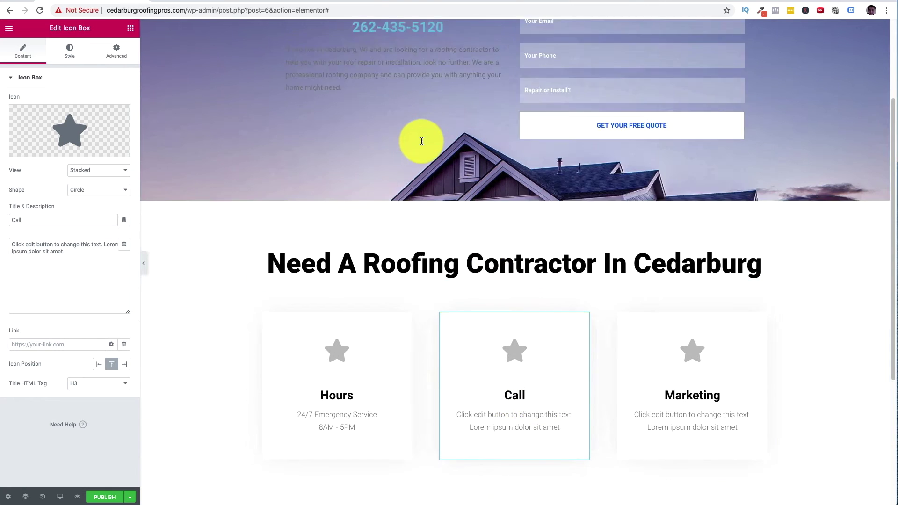
{"action": "left_click_drag", "start_coordinate": [445, 157], "coordinate": [350, 160]}
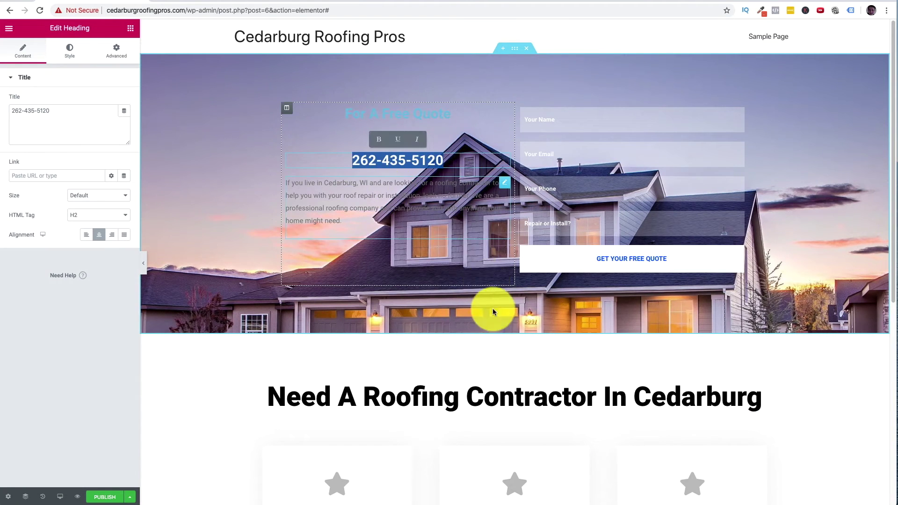
{"action": "scroll", "coordinate": [505, 295], "scroll_direction": "down", "scroll_amount": 5}
- Replace the Call box's description with the company phone number and add a new line below
{"action": "triple_click", "coordinate": [517, 225]}
{"action": "key", "text": "ctrl+v"}
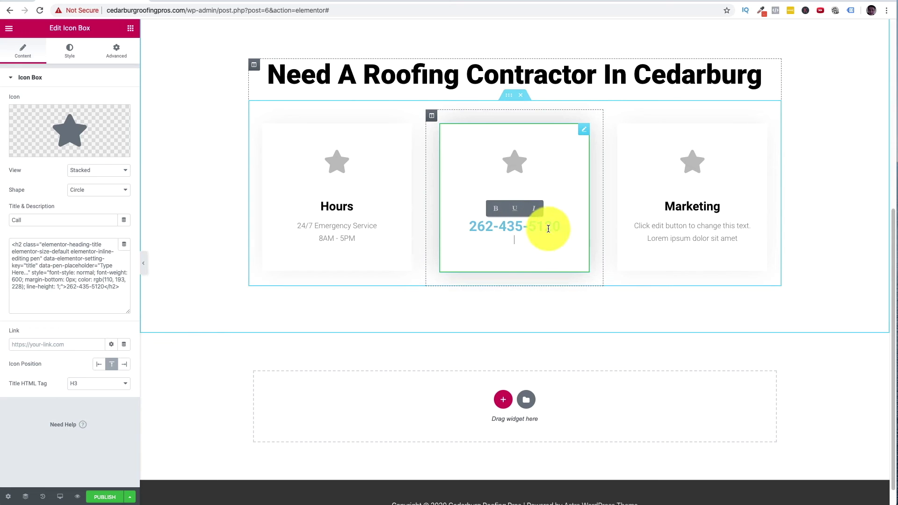
{"action": "left_click_drag", "start_coordinate": [565, 253], "coordinate": [462, 224]}
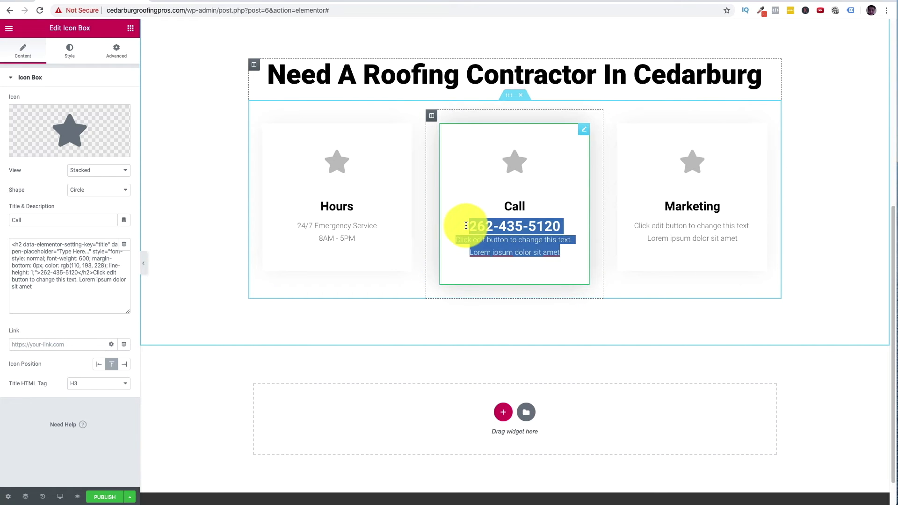
{"action": "key", "text": "BackSpace"}
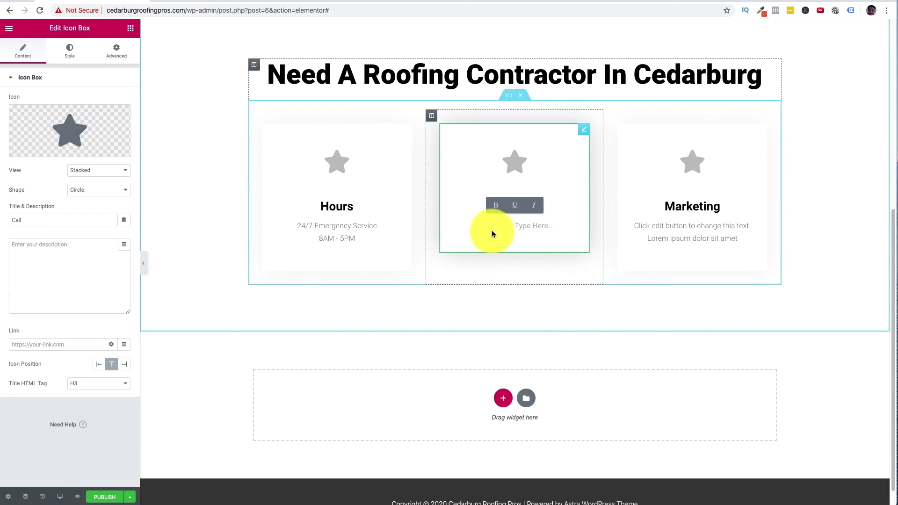
{"action": "scroll", "coordinate": [451, 226], "scroll_direction": "up", "scroll_amount": 5}
{"action": "type", "text": "26"}
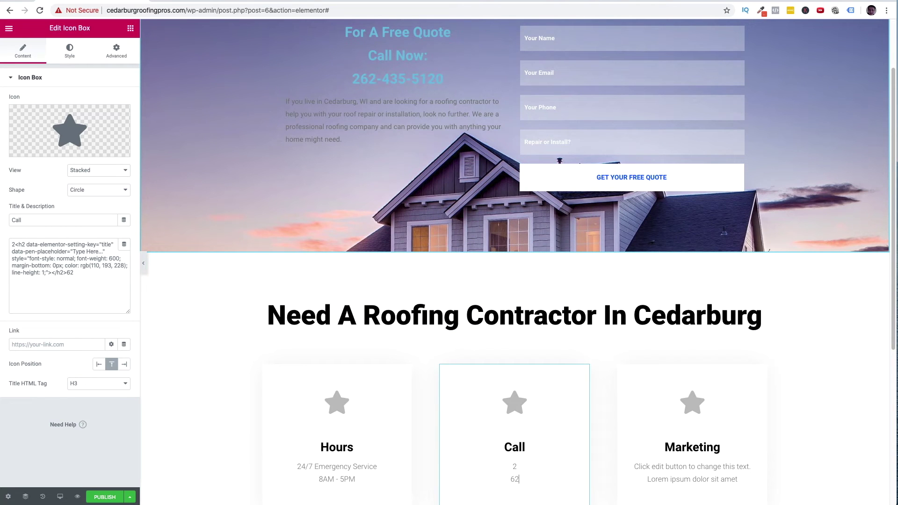
{"action": "key", "text": "ctrl+a"}
{"action": "type", "text": "26"}
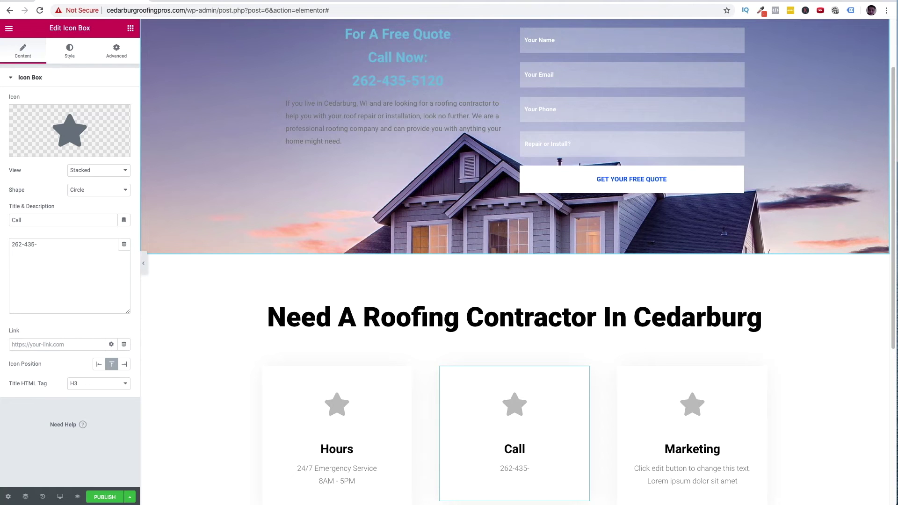
{"action": "scroll", "coordinate": [508, 355], "scroll_direction": "down", "scroll_amount": 3}
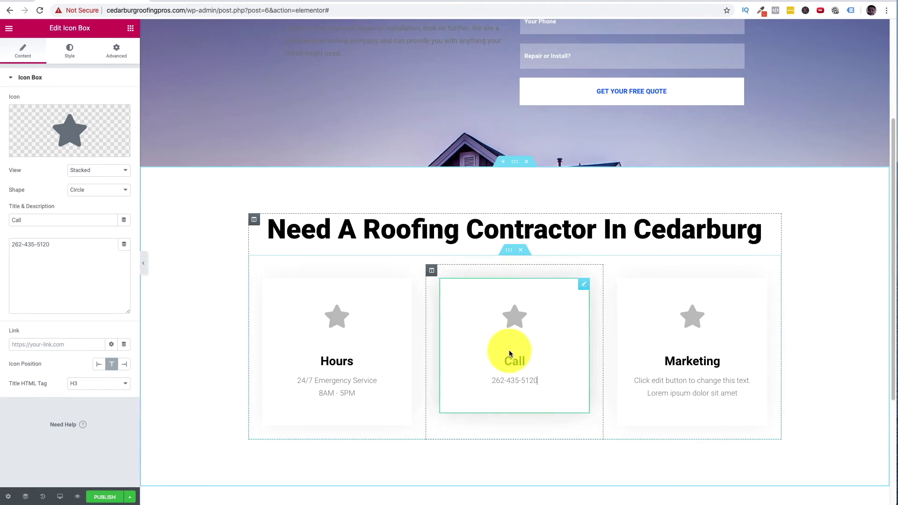
{"action": "left_click", "coordinate": [565, 350]}
{"action": "key", "text": "Return"}
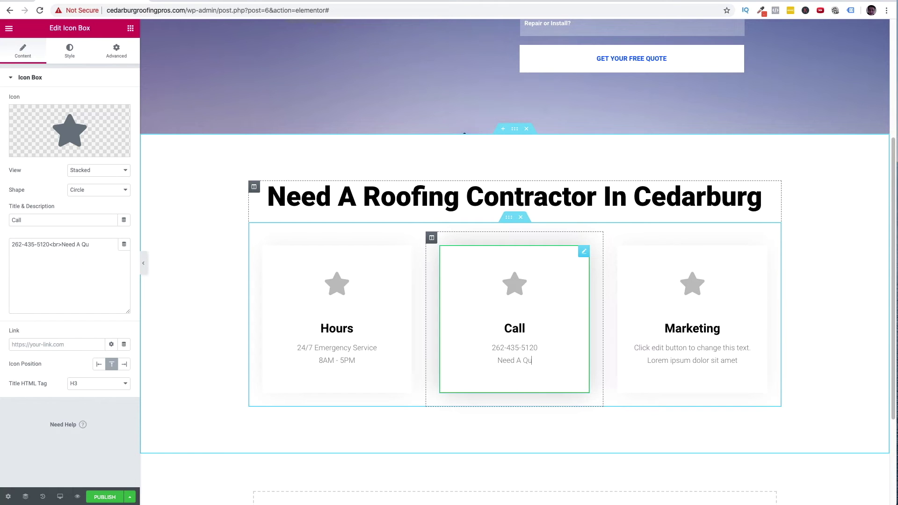
- Finish the 'Need A Quote?' line and retitle the third card 'Ready'
{"action": "type", "text": "ote?"}
{"action": "left_click", "coordinate": [697, 331]}
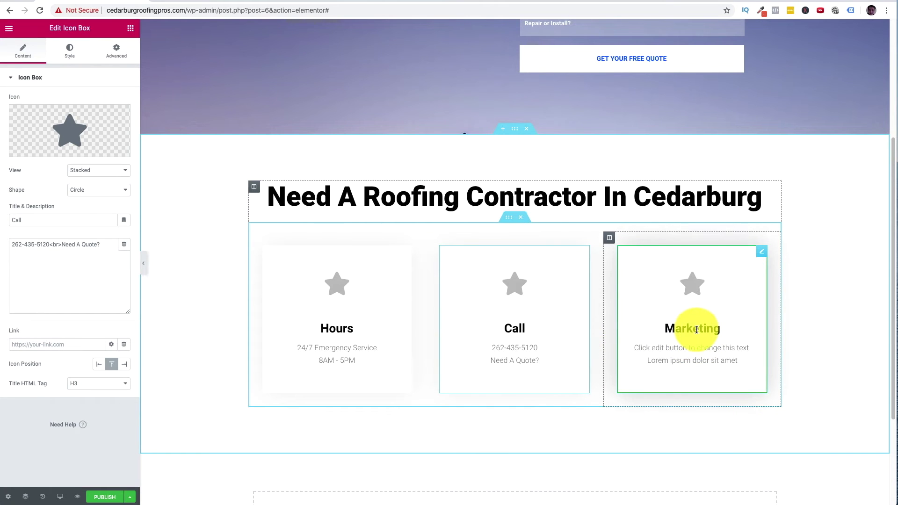
{"action": "double_click", "coordinate": [696, 329]}
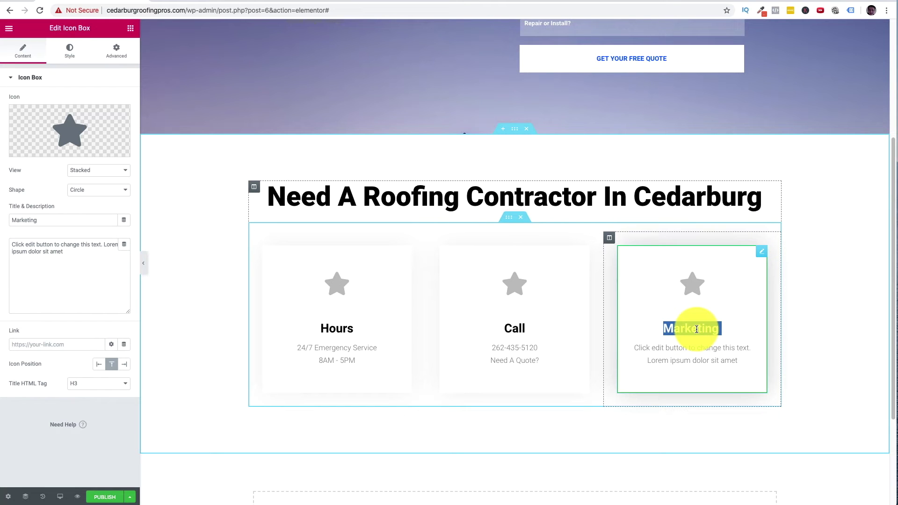
{"action": "type", "text": "REad"}
{"action": "key", "text": "BackSpace"}
{"action": "key", "text": "BackSpace"}
{"action": "key", "text": "BackSpace"}
{"action": "type", "text": "eady"}
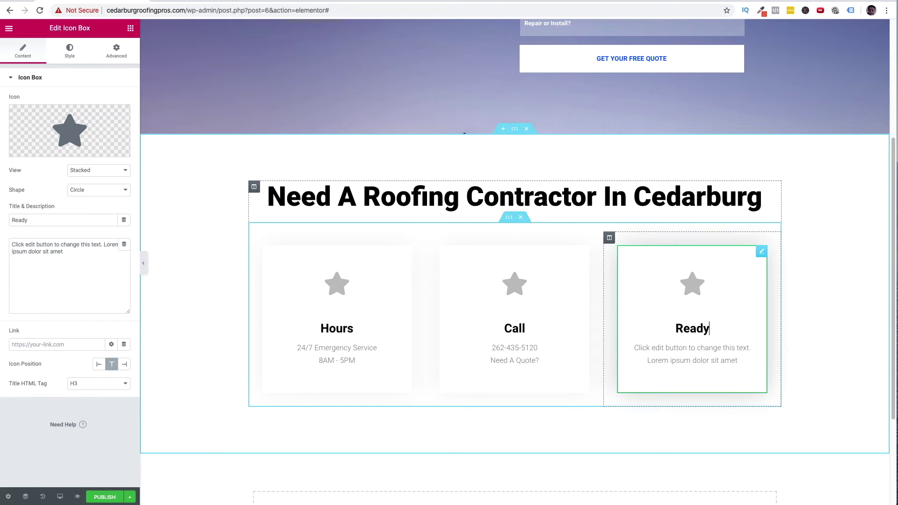
- Set the Ready card's description to 'We're Standing By' and 'Help Is Just A Call Away' on two lines
{"action": "left_click_drag", "start_coordinate": [734, 361], "coordinate": [632, 349]}
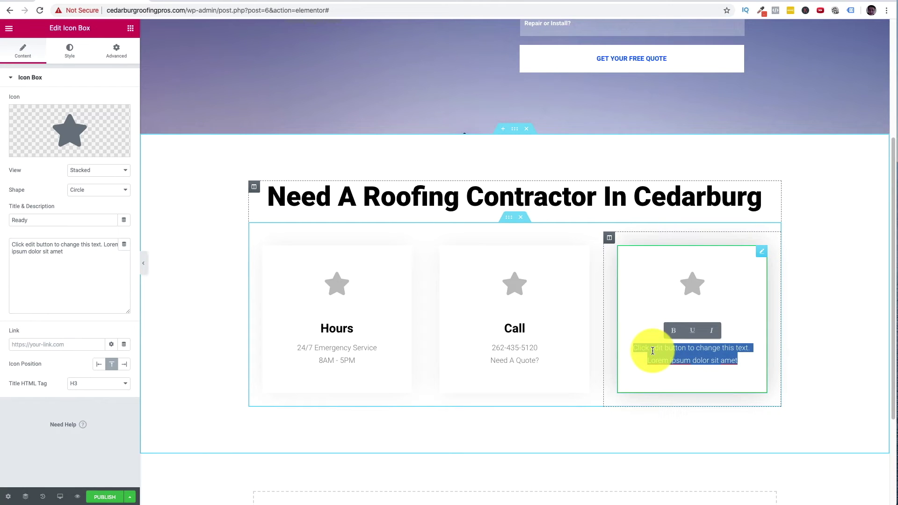
{"action": "type", "text": "We're standing by"}
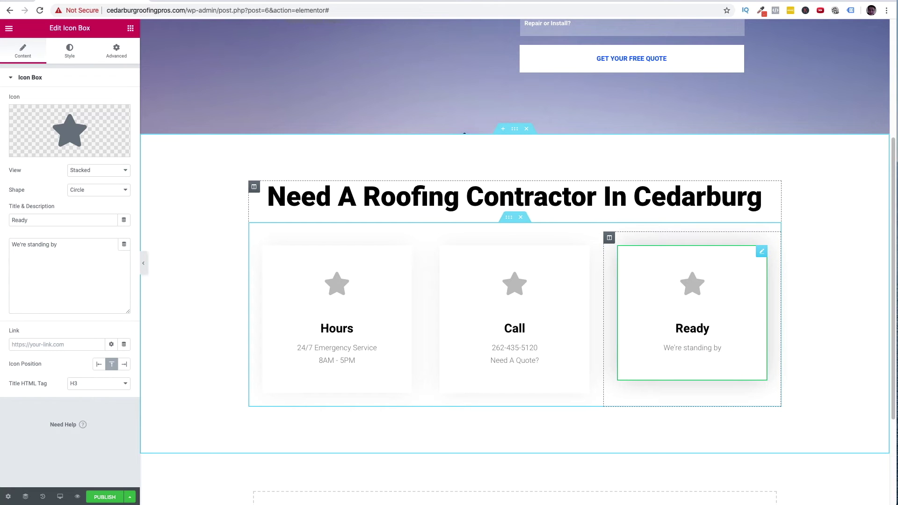
{"action": "key", "text": "BackSpace"}
{"action": "key", "text": "BackSpace"}
{"action": "key", "text": "BackSpace"}
{"action": "key", "text": "BackSpace"}
{"action": "key", "text": "BackSpace"}
{"action": "key", "text": "BackSpace"}
{"action": "key", "text": "BackSpace"}
{"action": "key", "text": "BackSpace"}
{"action": "key", "text": "BackSpace"}
{"action": "key", "text": "BackSpace"}
{"action": "key", "text": "BackSpace"}
{"action": "key", "text": "BackSpace"}
{"action": "type", "text": "tanding By"}
{"action": "key", "text": "Return"}
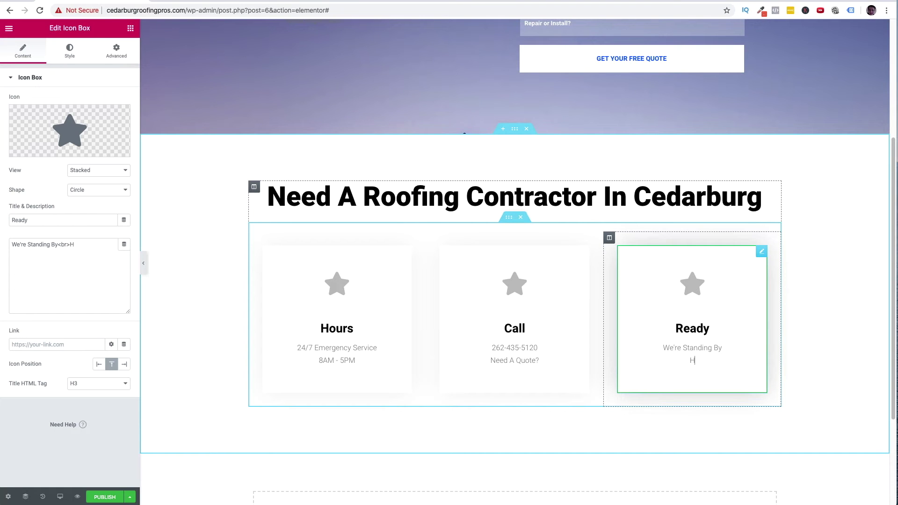
{"action": "type", "text": "Help Is Just A Call Away"}
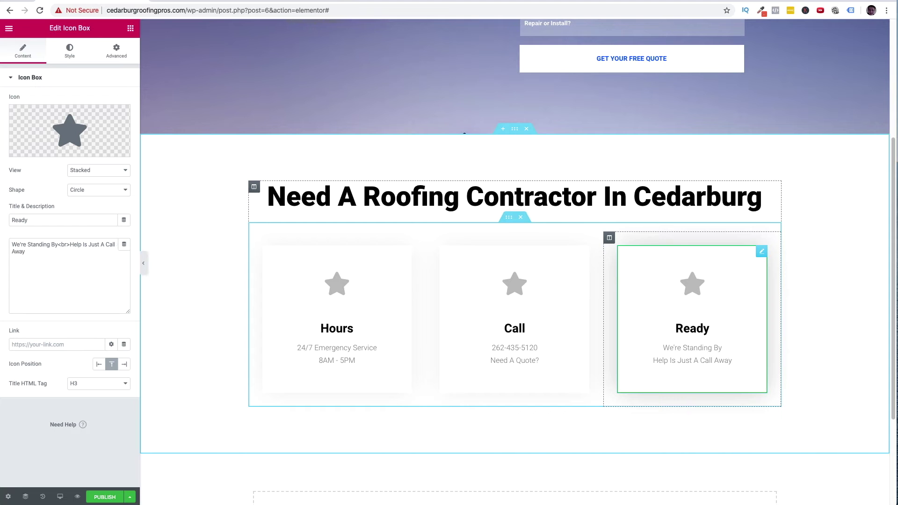
{"action": "left_click", "coordinate": [694, 283]}
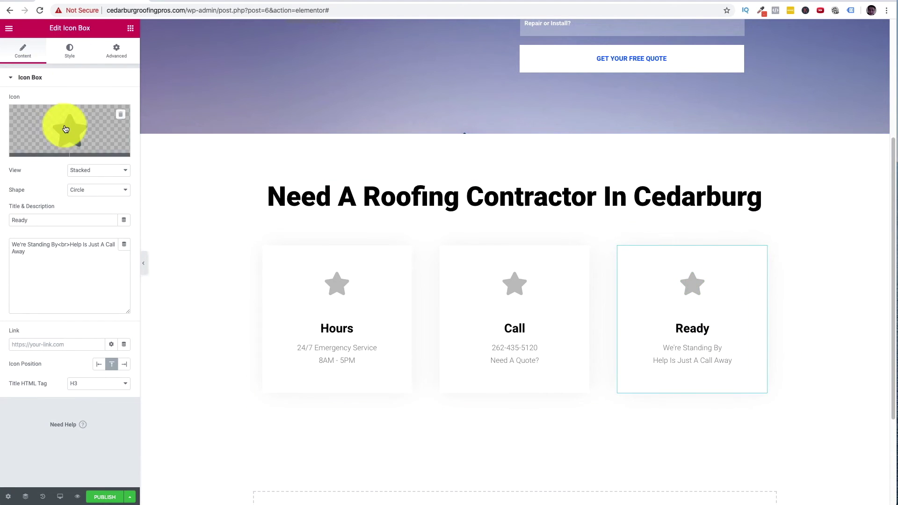
- Replace the Ready box's star with the handshake icon found by searching 'help'
{"action": "left_click", "coordinate": [44, 151]}
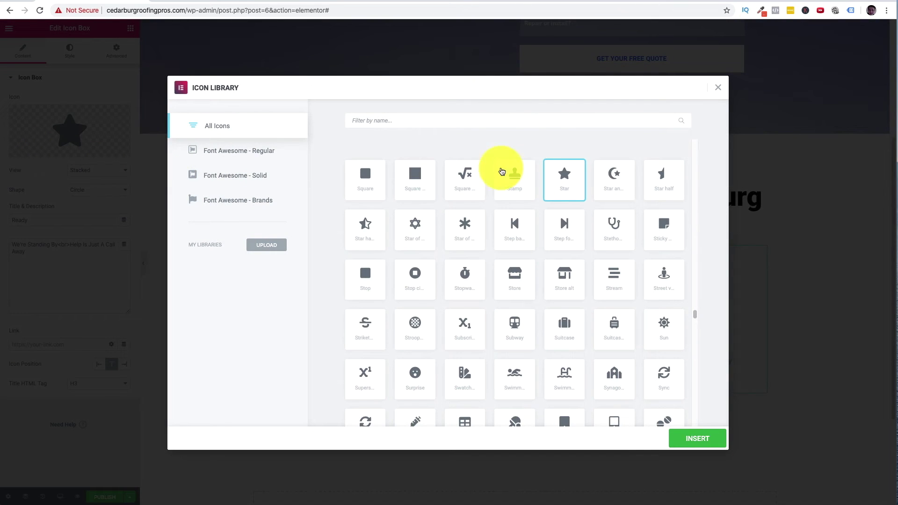
{"action": "left_click", "coordinate": [506, 118]}
{"action": "type", "text": "help"}
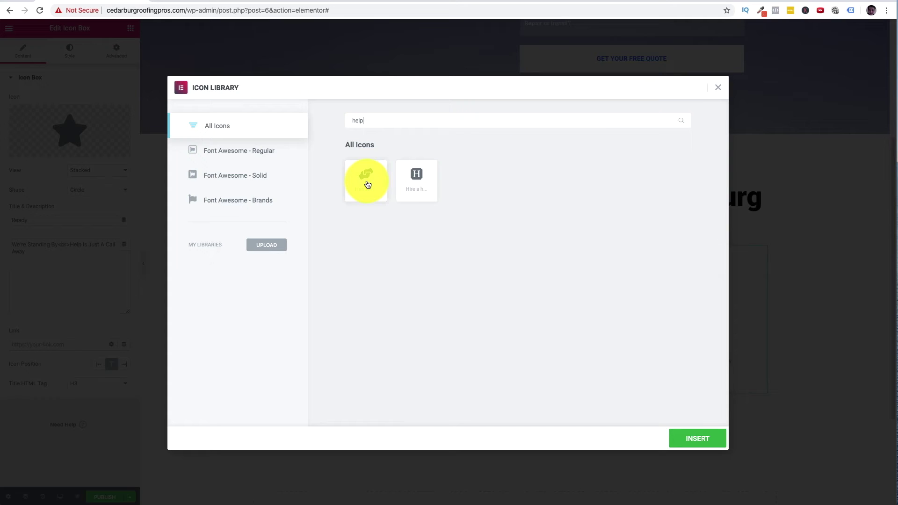
{"action": "left_click", "coordinate": [366, 179]}
{"action": "left_click", "coordinate": [702, 439]}
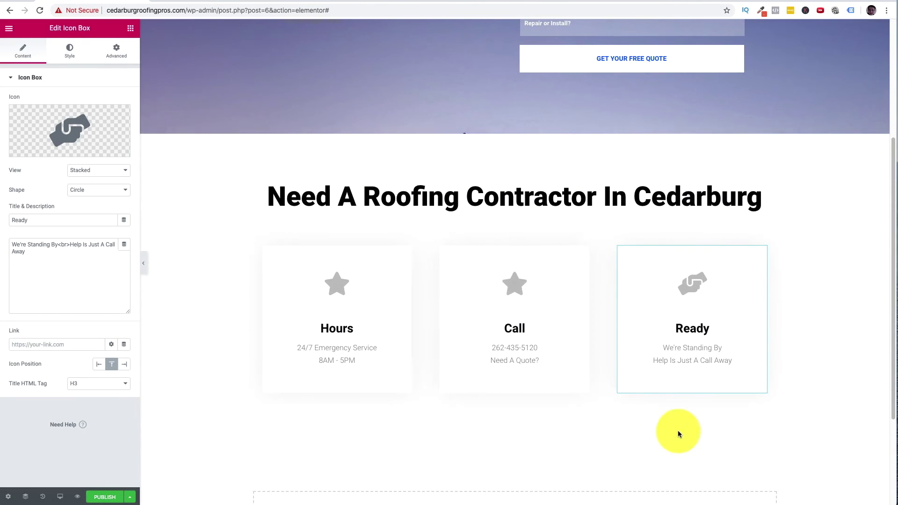
- Give the Call icon box the first phone icon from the icon library
{"action": "left_click", "coordinate": [584, 251]}
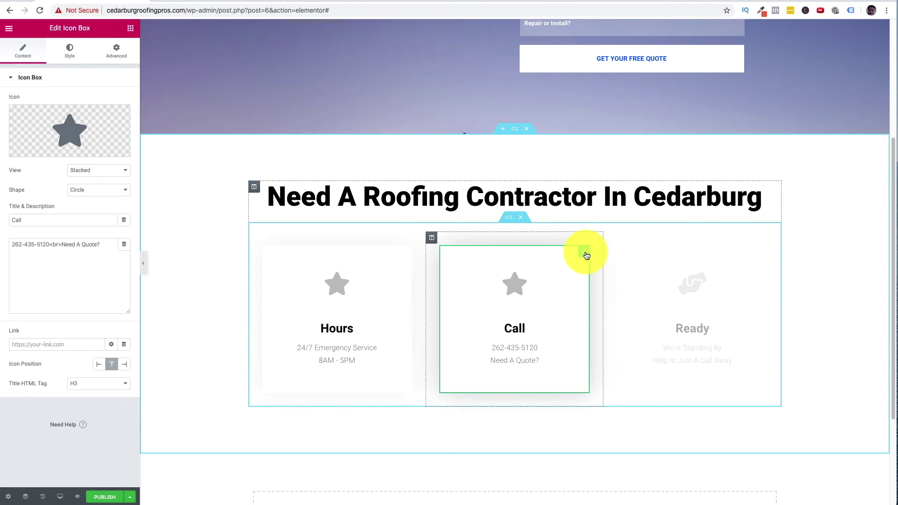
{"action": "left_click", "coordinate": [79, 149]}
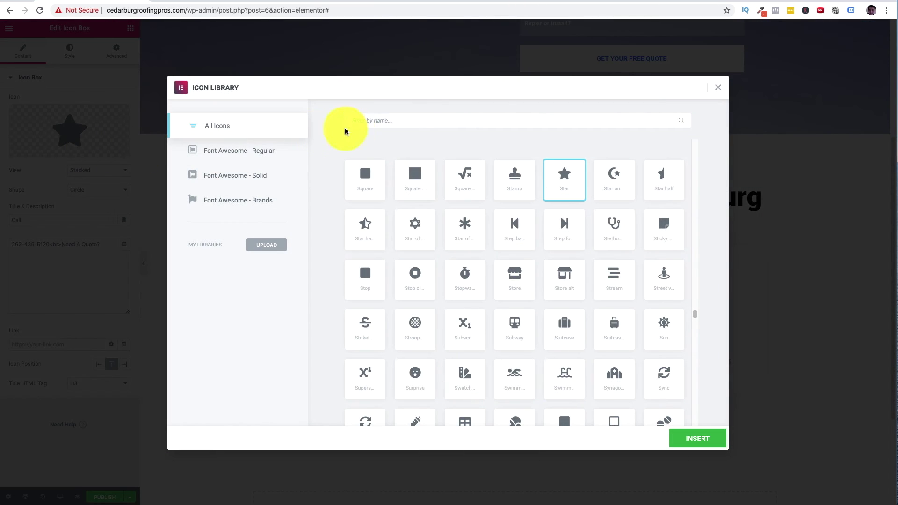
{"action": "type", "text": "phone"}
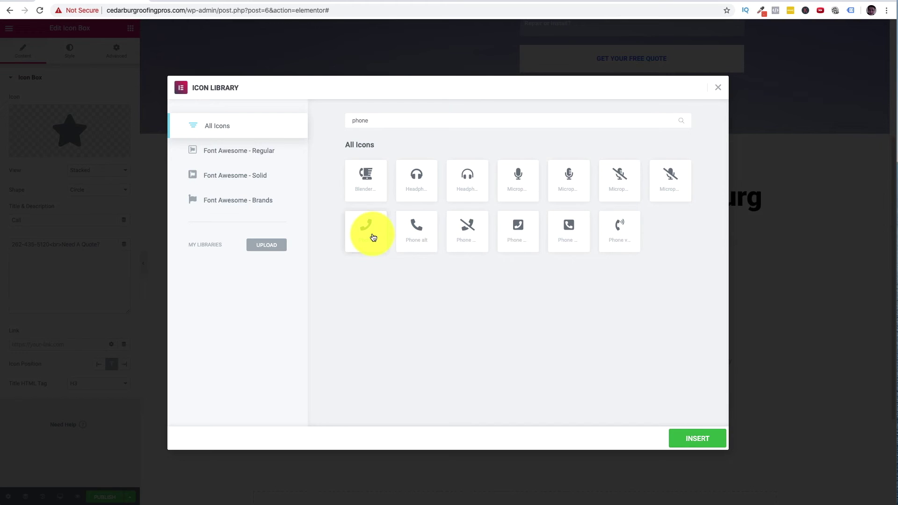
{"action": "left_click", "coordinate": [371, 235]}
{"action": "left_click", "coordinate": [711, 438]}
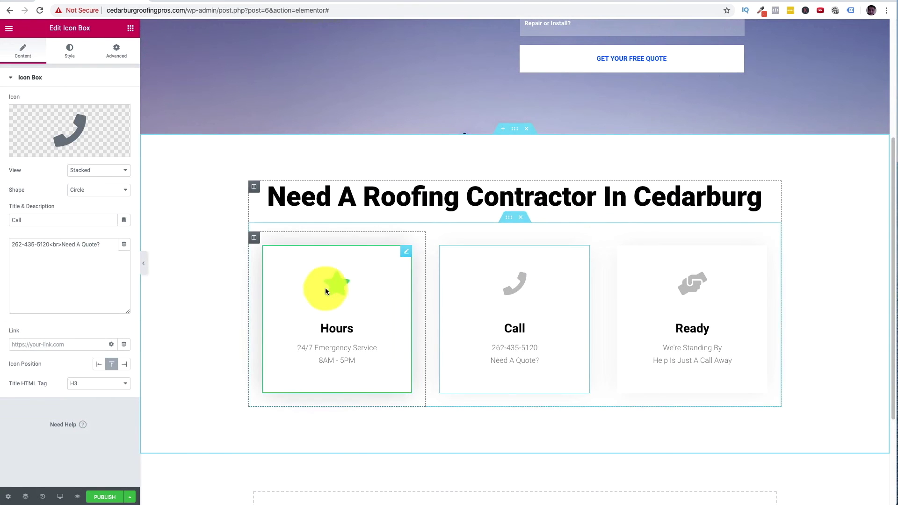
- Give the Hours icon box the second clock icon from a 'clock' search
{"action": "left_click", "coordinate": [388, 257]}
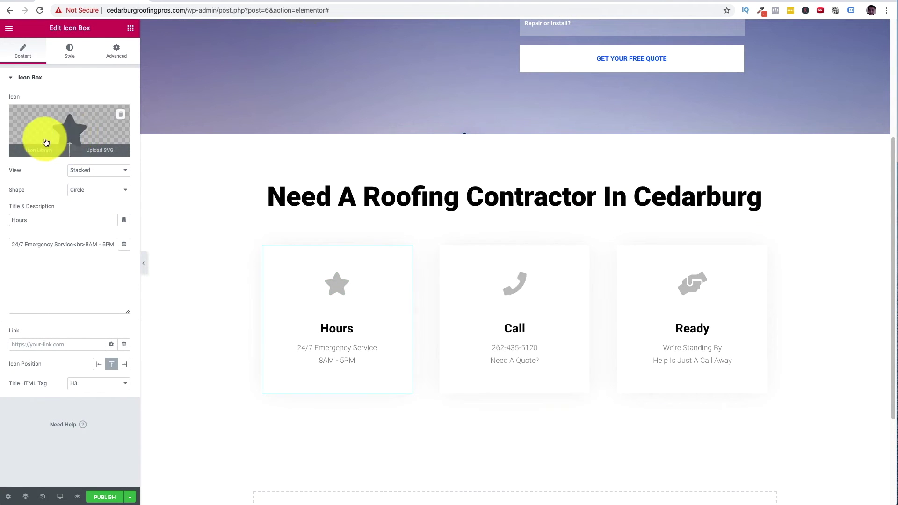
{"action": "left_click", "coordinate": [41, 152]}
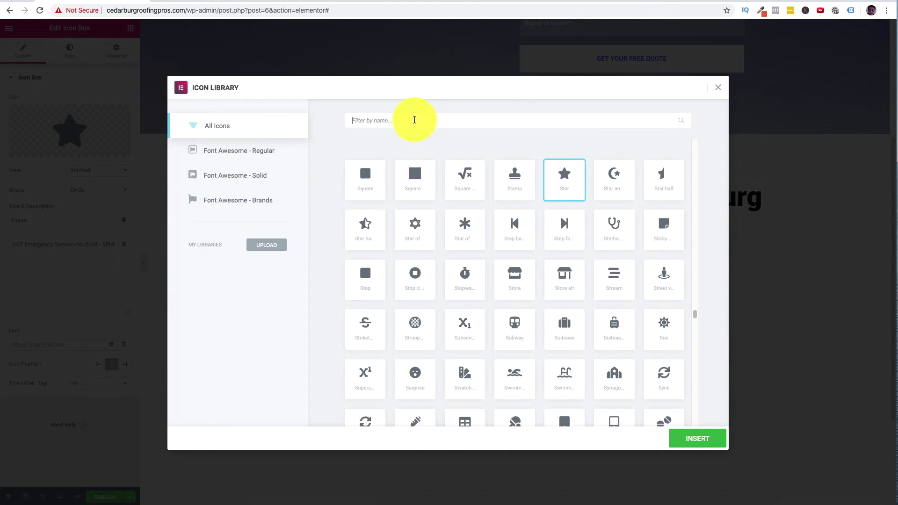
{"action": "left_click", "coordinate": [413, 121]}
{"action": "type", "text": "clcok"}
{"action": "key", "text": "BackSpace"}
{"action": "key", "text": "BackSpace"}
{"action": "type", "text": "ock"}
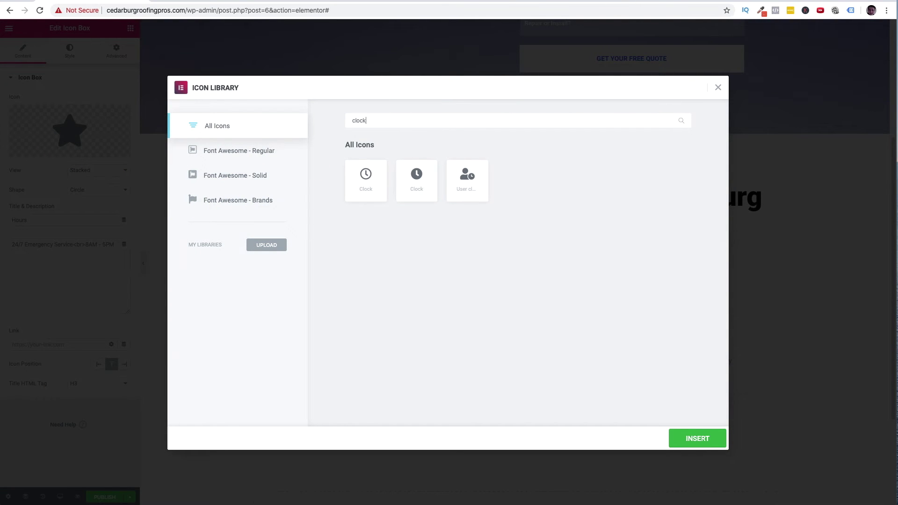
{"action": "left_click", "coordinate": [426, 160]}
{"action": "left_click", "coordinate": [706, 439]}
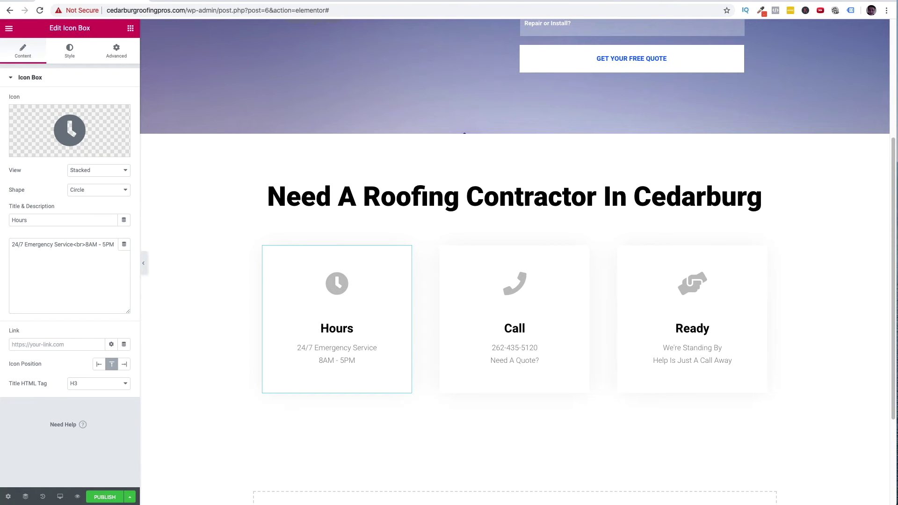
- Save the page as a draft
{"action": "scroll", "coordinate": [781, 261], "scroll_direction": "down", "scroll_amount": 2}
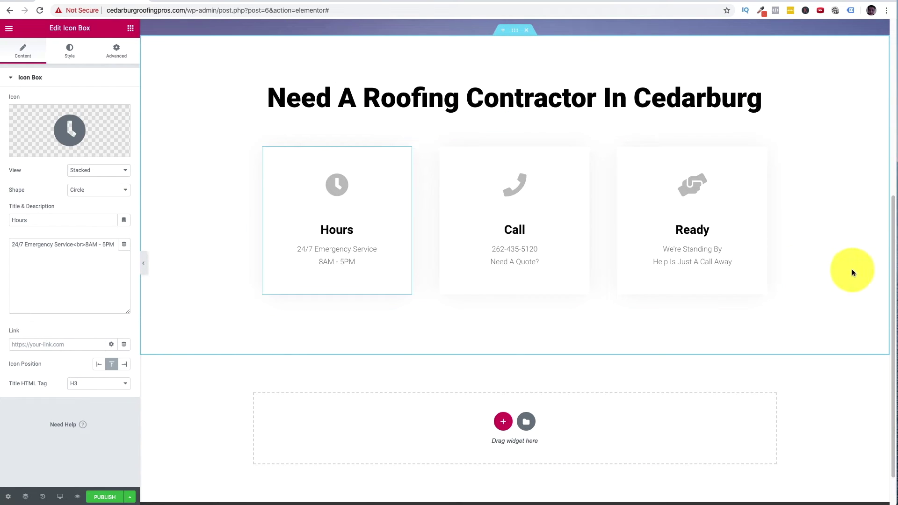
{"action": "scroll", "coordinate": [512, 301], "scroll_direction": "down", "scroll_amount": 1}
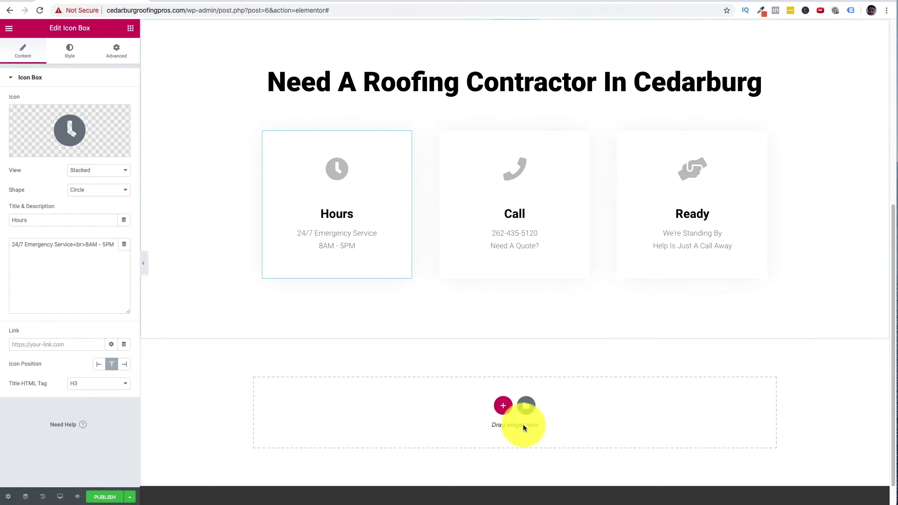
{"action": "scroll", "coordinate": [465, 271], "scroll_direction": "up", "scroll_amount": 6}
{"action": "scroll", "coordinate": [477, 176], "scroll_direction": "down", "scroll_amount": 5}
{"action": "scroll", "coordinate": [505, 321], "scroll_direction": "up", "scroll_amount": 5}
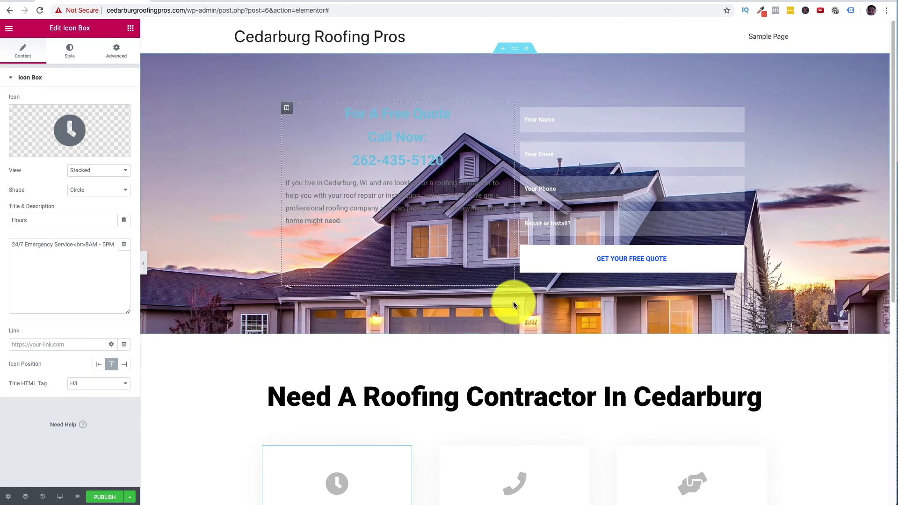
{"action": "scroll", "coordinate": [514, 304], "scroll_direction": "down", "scroll_amount": 6}
{"action": "left_click", "coordinate": [132, 498]}
{"action": "left_click", "coordinate": [43, 455]}
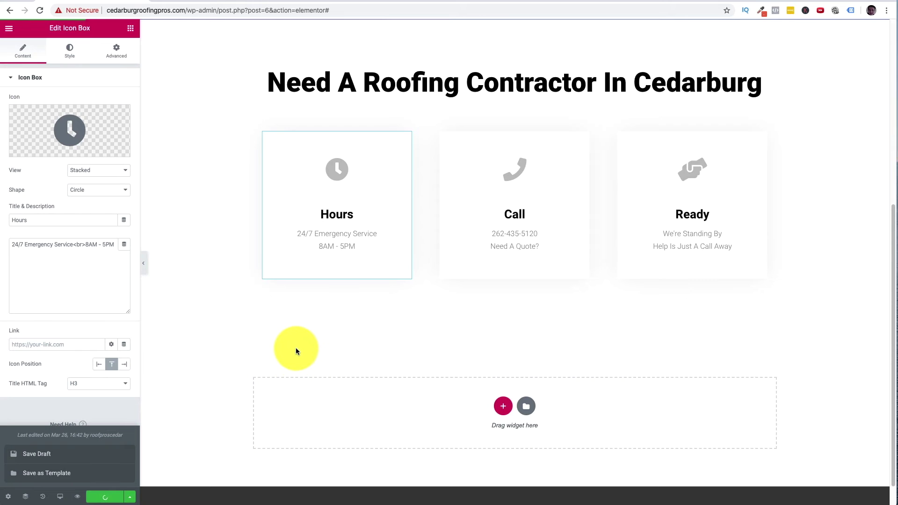
- Add a two-column section below the icon boxes and widen its left column
{"action": "scroll", "coordinate": [362, 310], "scroll_direction": "down", "scroll_amount": 1}
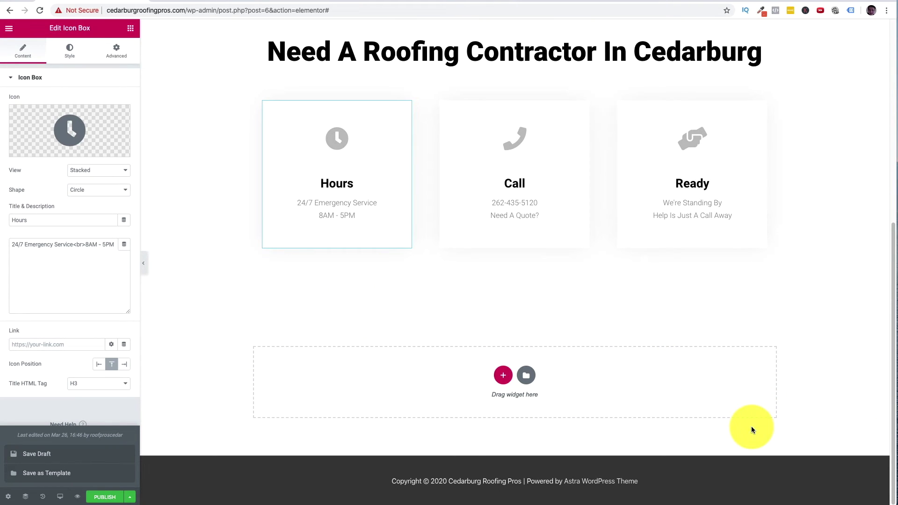
{"action": "left_click", "coordinate": [503, 376]}
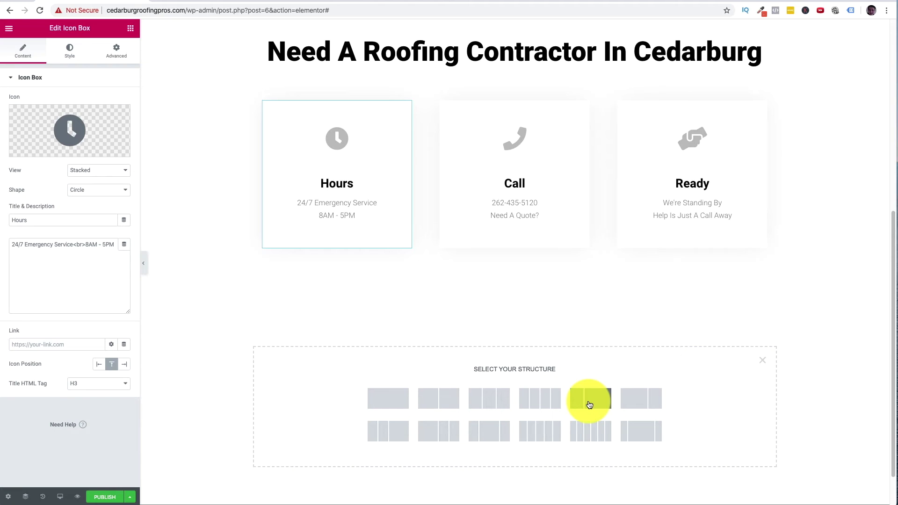
{"action": "left_click", "coordinate": [590, 405]}
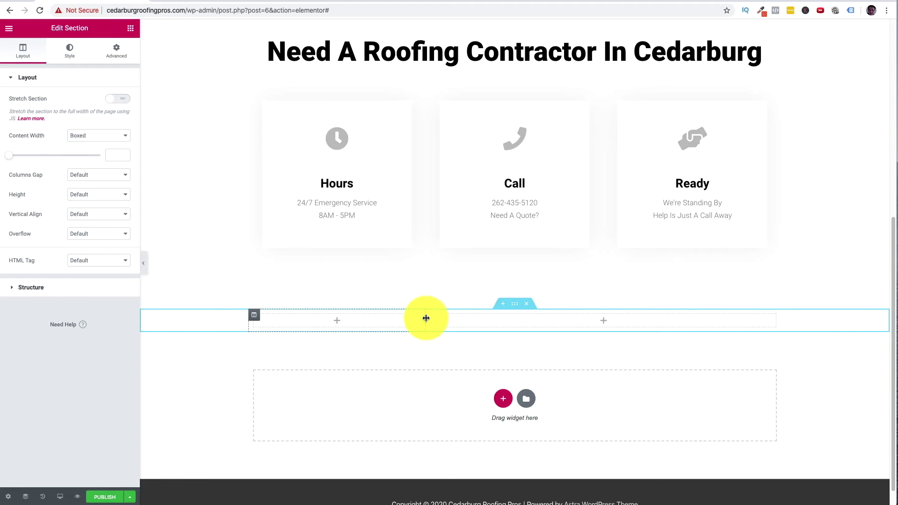
{"action": "left_click_drag", "start_coordinate": [426, 319], "coordinate": [446, 321]}
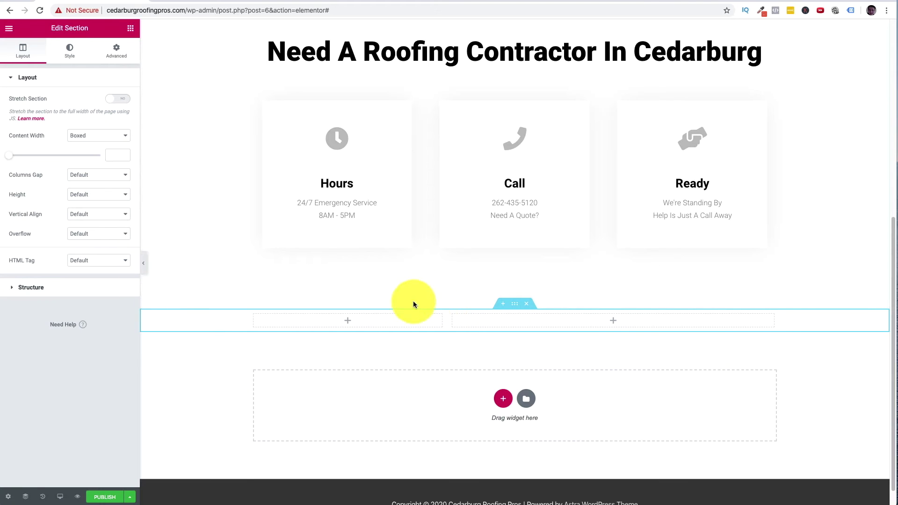
- Switch to the Pixabay tab showing the 'roof' search results
{"action": "left_click", "coordinate": [298, 1]}
{"action": "scroll", "coordinate": [297, 325], "scroll_direction": "down", "scroll_amount": 5}
{"action": "scroll", "coordinate": [295, 322], "scroll_direction": "up", "scroll_amount": 5}
{"action": "scroll", "coordinate": [294, 324], "scroll_direction": "up", "scroll_amount": 1}
- Search Pixabay for contractor images instead of roof
{"action": "left_click", "coordinate": [196, 38]}
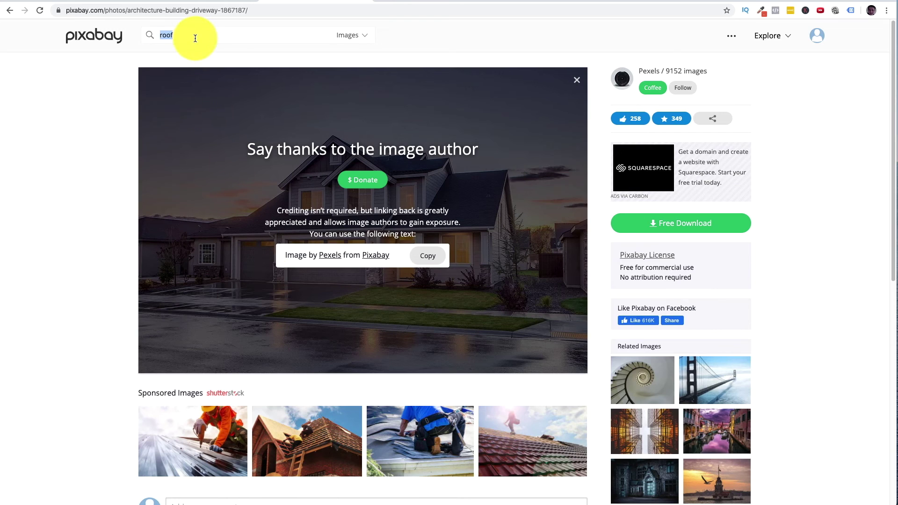
{"action": "type", "text": "contractor"}
{"action": "key", "text": "Return"}
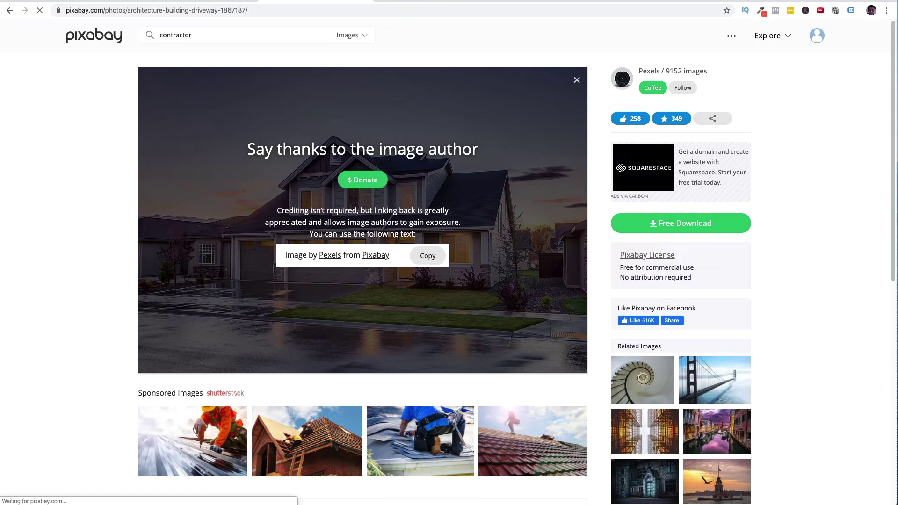
{"action": "left_click", "coordinate": [718, 1]}
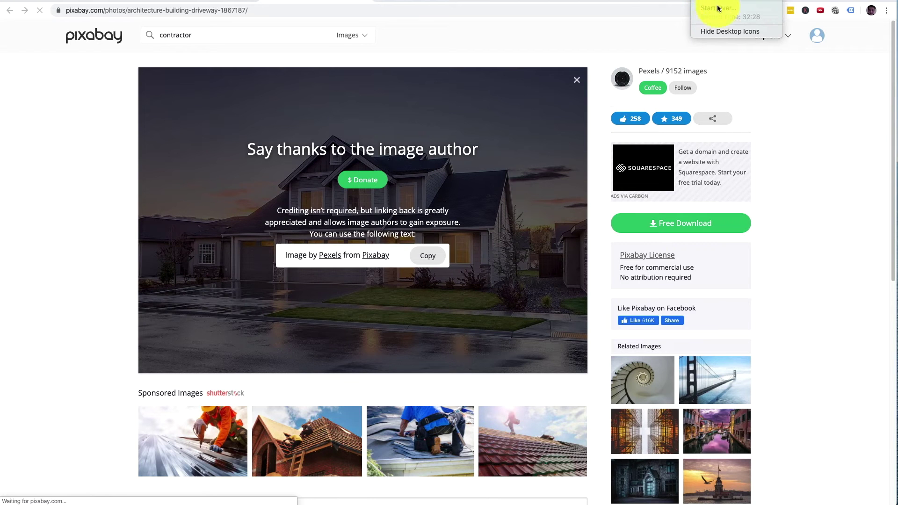
{"action": "left_click", "coordinate": [717, 8]}
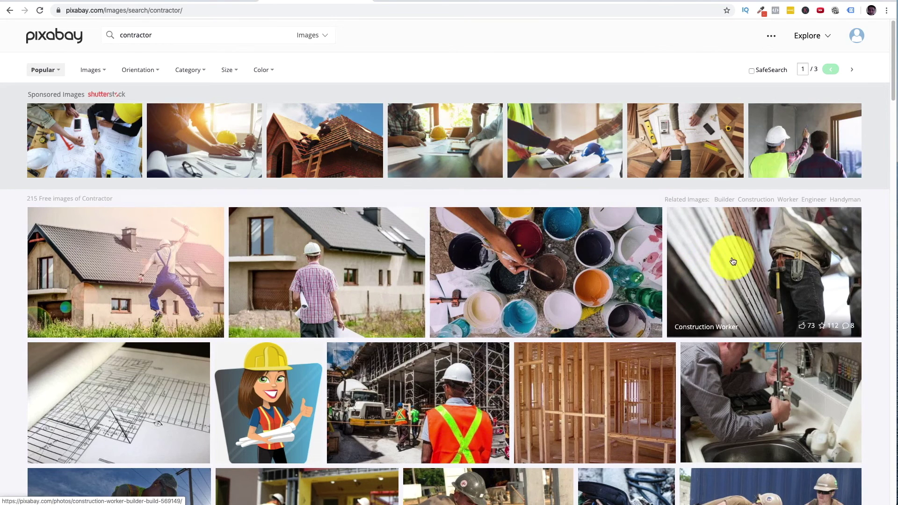
- Download the Construction Worker photo, then go back to the Elementor editor
{"action": "left_click", "coordinate": [734, 261]}
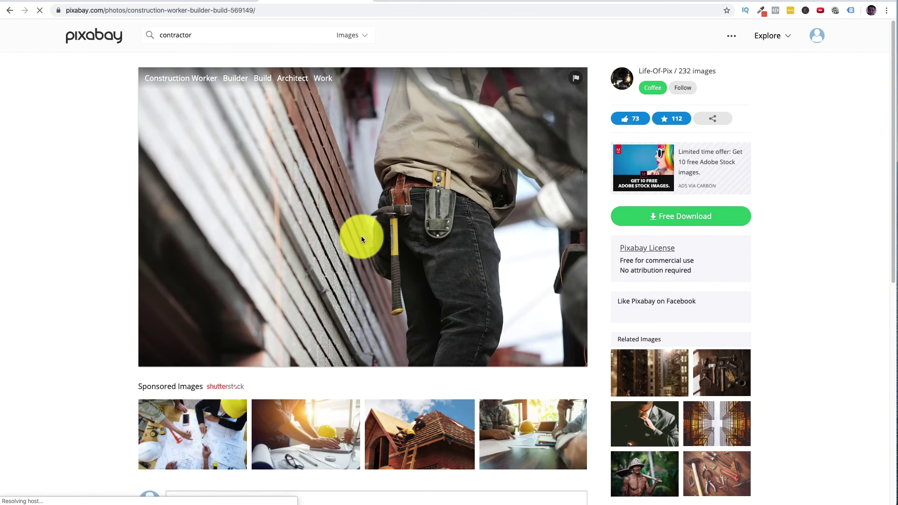
{"action": "left_click", "coordinate": [695, 218]}
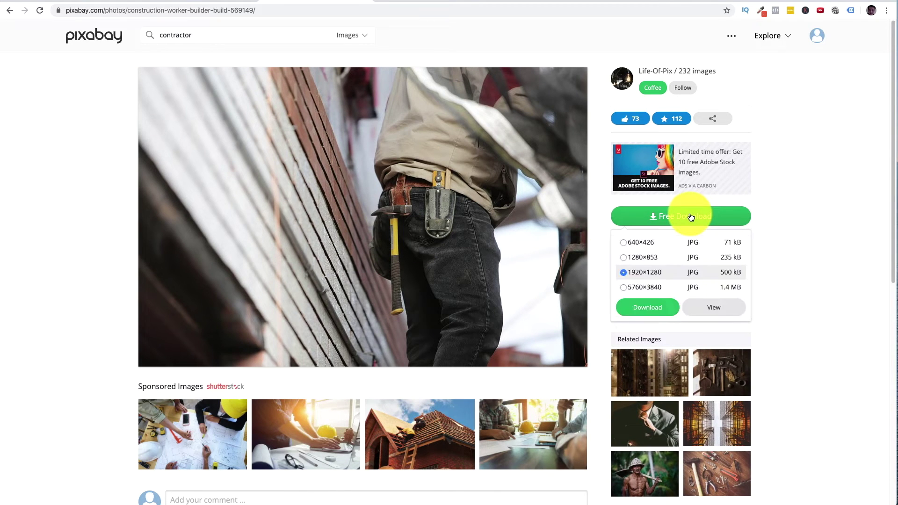
{"action": "left_click", "coordinate": [643, 246]}
{"action": "left_click", "coordinate": [655, 310]}
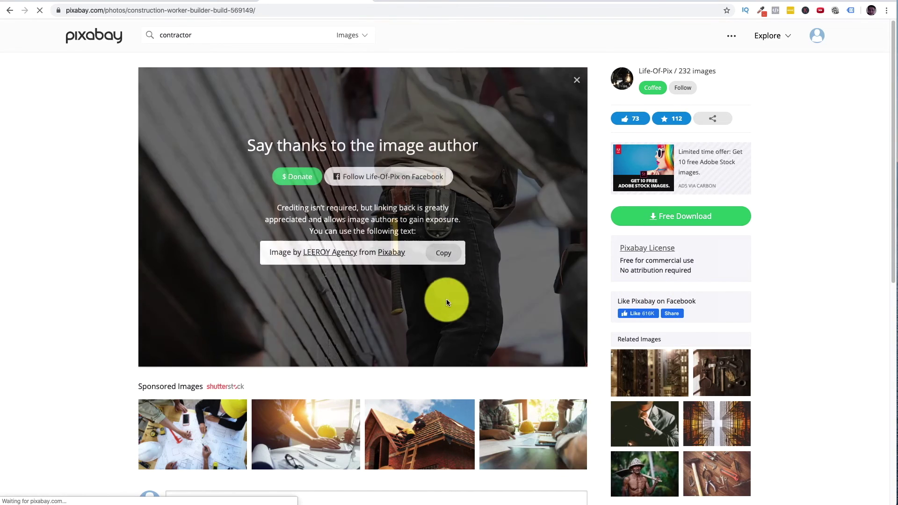
{"action": "left_click", "coordinate": [82, 2]}
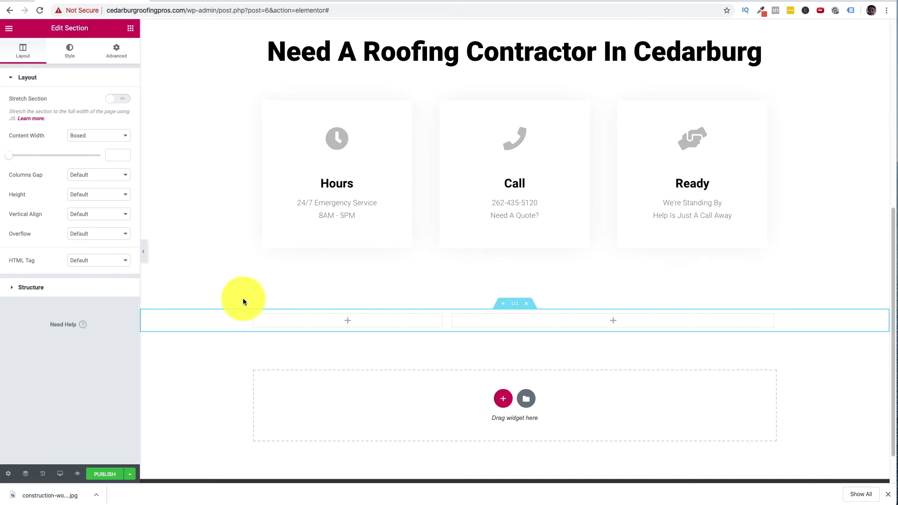
- Add an Image widget to the left column and upload the construction worker photo
{"action": "left_click", "coordinate": [353, 324]}
{"action": "left_click_drag", "start_coordinate": [29, 160], "coordinate": [338, 325]}
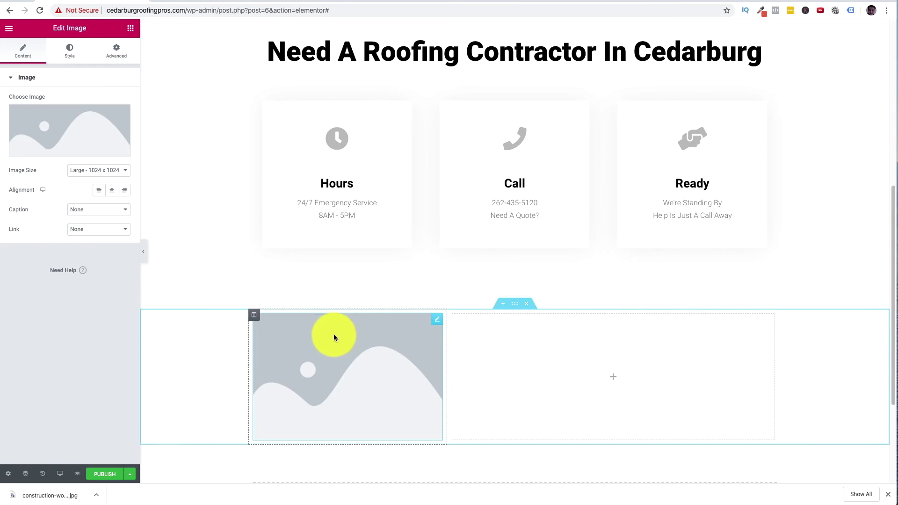
{"action": "left_click", "coordinate": [54, 137]}
{"action": "left_click", "coordinate": [39, 71]}
{"action": "left_click_drag", "start_coordinate": [58, 497], "coordinate": [441, 277]}
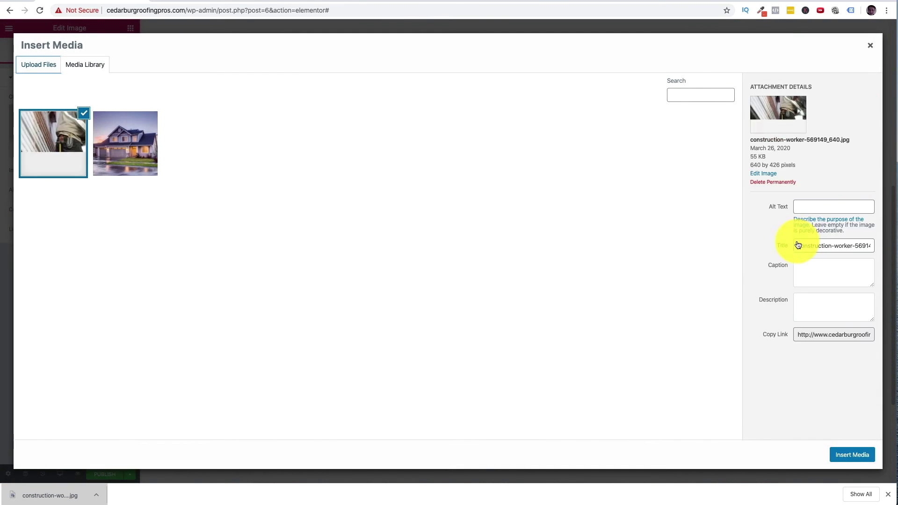
- Set alt text 'roofing cedarburg wi' and title 'roofing contractor', and insert the photo
{"action": "left_click", "coordinate": [822, 207]}
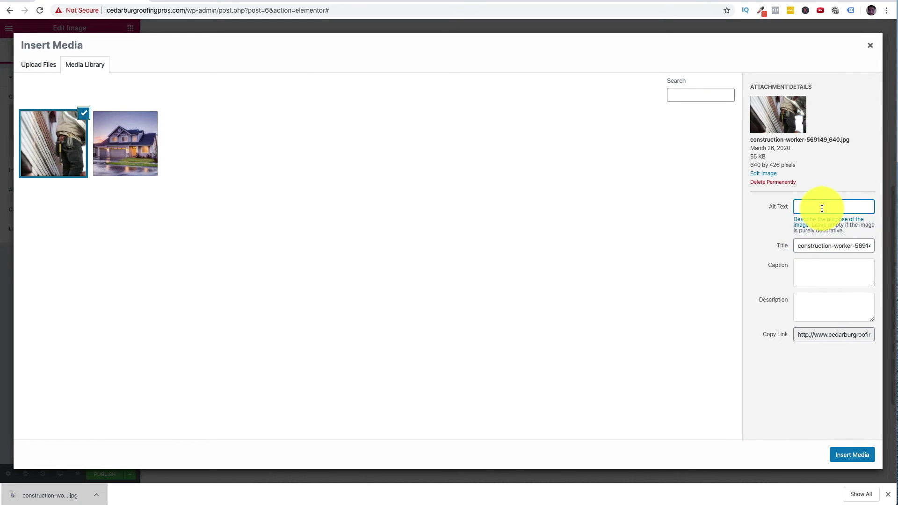
{"action": "type", "text": "roofing cedarbur"}
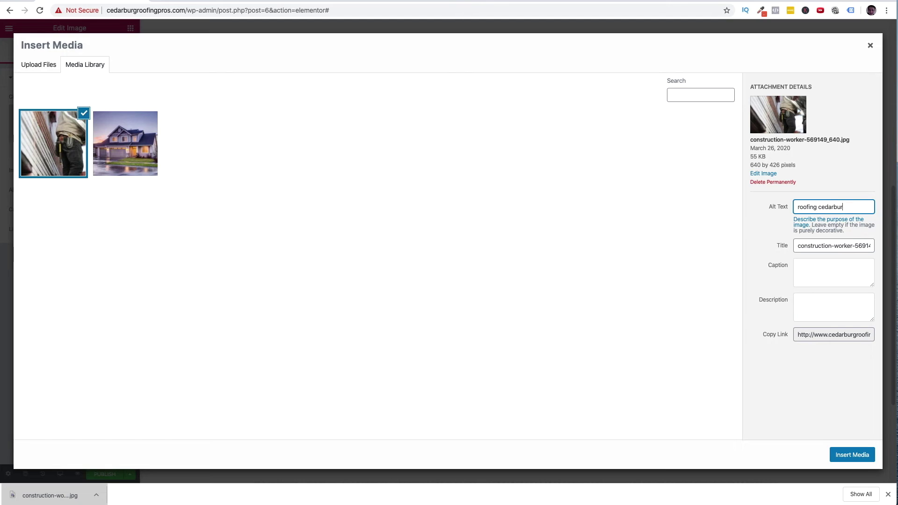
{"action": "type", "text": "g wi"}
{"action": "triple_click", "coordinate": [824, 246]}
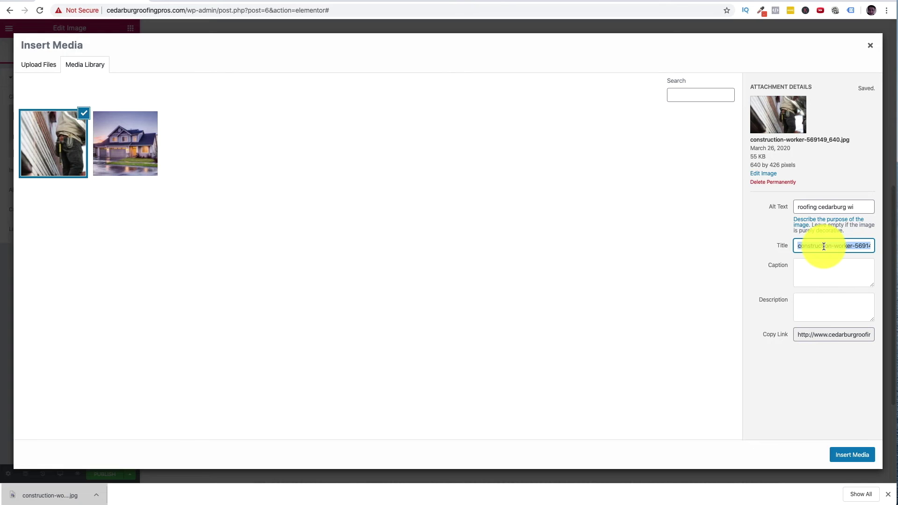
{"action": "type", "text": "re"}
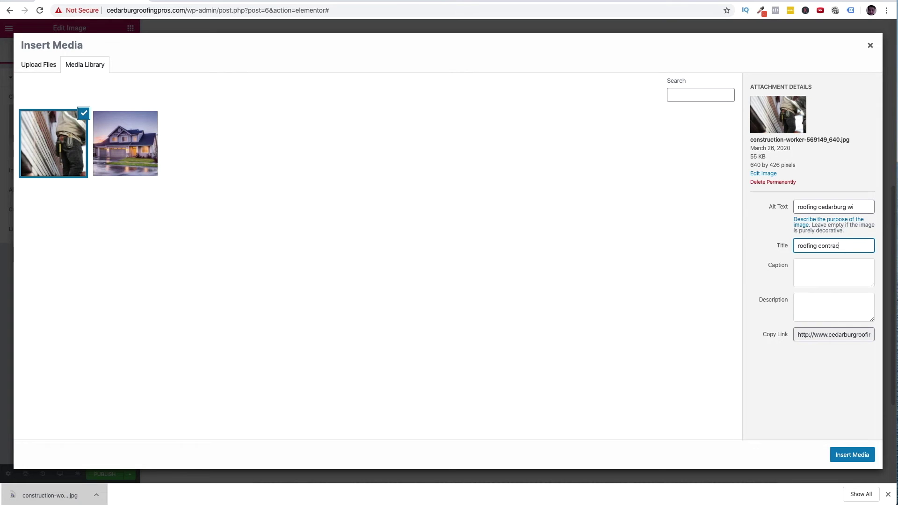
{"action": "left_click", "coordinate": [864, 453]}
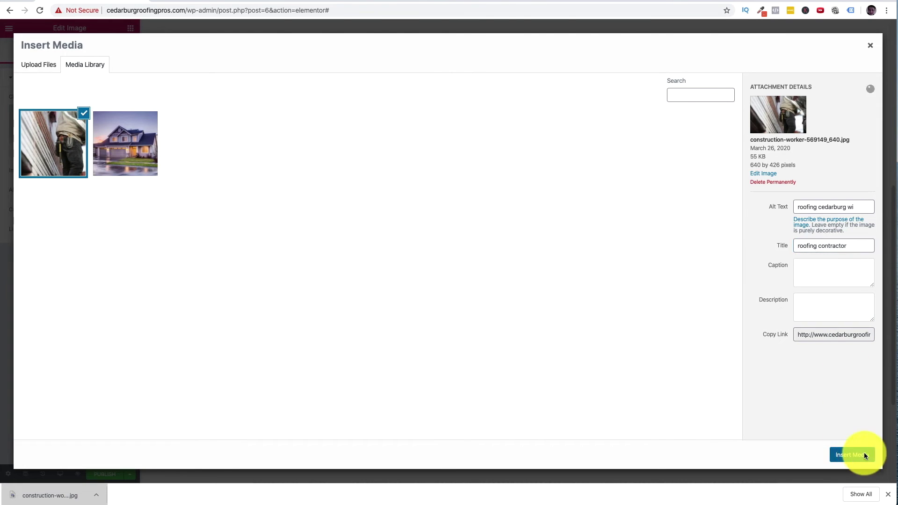
- Add a Heading widget and a Text Editor widget below it in the right column
{"action": "left_click", "coordinate": [616, 376]}
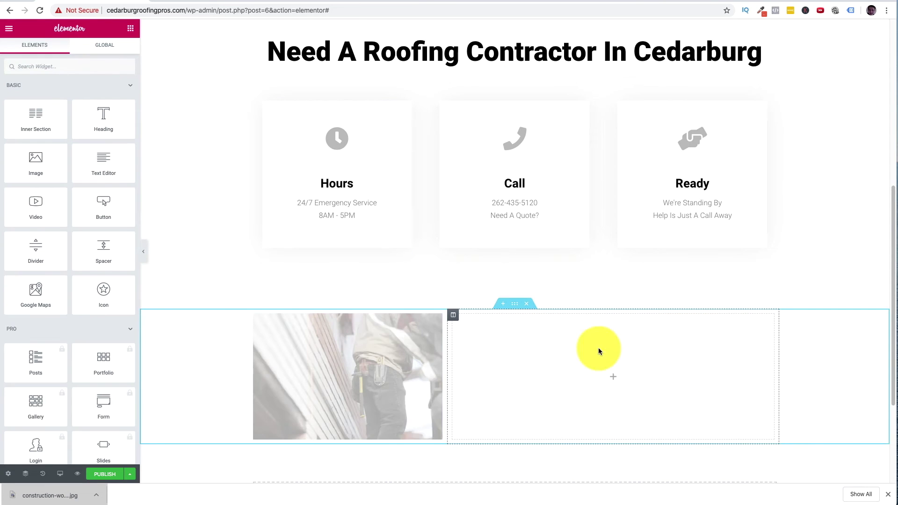
{"action": "left_click_drag", "start_coordinate": [112, 126], "coordinate": [651, 383]}
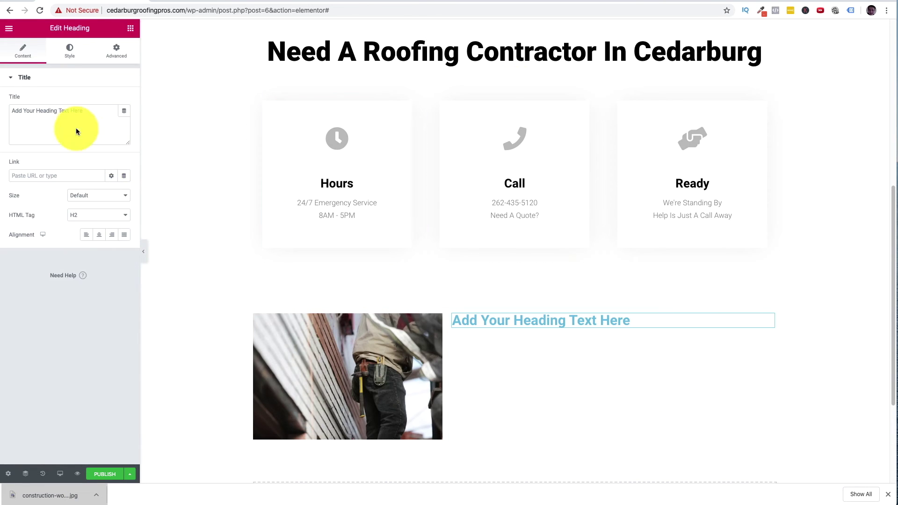
{"action": "left_click", "coordinate": [9, 29]}
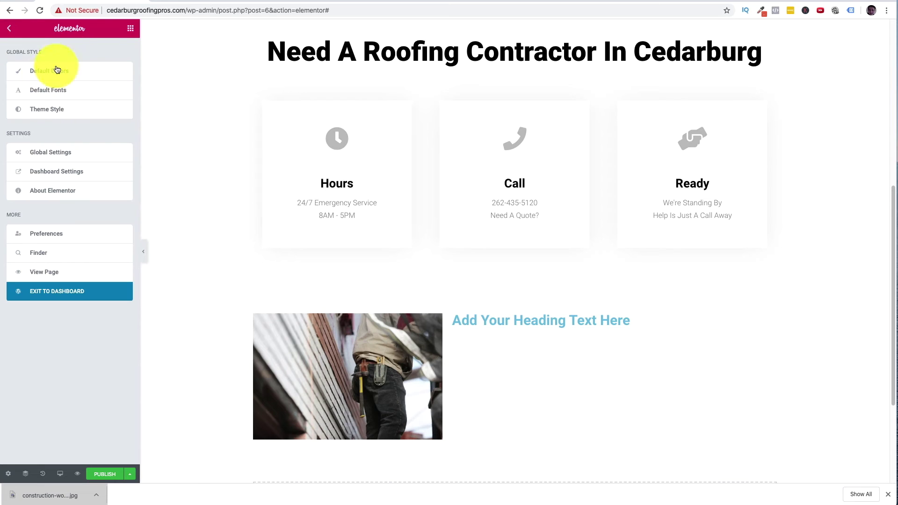
{"action": "left_click", "coordinate": [130, 29]}
{"action": "left_click_drag", "start_coordinate": [89, 157], "coordinate": [535, 325]}
- Change the heading text to 'Professional Roofer In Cedarburg, WI'
{"action": "left_click", "coordinate": [553, 325]}
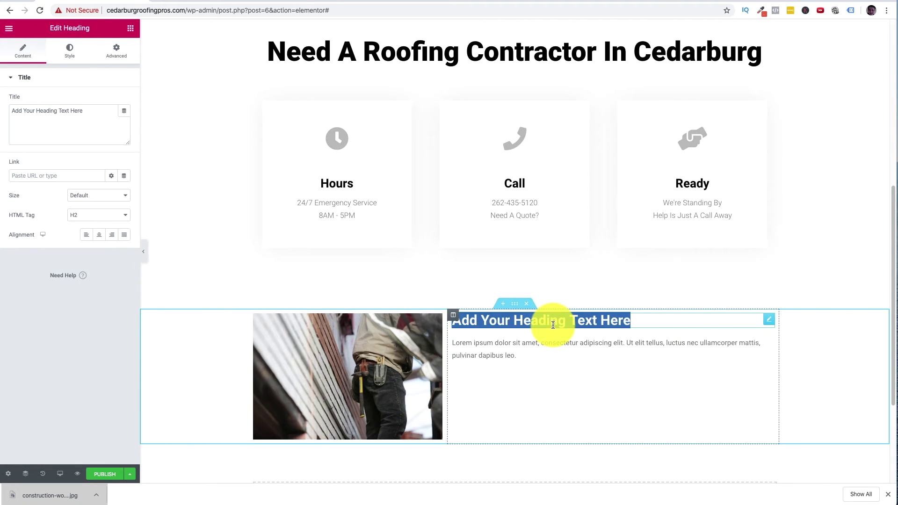
{"action": "triple_click", "coordinate": [553, 325]}
{"action": "type", "text": "Proff"}
{"action": "key", "text": "BackSpace"}
{"action": "type", "text": "es"}
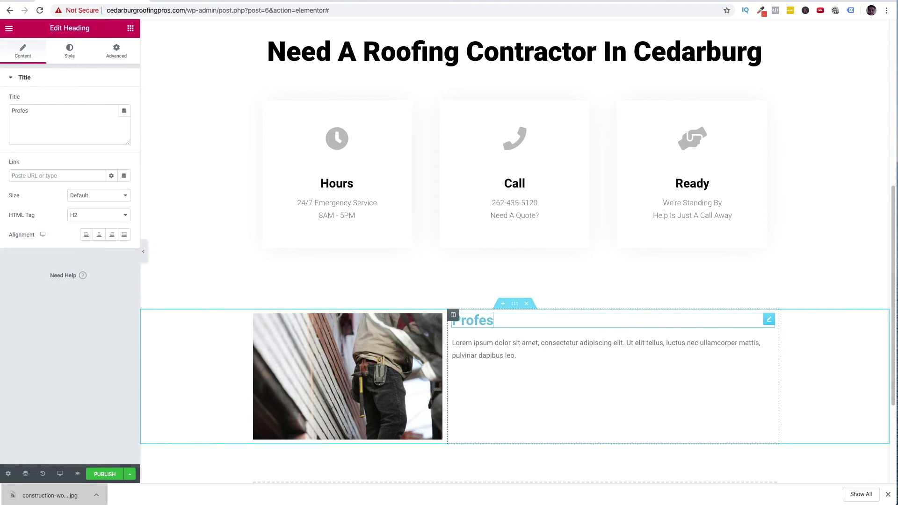
{"action": "type", "text": "sional Roof"}
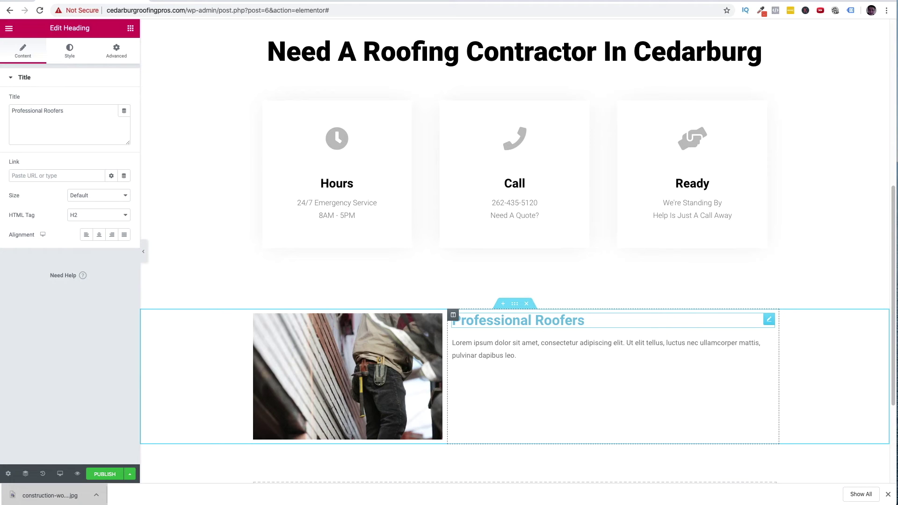
{"action": "type", "text": "er In CEddarburg, WI"}
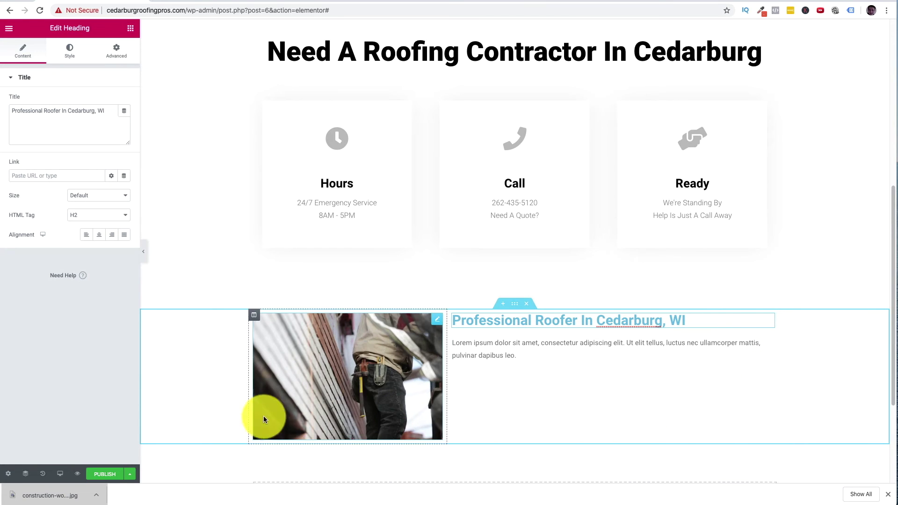
{"action": "double_click", "coordinate": [527, 355]}
- Replace the lorem ipsum paragraph with the pasted Cedarburg roofing description
{"action": "triple_click", "coordinate": [527, 355]}
{"action": "left_click", "coordinate": [526, 364]}
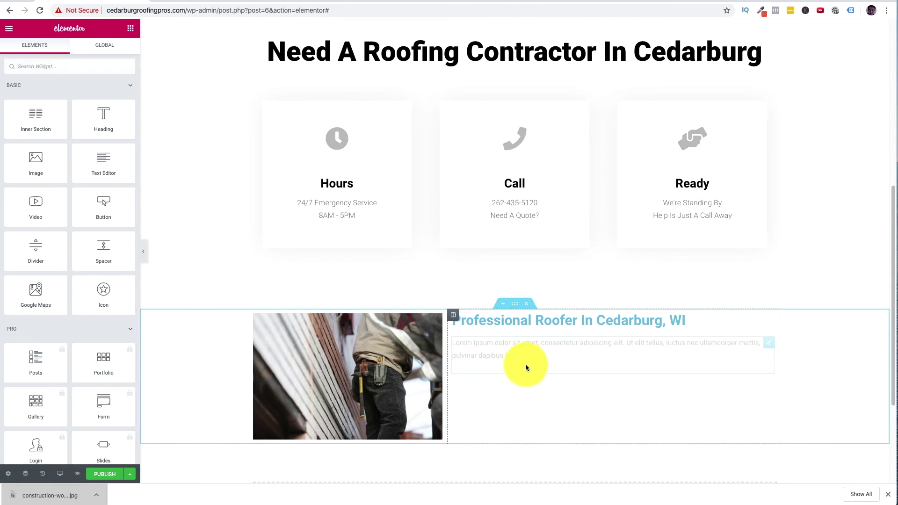
{"action": "left_click_drag", "start_coordinate": [518, 357], "coordinate": [449, 342]}
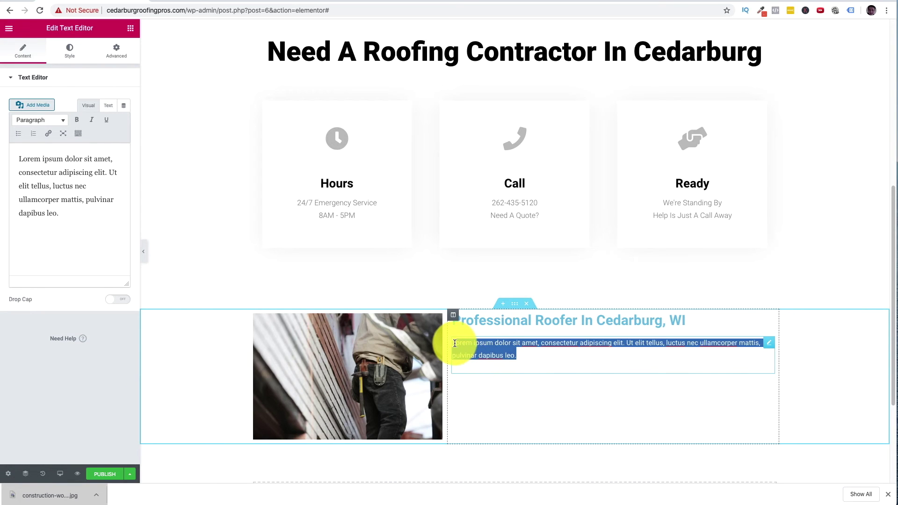
{"action": "left_click_drag", "start_coordinate": [518, 377], "coordinate": [582, 370]}
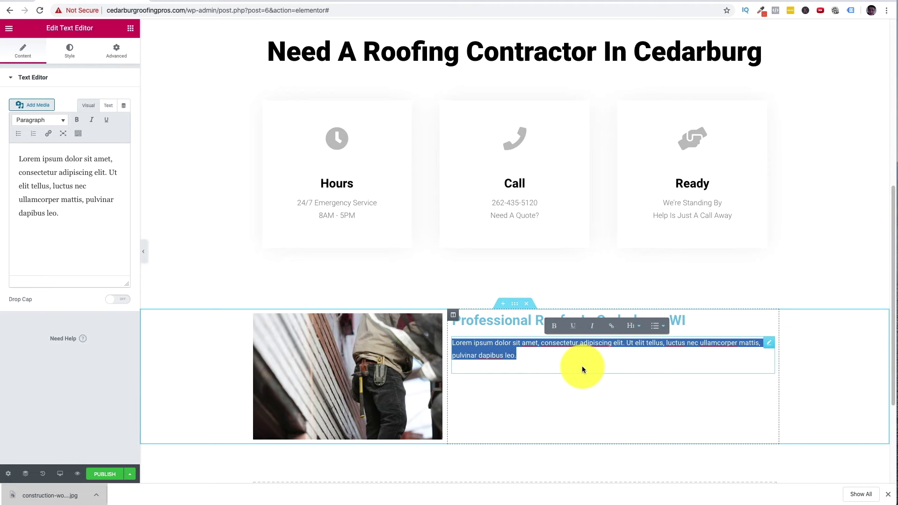
{"action": "type", "text": "If you're looking for a roofing company in Cedarburg, WI that you can count on"}
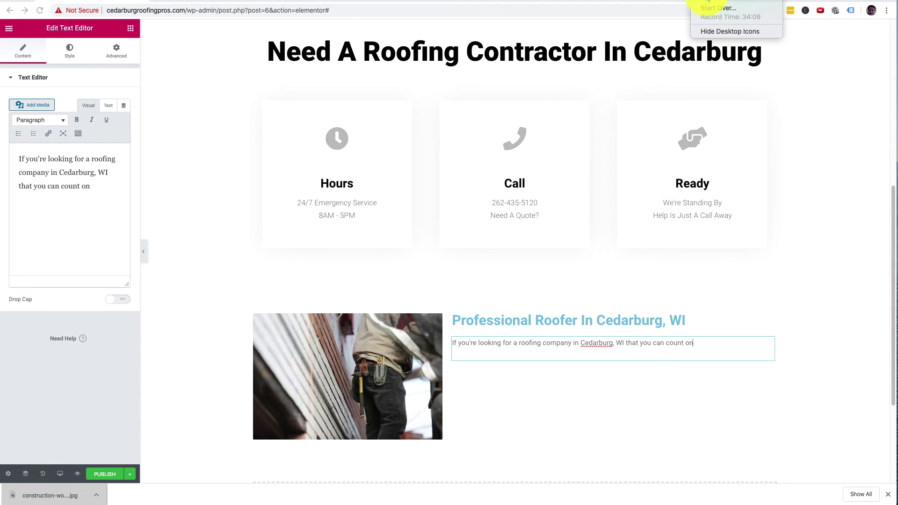
{"action": "left_click", "coordinate": [708, 1]}
{"action": "type", "text": ", look no further. Our friendly roofers and roof repair professionals are highly trained at resolving many residential roofing problems from leaky roofs, tear offs and more. You can fee confident that with just one phone call, your residential or commercial roofing problems will be eliminated and our friendly staff will be happy to guide you and provide you with a 100% free quote!"}
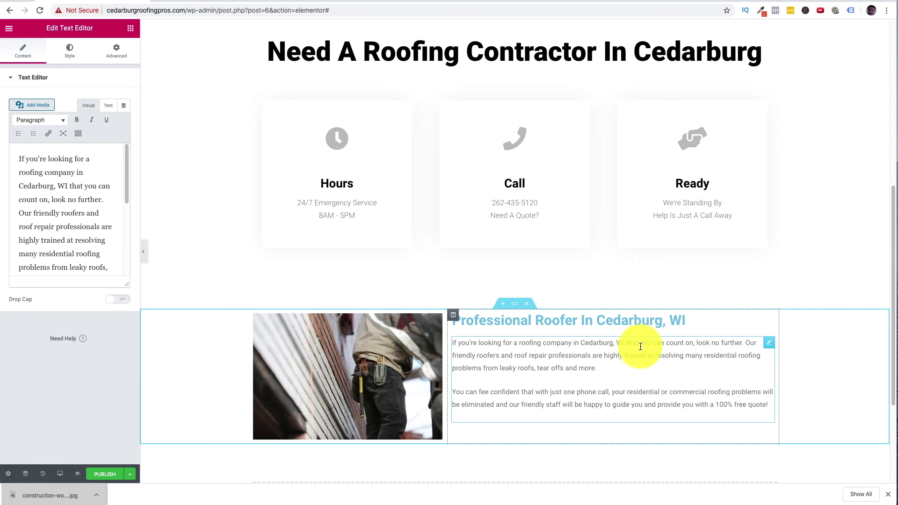
- Check the phrases 'roofing company in Cedarburg', 'roof repair', 'residential roofing', 'commercial roofing problems', then finish editing
{"action": "left_click_drag", "start_coordinate": [520, 343], "coordinate": [622, 344]}
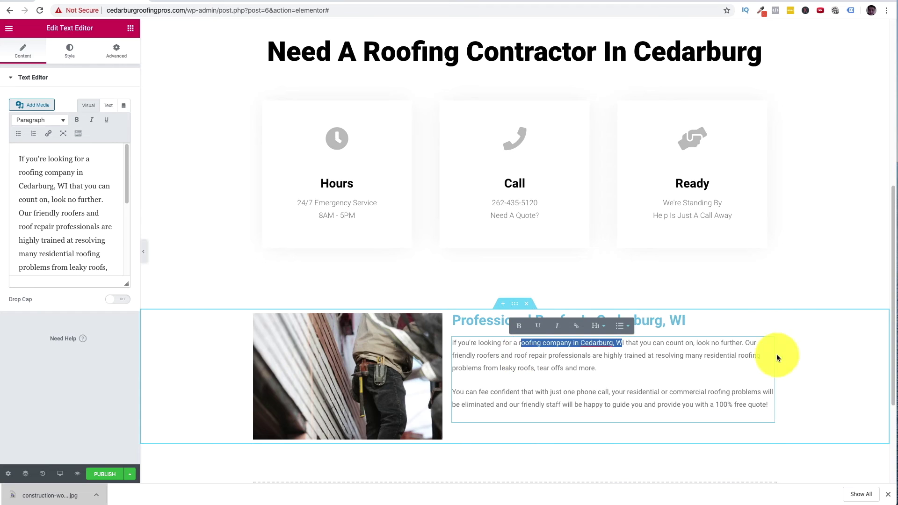
{"action": "left_click", "coordinate": [708, 355]}
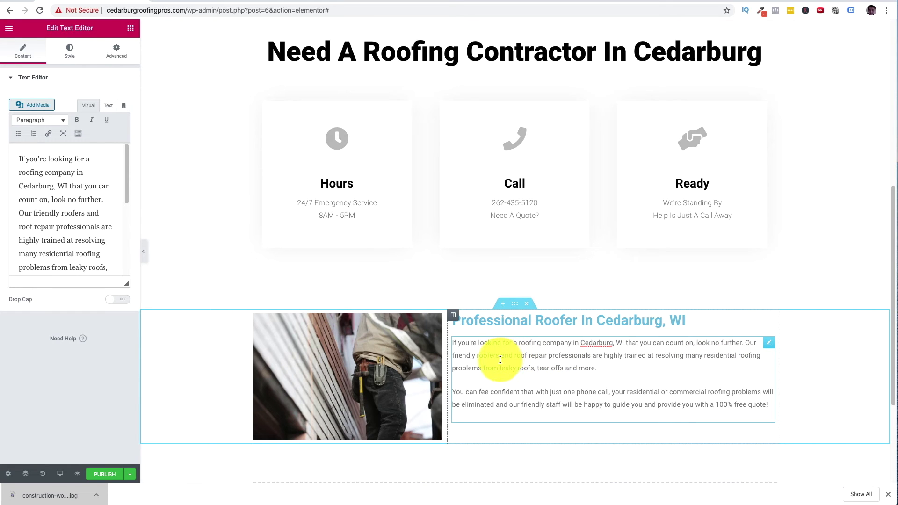
{"action": "left_click_drag", "start_coordinate": [514, 356], "coordinate": [547, 356]}
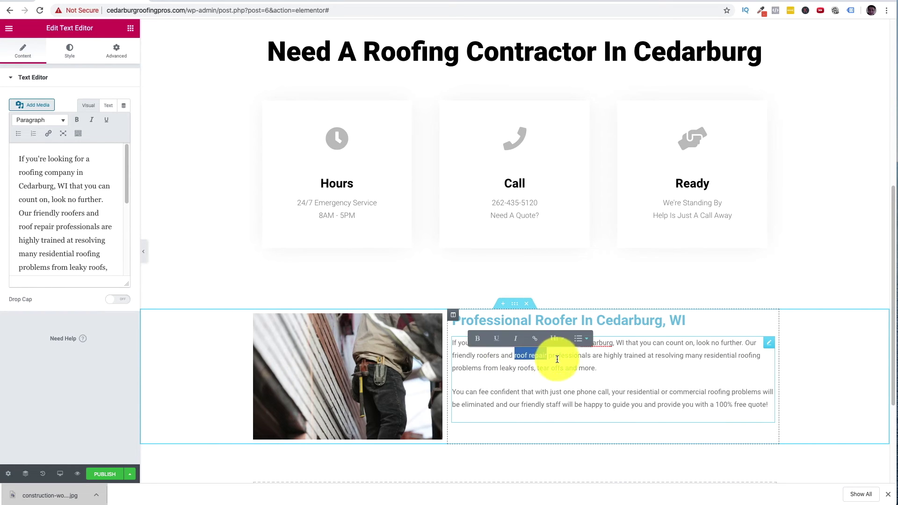
{"action": "left_click", "coordinate": [709, 358]}
{"action": "left_click_drag", "start_coordinate": [705, 356], "coordinate": [762, 357]}
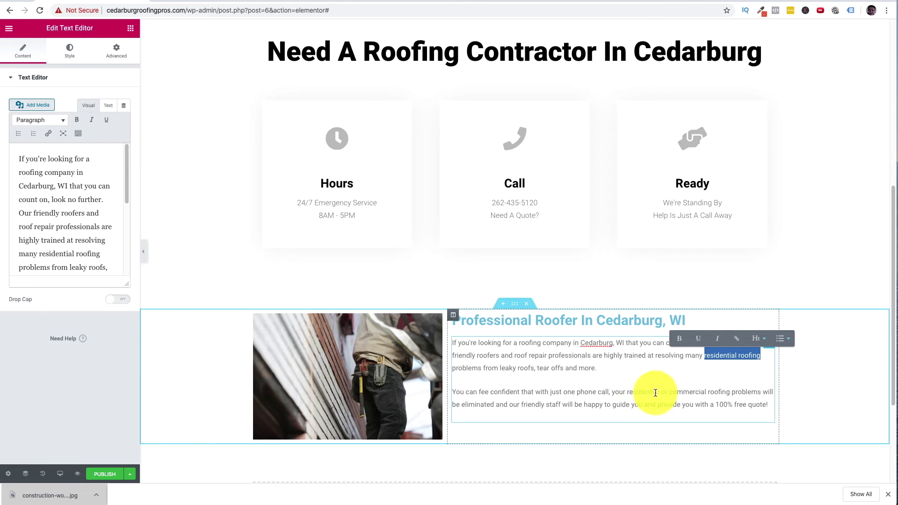
{"action": "left_click_drag", "start_coordinate": [670, 392], "coordinate": [760, 392]}
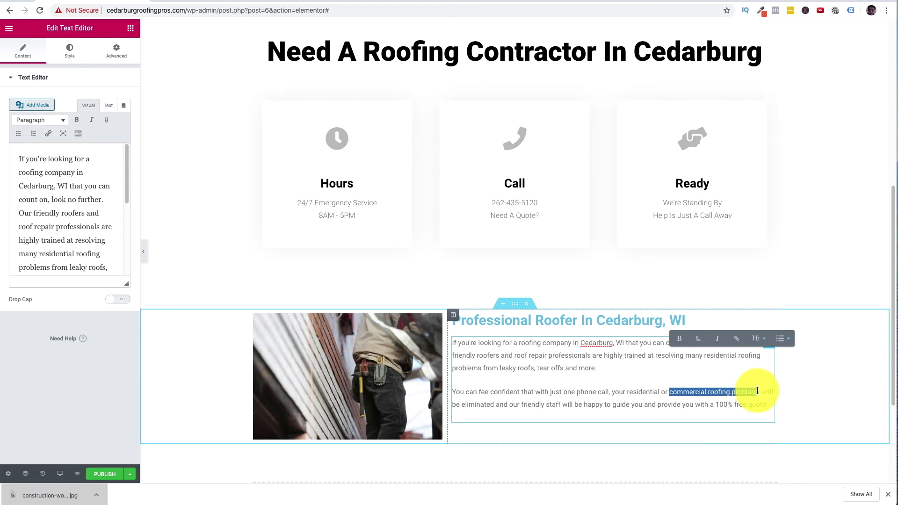
{"action": "left_click", "coordinate": [546, 408]}
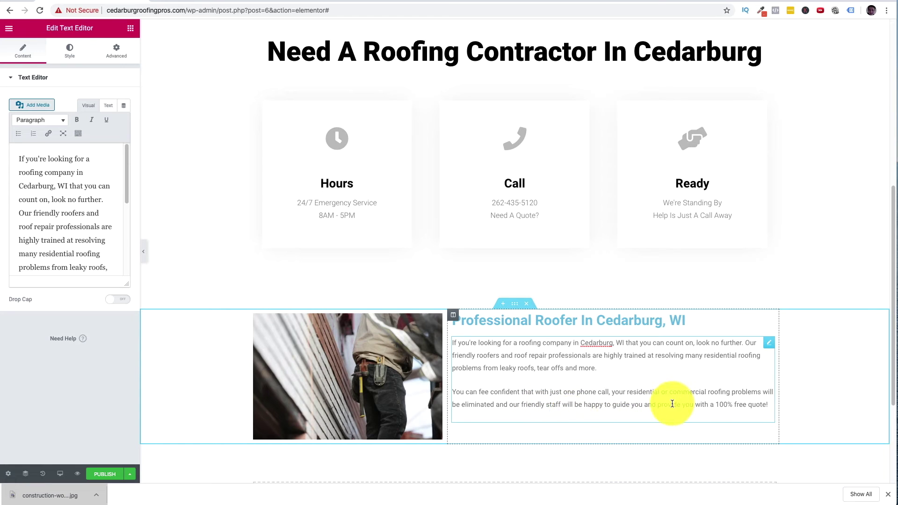
{"action": "left_click", "coordinate": [699, 290]}
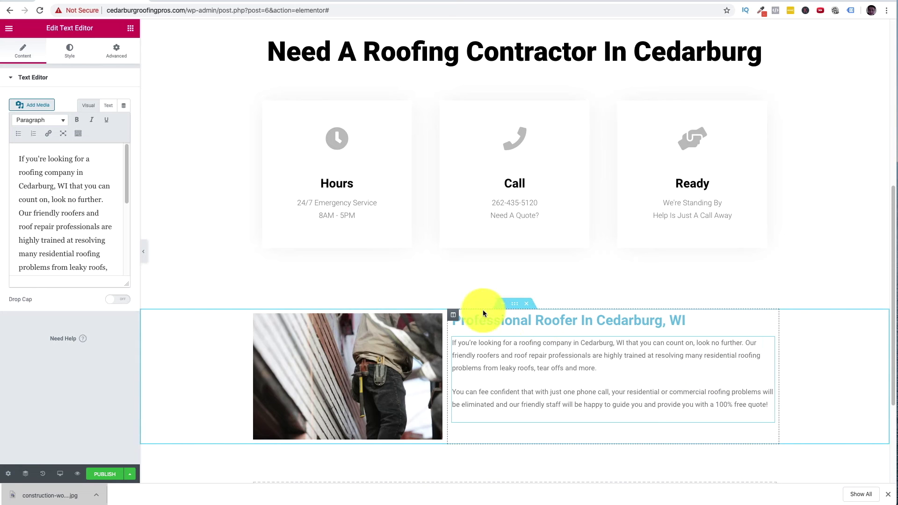
- Set the paragraph text colour to black #000000
{"action": "left_click", "coordinate": [76, 61]}
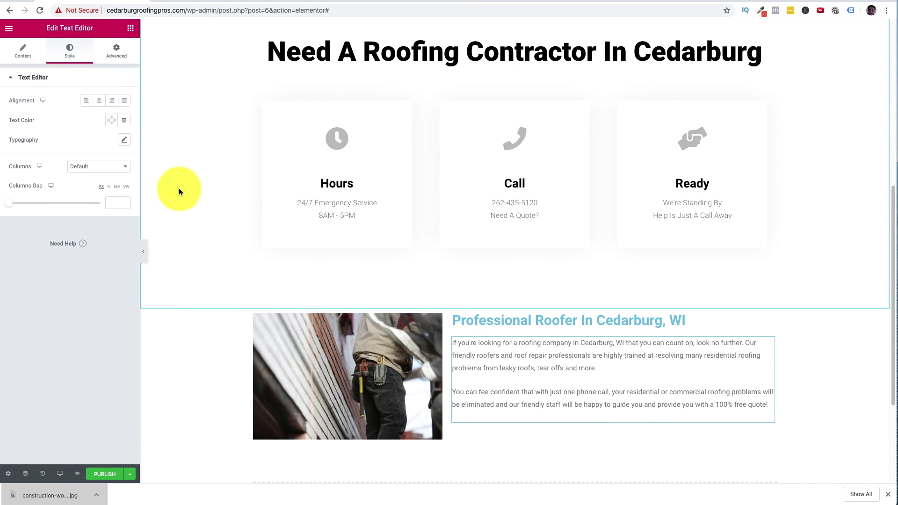
{"action": "left_click", "coordinate": [114, 122]}
{"action": "left_click", "coordinate": [64, 236]}
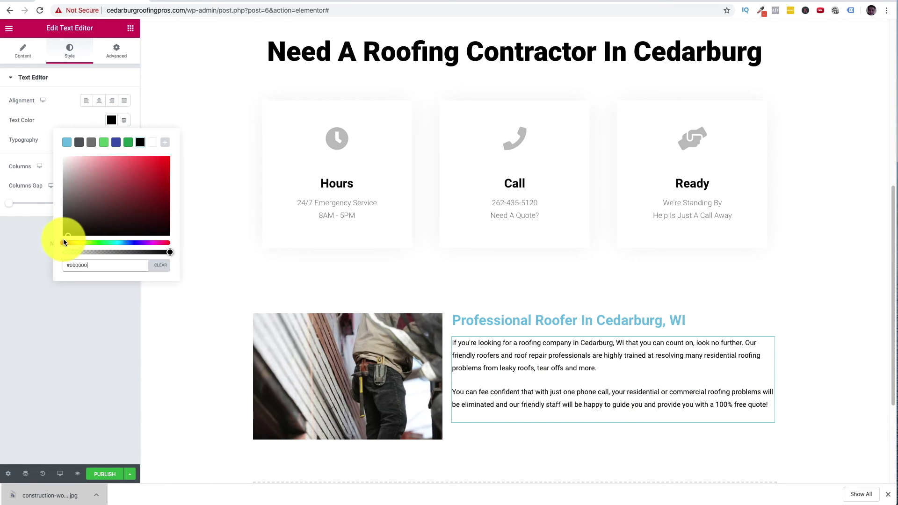
{"action": "left_click", "coordinate": [27, 133]}
- Set the paragraph's typography font family to Poppins and adjust its size
{"action": "left_click", "coordinate": [124, 140]}
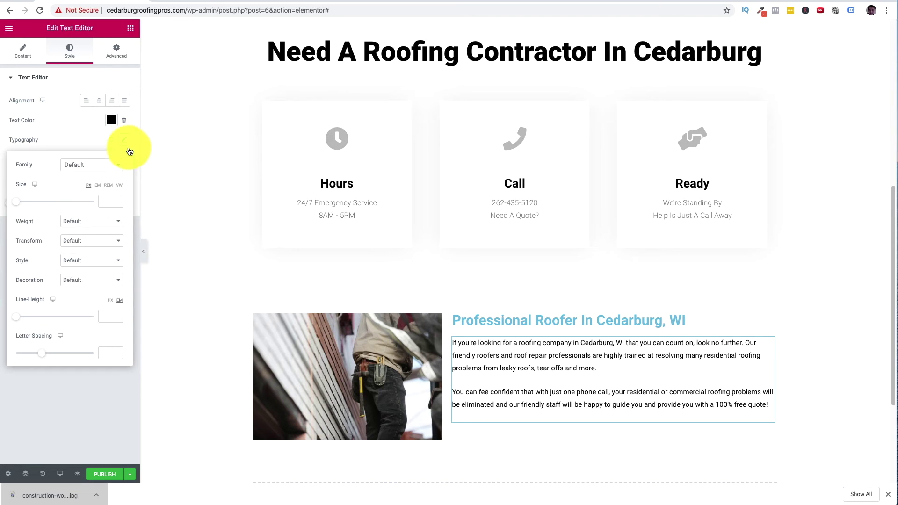
{"action": "left_click", "coordinate": [93, 168]}
{"action": "type", "text": "popp"}
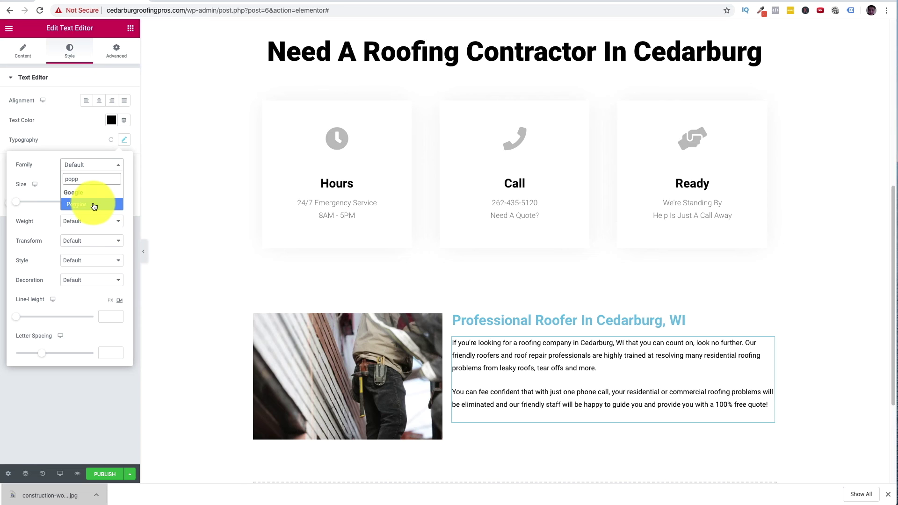
{"action": "left_click", "coordinate": [92, 203]}
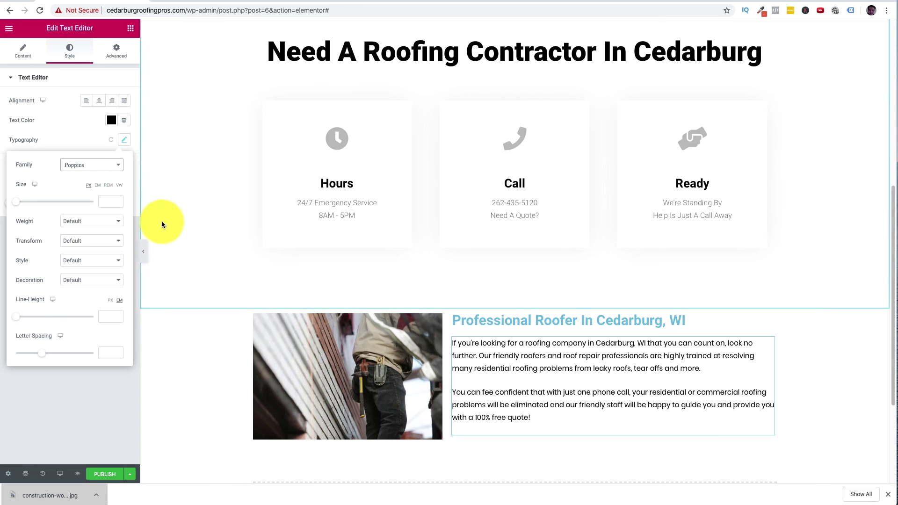
{"action": "left_click_drag", "start_coordinate": [16, 202], "coordinate": [21, 201]}
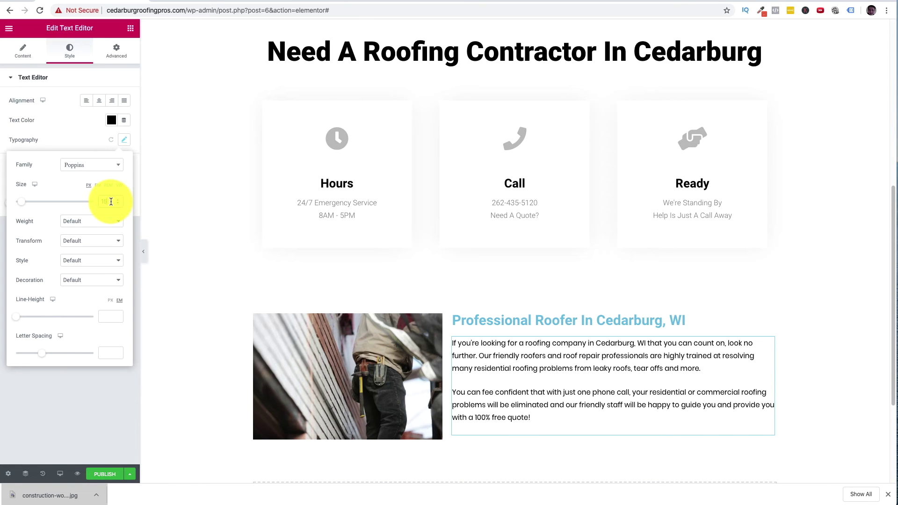
{"action": "key", "text": "Escape"}
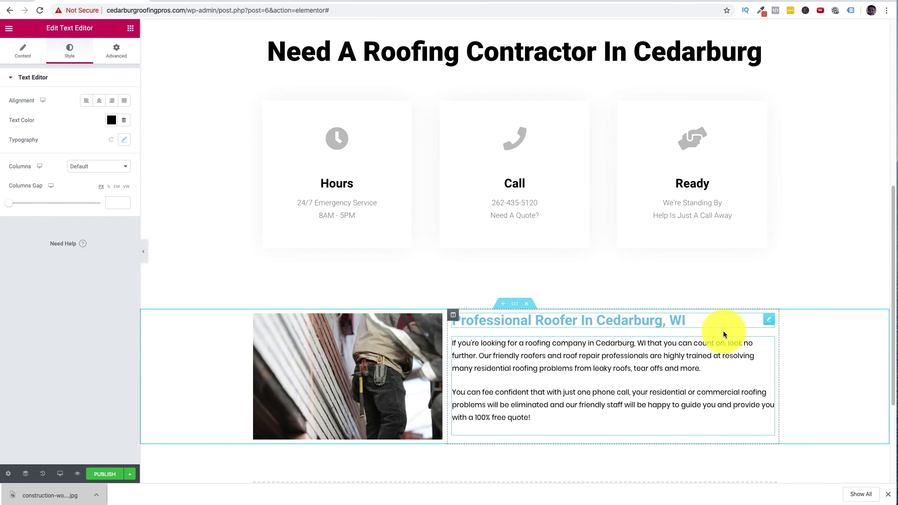
{"action": "scroll", "coordinate": [698, 347], "scroll_direction": "down", "scroll_amount": 1}
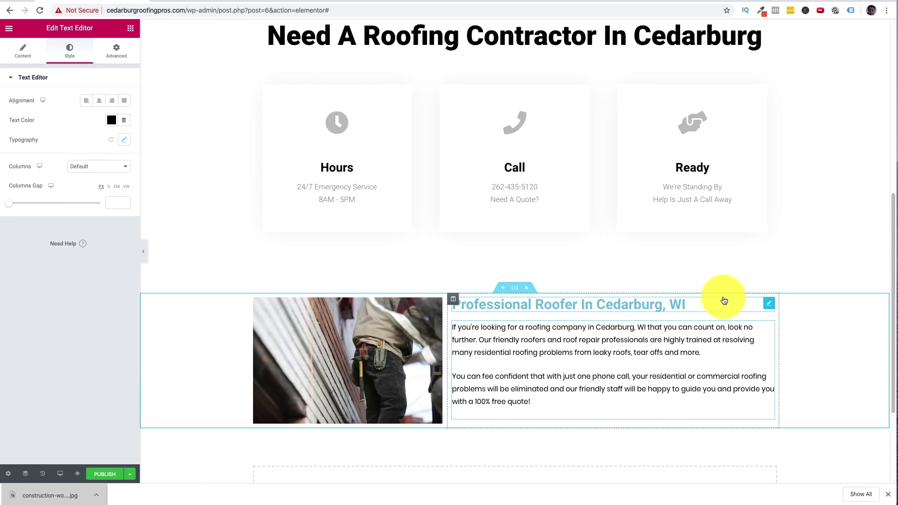
- Change the Professional Roofer heading's text colour from blue to black
{"action": "left_click", "coordinate": [581, 304]}
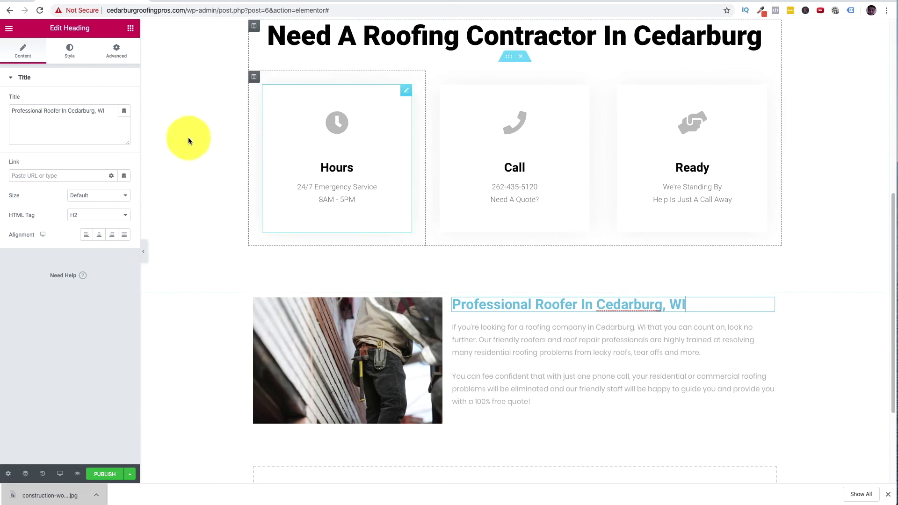
{"action": "left_click", "coordinate": [71, 52]}
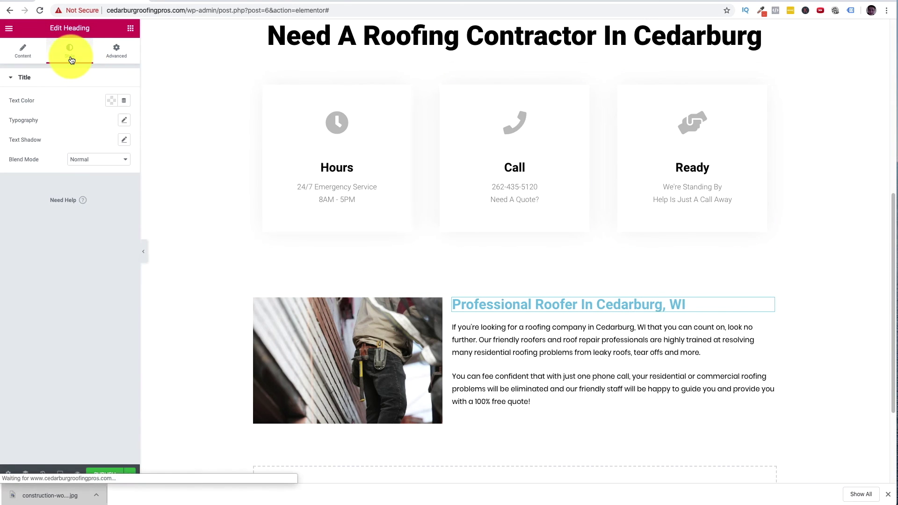
{"action": "left_click", "coordinate": [111, 105]}
{"action": "left_click", "coordinate": [141, 123]}
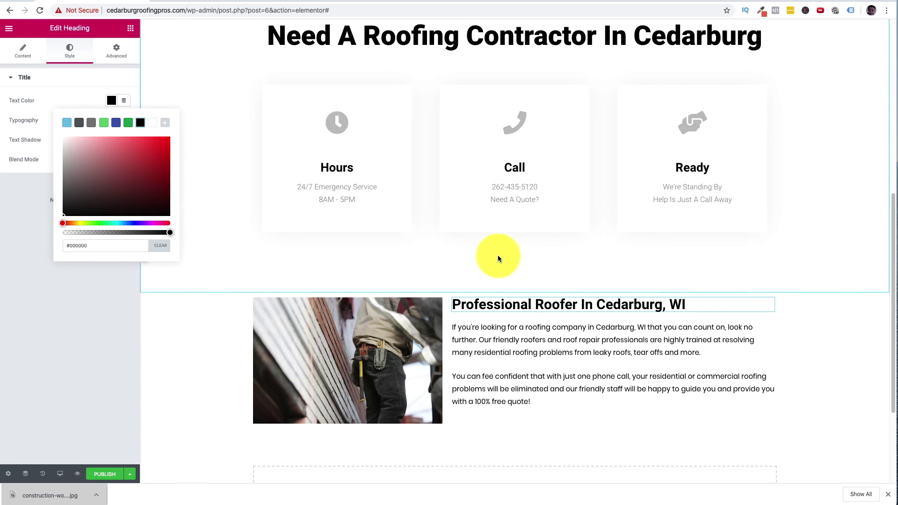
{"action": "left_click", "coordinate": [133, 451]}
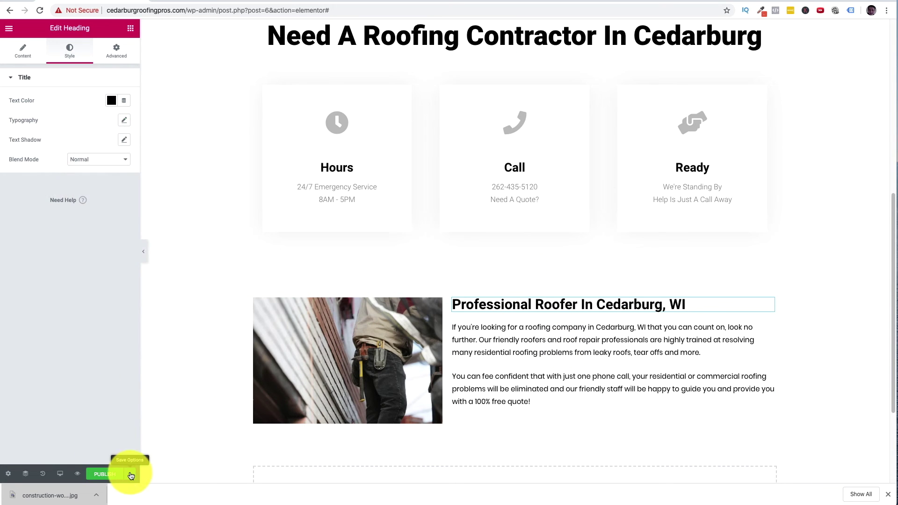
- Publish the page to save the changes
{"action": "left_click", "coordinate": [131, 476]}
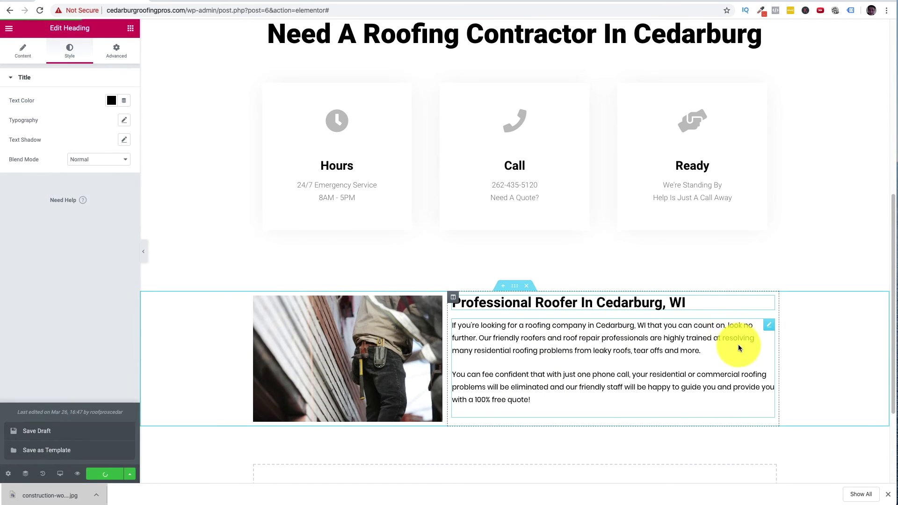
{"action": "scroll", "coordinate": [739, 346], "scroll_direction": "down", "scroll_amount": 3}
{"action": "scroll", "coordinate": [739, 338], "scroll_direction": "up", "scroll_amount": 10}
{"action": "scroll", "coordinate": [749, 351], "scroll_direction": "down", "scroll_amount": 2}
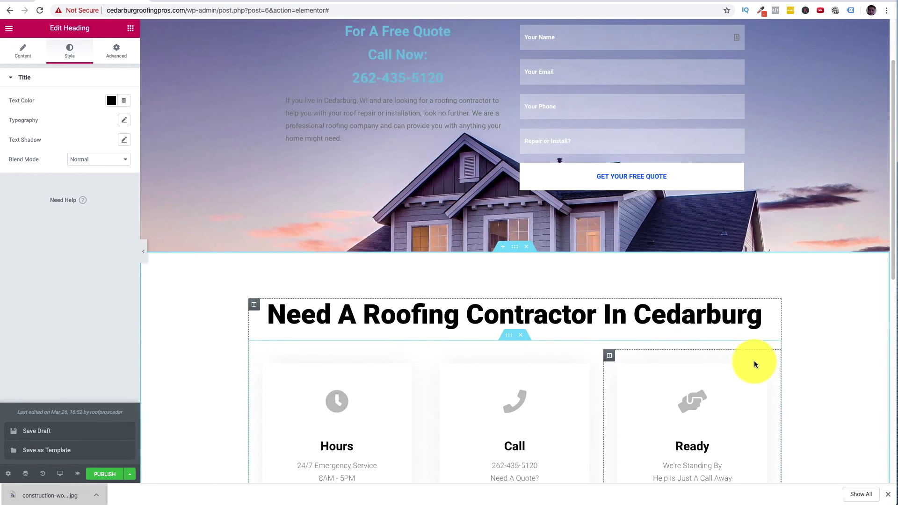
{"action": "scroll", "coordinate": [754, 364], "scroll_direction": "down", "scroll_amount": 9}
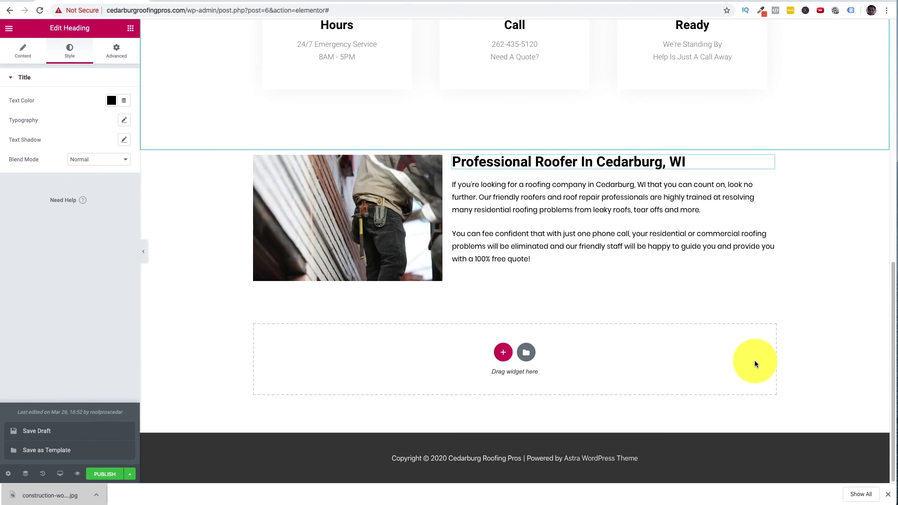
{"action": "scroll", "coordinate": [755, 360], "scroll_direction": "up", "scroll_amount": 6}
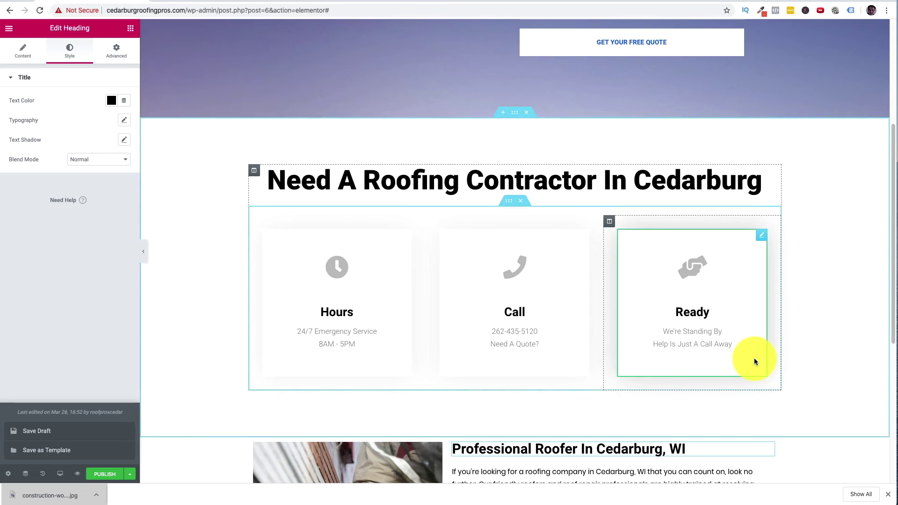
{"action": "scroll", "coordinate": [754, 361], "scroll_direction": "down", "scroll_amount": 6}
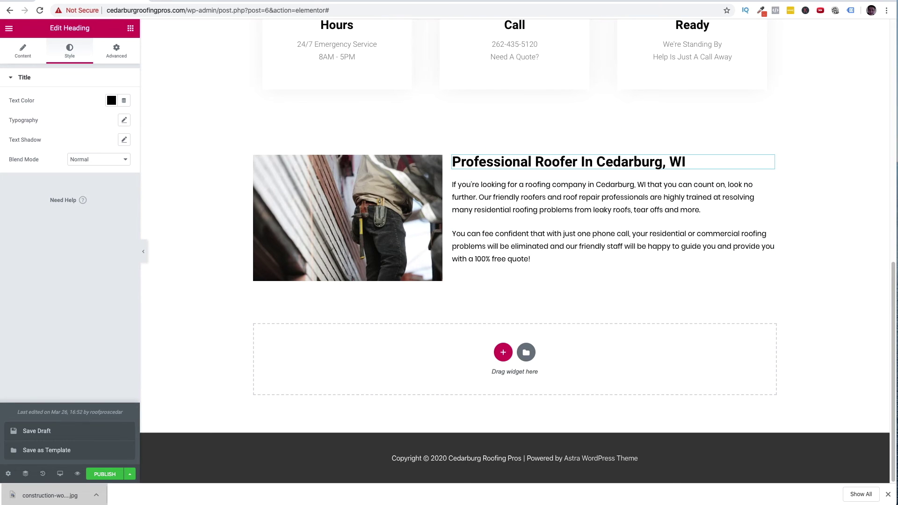
{"action": "scroll", "coordinate": [726, 244], "scroll_direction": "up", "scroll_amount": 2}
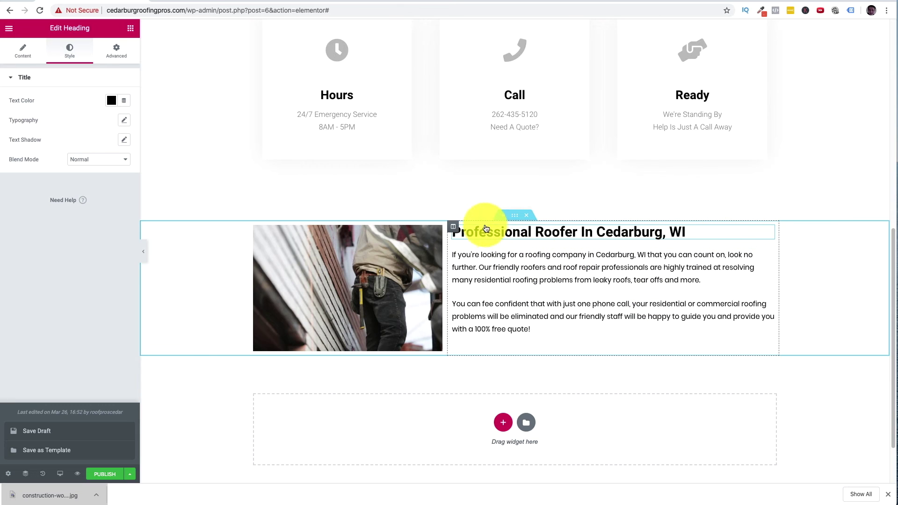
- Give the photo-and-text section a classic #F9F9F9 background and publish the page
{"action": "left_click", "coordinate": [515, 215]}
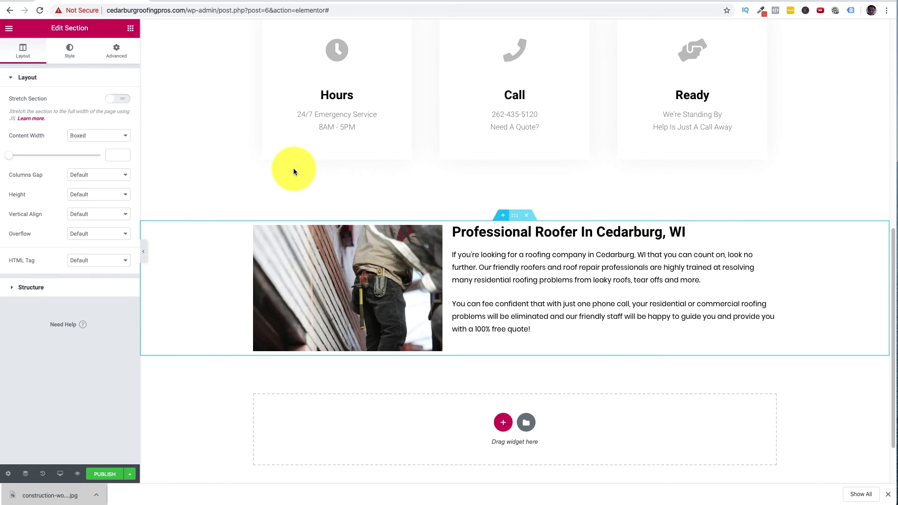
{"action": "left_click", "coordinate": [70, 49]}
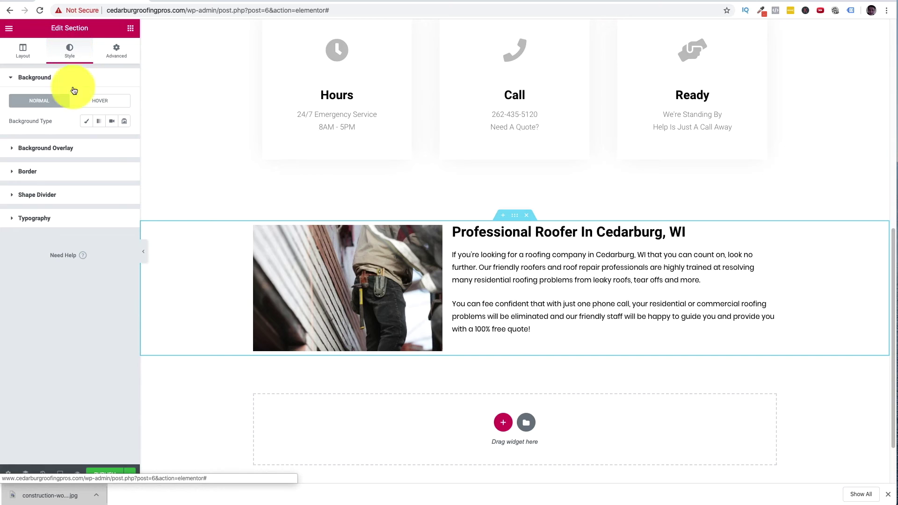
{"action": "left_click", "coordinate": [87, 124]}
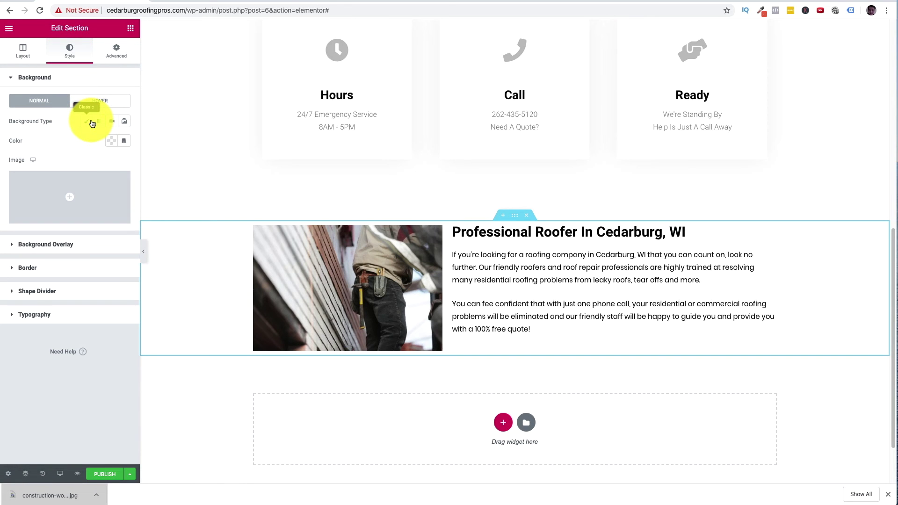
{"action": "left_click", "coordinate": [110, 140]}
{"action": "left_click_drag", "start_coordinate": [74, 189], "coordinate": [56, 178]}
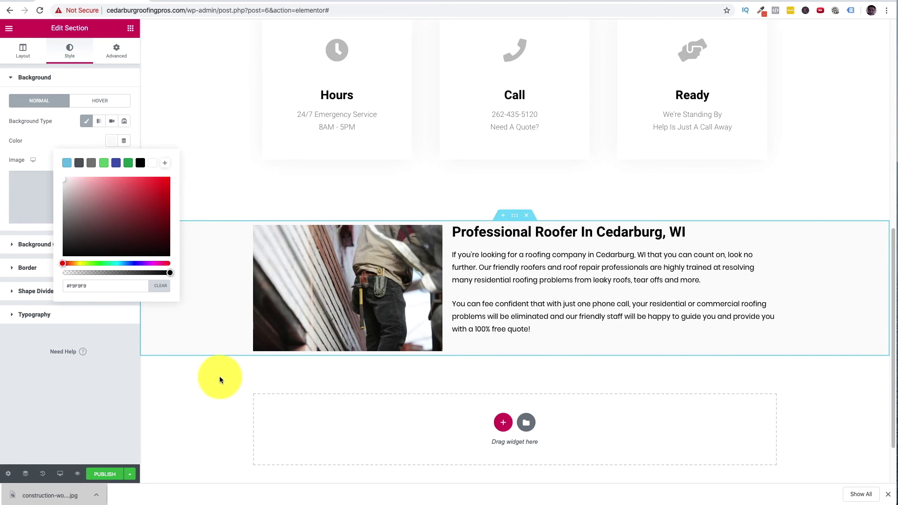
{"action": "left_click", "coordinate": [130, 475]}
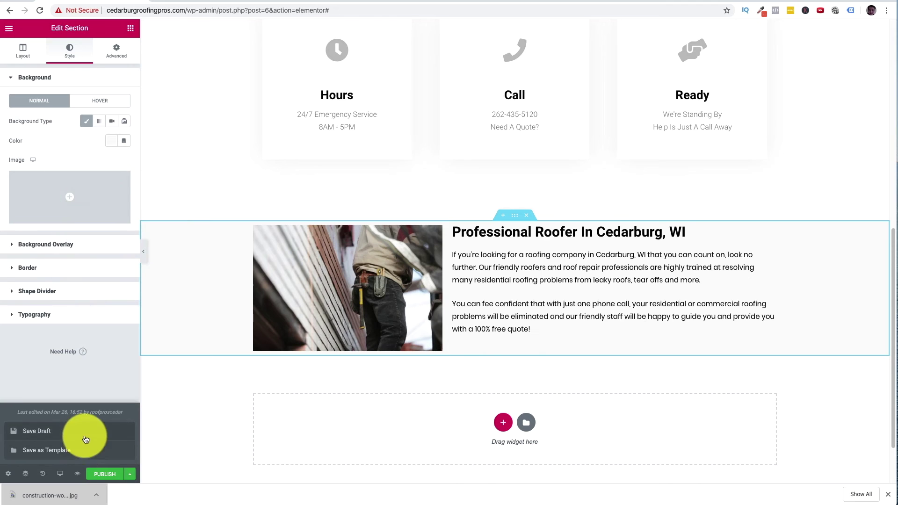
{"action": "left_click", "coordinate": [85, 437]}
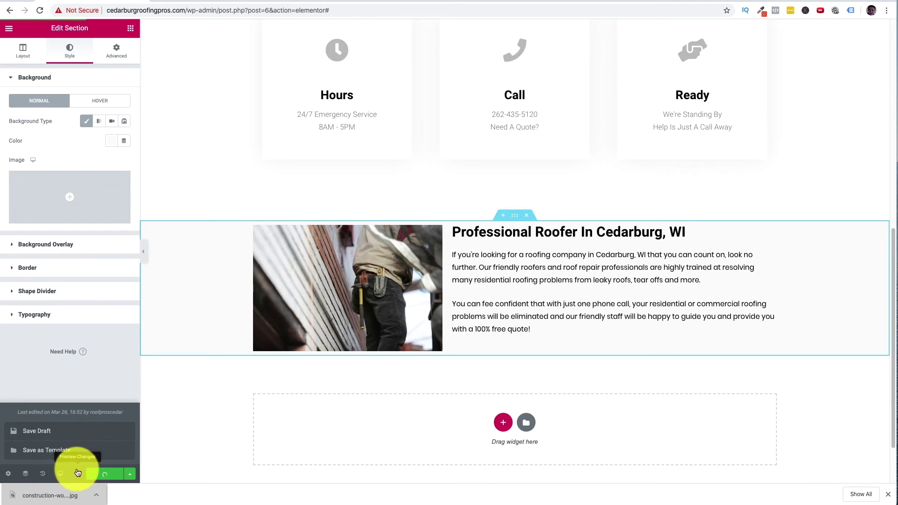
- Preview the page live and scroll through the hero and service cards
{"action": "left_click", "coordinate": [78, 476]}
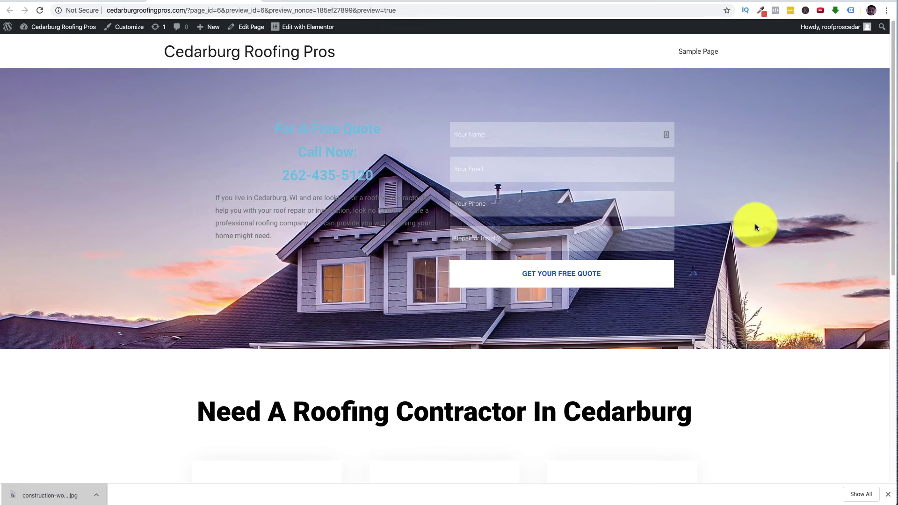
{"action": "scroll", "coordinate": [756, 232], "scroll_direction": "down", "scroll_amount": 5}
{"action": "scroll", "coordinate": [759, 234], "scroll_direction": "down", "scroll_amount": 3}
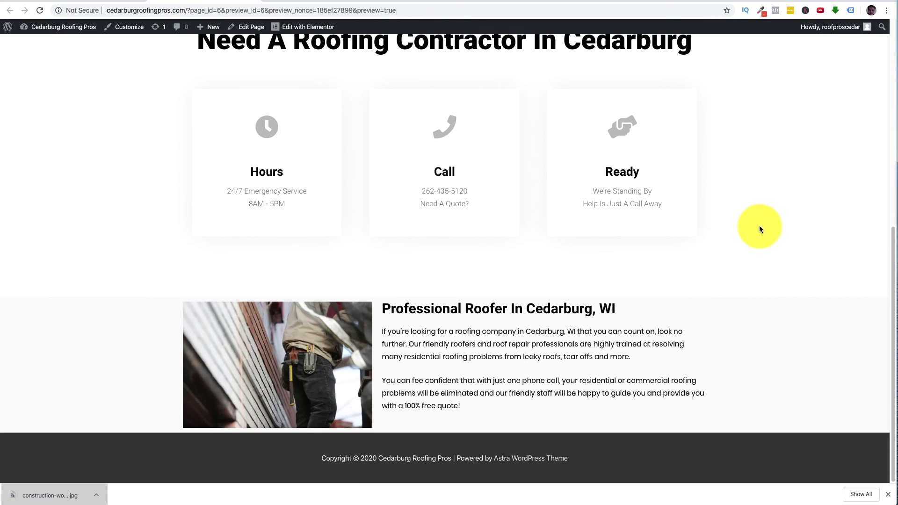
{"action": "scroll", "coordinate": [759, 227], "scroll_direction": "up", "scroll_amount": 8}
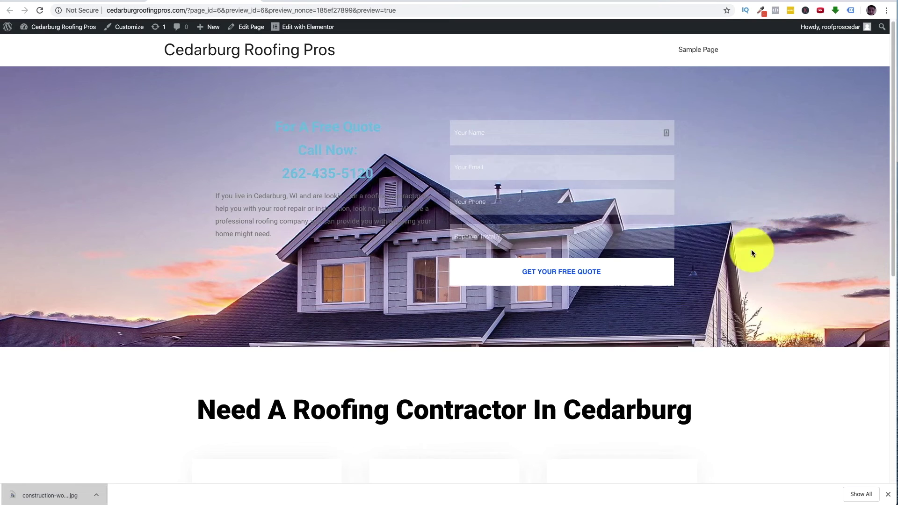
{"action": "scroll", "coordinate": [758, 262], "scroll_direction": "down", "scroll_amount": 8}
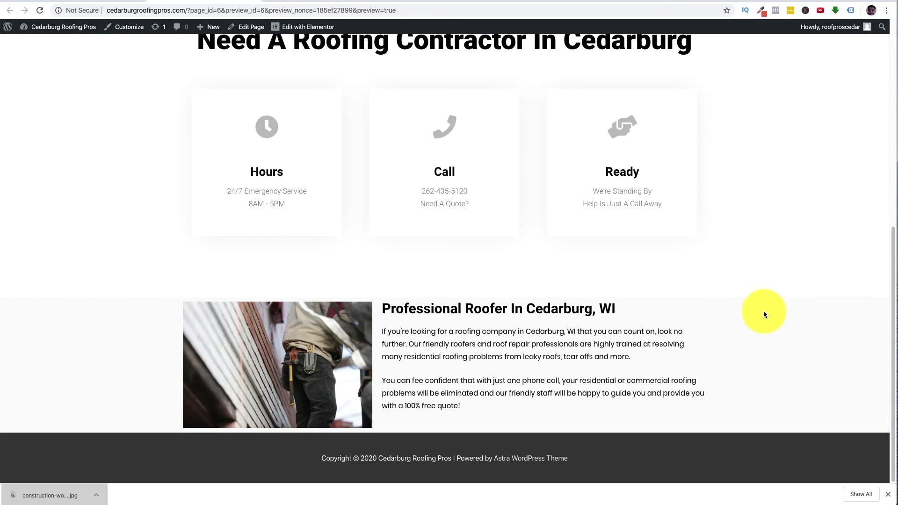
{"action": "scroll", "coordinate": [495, 365], "scroll_direction": "up", "scroll_amount": 8}
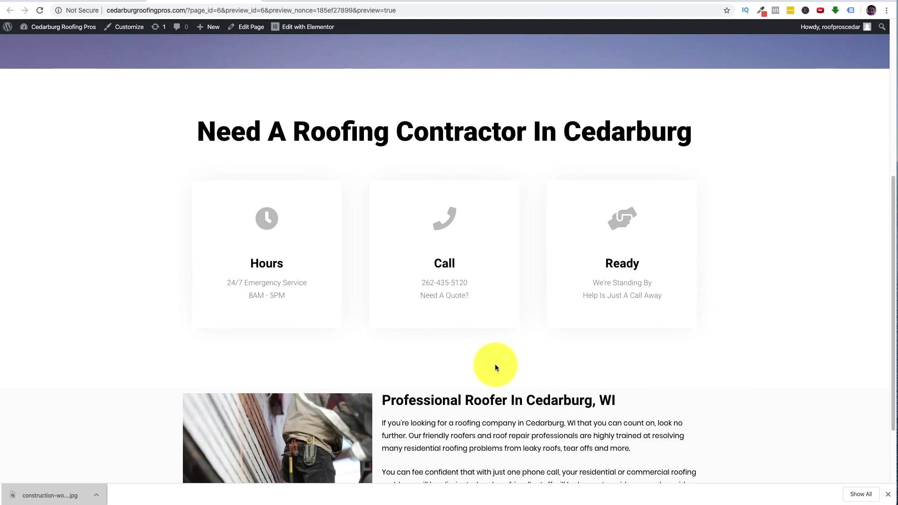
{"action": "scroll", "coordinate": [482, 304], "scroll_direction": "down", "scroll_amount": 2}
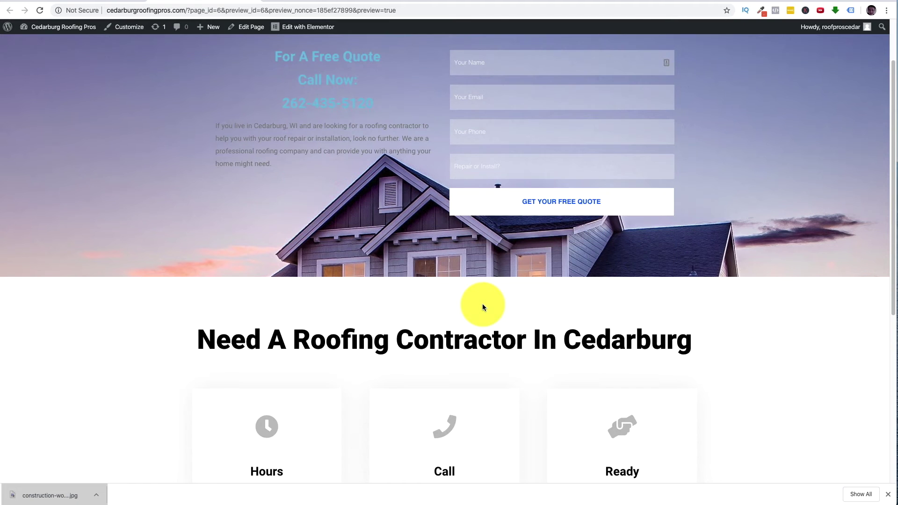
{"action": "scroll", "coordinate": [483, 311], "scroll_direction": "up", "scroll_amount": 2}
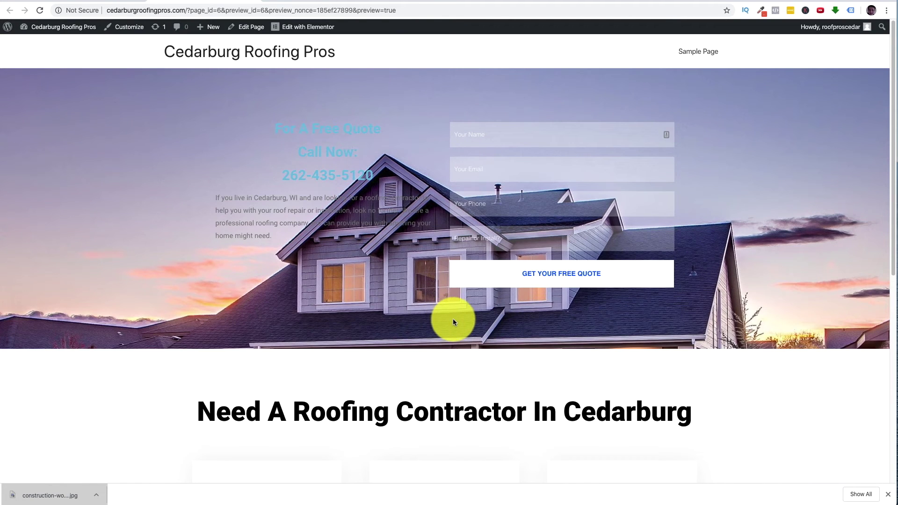
- Select the site title, scroll to the footer, and go back to the Elementor editor
{"action": "left_click_drag", "start_coordinate": [346, 54], "coordinate": [168, 55]}
{"action": "left_click", "coordinate": [156, 55]}
{"action": "triple_click", "coordinate": [167, 52]}
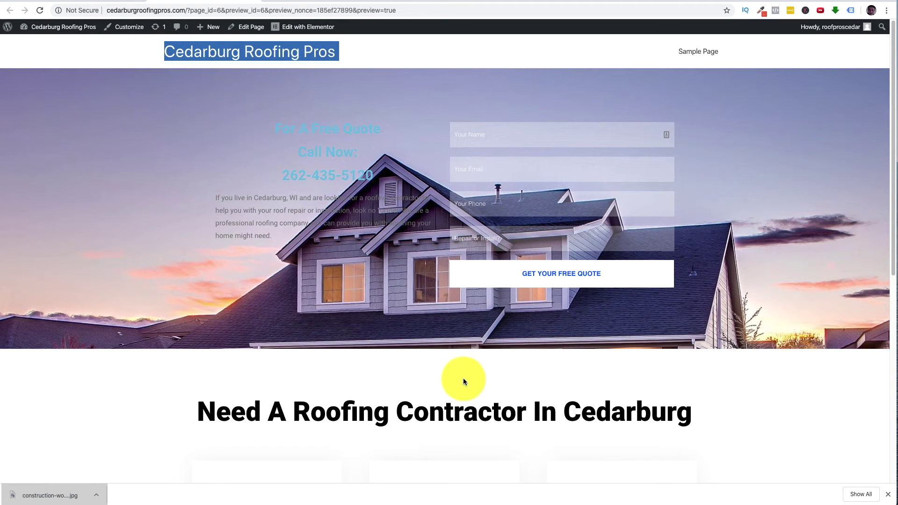
{"action": "scroll", "coordinate": [487, 381], "scroll_direction": "down", "scroll_amount": 4}
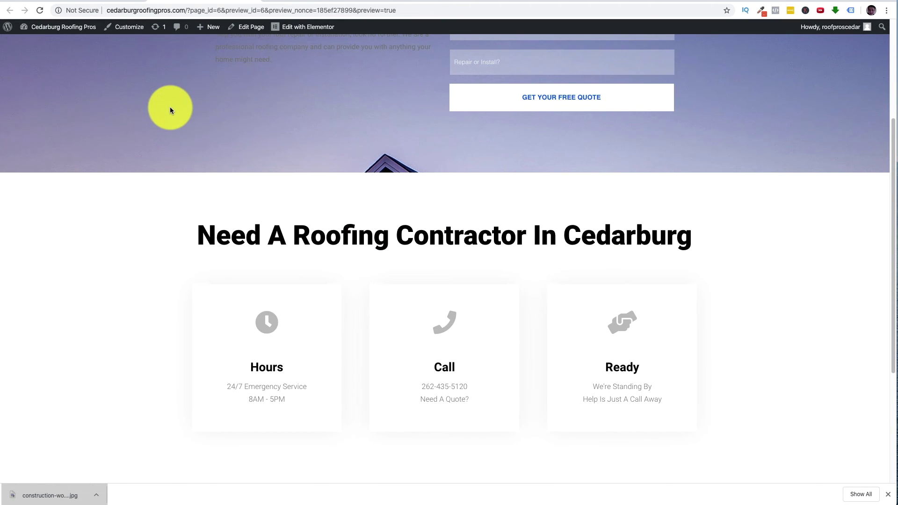
{"action": "scroll", "coordinate": [268, 187], "scroll_direction": "down", "scroll_amount": 4}
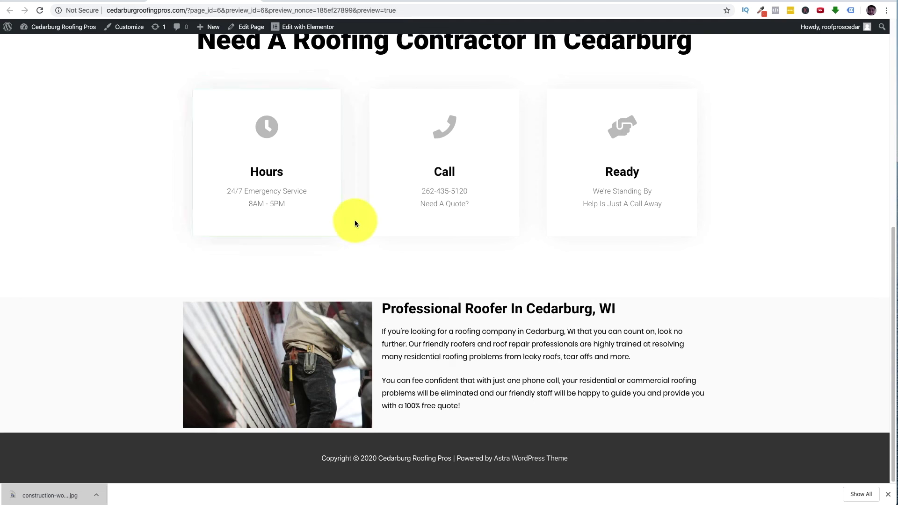
{"action": "left_click", "coordinate": [120, 6]}
{"action": "scroll", "coordinate": [492, 398], "scroll_direction": "down", "scroll_amount": 2}
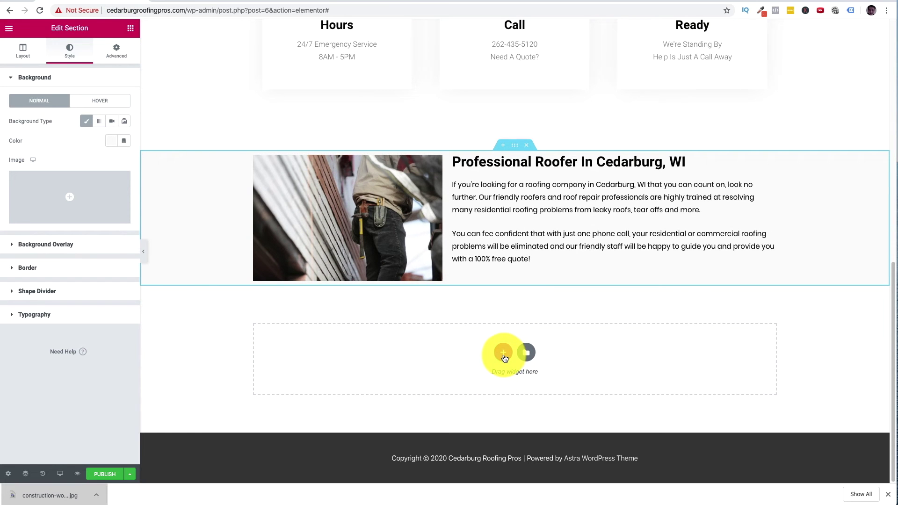
- Add a one-column section below the roofer section and drop a Social Icons widget into it
{"action": "left_click", "coordinate": [504, 354]}
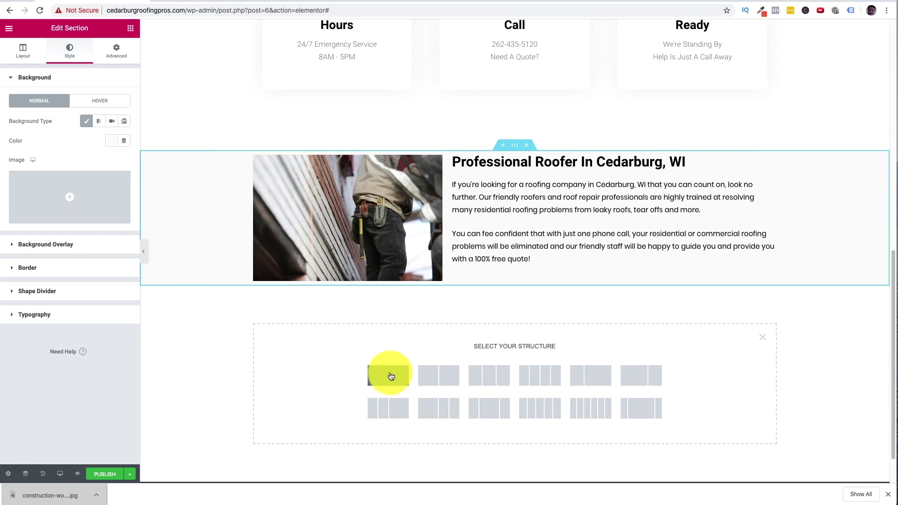
{"action": "left_click", "coordinate": [391, 377]}
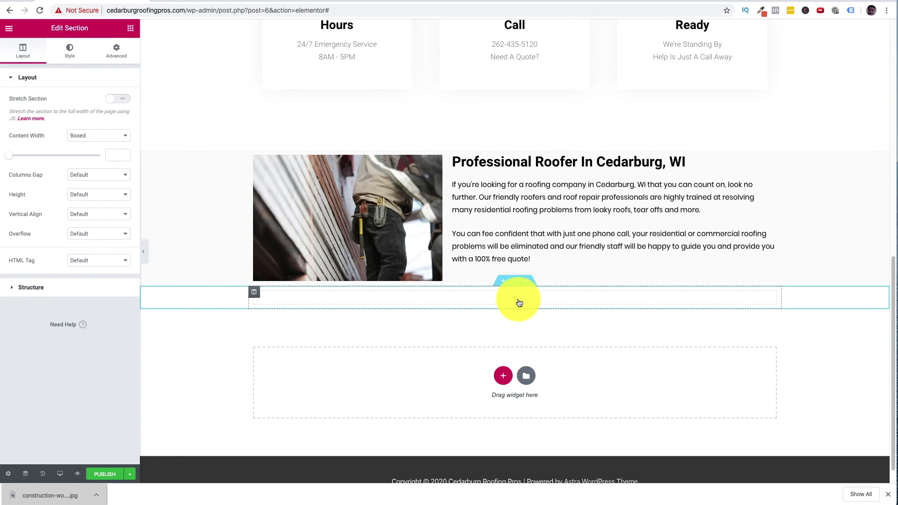
{"action": "left_click", "coordinate": [127, 33]}
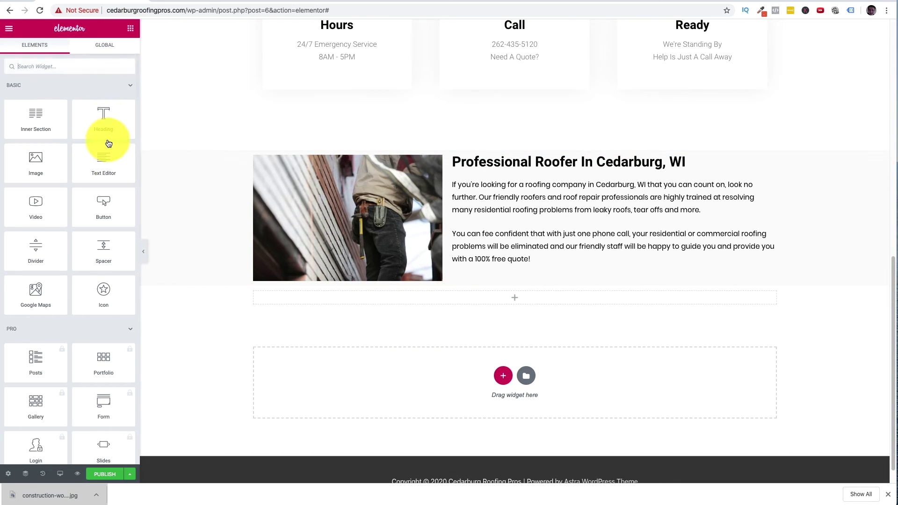
{"action": "scroll", "coordinate": [104, 192], "scroll_direction": "down", "scroll_amount": 6}
{"action": "scroll", "coordinate": [105, 206], "scroll_direction": "down", "scroll_amount": 4}
{"action": "scroll", "coordinate": [105, 206], "scroll_direction": "up", "scroll_amount": 5}
{"action": "scroll", "coordinate": [106, 191], "scroll_direction": "up", "scroll_amount": 10}
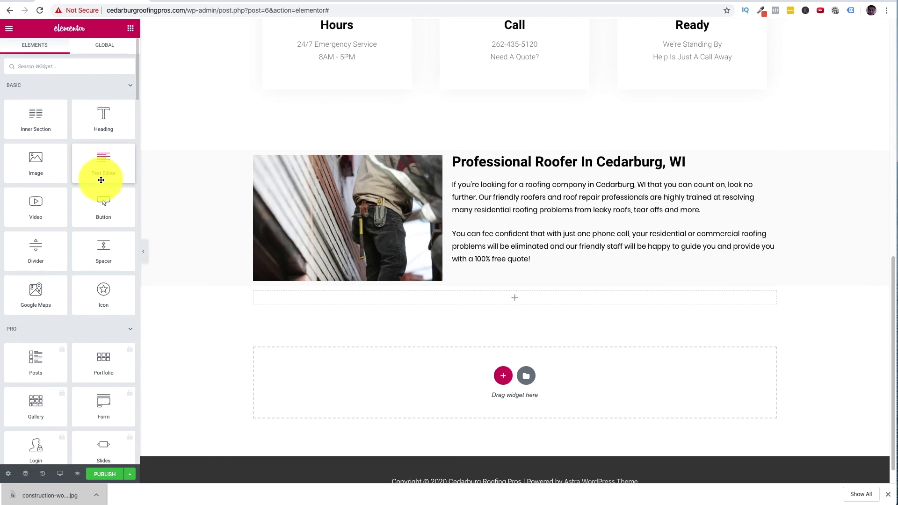
{"action": "scroll", "coordinate": [54, 226], "scroll_direction": "down", "scroll_amount": 1}
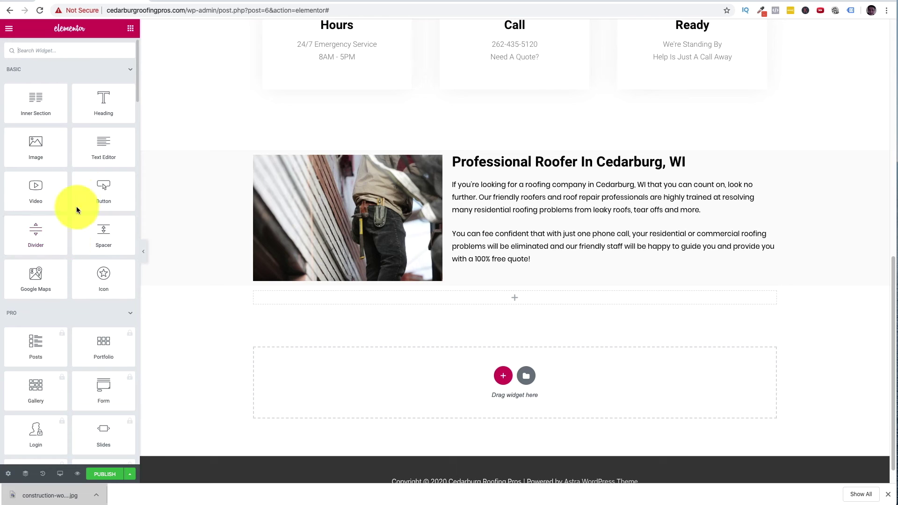
{"action": "type", "text": "soci"}
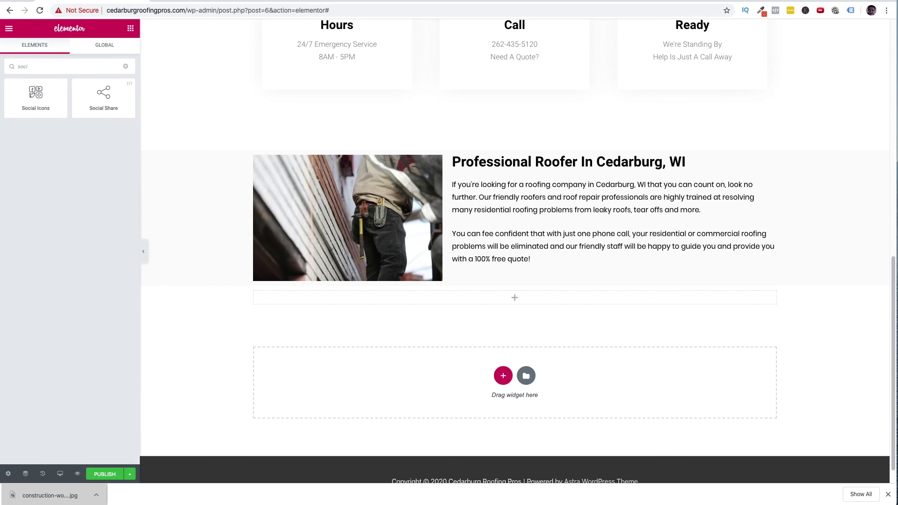
{"action": "left_click_drag", "start_coordinate": [49, 100], "coordinate": [541, 298]}
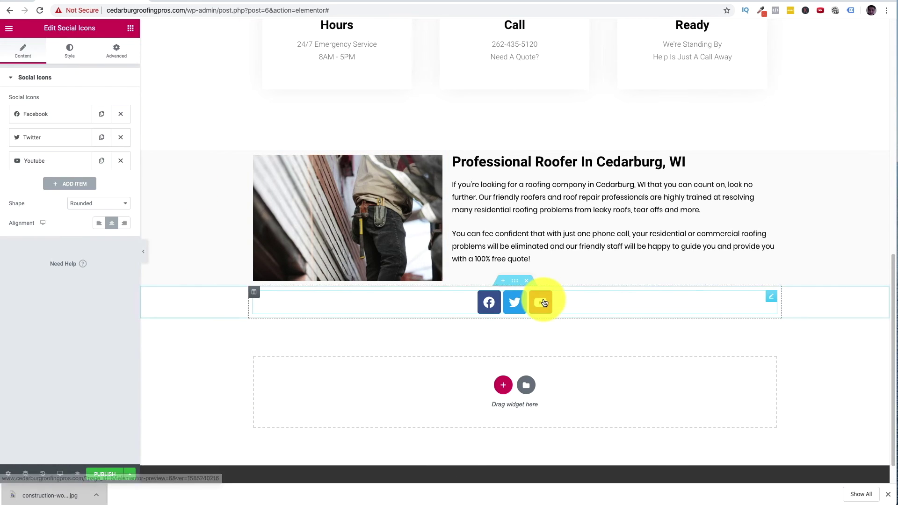
- Review the Facebook, Twitter and YouTube items, then add and remove an extra WordPress icon
{"action": "left_click", "coordinate": [47, 114]}
{"action": "left_click", "coordinate": [43, 211]}
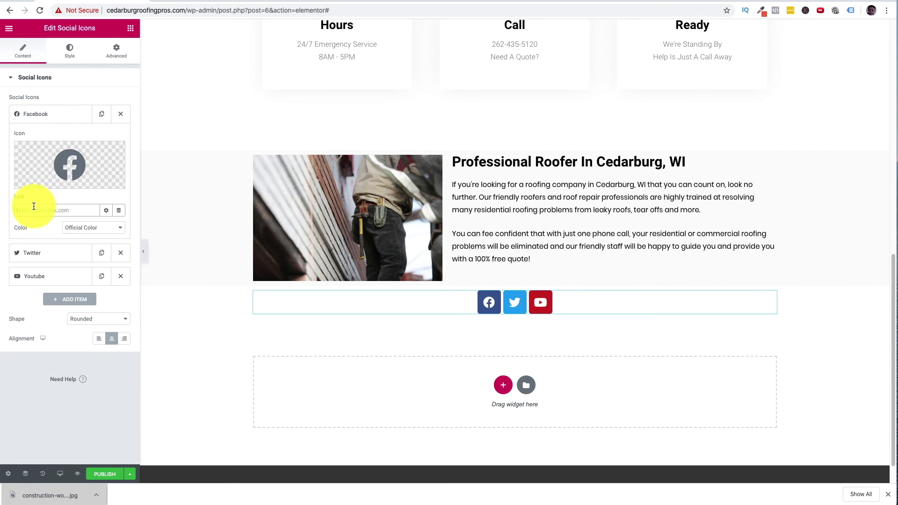
{"action": "left_click", "coordinate": [51, 253]}
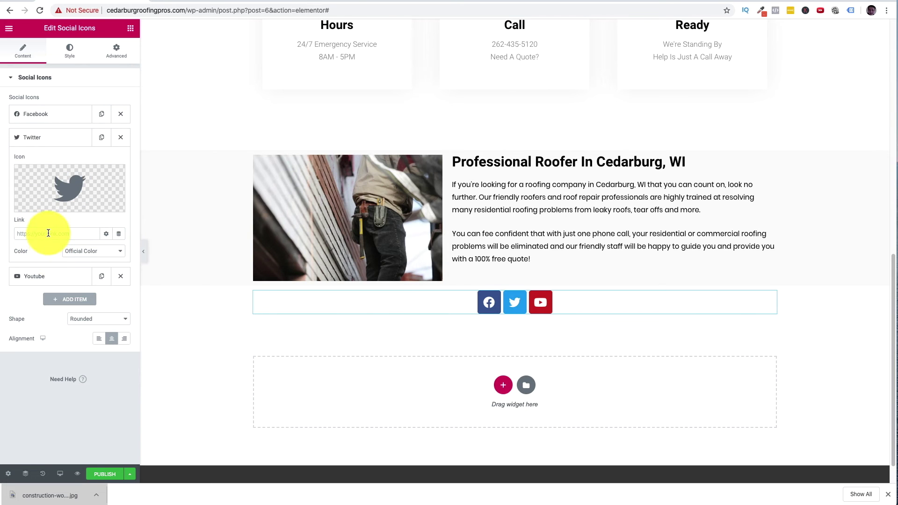
{"action": "left_click", "coordinate": [41, 277]}
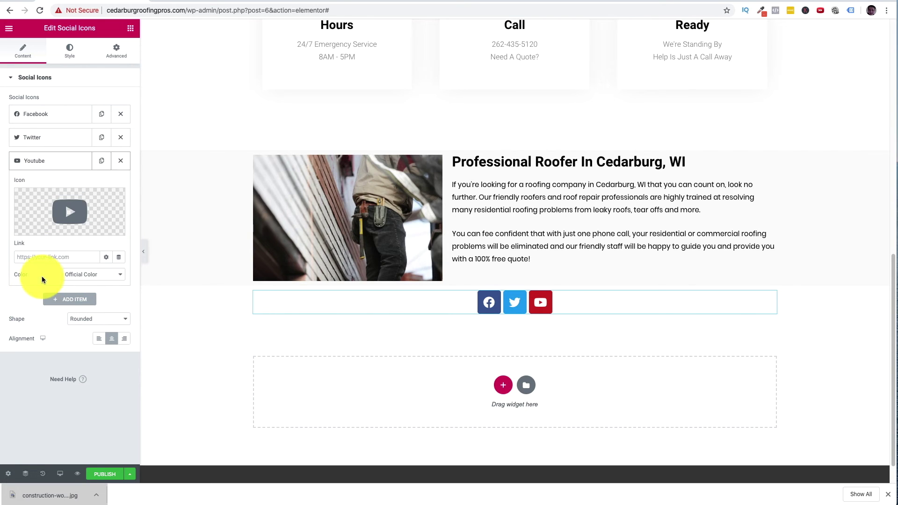
{"action": "left_click", "coordinate": [68, 305]}
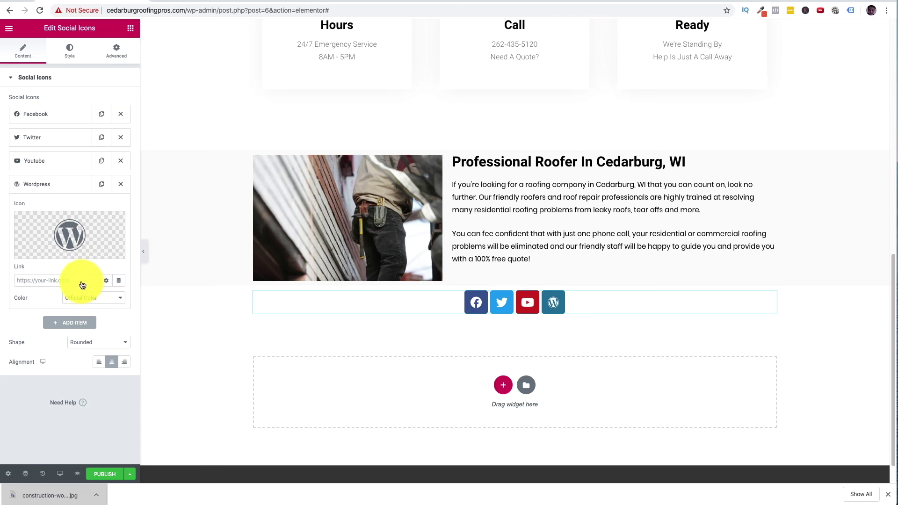
{"action": "left_click", "coordinate": [76, 228]}
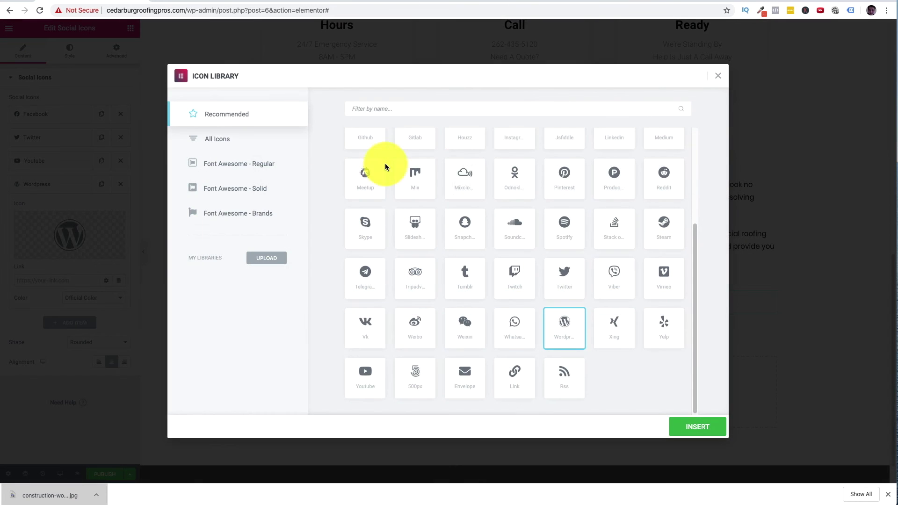
{"action": "scroll", "coordinate": [501, 245], "scroll_direction": "up", "scroll_amount": 5}
{"action": "left_click", "coordinate": [718, 75]}
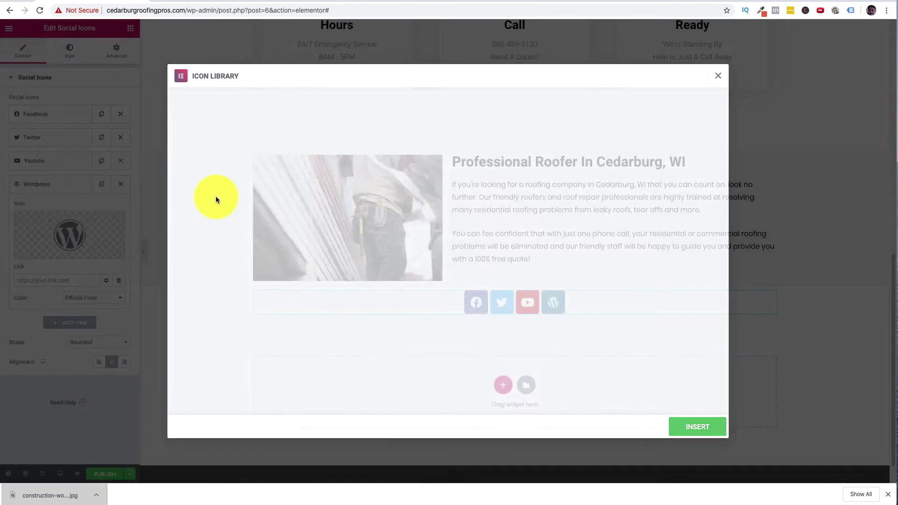
{"action": "left_click", "coordinate": [121, 184]}
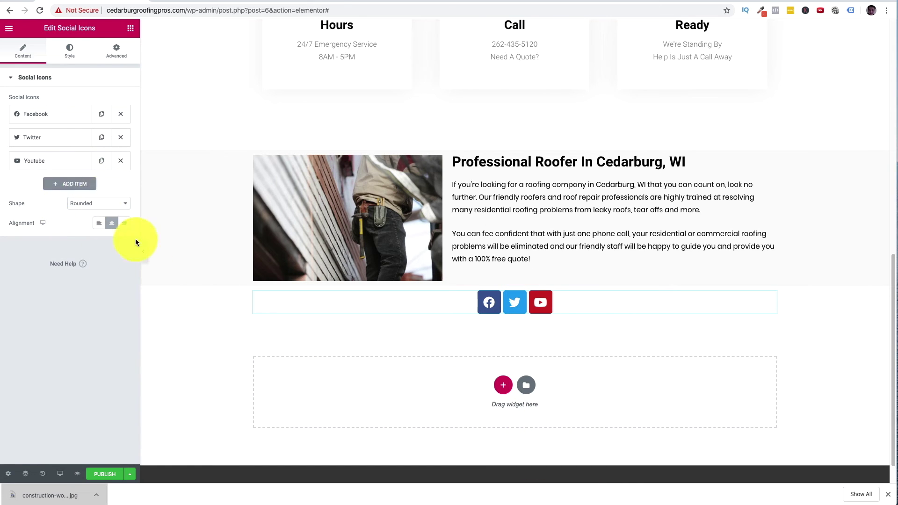
- Set the social icons' shape to Square after briefly trying Circle
{"action": "left_click", "coordinate": [113, 204]}
{"action": "left_click", "coordinate": [107, 212]}
{"action": "left_click", "coordinate": [104, 207]}
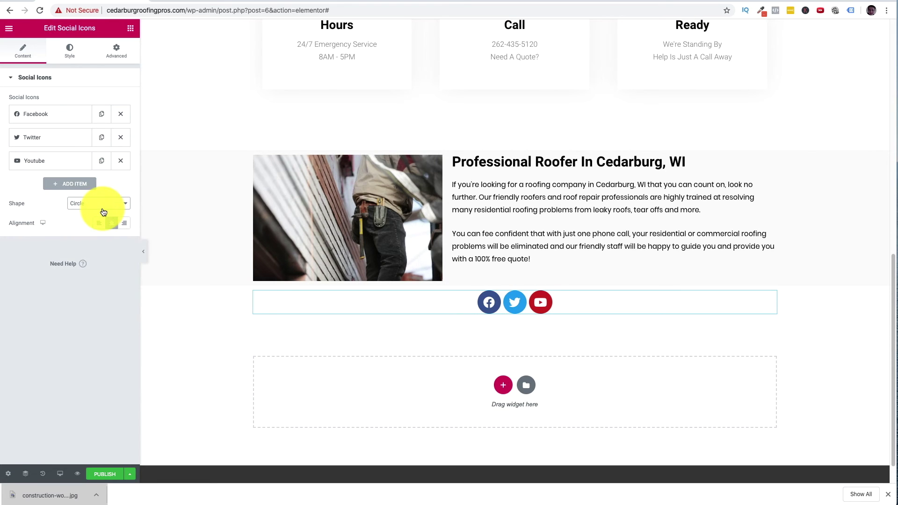
{"action": "left_click", "coordinate": [101, 207]}
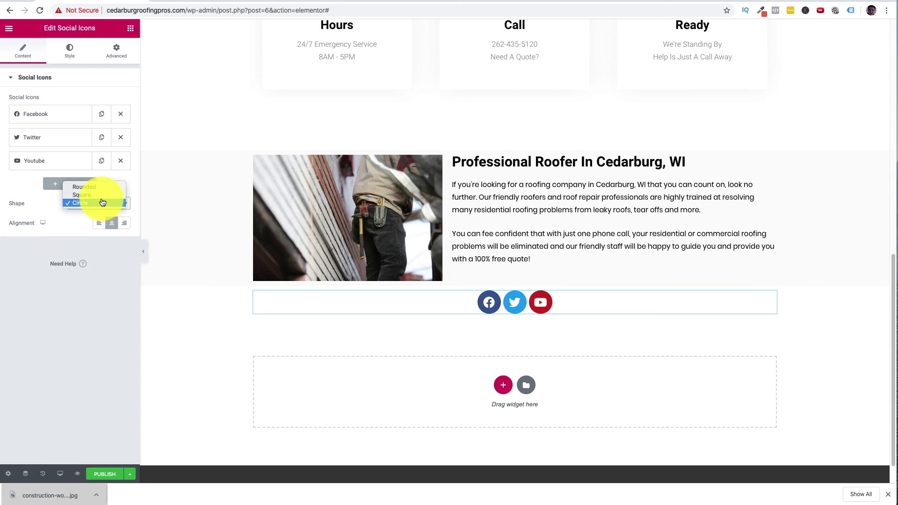
{"action": "left_click", "coordinate": [96, 195]}
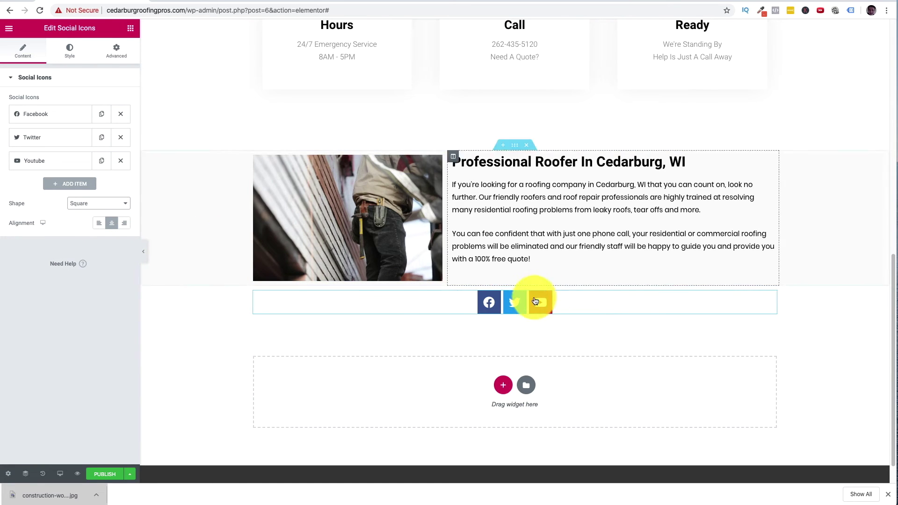
{"action": "left_click", "coordinate": [130, 28]}
- Add a Heading reading 'Connect With Us' above the social icons and centre-align it
{"action": "left_click_drag", "start_coordinate": [108, 125], "coordinate": [540, 299]}
{"action": "triple_click", "coordinate": [454, 299]}
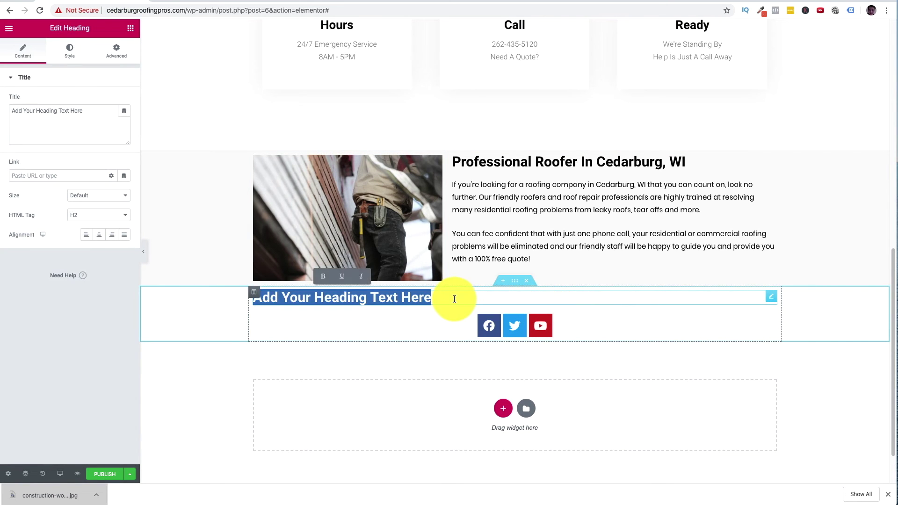
{"action": "type", "text": "Connect With Us"}
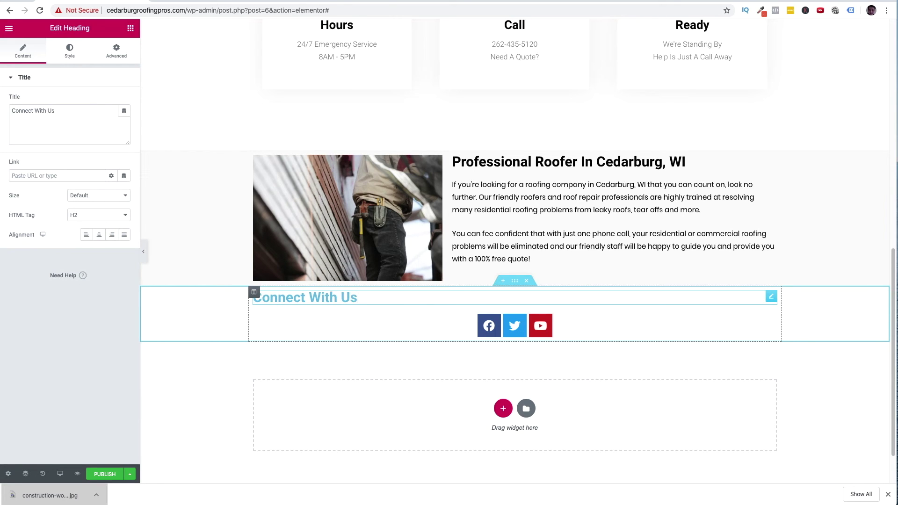
{"action": "left_click", "coordinate": [99, 234]}
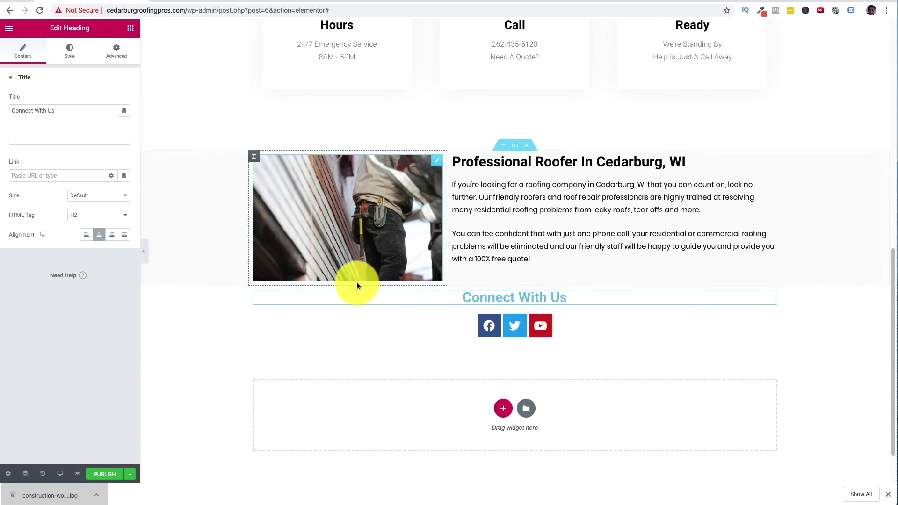
- Check the Connect With Us heading and square social icons in the live preview above the footer
{"action": "left_click", "coordinate": [135, 474]}
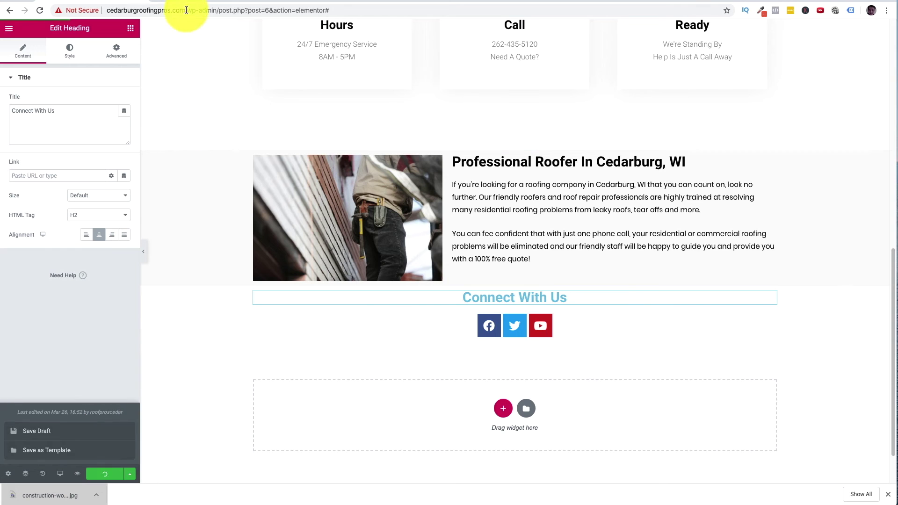
{"action": "left_click", "coordinate": [201, 7]}
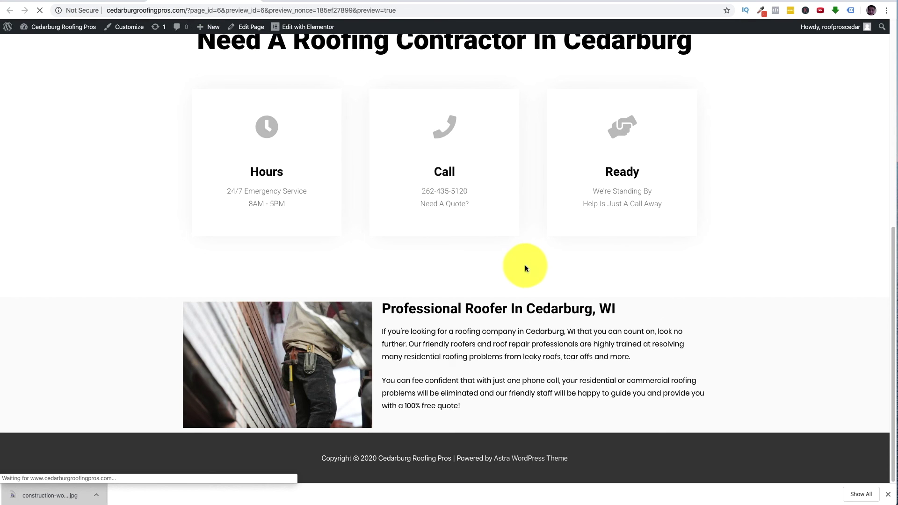
{"action": "scroll", "coordinate": [564, 292], "scroll_direction": "down", "scroll_amount": 3}
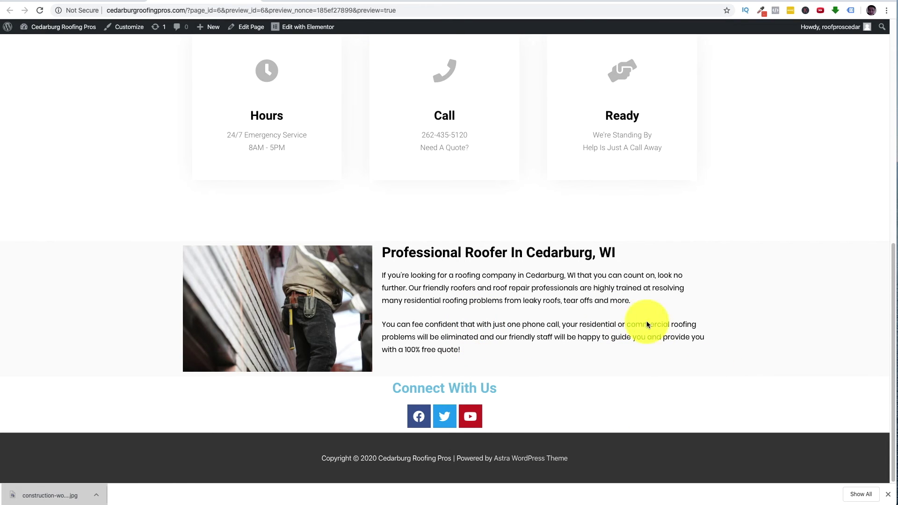
- Copy the Professional Roofer section from its right-click menu
{"action": "left_click", "coordinate": [100, 5]}
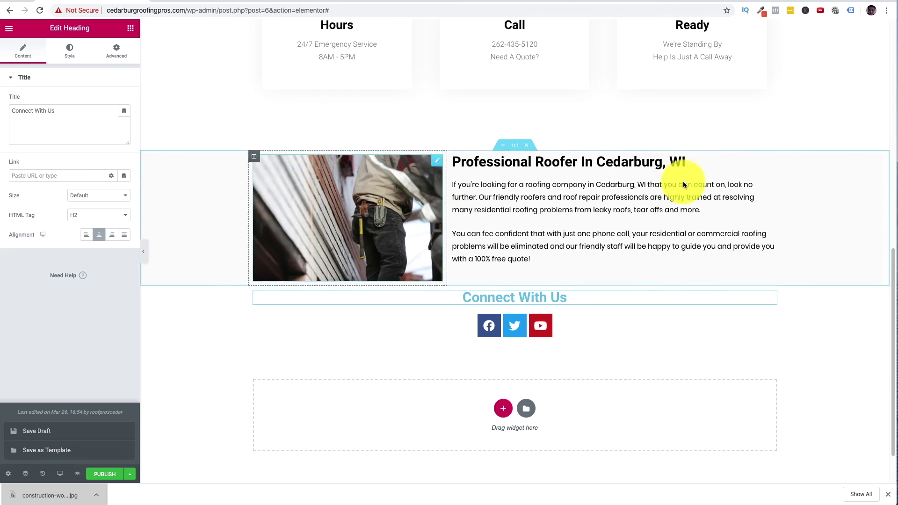
{"action": "right_click", "coordinate": [512, 148]}
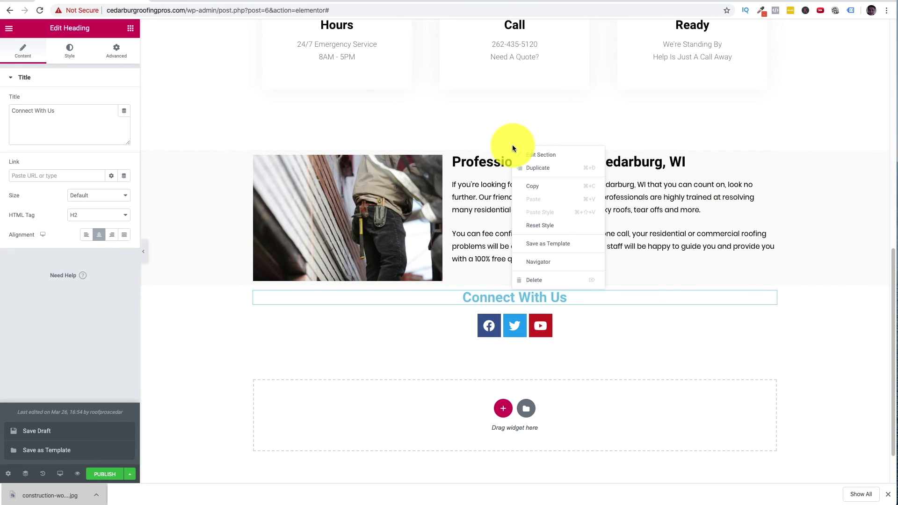
{"action": "left_click", "coordinate": [510, 145]}
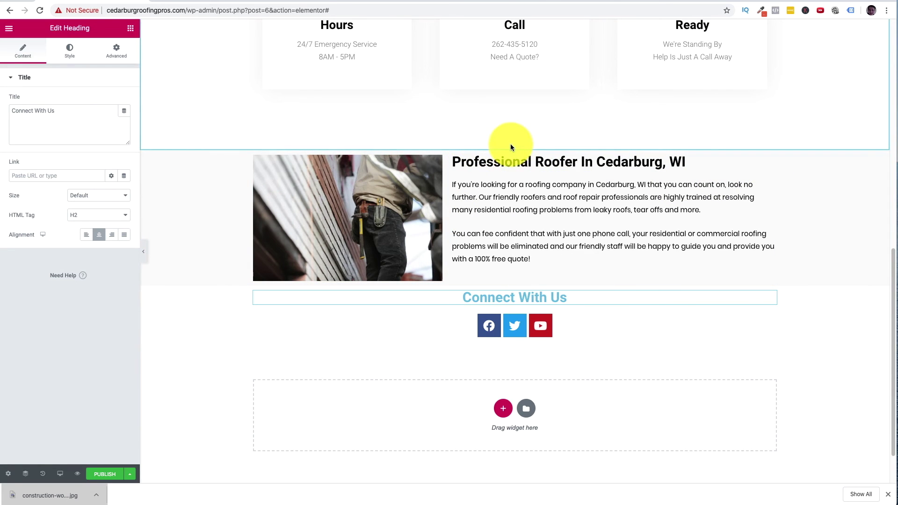
{"action": "right_click", "coordinate": [510, 144]}
{"action": "key", "text": "Escape"}
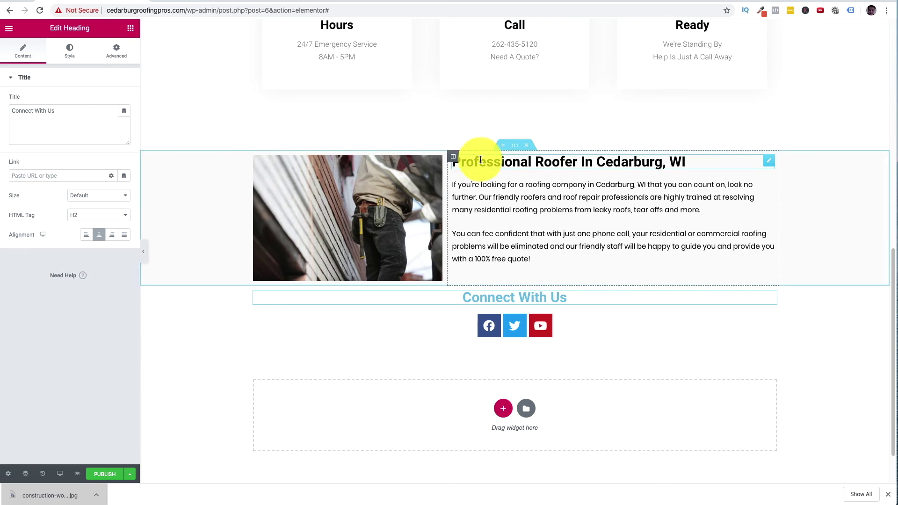
{"action": "right_click", "coordinate": [517, 148]}
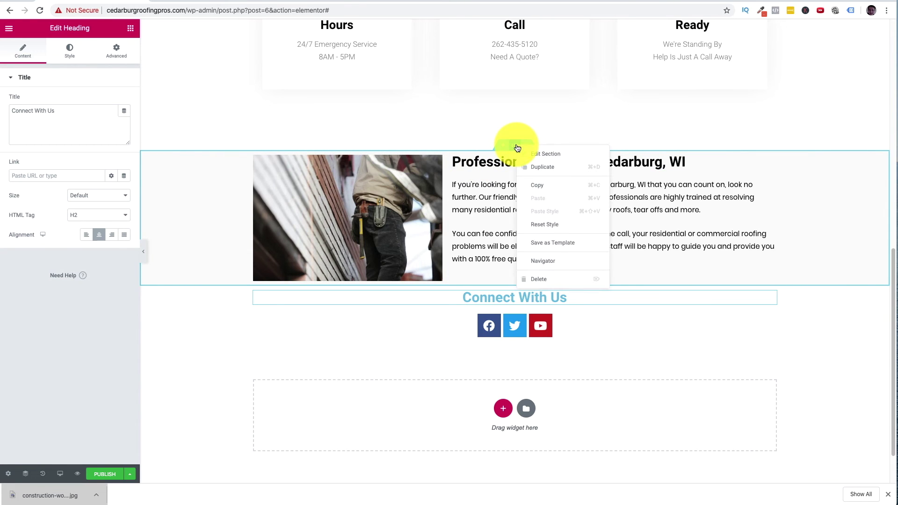
{"action": "left_click", "coordinate": [536, 185]}
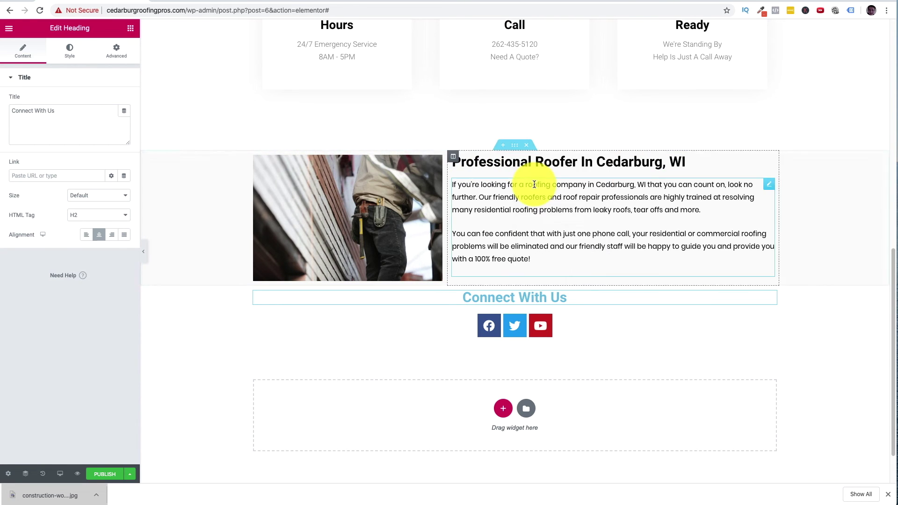
- Paste the roofer section's grey background style onto the Connect With Us section
{"action": "right_click", "coordinate": [512, 281]}
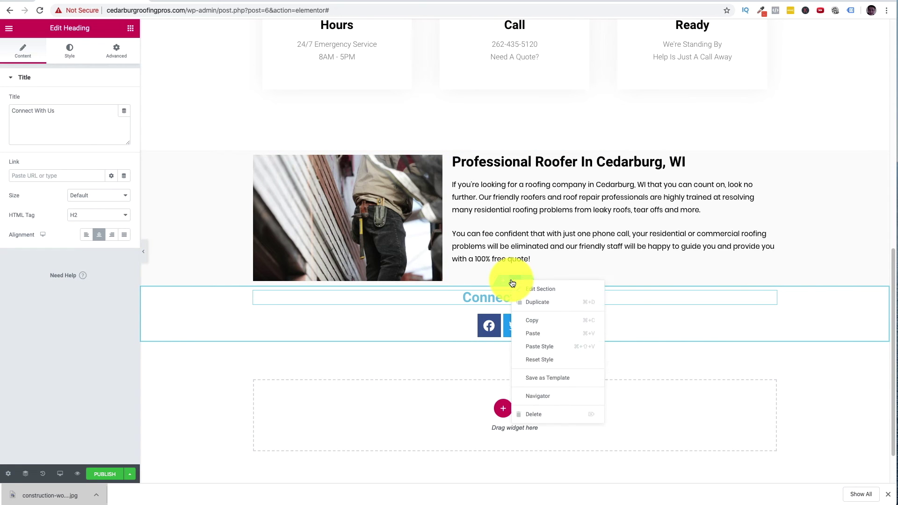
{"action": "left_click", "coordinate": [545, 352]}
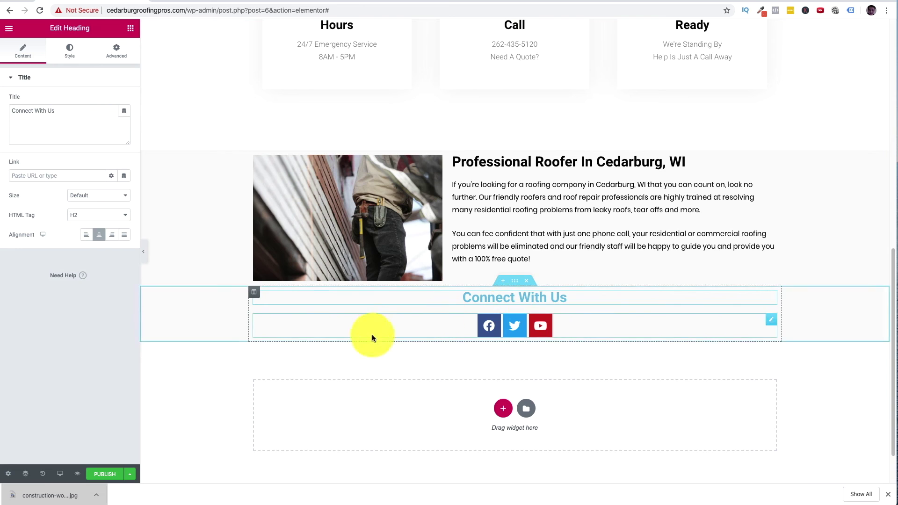
{"action": "left_click", "coordinate": [130, 474]}
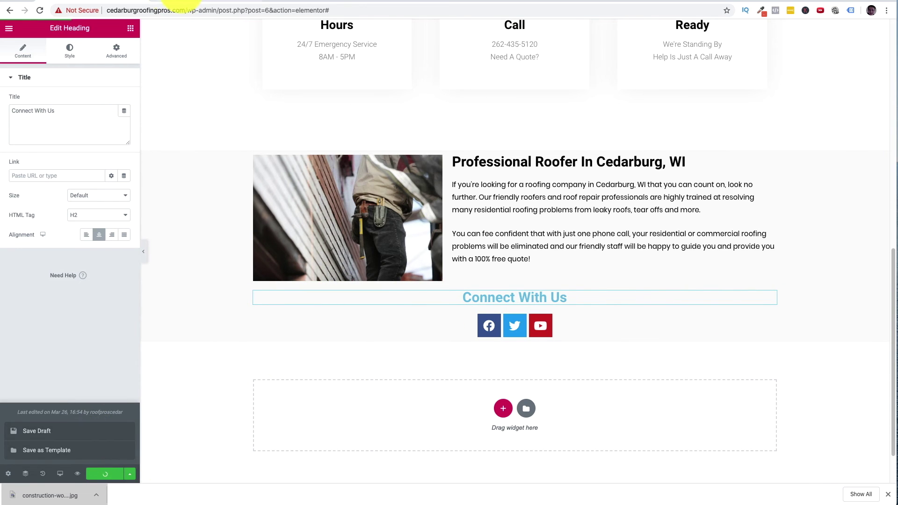
- Save the page as a draft and scroll through the hero quote text and form in the preview
{"action": "left_click", "coordinate": [192, 3]}
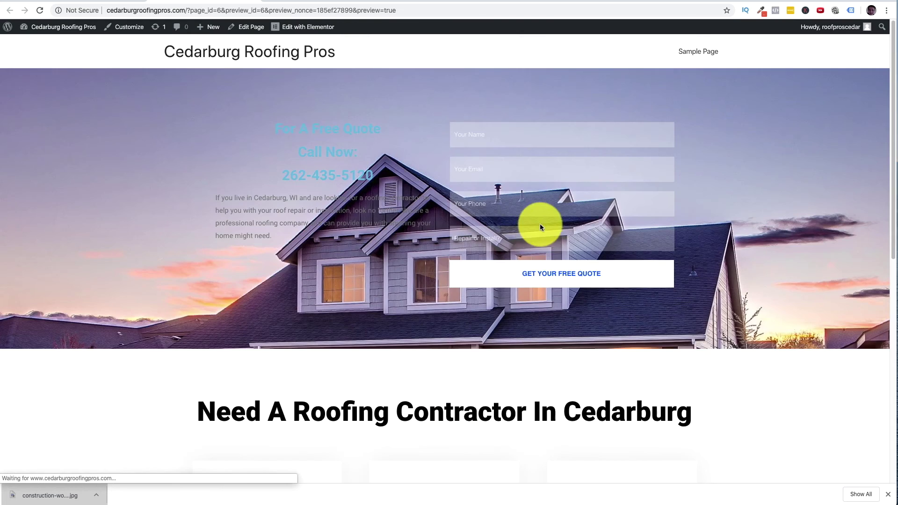
{"action": "scroll", "coordinate": [545, 237], "scroll_direction": "down", "scroll_amount": 10}
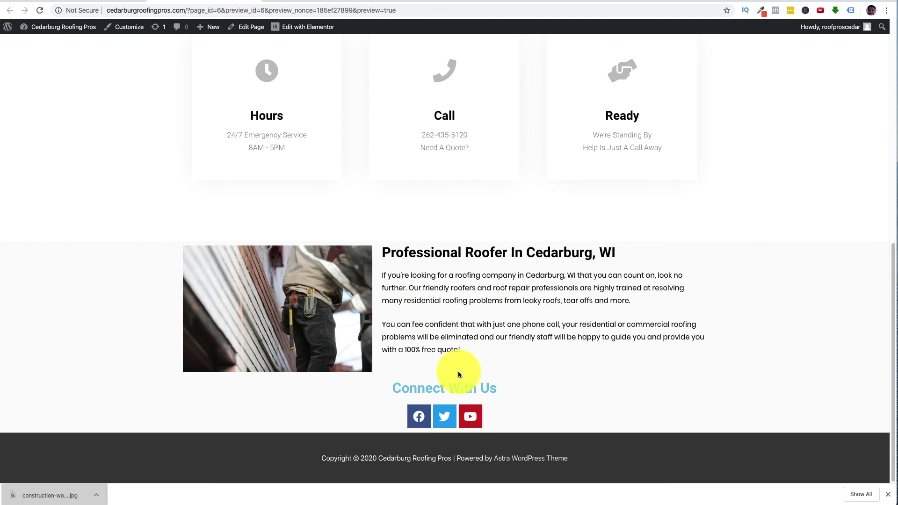
{"action": "scroll", "coordinate": [468, 363], "scroll_direction": "up", "scroll_amount": 10}
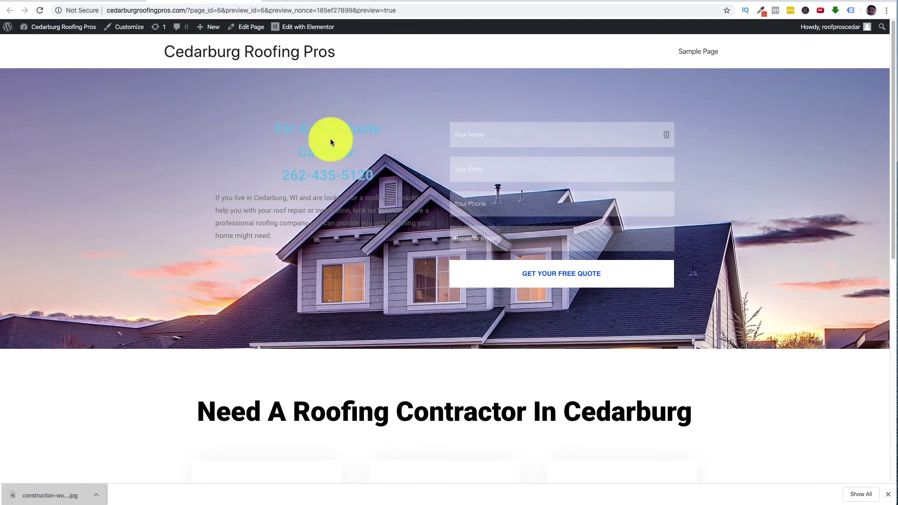
{"action": "scroll", "coordinate": [364, 187], "scroll_direction": "down", "scroll_amount": 3}
{"action": "scroll", "coordinate": [361, 190], "scroll_direction": "up", "scroll_amount": 3}
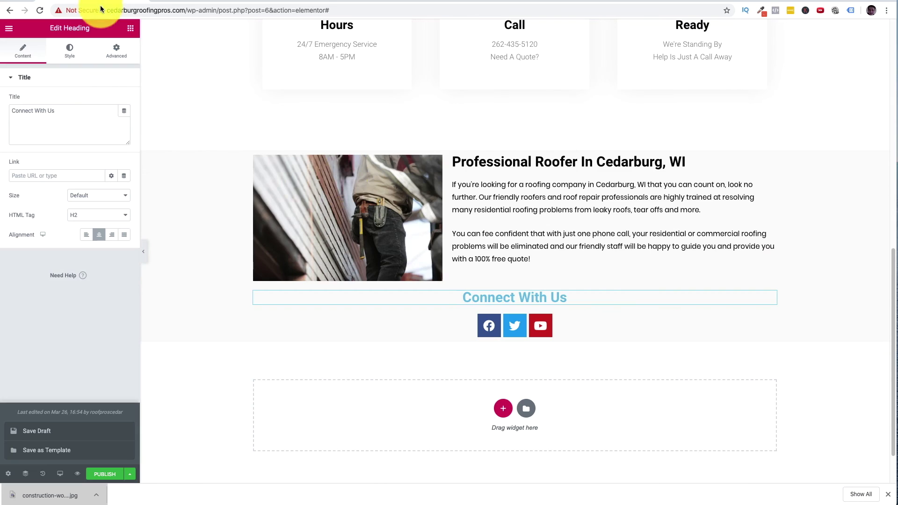
{"action": "scroll", "coordinate": [460, 256], "scroll_direction": "up", "scroll_amount": 10}
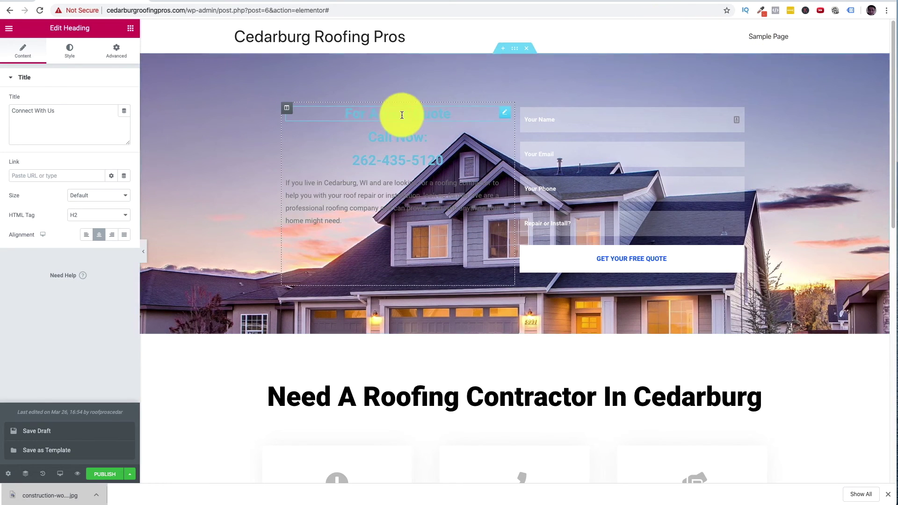
- Set the 'For A Free Quote' heading's text colour to pure red
{"action": "left_click", "coordinate": [505, 114]}
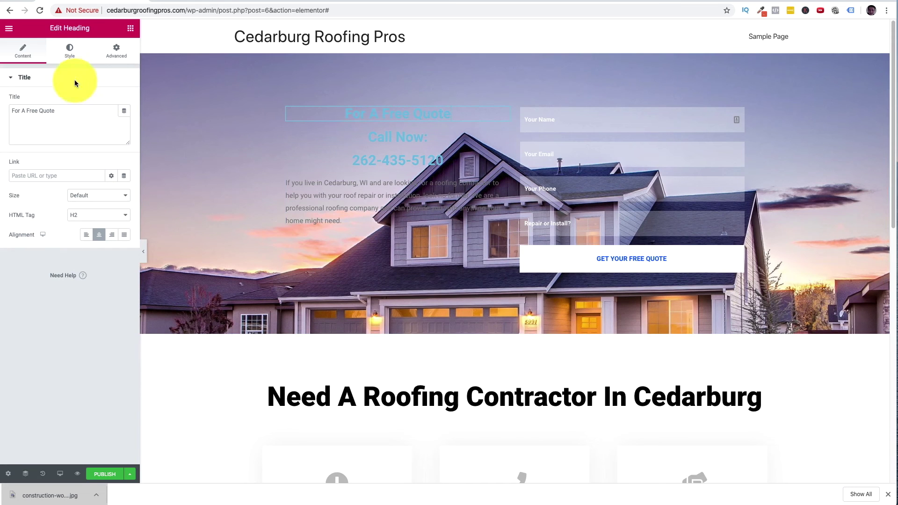
{"action": "left_click", "coordinate": [69, 52]}
{"action": "left_click", "coordinate": [112, 103]}
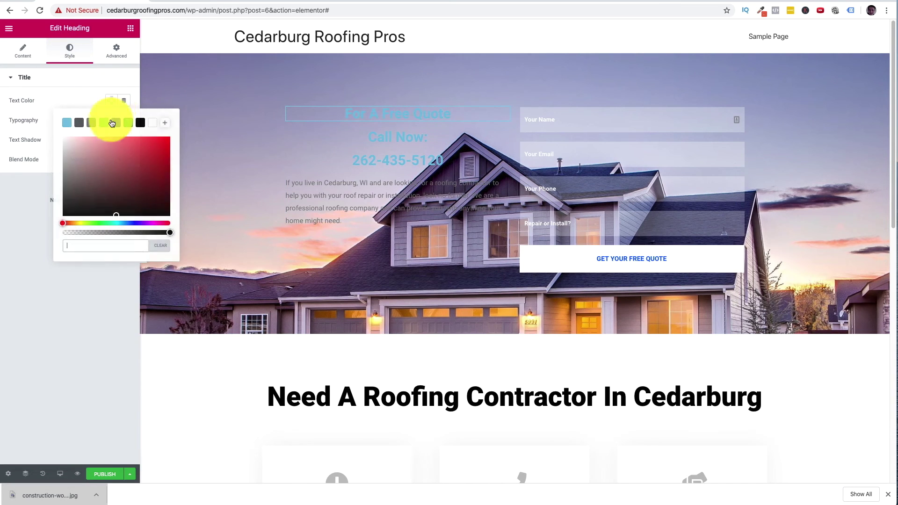
{"action": "left_click", "coordinate": [104, 123]}
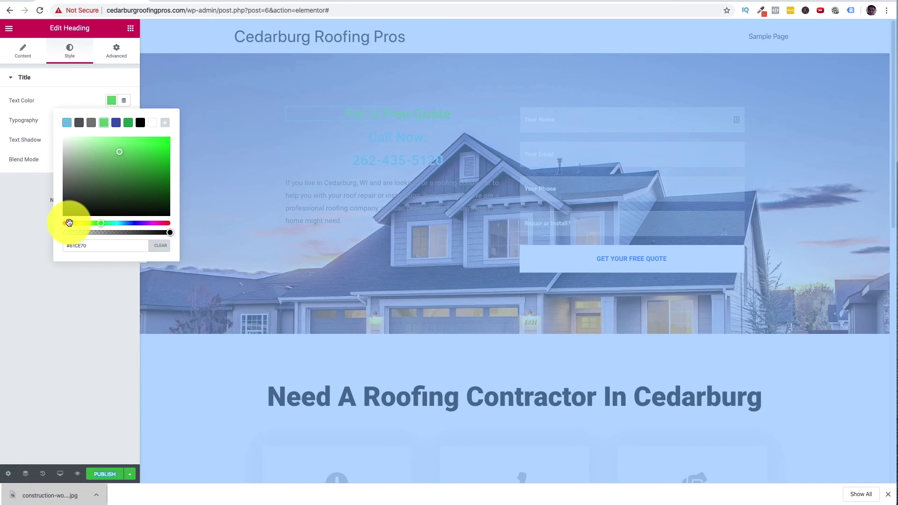
{"action": "left_click", "coordinate": [69, 223]}
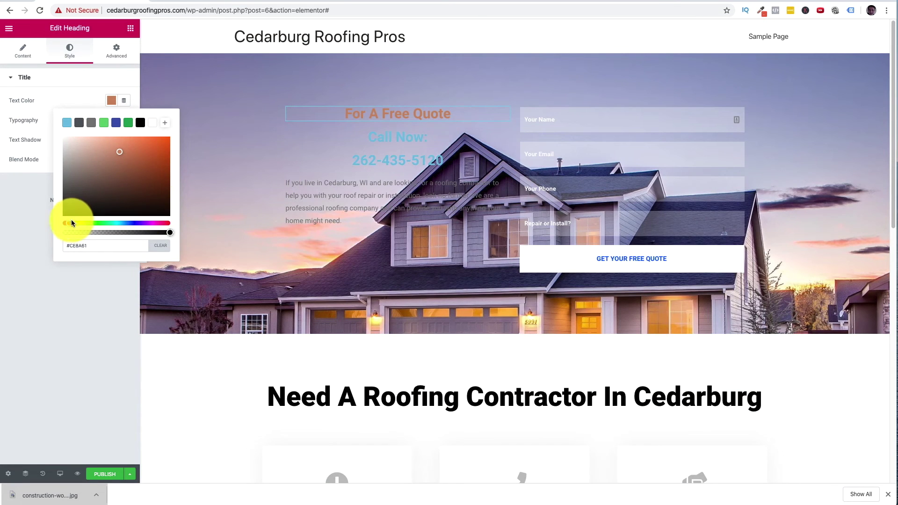
{"action": "left_click_drag", "start_coordinate": [69, 223], "coordinate": [64, 223]}
{"action": "left_click", "coordinate": [168, 138]}
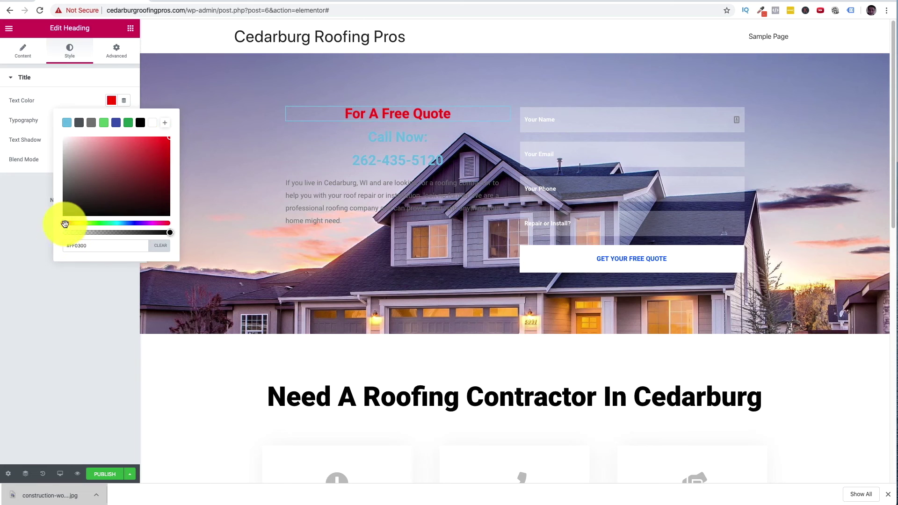
{"action": "left_click", "coordinate": [23, 117]}
- Set the heading's typography to Poppins at 53 px
{"action": "left_click", "coordinate": [124, 120]}
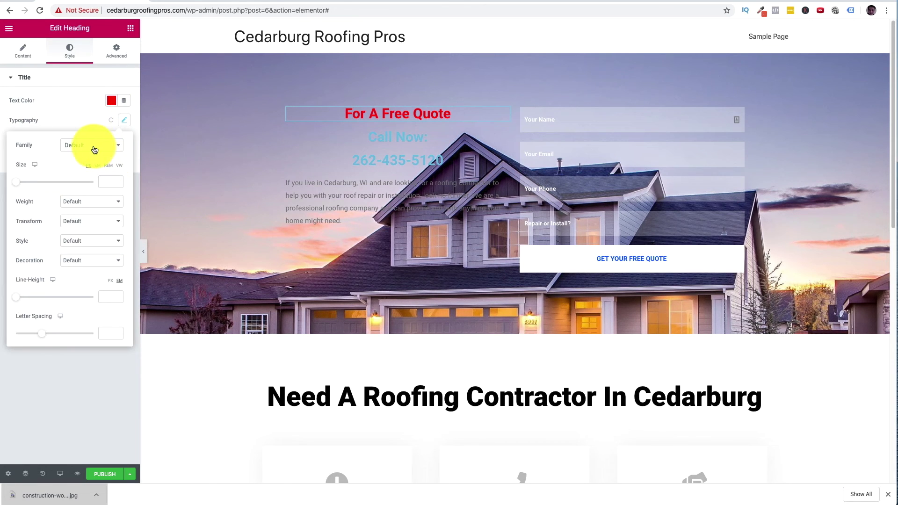
{"action": "left_click", "coordinate": [95, 150]}
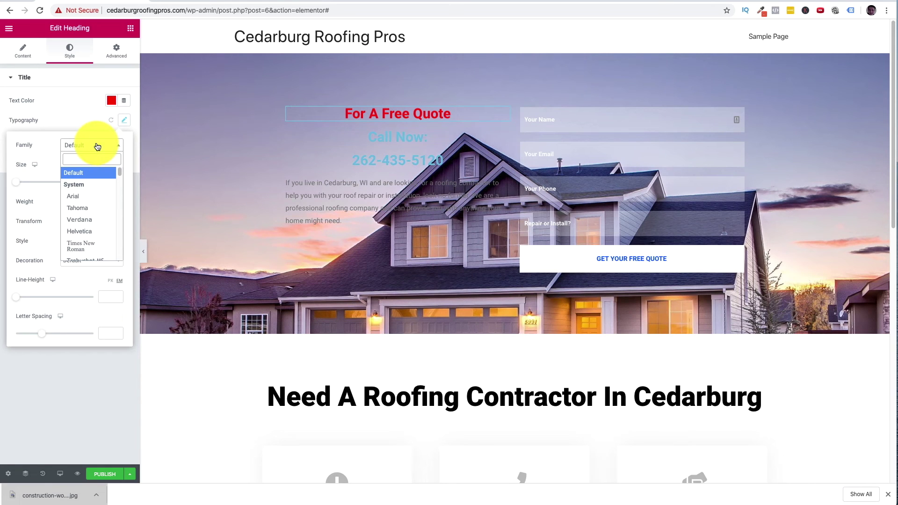
{"action": "type", "text": "popp"}
{"action": "left_click", "coordinate": [94, 185]}
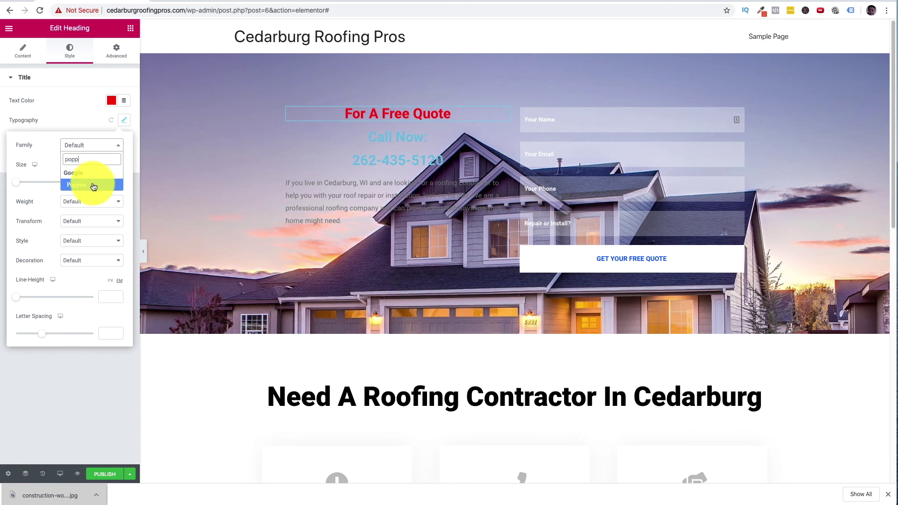
{"action": "left_click_drag", "start_coordinate": [16, 181], "coordinate": [37, 182]}
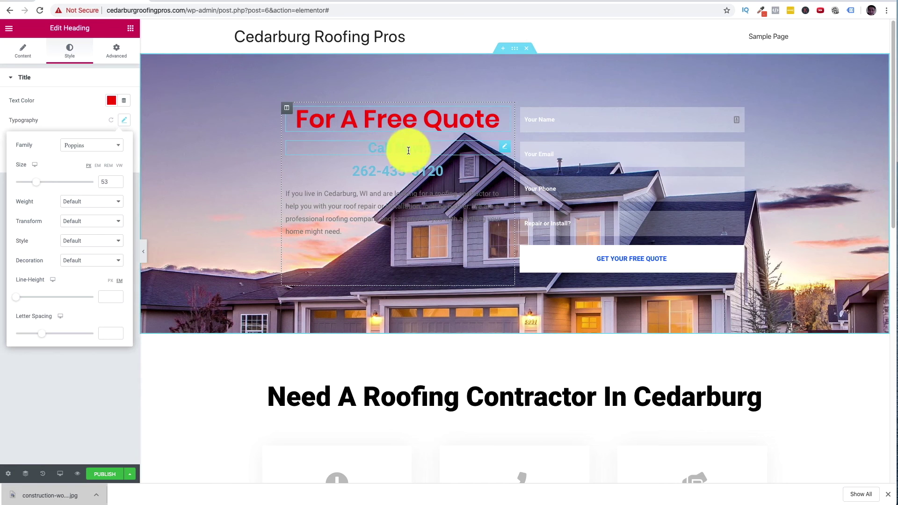
{"action": "left_click", "coordinate": [515, 48]}
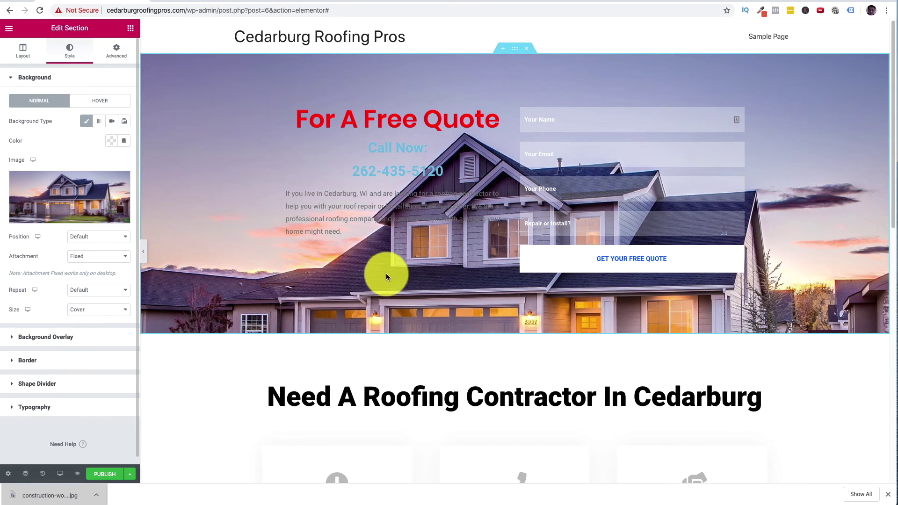
- Give the hero section a classic black background overlay at 0.55 opacity
{"action": "left_click", "coordinate": [15, 337]}
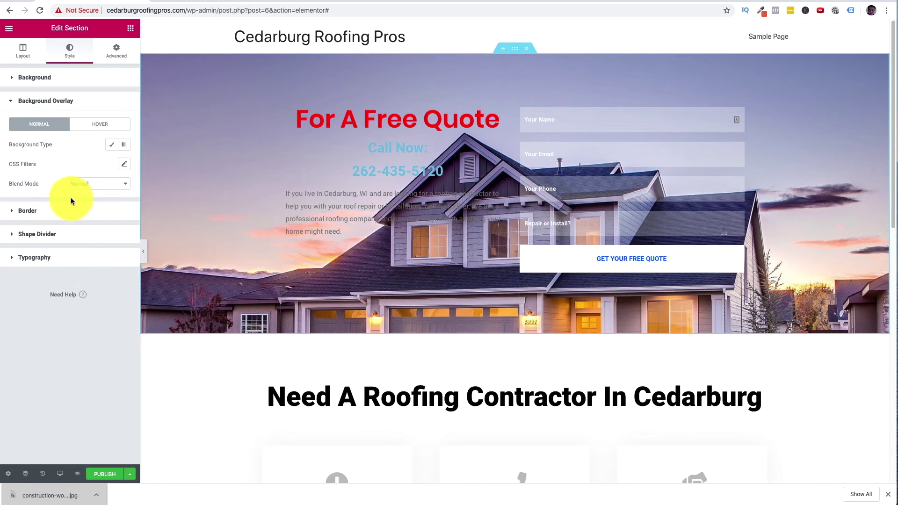
{"action": "left_click", "coordinate": [114, 148]}
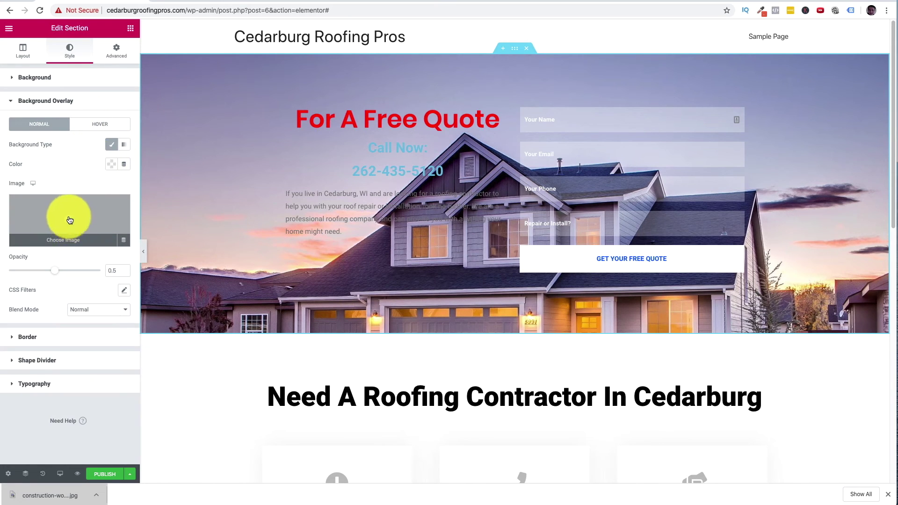
{"action": "left_click", "coordinate": [110, 166]}
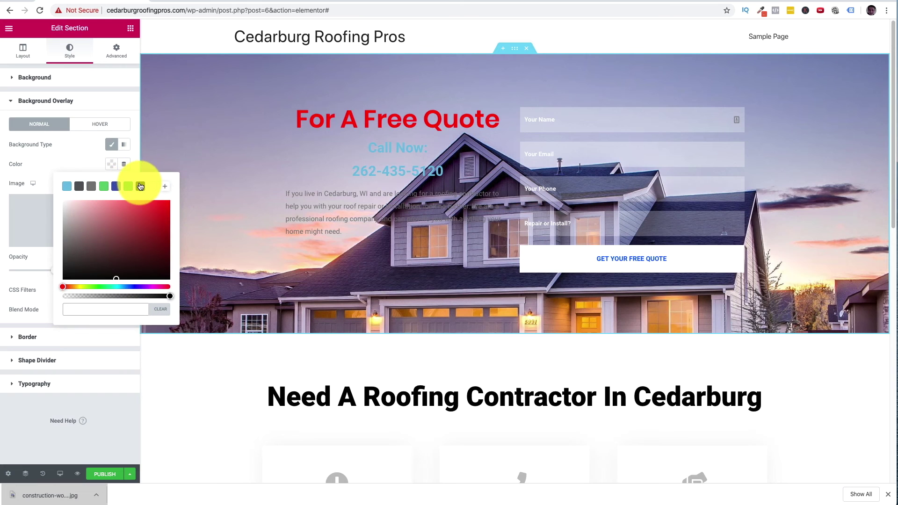
{"action": "left_click", "coordinate": [140, 186]}
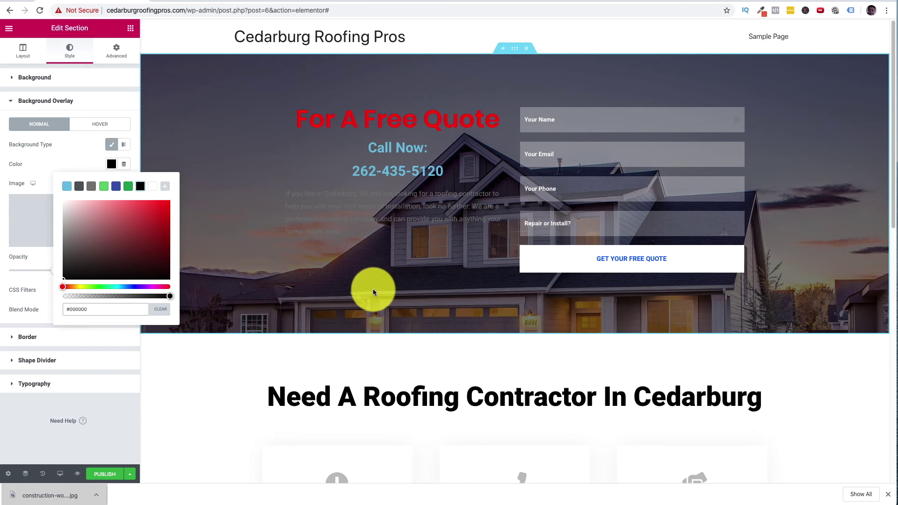
{"action": "left_click", "coordinate": [41, 228]}
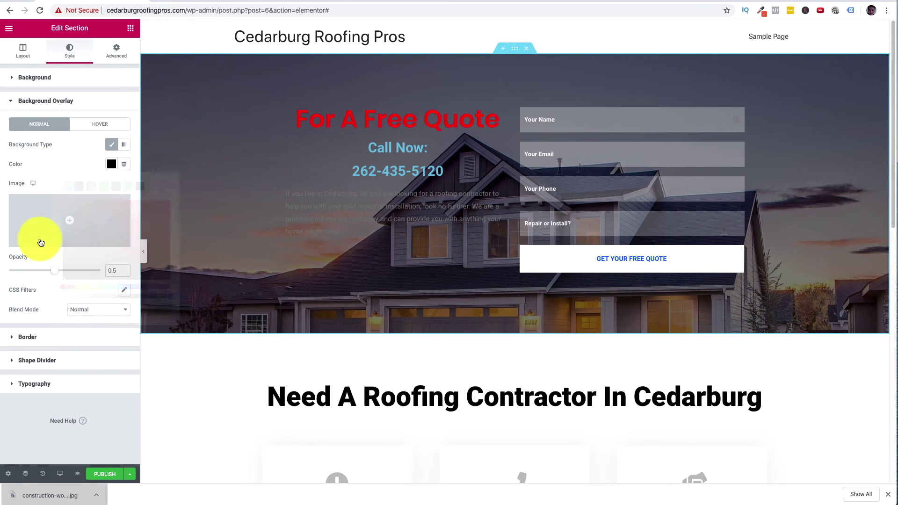
{"action": "left_click_drag", "start_coordinate": [64, 272], "coordinate": [59, 269]}
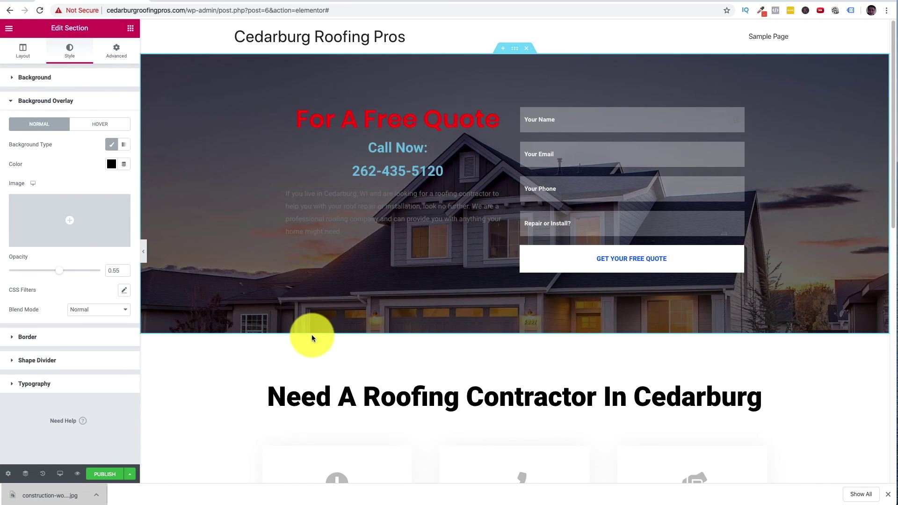
- Make the 'Call Now:' heading white and set it in Poppins at size 37
{"action": "left_click", "coordinate": [502, 147]}
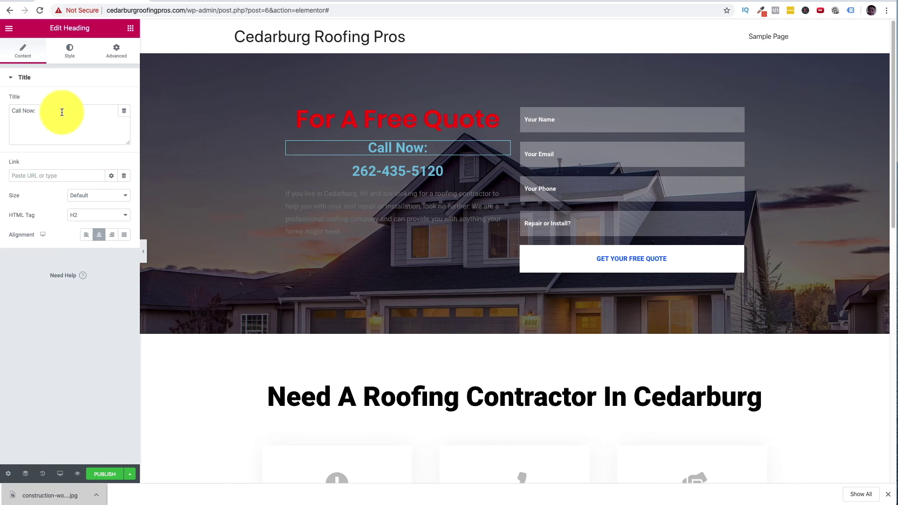
{"action": "left_click", "coordinate": [68, 51]}
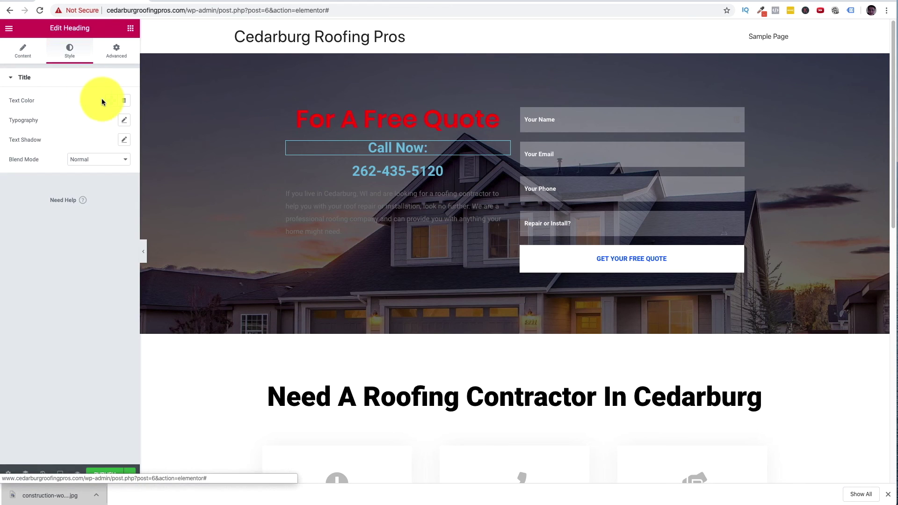
{"action": "left_click", "coordinate": [109, 101]}
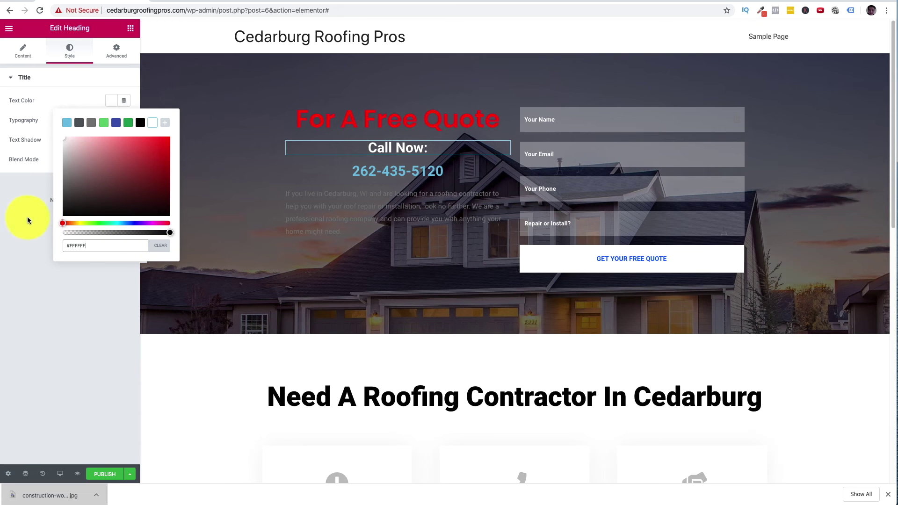
{"action": "left_click", "coordinate": [65, 78]}
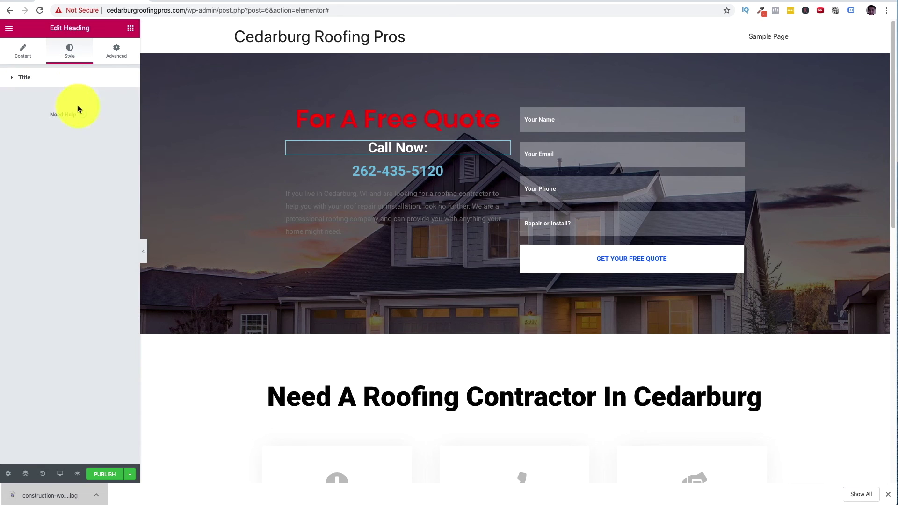
{"action": "left_click", "coordinate": [57, 84]}
{"action": "left_click", "coordinate": [123, 121]}
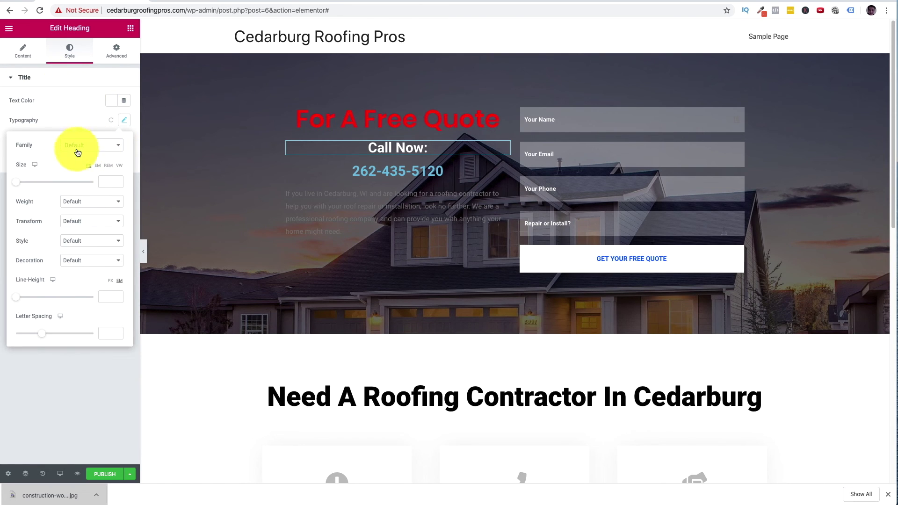
{"action": "left_click", "coordinate": [97, 150]}
{"action": "type", "text": "popp"}
{"action": "left_click", "coordinate": [100, 184]}
{"action": "left_click_drag", "start_coordinate": [16, 183], "coordinate": [30, 184]}
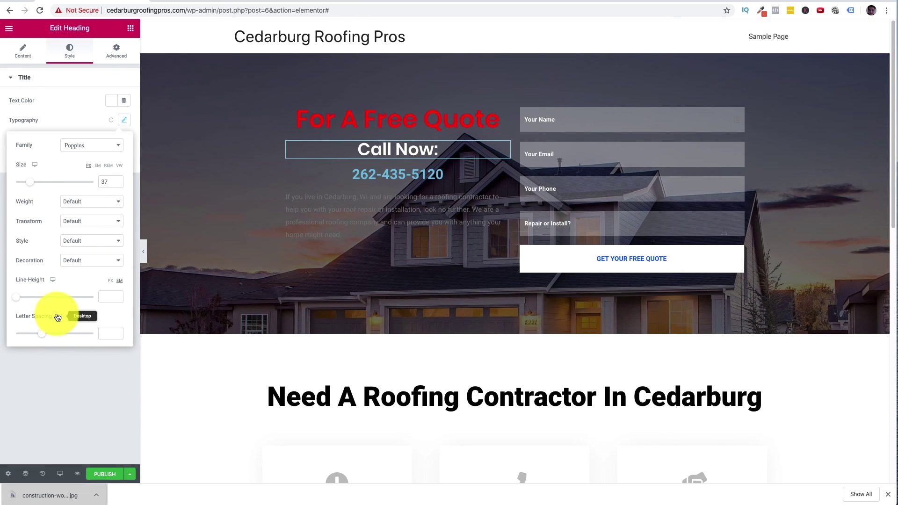
{"action": "left_click", "coordinate": [73, 105]}
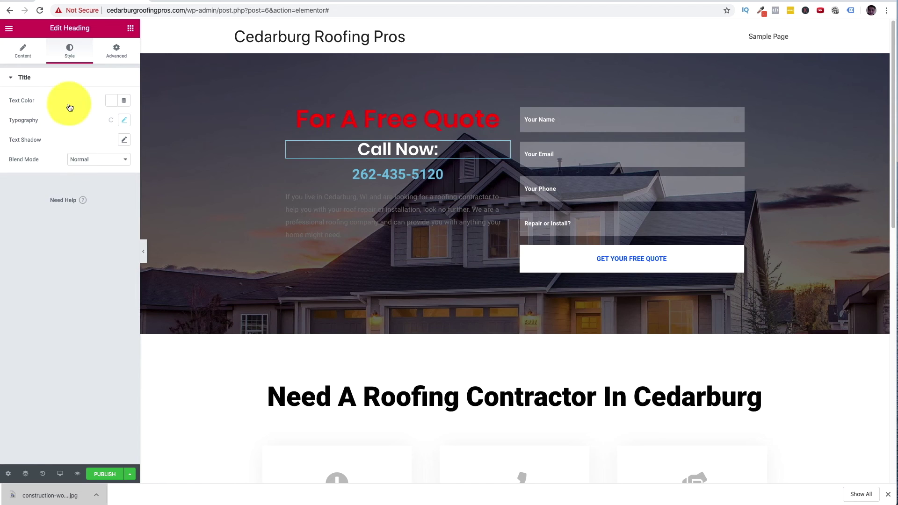
- Try top margin and padding values on 'Call Now:', leaving them at 0
{"action": "left_click", "coordinate": [106, 55]}
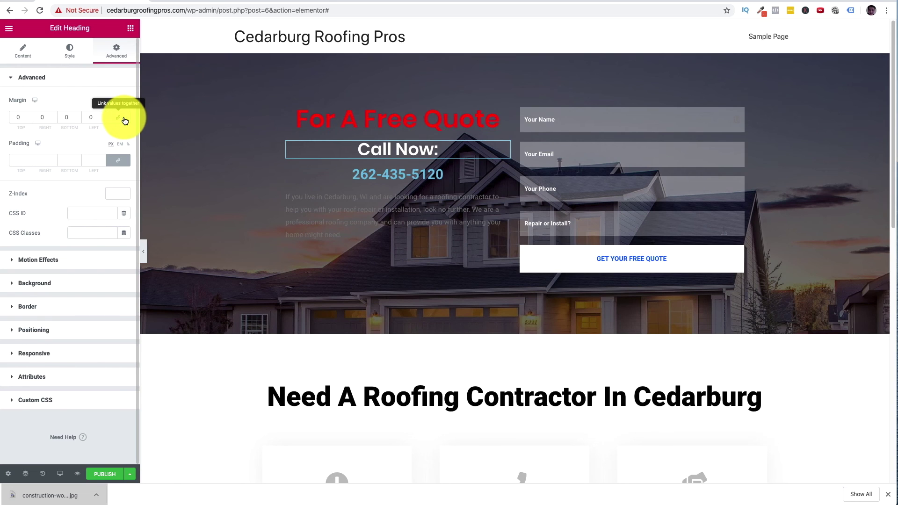
{"action": "double_click", "coordinate": [24, 117]}
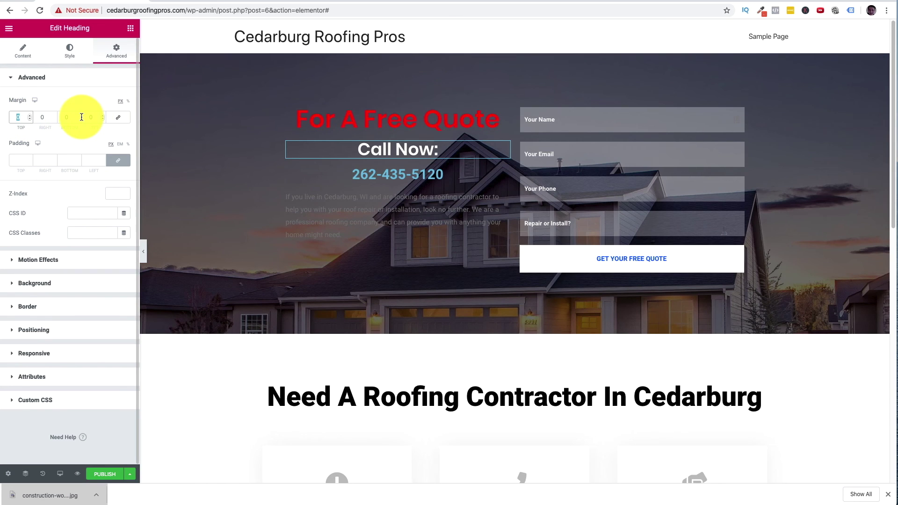
{"action": "type", "text": "010"}
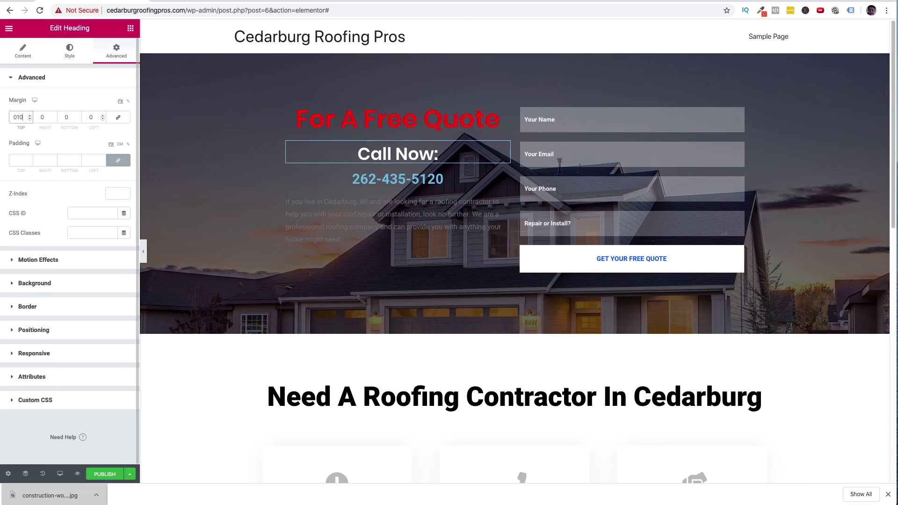
{"action": "key", "text": "BackSpace"}
{"action": "key", "text": "BackSpace"}
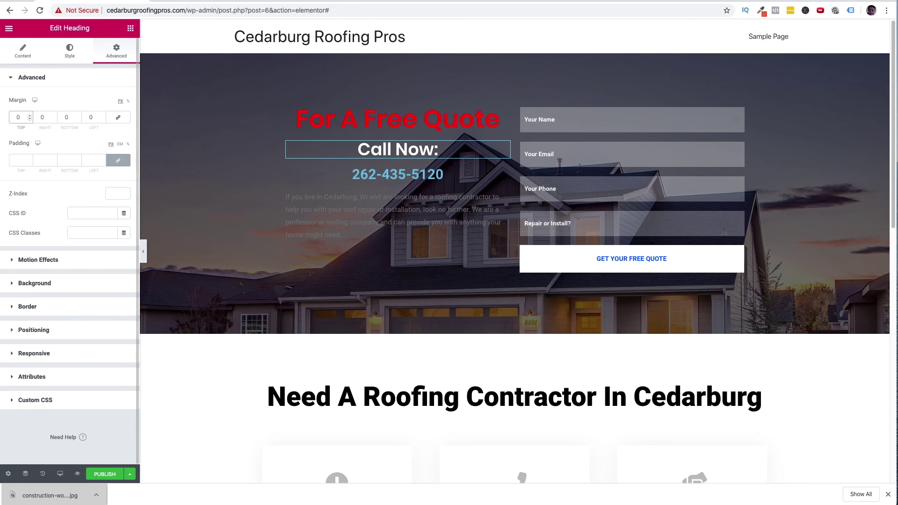
{"action": "left_click", "coordinate": [31, 121]}
{"action": "left_click", "coordinate": [30, 121]}
{"action": "left_click_drag", "start_coordinate": [30, 120], "coordinate": [31, 116]}
{"action": "type", "text": "0"}
{"action": "left_click", "coordinate": [30, 162]}
{"action": "left_click", "coordinate": [30, 162]}
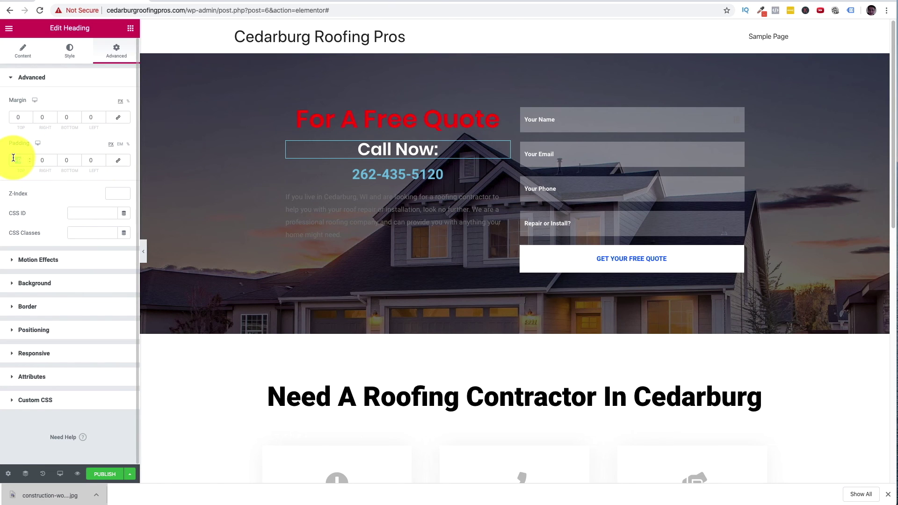
{"action": "left_click", "coordinate": [33, 123]}
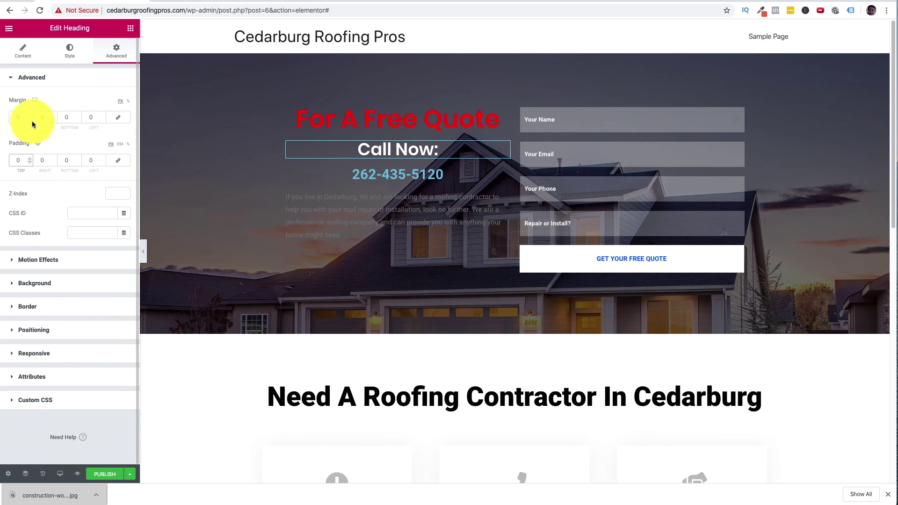
- Set the 'Call Now:' heading's line height to 0 em
{"action": "left_click", "coordinate": [24, 53]}
{"action": "left_click", "coordinate": [65, 56]}
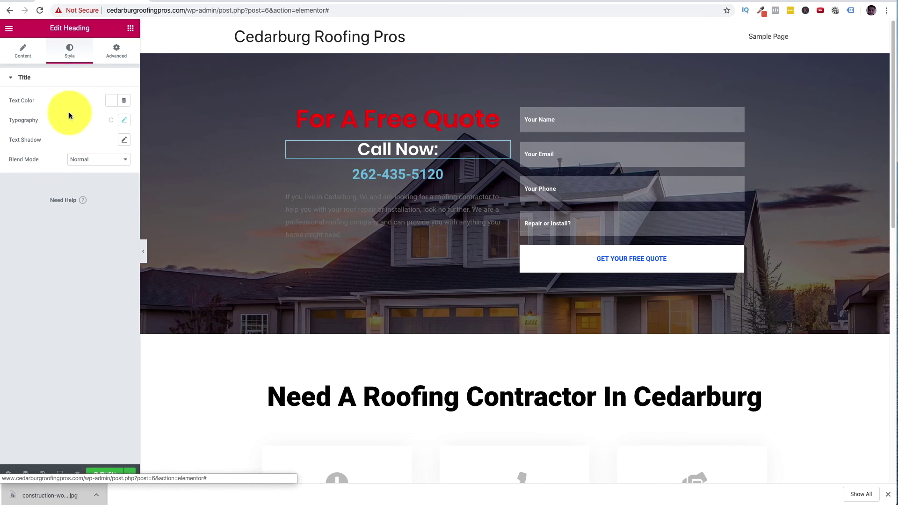
{"action": "left_click", "coordinate": [125, 121]}
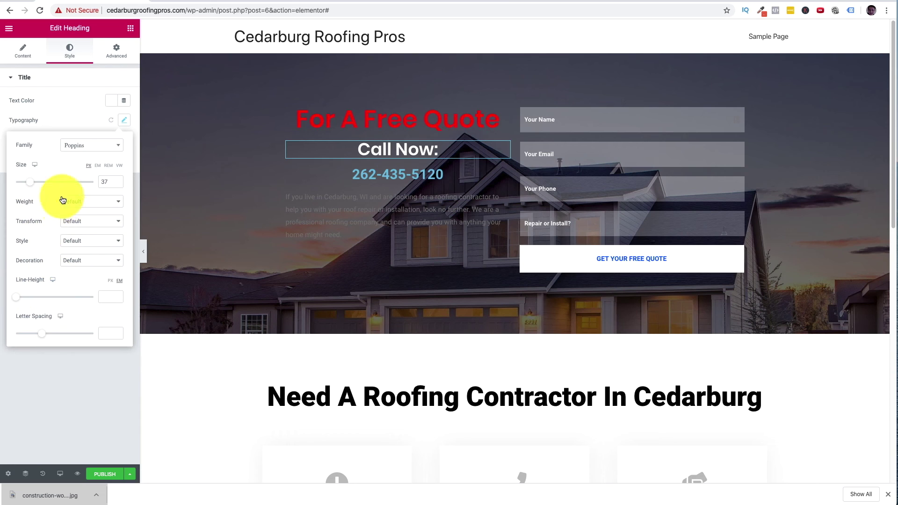
{"action": "left_click", "coordinate": [15, 298]}
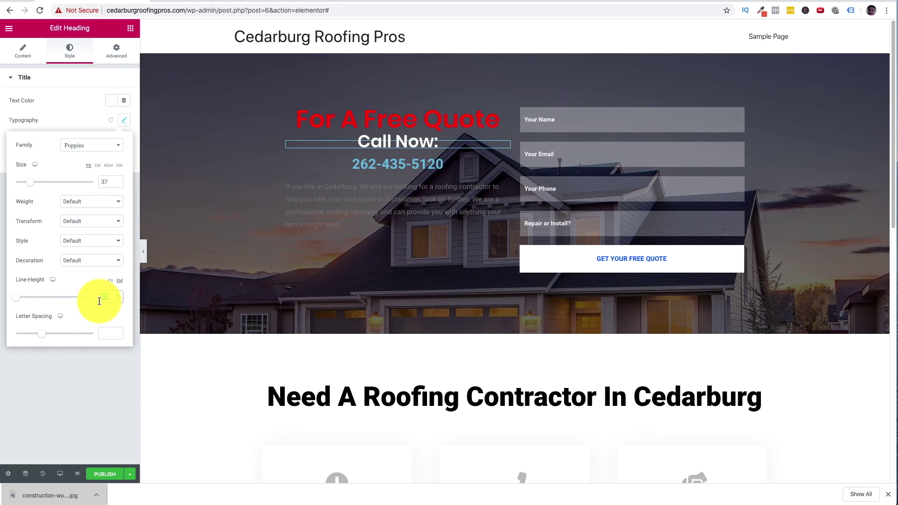
{"action": "left_click", "coordinate": [132, 255]}
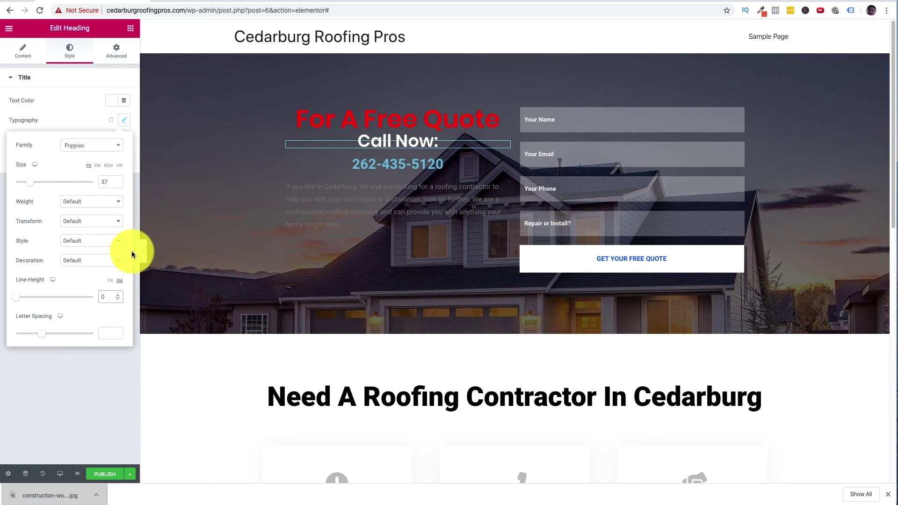
{"action": "left_click", "coordinate": [111, 375]}
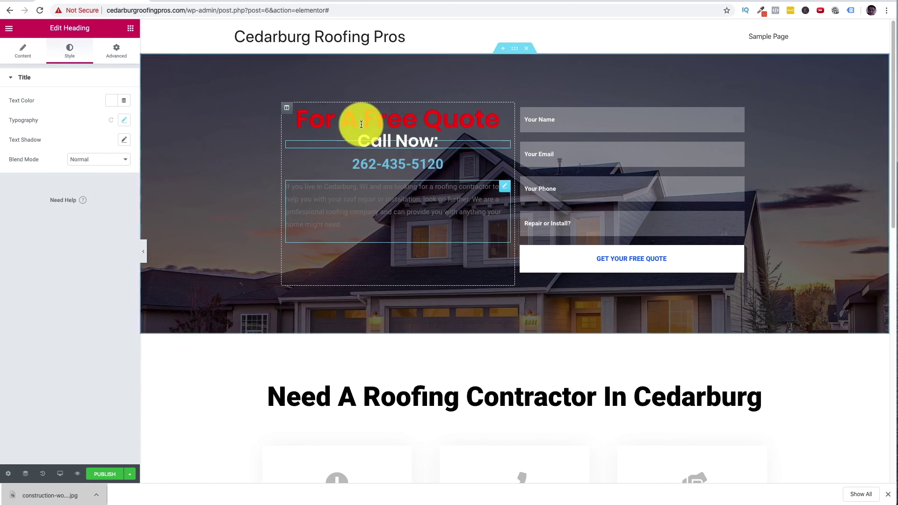
- Make the phone-number heading's text colour white
{"action": "left_click", "coordinate": [504, 167]}
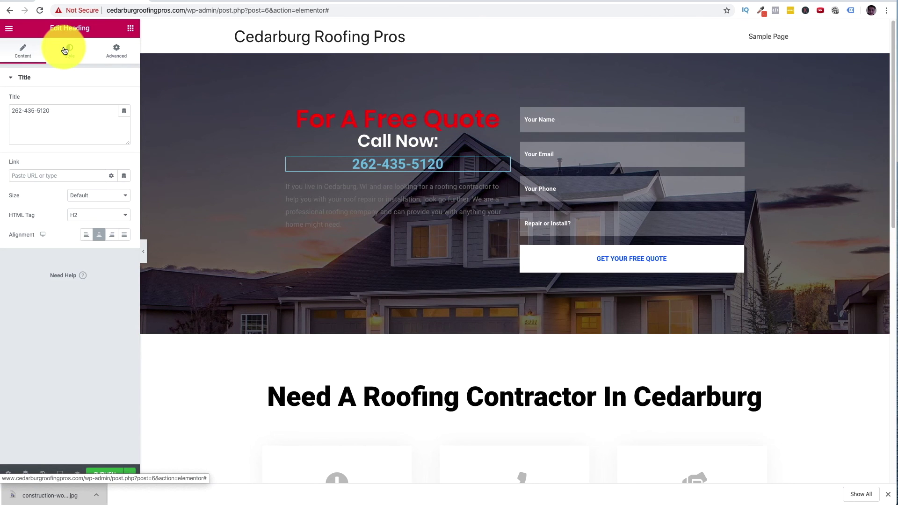
{"action": "left_click", "coordinate": [70, 53]}
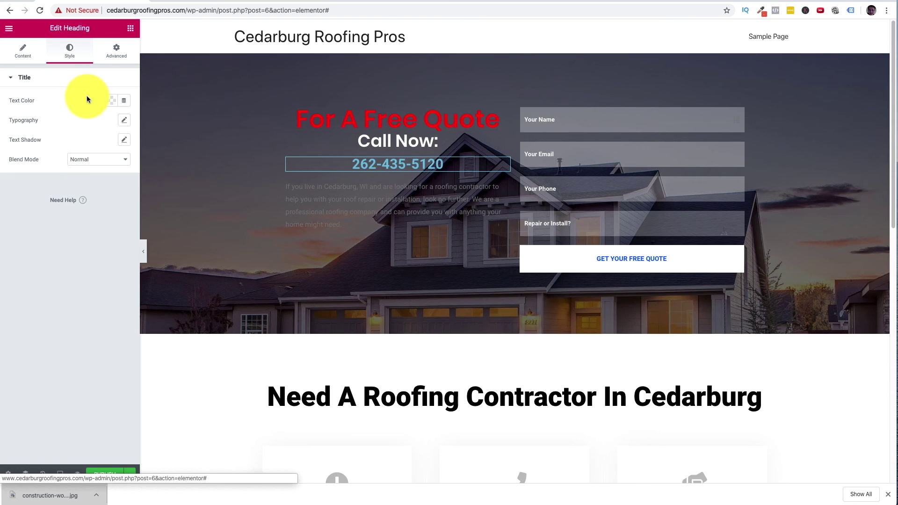
{"action": "left_click", "coordinate": [113, 101]}
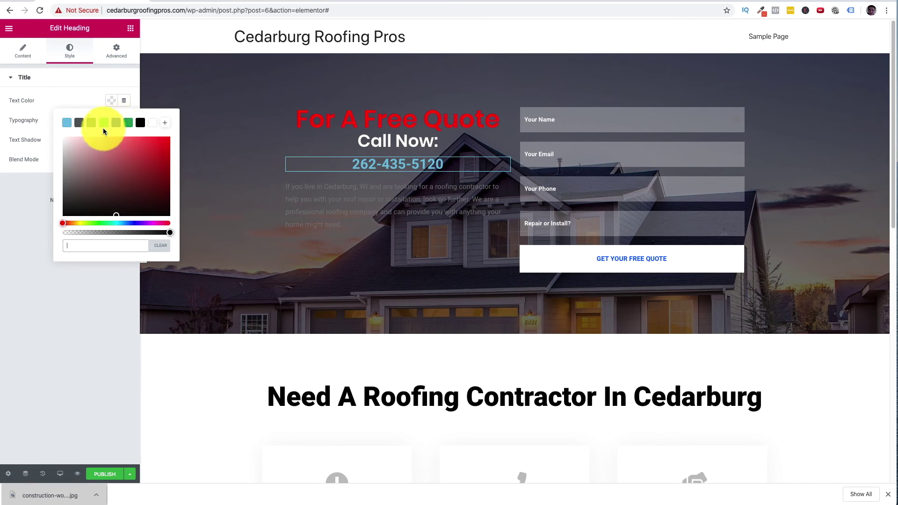
{"action": "left_click", "coordinate": [152, 122]}
{"action": "left_click", "coordinate": [30, 122]}
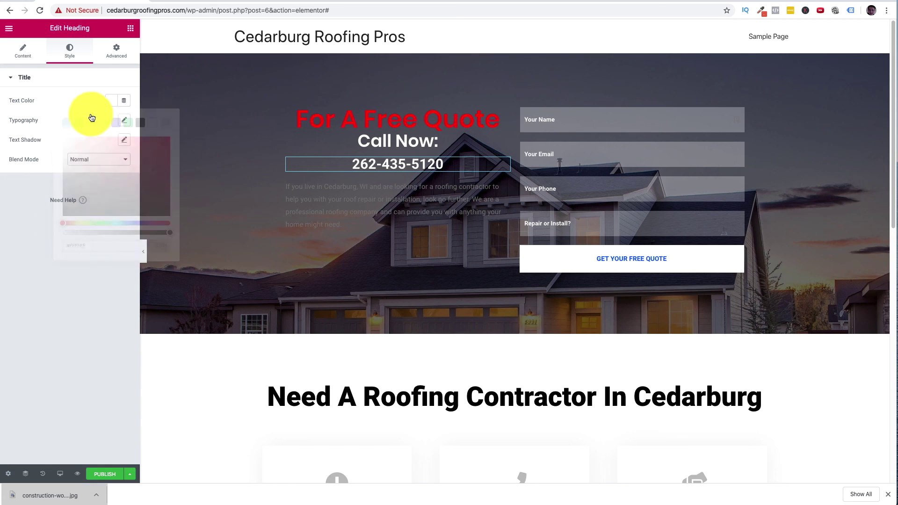
- Set the phone-number heading's typography to Poppins at size 57
{"action": "left_click", "coordinate": [124, 120]}
{"action": "left_click", "coordinate": [92, 145]}
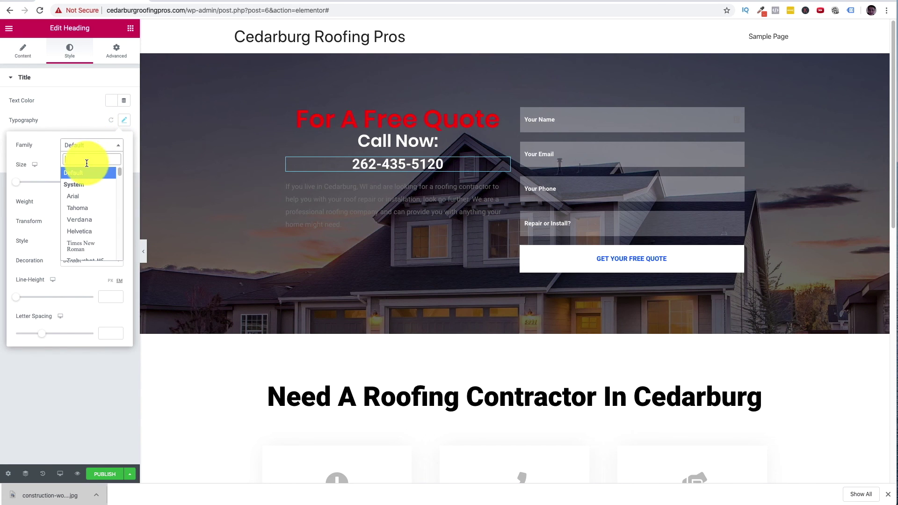
{"action": "type", "text": "popp"}
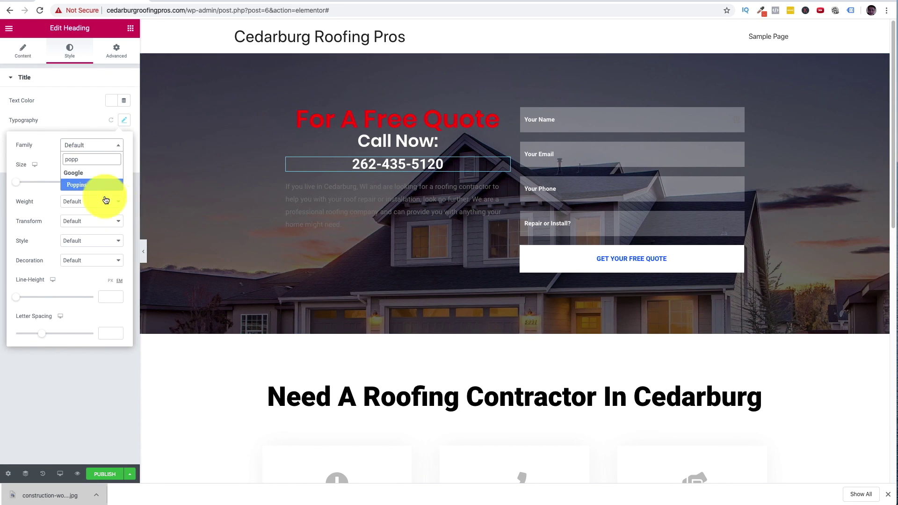
{"action": "left_click", "coordinate": [98, 185]}
{"action": "left_click_drag", "start_coordinate": [27, 185], "coordinate": [41, 186]}
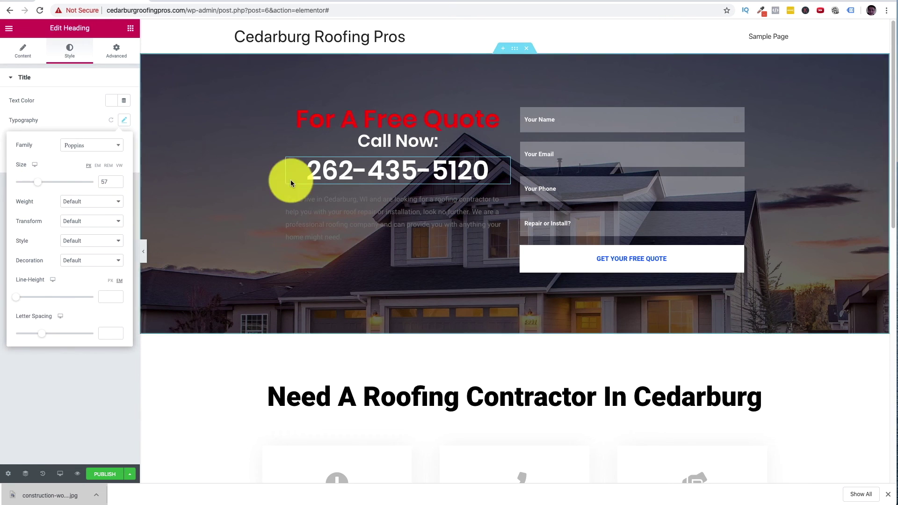
{"action": "left_click", "coordinate": [460, 174]}
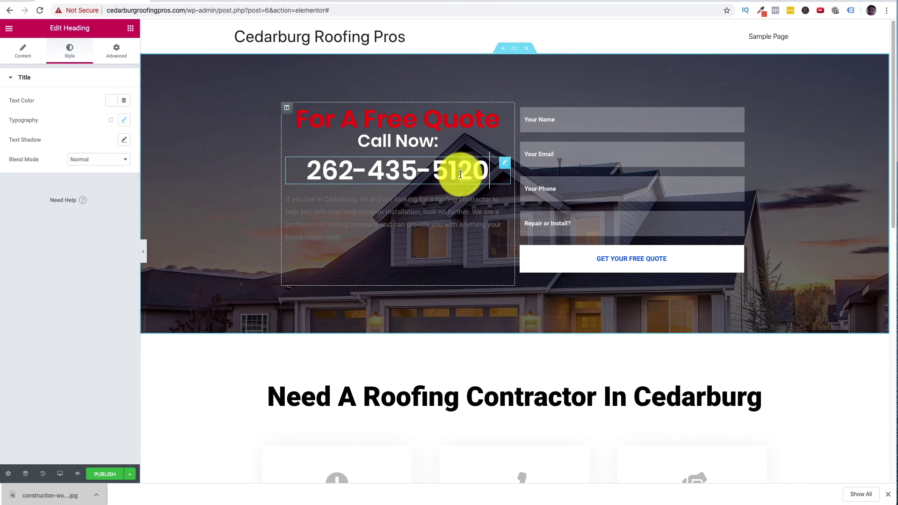
{"action": "left_click", "coordinate": [35, 59]}
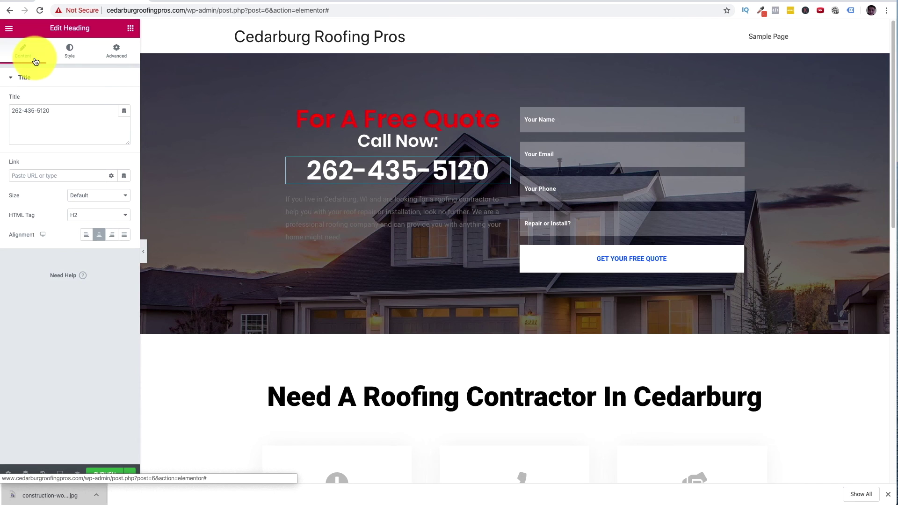
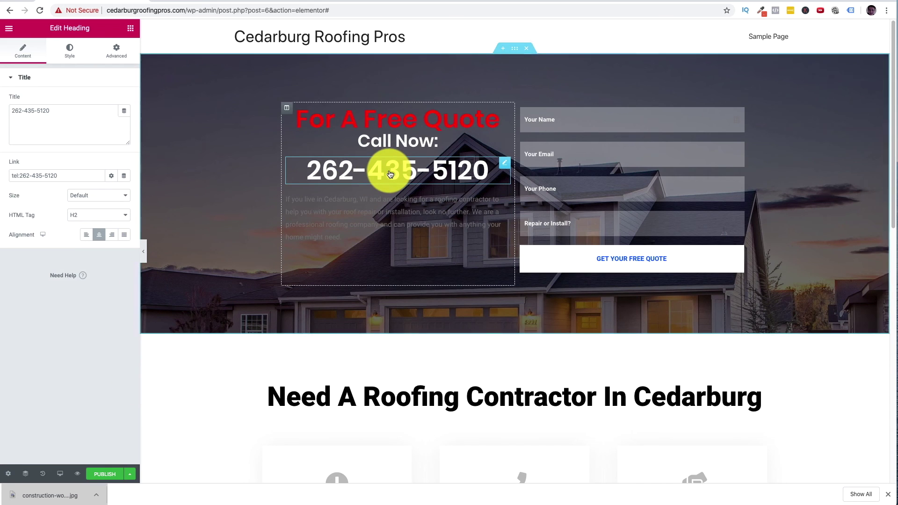
- Save the roofing landing page as a draft from the Publish menu
{"action": "left_click", "coordinate": [130, 474]}
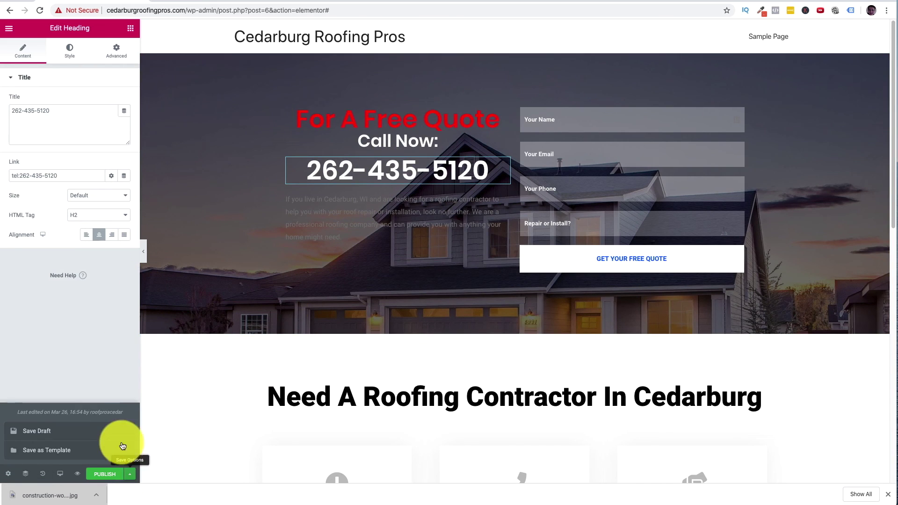
{"action": "left_click", "coordinate": [63, 436]}
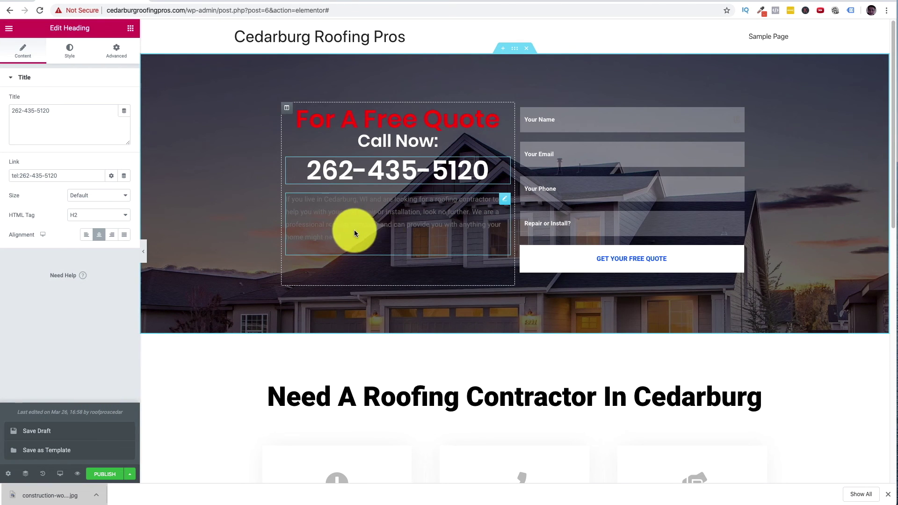
- Make the hero intro paragraph white, Poppins at 17 px, and centre-aligned
{"action": "left_click", "coordinate": [505, 205]}
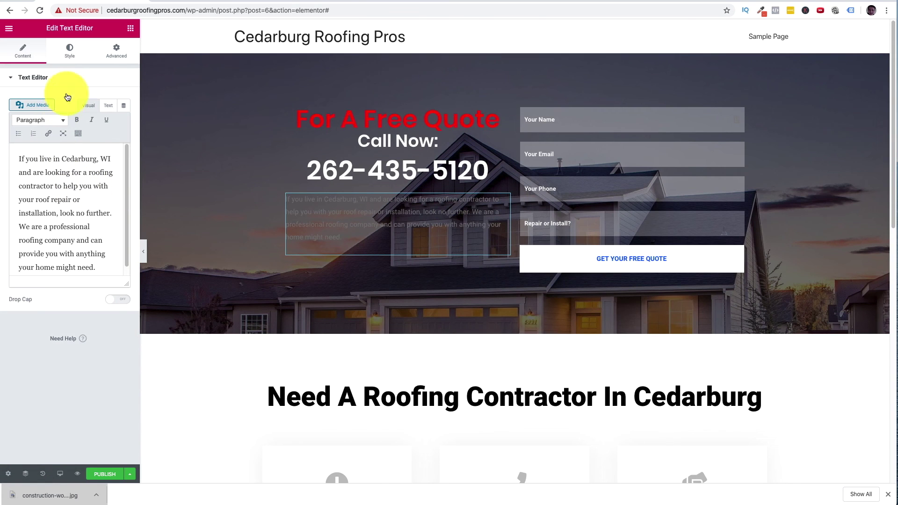
{"action": "left_click", "coordinate": [70, 51]}
{"action": "left_click", "coordinate": [112, 120]}
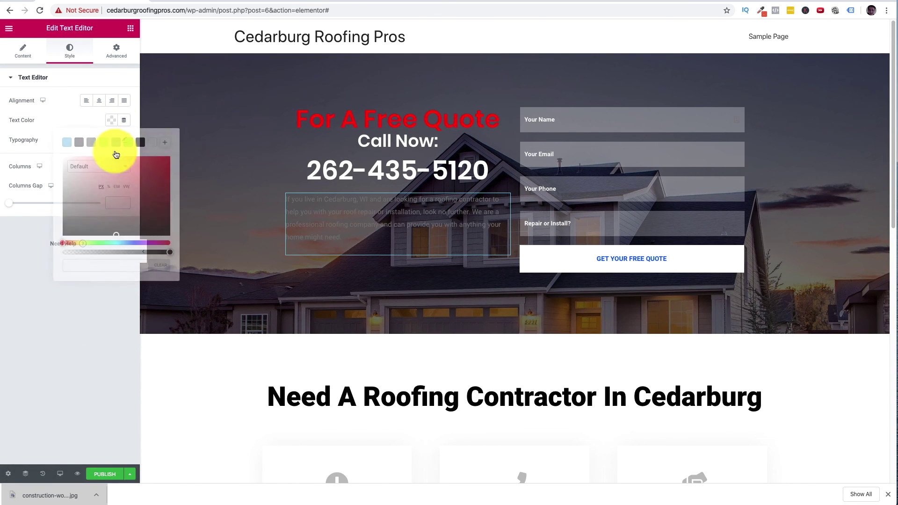
{"action": "left_click", "coordinate": [157, 143]}
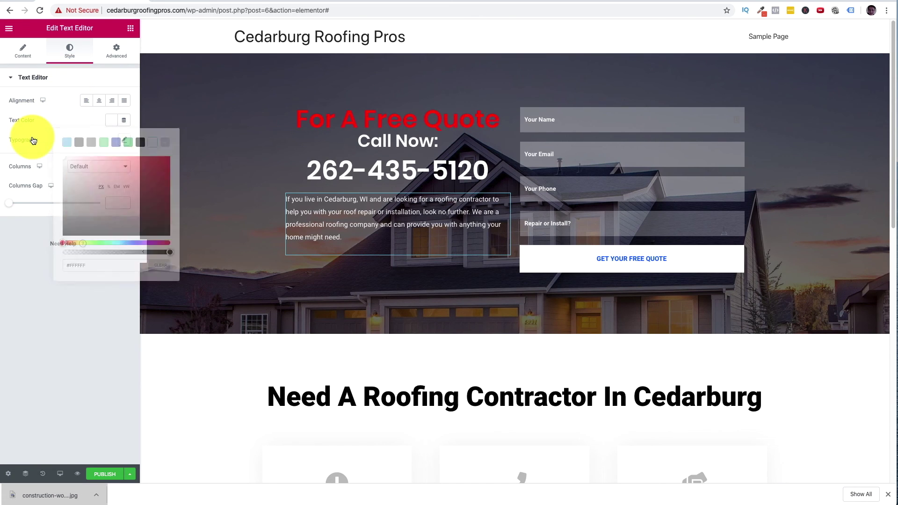
{"action": "left_click", "coordinate": [123, 139]}
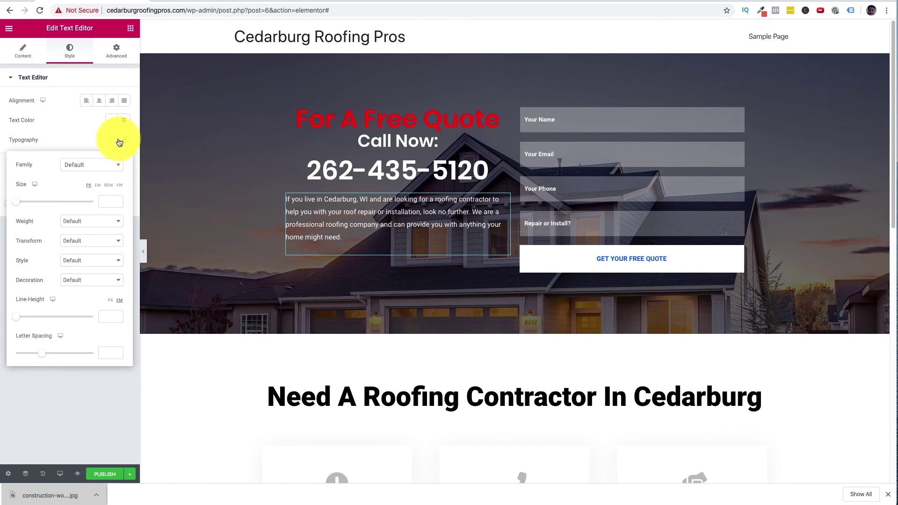
{"action": "left_click", "coordinate": [90, 168]}
{"action": "type", "text": "popp"}
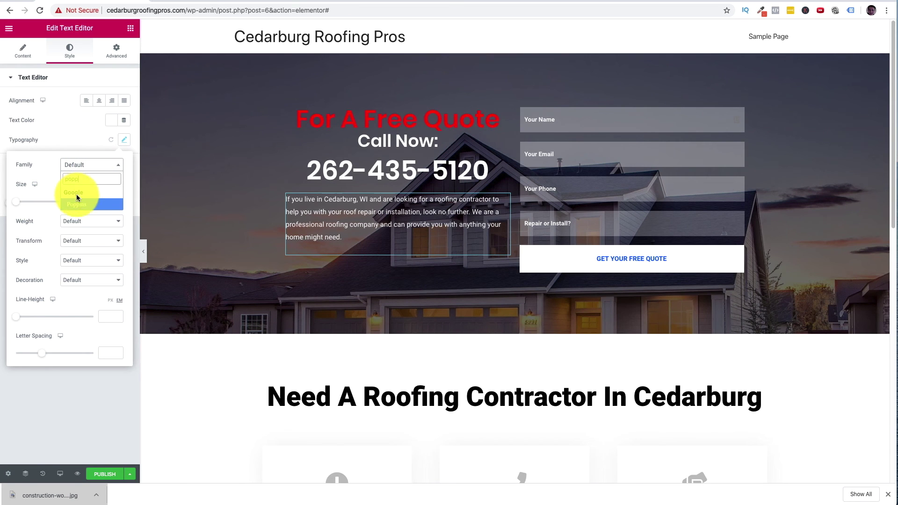
{"action": "left_click", "coordinate": [75, 205]}
{"action": "left_click_drag", "start_coordinate": [18, 204], "coordinate": [24, 204]}
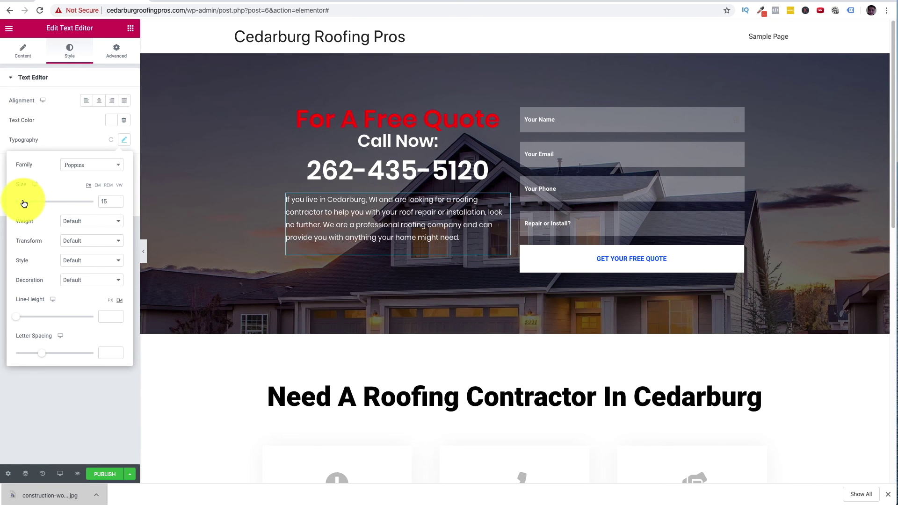
{"action": "left_click_drag", "start_coordinate": [25, 203], "coordinate": [25, 203]}
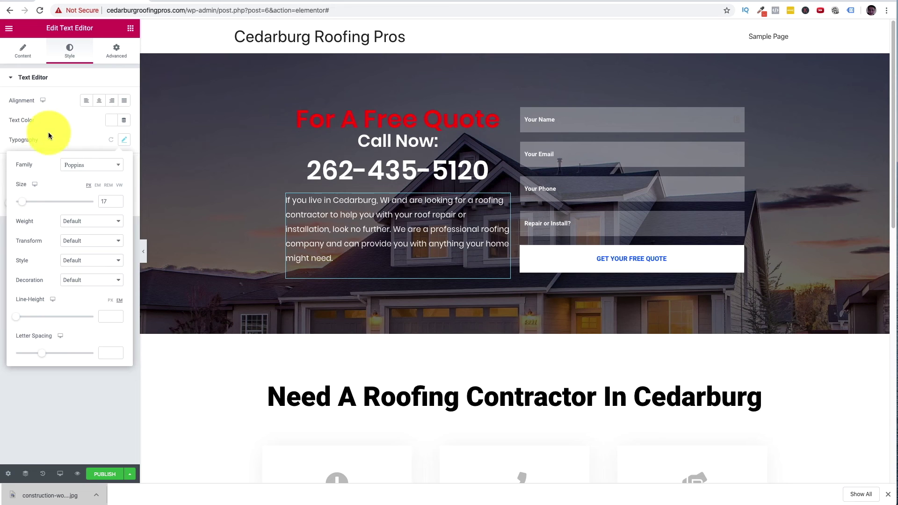
{"action": "left_click", "coordinate": [99, 100]}
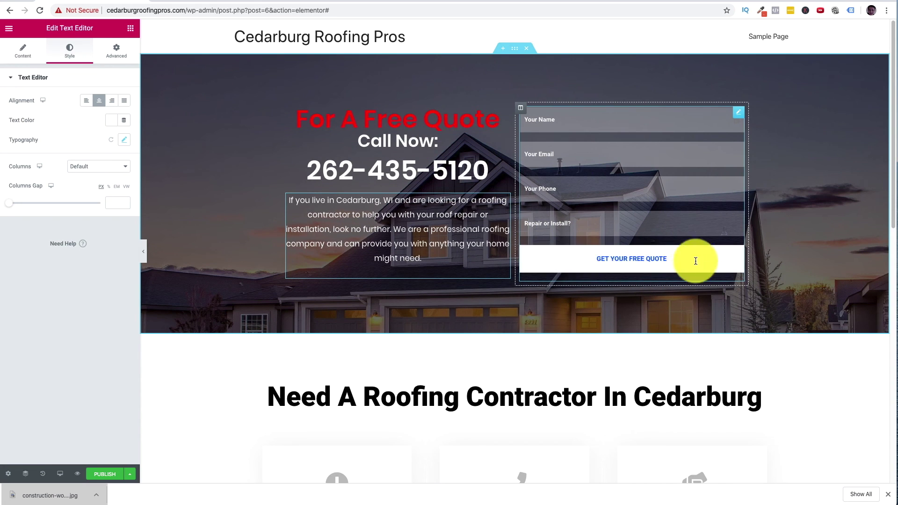
- Set the quote form button's font to Poppins at 27 px
{"action": "left_click", "coordinate": [742, 117]}
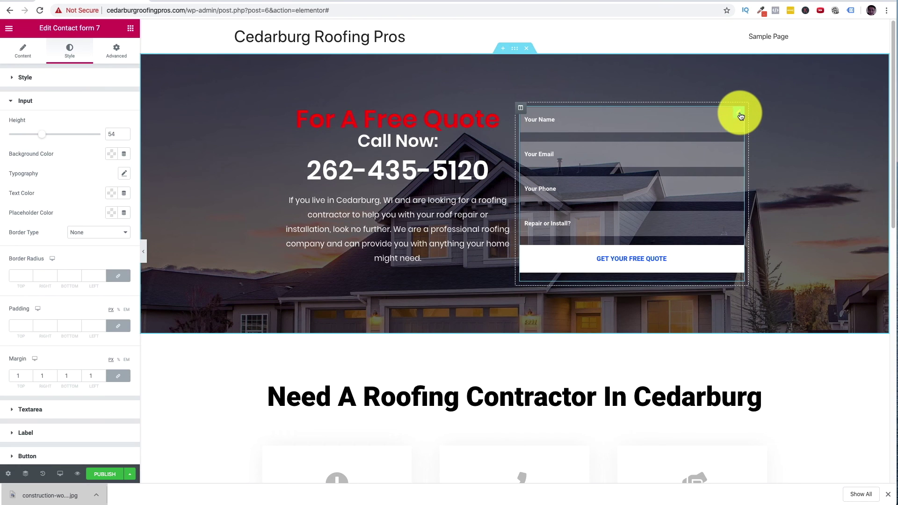
{"action": "scroll", "coordinate": [59, 279], "scroll_direction": "down", "scroll_amount": 3}
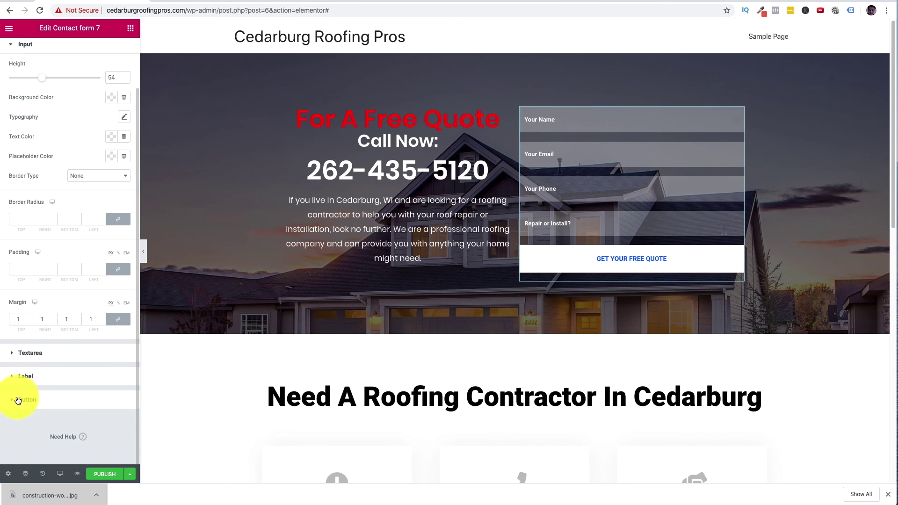
{"action": "scroll", "coordinate": [71, 117], "scroll_direction": "up", "scroll_amount": 3}
{"action": "scroll", "coordinate": [28, 281], "scroll_direction": "down", "scroll_amount": 3}
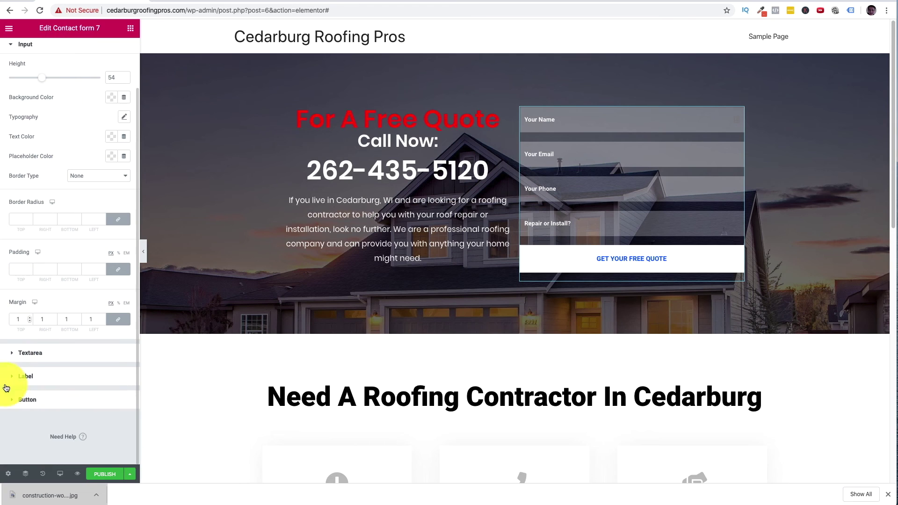
{"action": "left_click", "coordinate": [12, 399]}
{"action": "scroll", "coordinate": [51, 386], "scroll_direction": "down", "scroll_amount": 2}
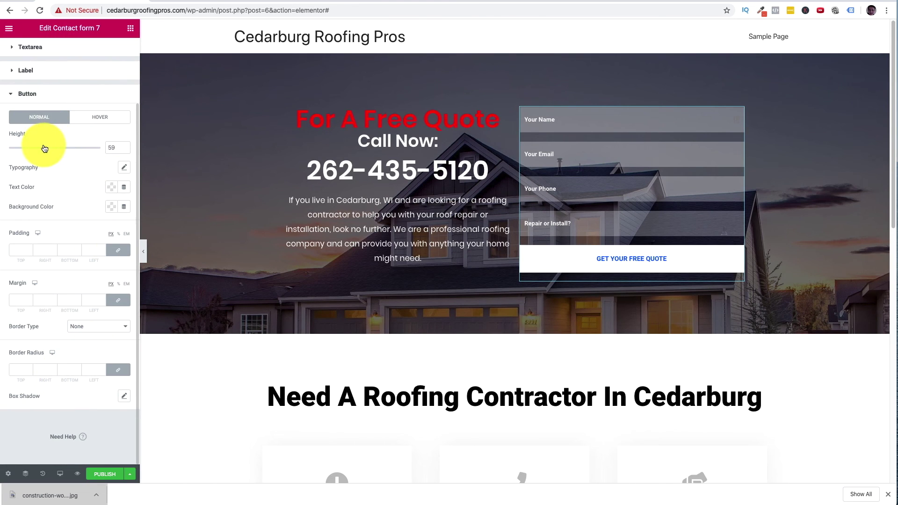
{"action": "left_click", "coordinate": [123, 168]}
{"action": "left_click", "coordinate": [98, 197]}
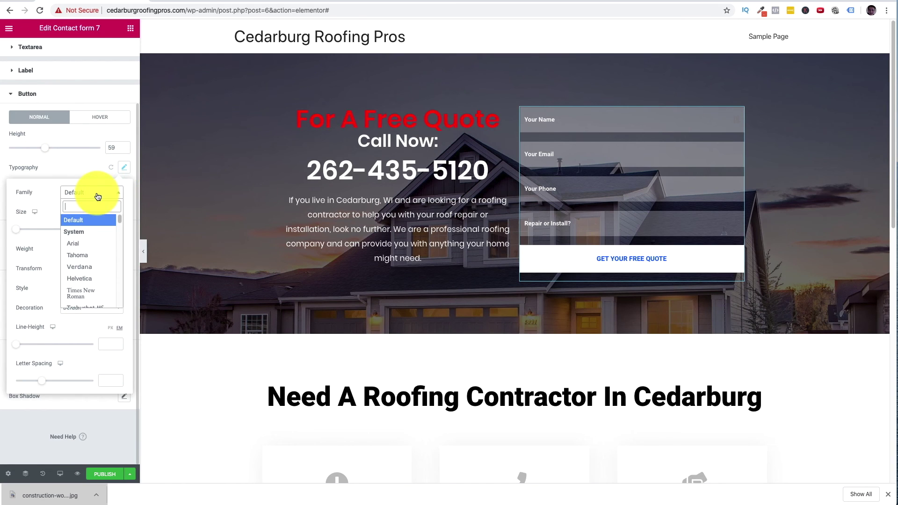
{"action": "left_click", "coordinate": [97, 196]}
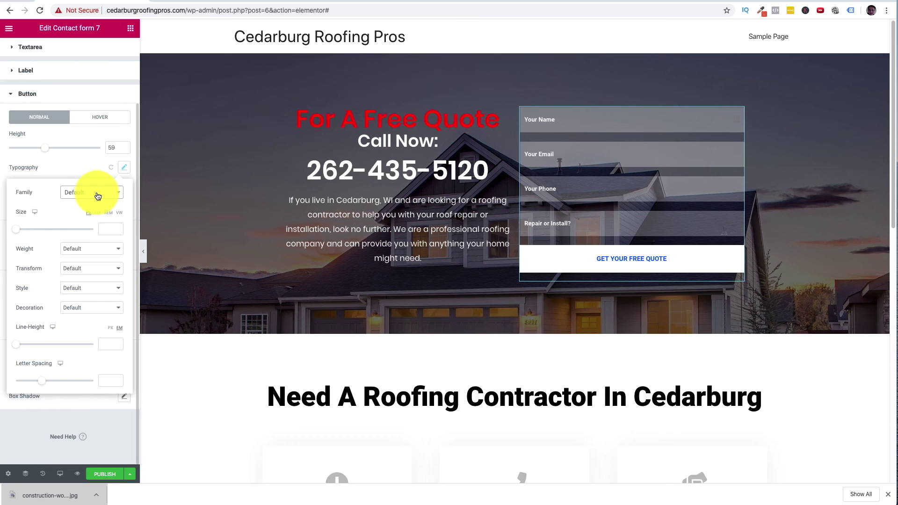
{"action": "left_click", "coordinate": [98, 196]}
{"action": "type", "text": "op"}
{"action": "type", "text": "pp"}
{"action": "left_click", "coordinate": [105, 232]}
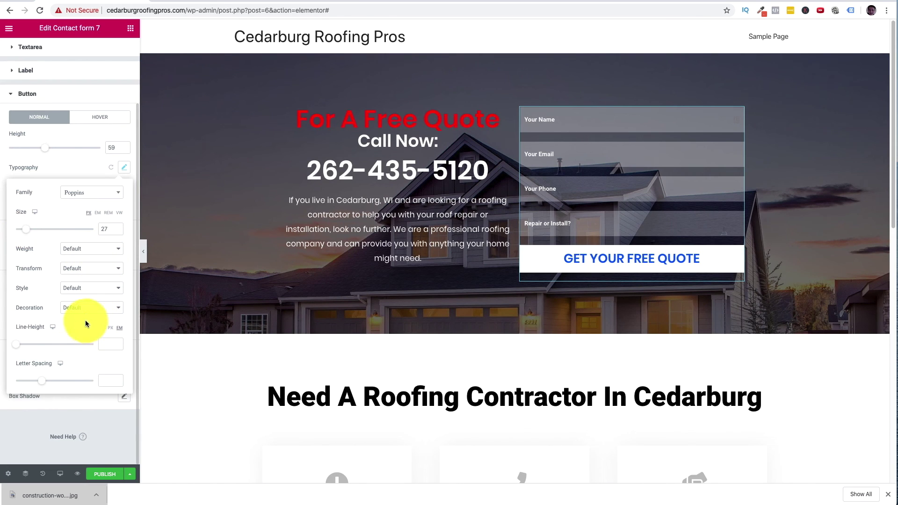
{"action": "left_click", "coordinate": [114, 167]}
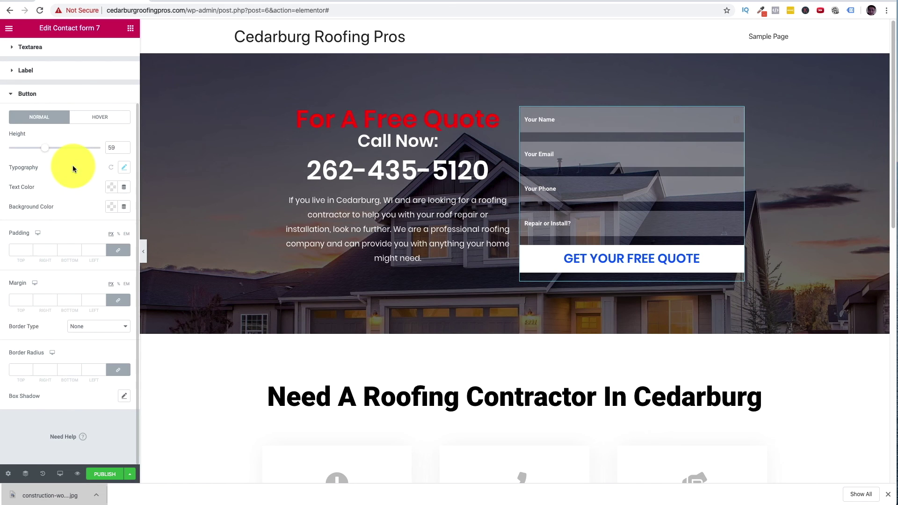
- Colour the GET YOUR FREE QUOTE button text red (#FD0404)
{"action": "left_click", "coordinate": [112, 188]}
{"action": "left_click", "coordinate": [170, 227]}
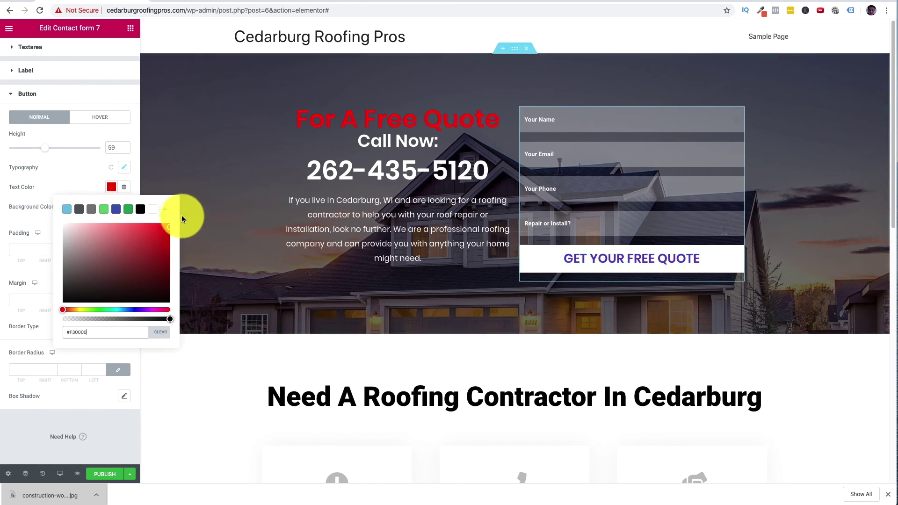
{"action": "left_click_drag", "start_coordinate": [70, 295], "coordinate": [70, 330]}
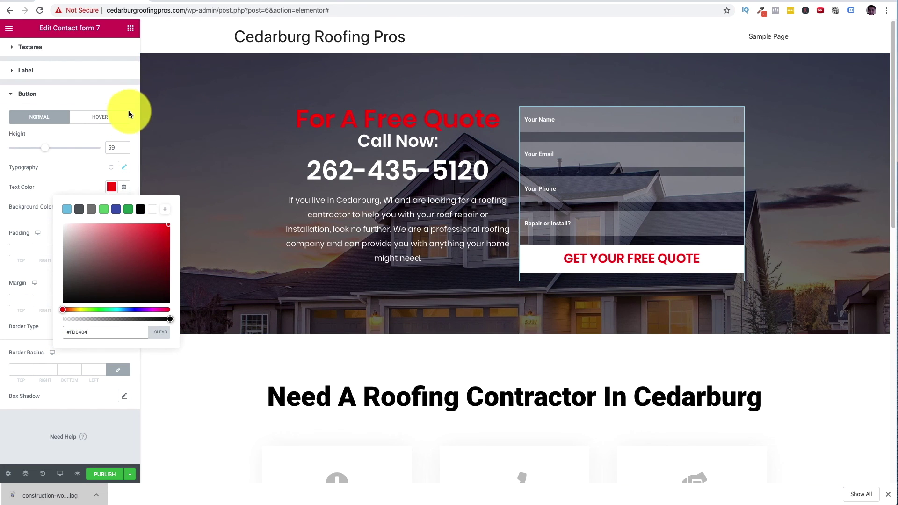
{"action": "left_click", "coordinate": [122, 93]}
{"action": "left_click", "coordinate": [134, 474]}
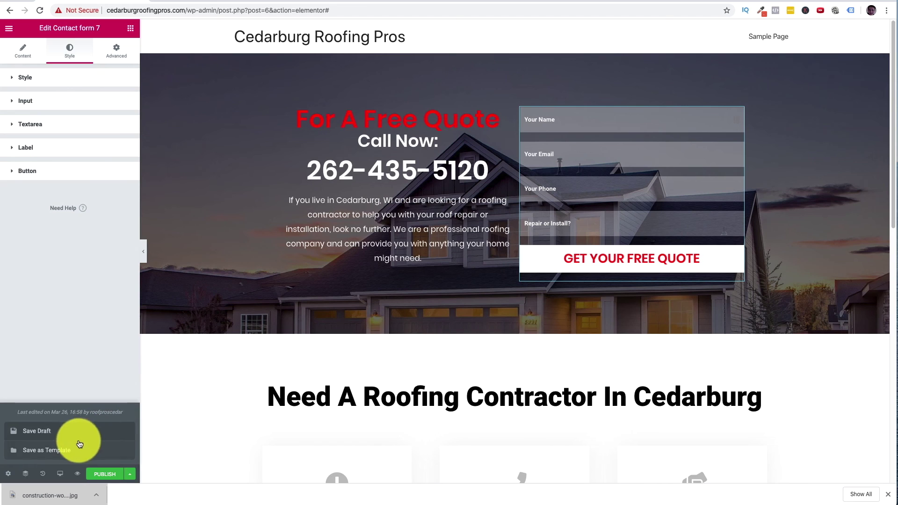
- Save the page as a draft
{"action": "left_click", "coordinate": [73, 436]}
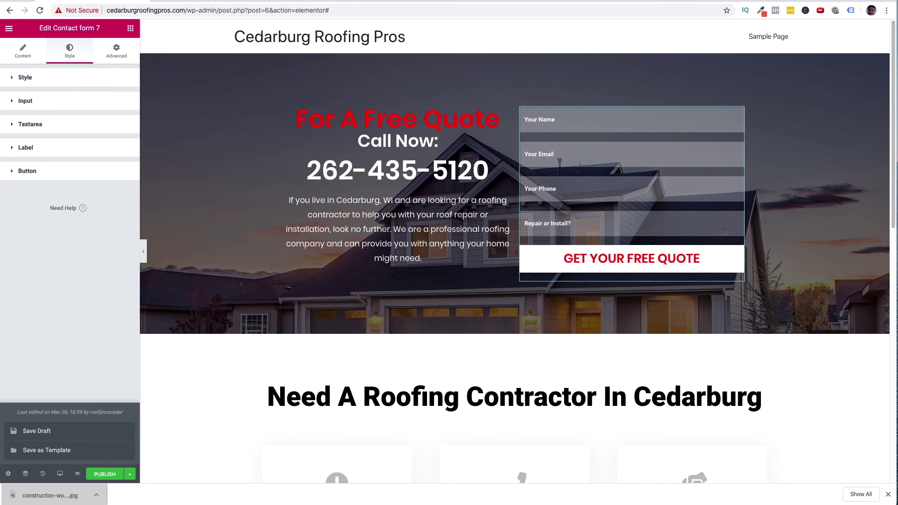
{"action": "scroll", "coordinate": [748, 322], "scroll_direction": "down", "scroll_amount": 10}
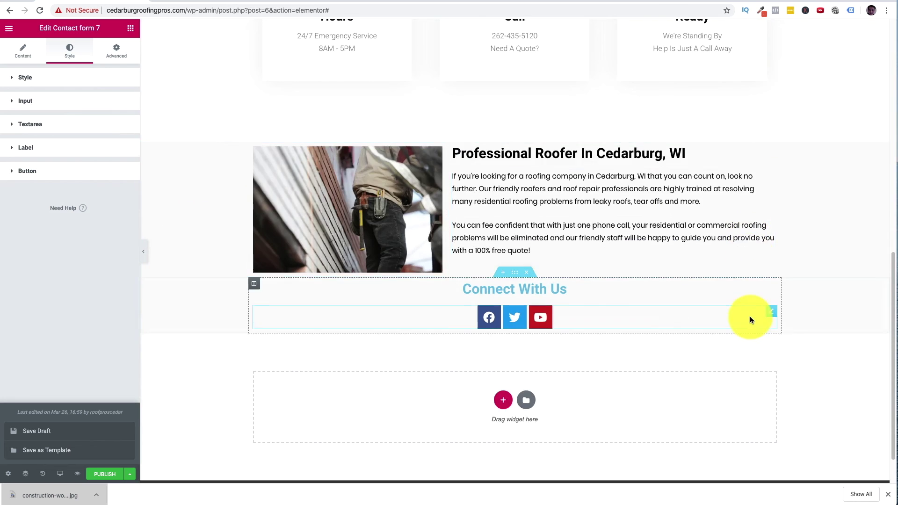
{"action": "scroll", "coordinate": [543, 297], "scroll_direction": "up", "scroll_amount": 6}
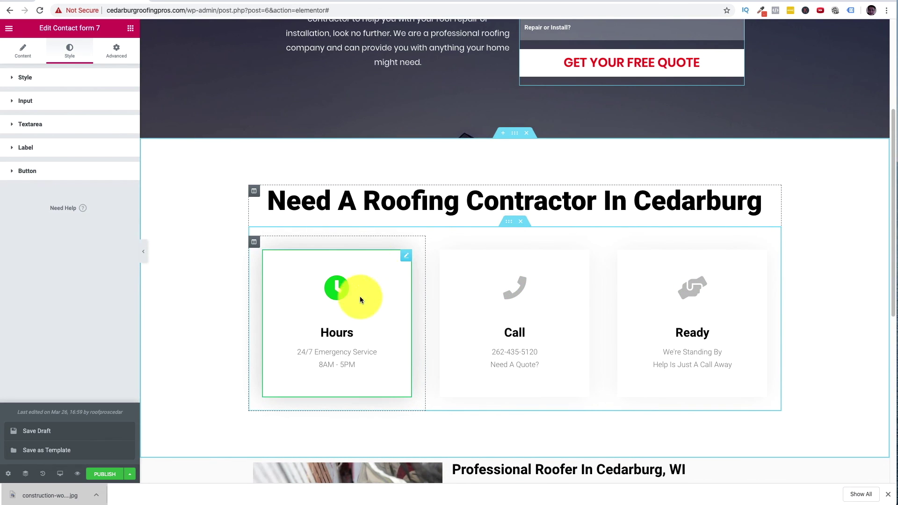
- Change the Hours icon box's hover secondary colour from green to red #CE0000
{"action": "left_click", "coordinate": [406, 260]}
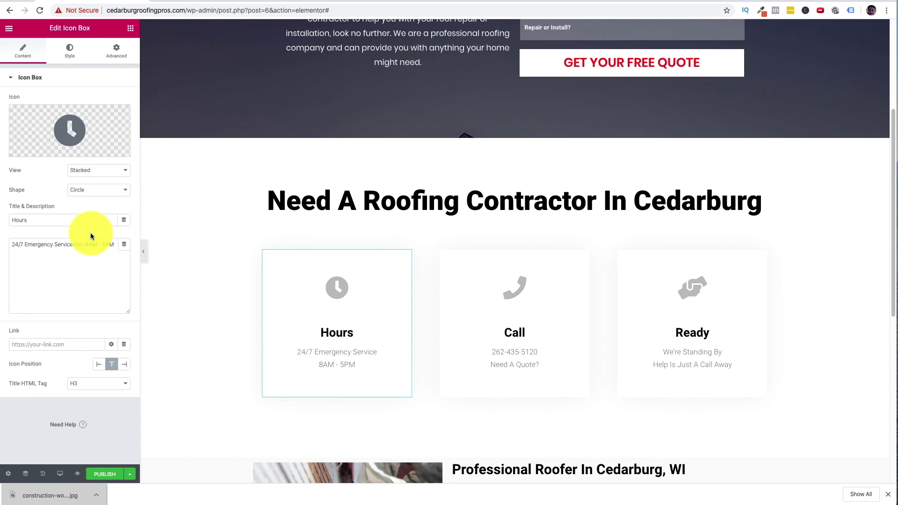
{"action": "left_click", "coordinate": [71, 52]}
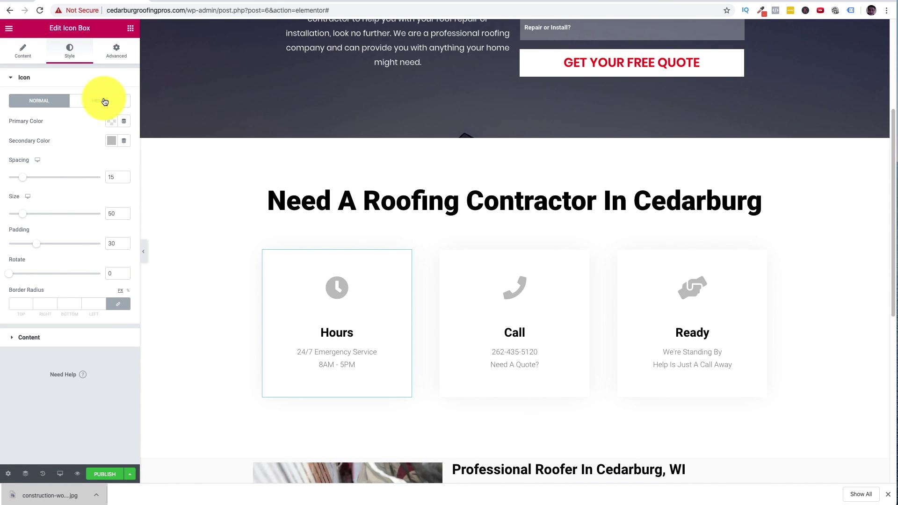
{"action": "left_click", "coordinate": [104, 101]}
{"action": "left_click", "coordinate": [55, 100]}
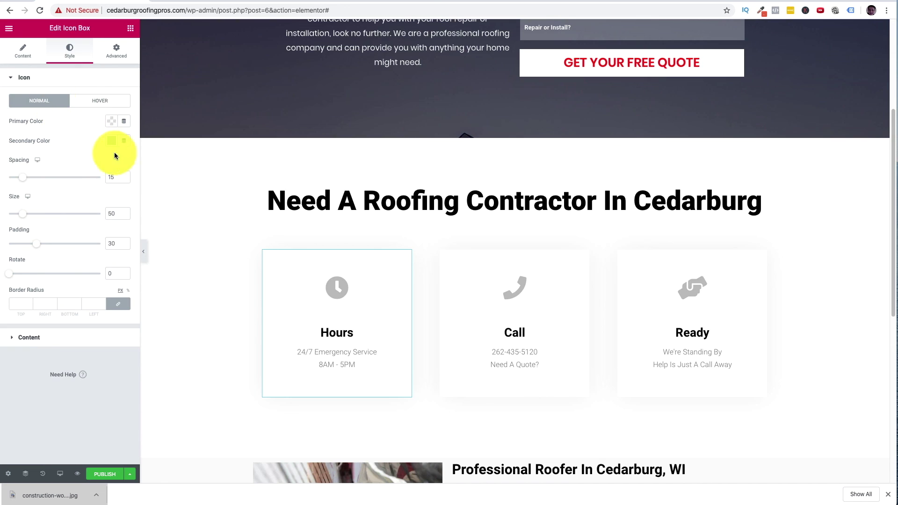
{"action": "left_click", "coordinate": [110, 99]}
{"action": "left_click", "coordinate": [112, 140]}
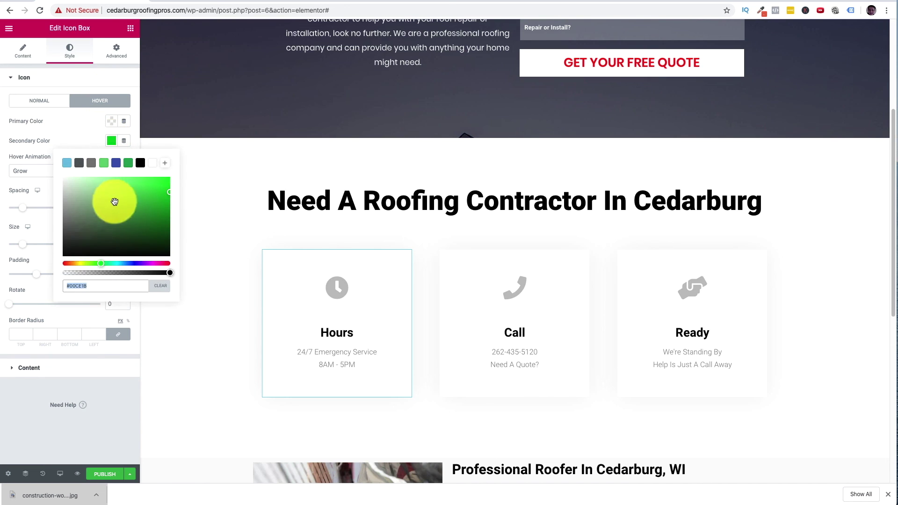
{"action": "left_click_drag", "start_coordinate": [85, 264], "coordinate": [54, 257]}
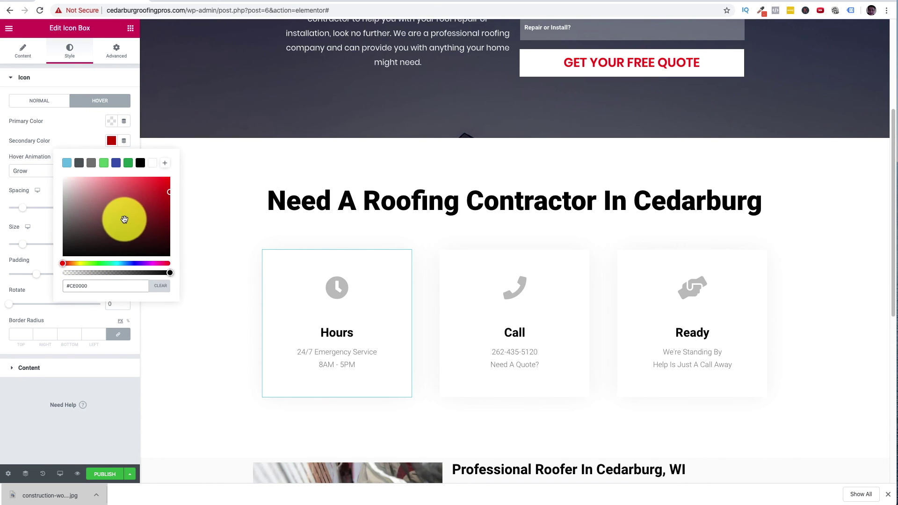
{"action": "left_click", "coordinate": [47, 141]}
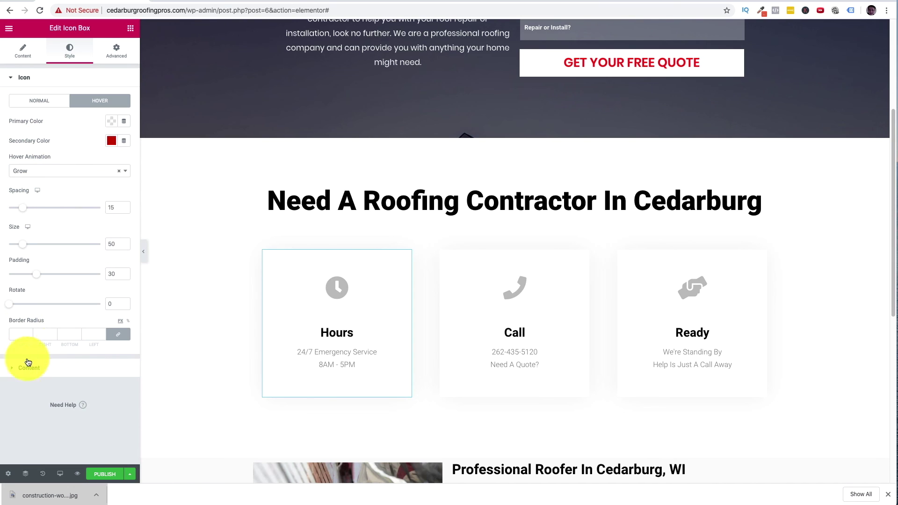
{"action": "left_click", "coordinate": [28, 366]}
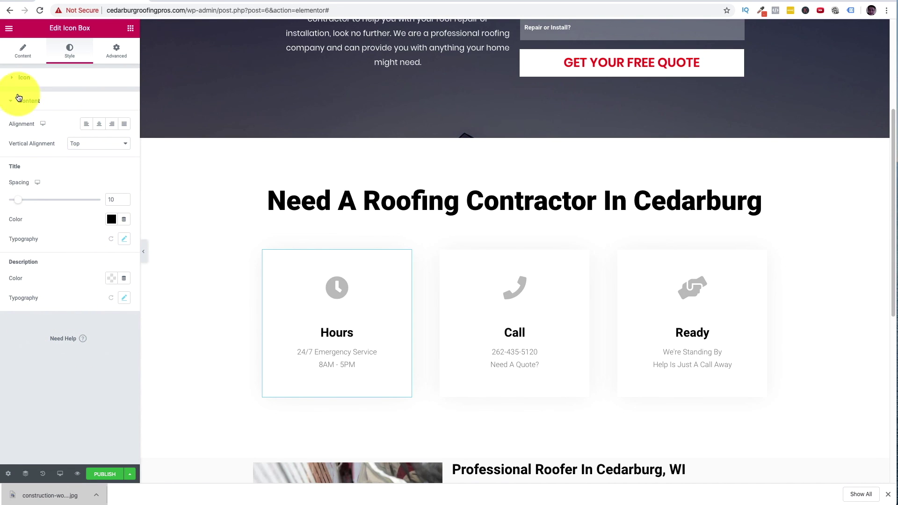
{"action": "left_click", "coordinate": [12, 98]}
{"action": "left_click", "coordinate": [13, 80]}
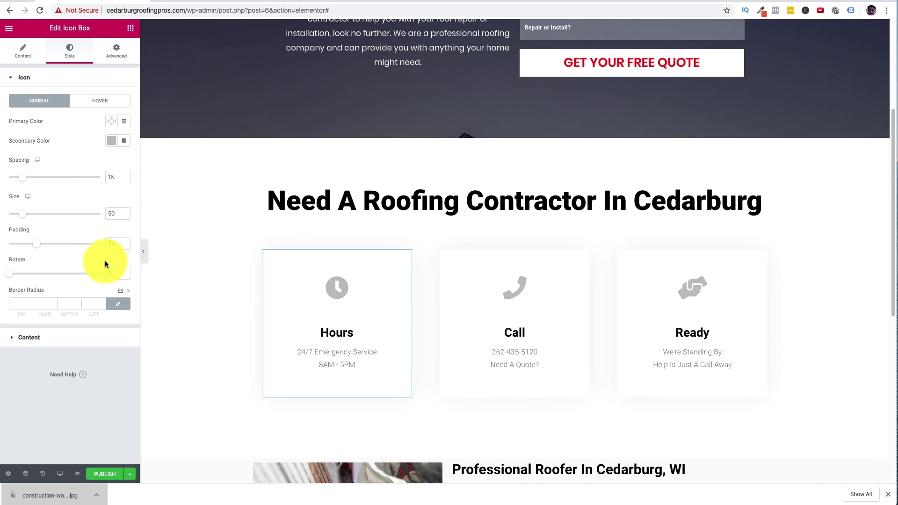
{"action": "left_click", "coordinate": [96, 102]}
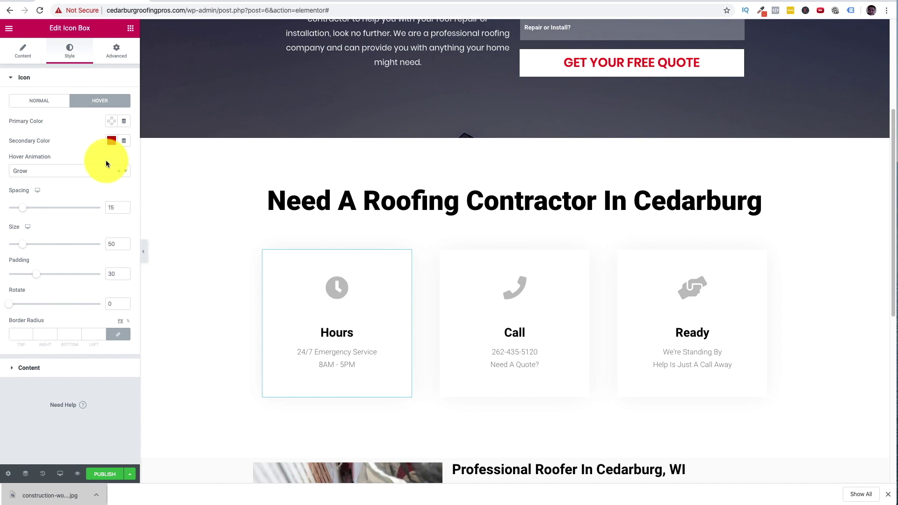
- Give the Hours box a #FF0000 border colour in its hover state
{"action": "left_click", "coordinate": [118, 55]}
{"action": "left_click", "coordinate": [12, 306]}
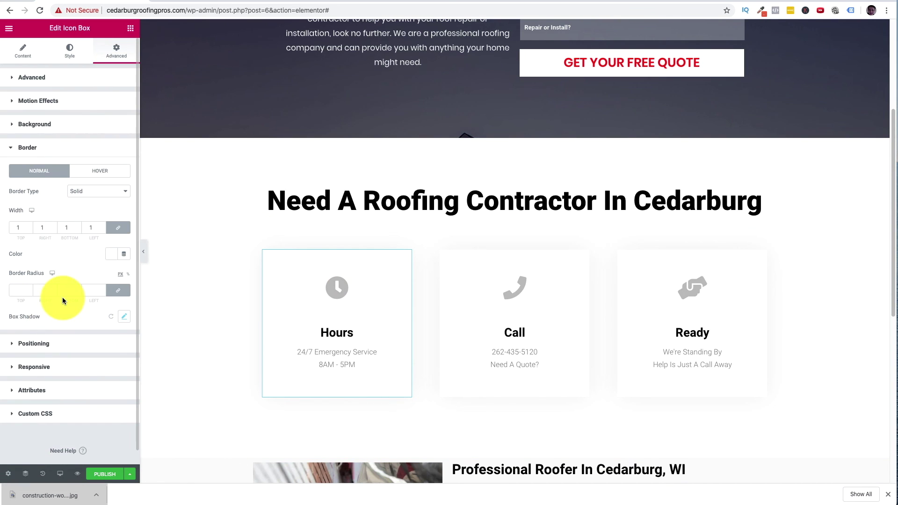
{"action": "left_click", "coordinate": [104, 173]}
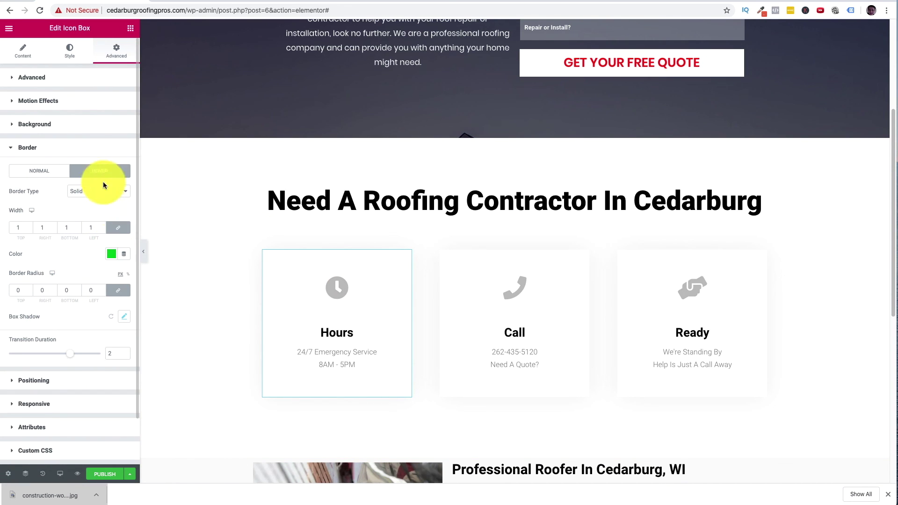
{"action": "left_click", "coordinate": [112, 255]}
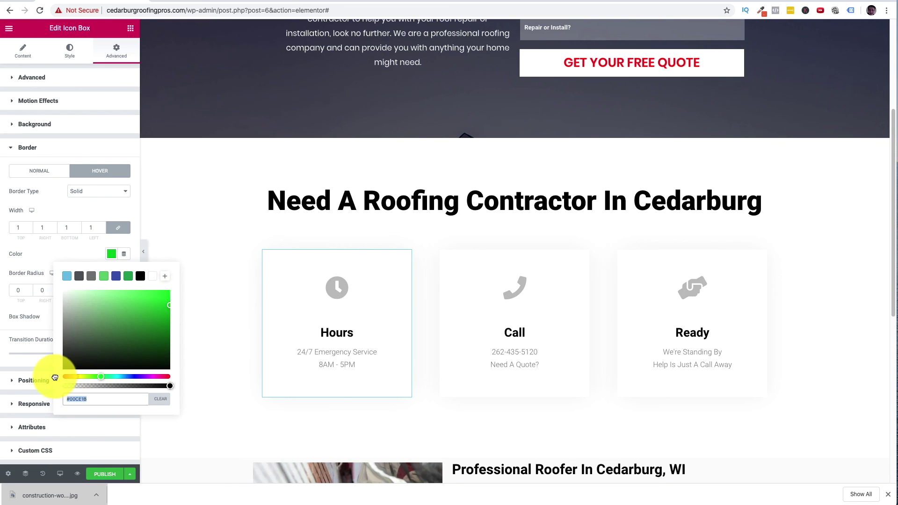
{"action": "type", "text": "#FF0000"}
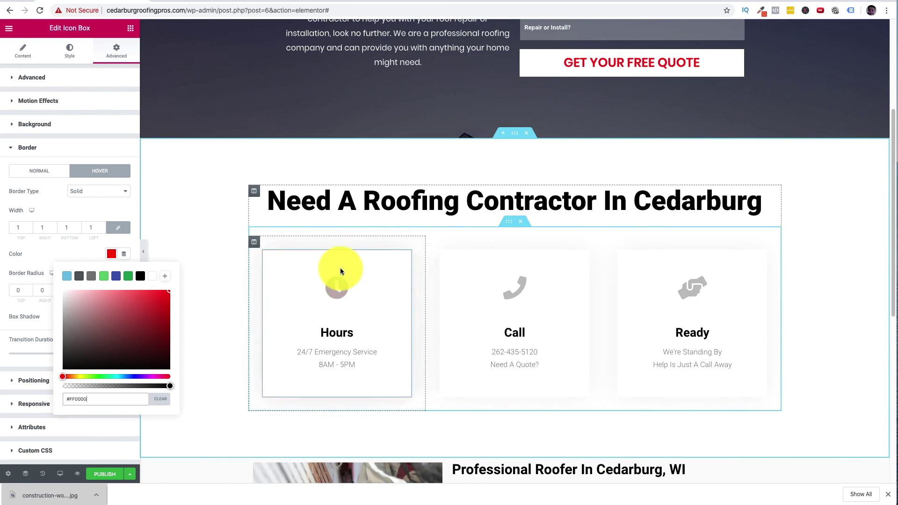
- Copy the Hours box and paste its style onto the Call and Ready boxes
{"action": "right_click", "coordinate": [407, 257]}
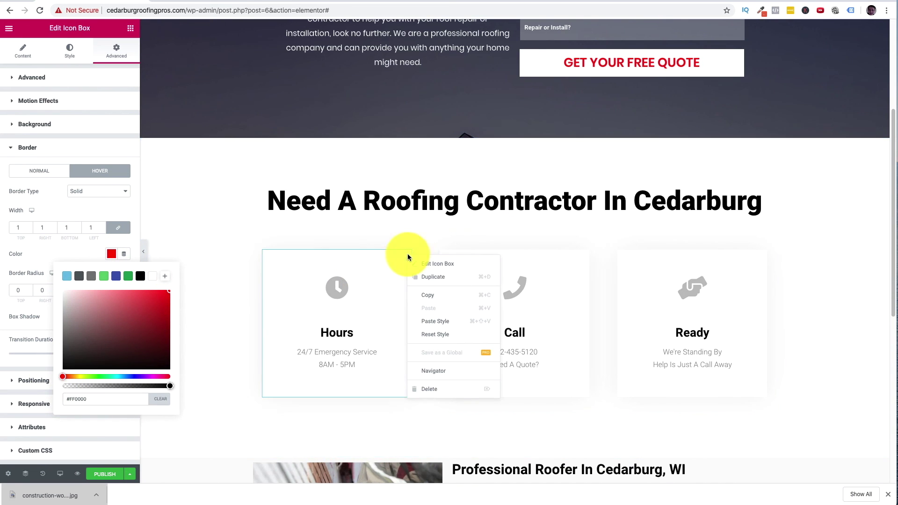
{"action": "left_click", "coordinate": [427, 295]}
{"action": "right_click", "coordinate": [583, 258]}
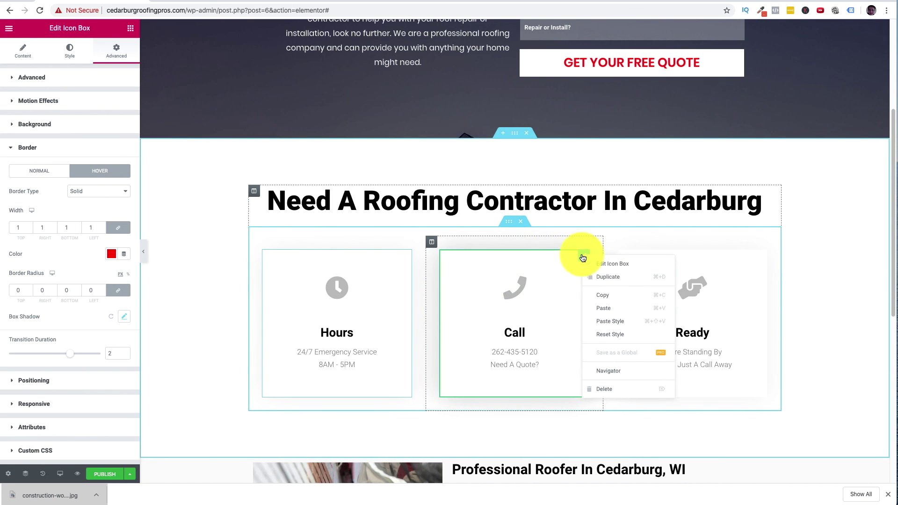
{"action": "left_click", "coordinate": [613, 316]}
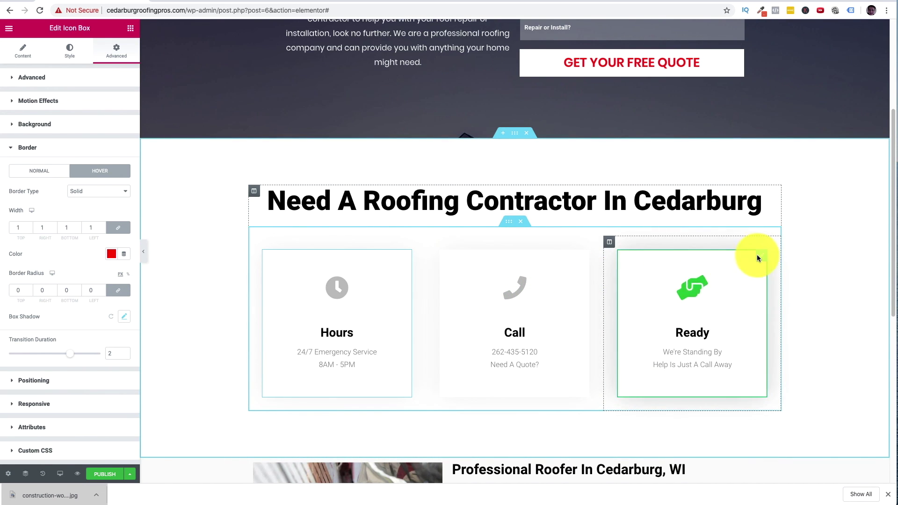
{"action": "right_click", "coordinate": [758, 259]}
{"action": "left_click", "coordinate": [794, 323]}
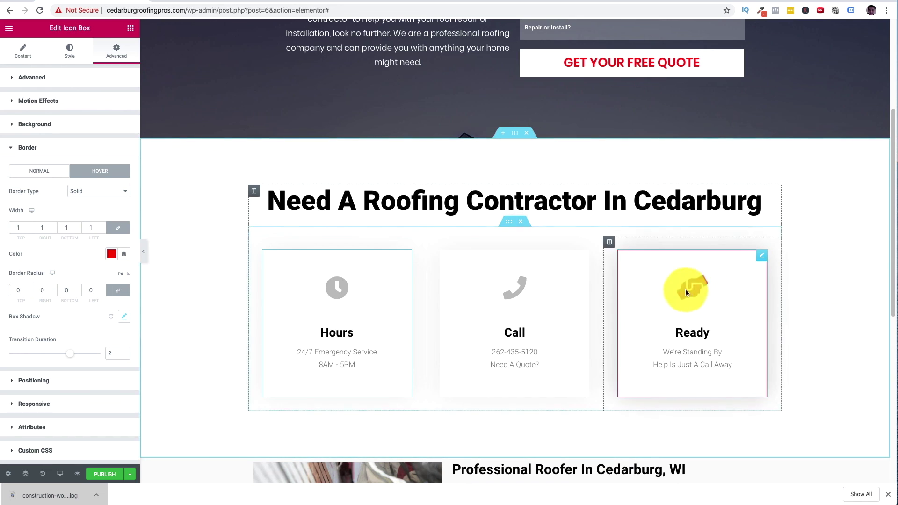
{"action": "scroll", "coordinate": [300, 274], "scroll_direction": "down", "scroll_amount": 7}
{"action": "scroll", "coordinate": [328, 274], "scroll_direction": "down", "scroll_amount": 1}
{"action": "scroll", "coordinate": [468, 266], "scroll_direction": "up", "scroll_amount": 2}
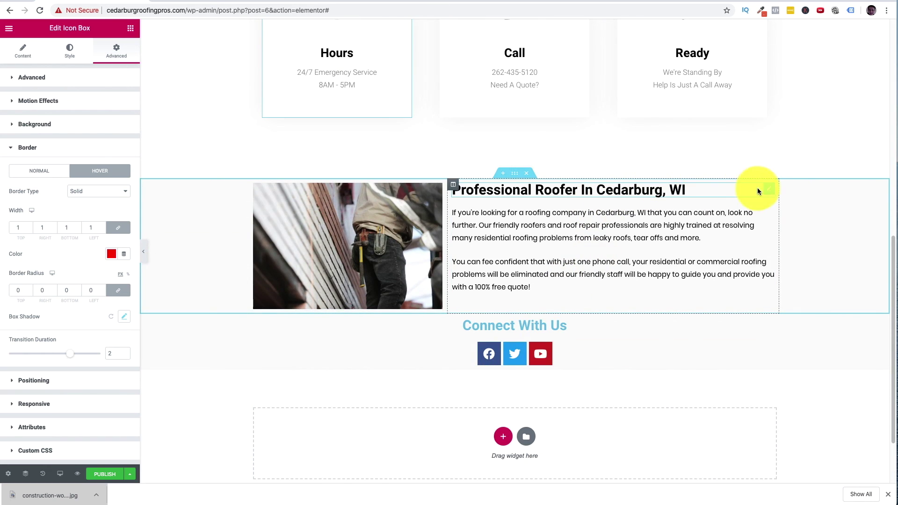
{"action": "right_click", "coordinate": [766, 191]}
- Paste the Professional Roofer heading style onto Connect With Us and centre it
{"action": "left_click", "coordinate": [798, 231]}
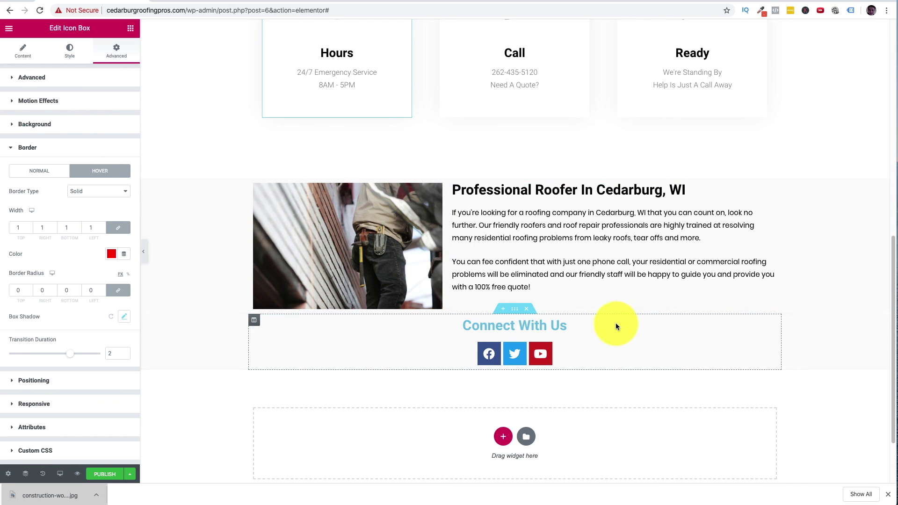
{"action": "right_click", "coordinate": [775, 326]}
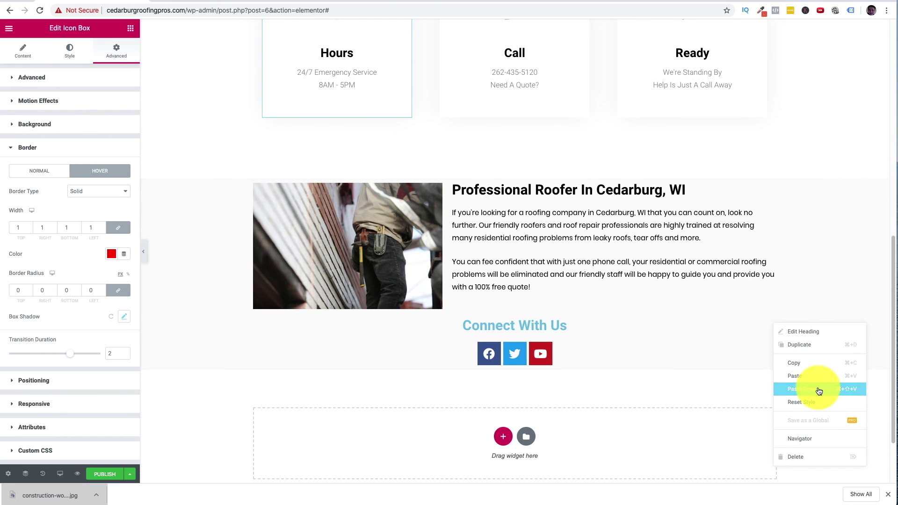
{"action": "left_click", "coordinate": [819, 391]}
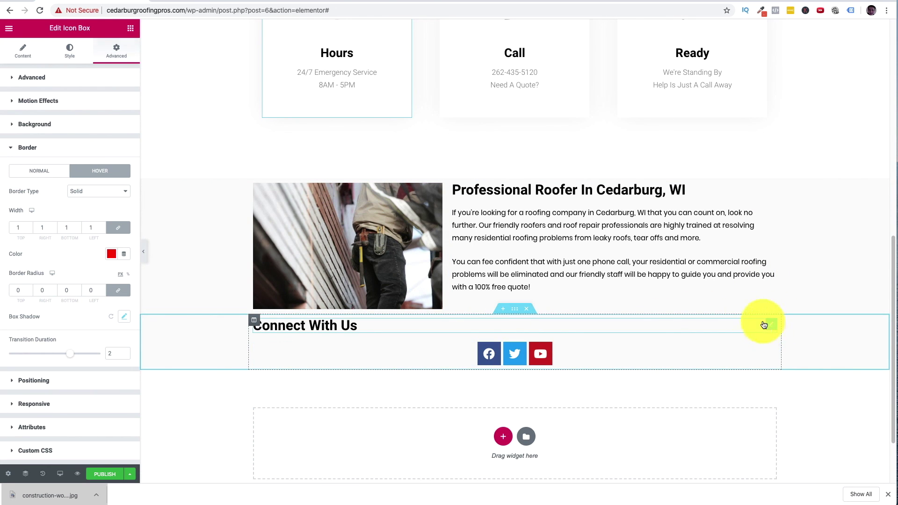
{"action": "left_click", "coordinate": [764, 325]}
{"action": "left_click", "coordinate": [99, 234]}
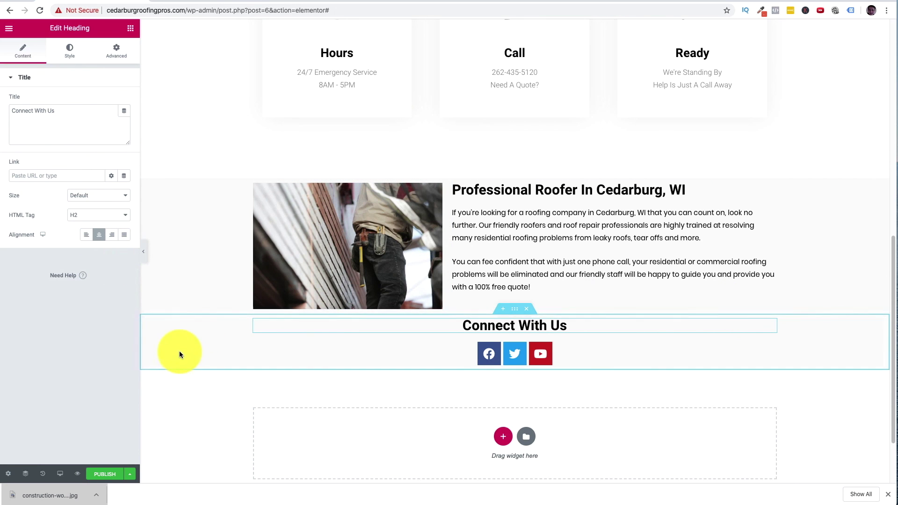
- Save the page changes with Update
{"action": "scroll", "coordinate": [187, 393], "scroll_direction": "down", "scroll_amount": 3}
{"action": "scroll", "coordinate": [164, 360], "scroll_direction": "up", "scroll_amount": 5}
{"action": "left_click", "coordinate": [122, 475]}
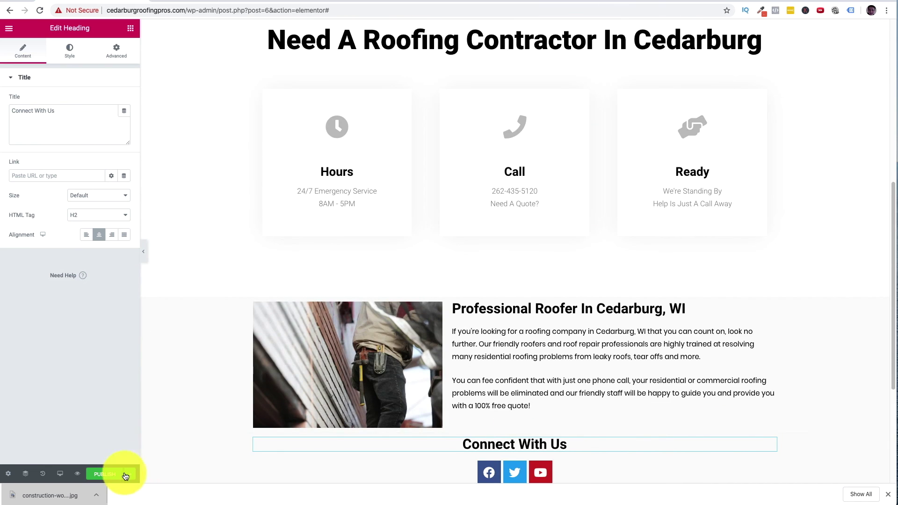
{"action": "left_click", "coordinate": [127, 475]}
{"action": "scroll", "coordinate": [243, 296], "scroll_direction": "up", "scroll_amount": 8}
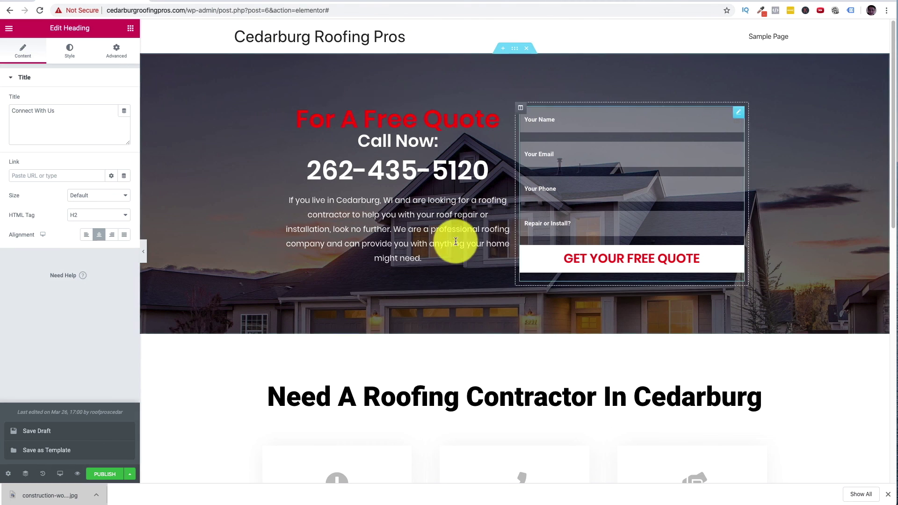
{"action": "scroll", "coordinate": [435, 245], "scroll_direction": "down", "scroll_amount": 14}
{"action": "scroll", "coordinate": [437, 237], "scroll_direction": "up", "scroll_amount": 12}
{"action": "scroll", "coordinate": [434, 243], "scroll_direction": "up", "scroll_amount": 3}
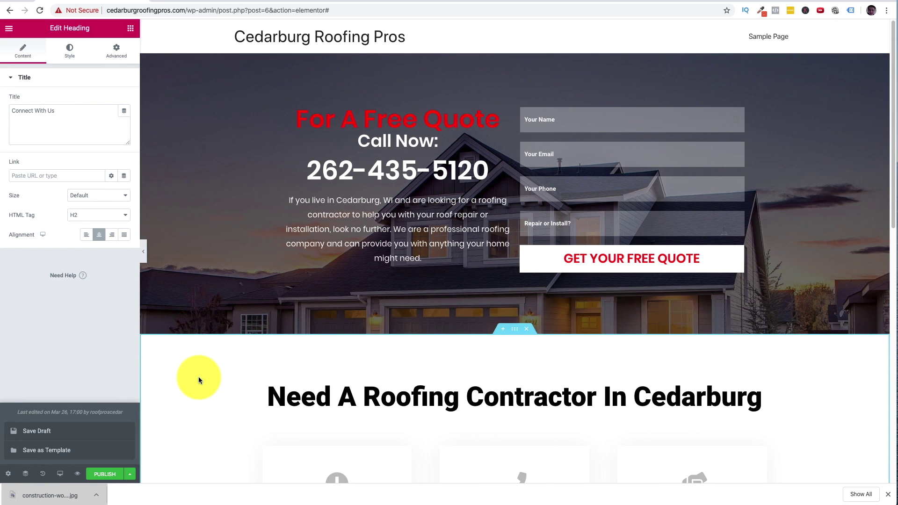
- Publish the roofing page live and exit Elementor to the WordPress dashboard
{"action": "left_click", "coordinate": [131, 476]}
{"action": "left_click", "coordinate": [131, 476]}
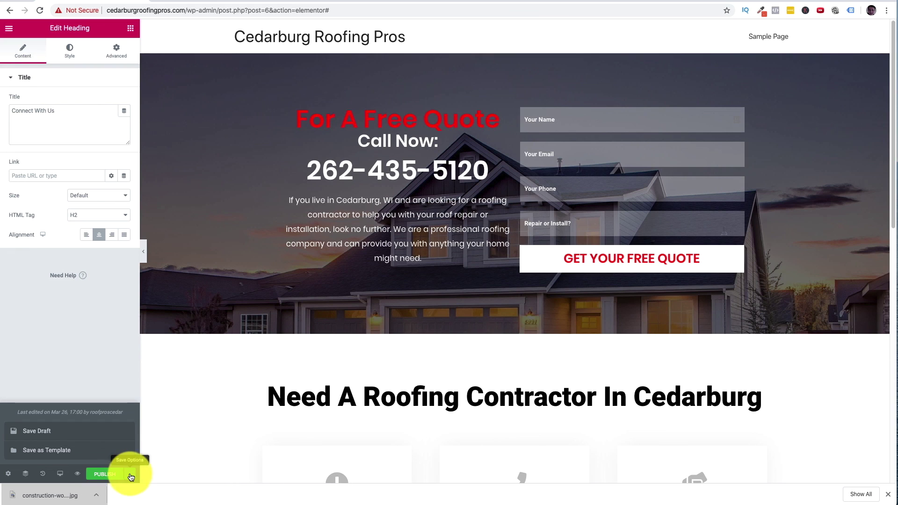
{"action": "left_click", "coordinate": [112, 475]}
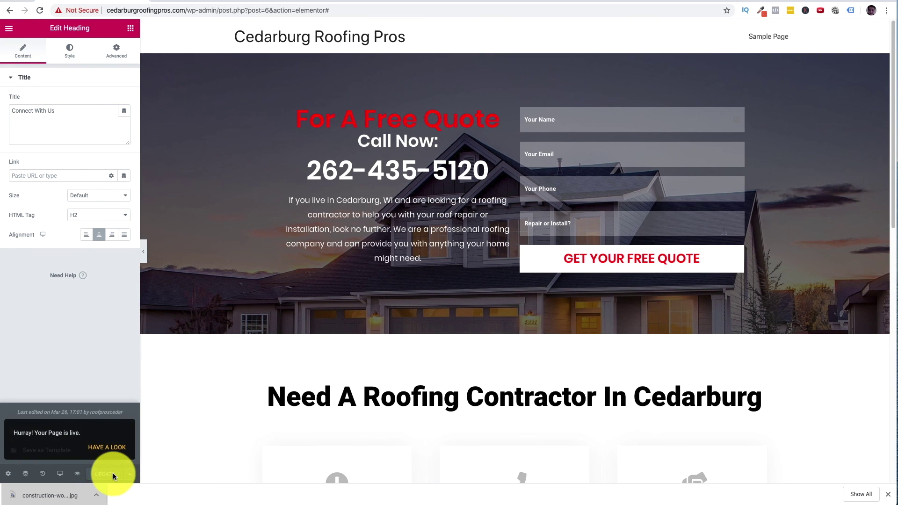
{"action": "left_click", "coordinate": [9, 28]}
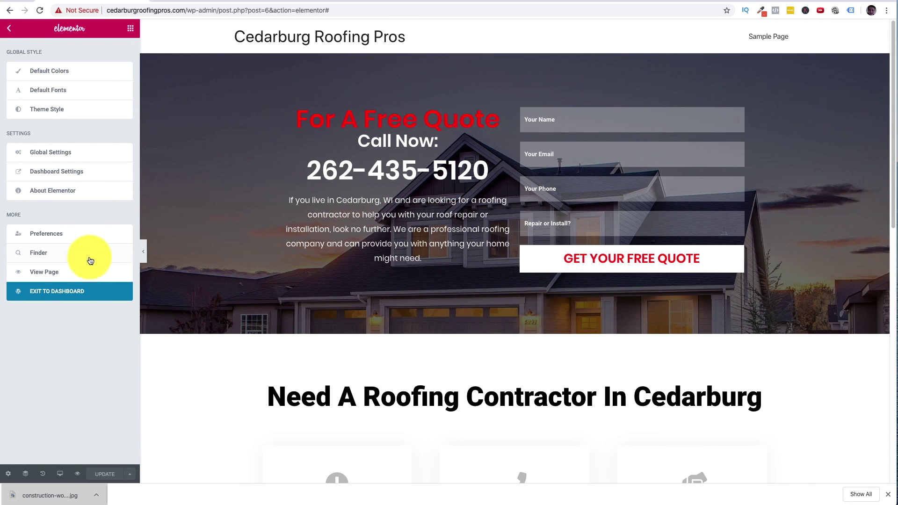
{"action": "left_click", "coordinate": [77, 294]}
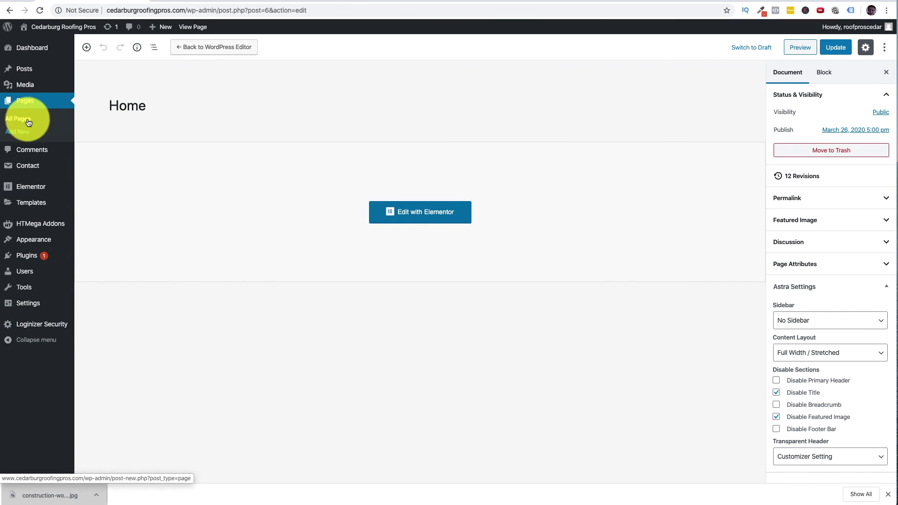
- Go from the pages list to Appearance > Menus
{"action": "left_click", "coordinate": [28, 120]}
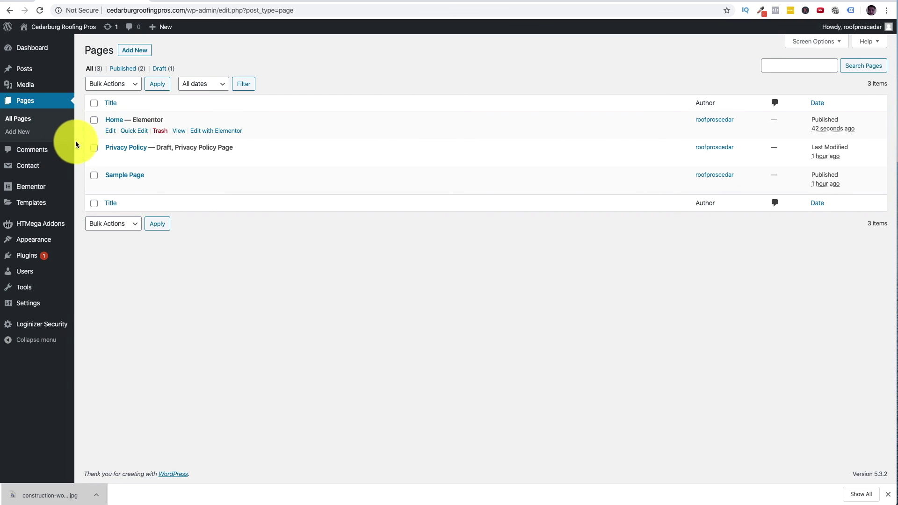
{"action": "mouse_move", "coordinate": [42, 243]}
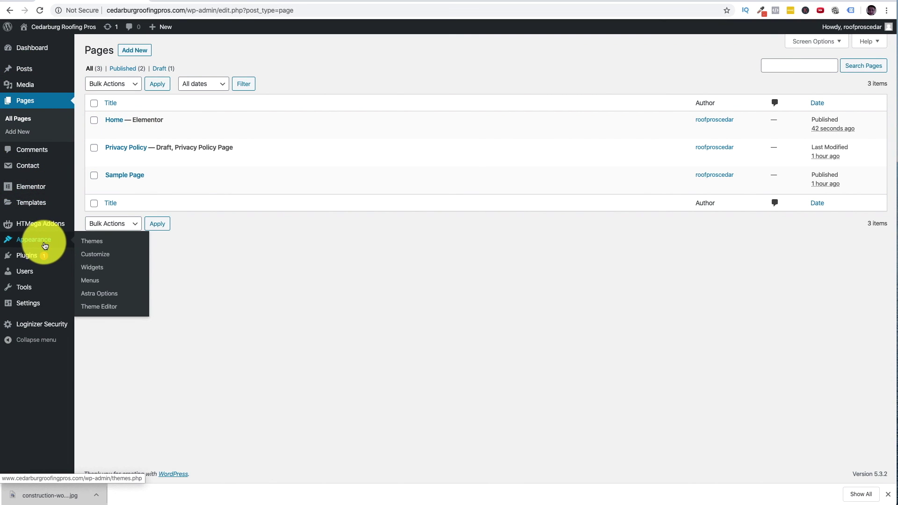
{"action": "left_click", "coordinate": [105, 280]}
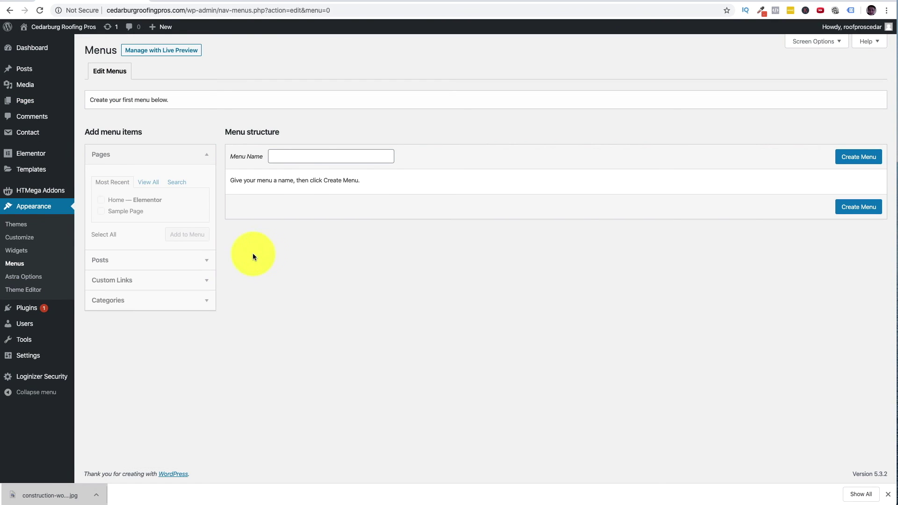
- Create 'Top Menu', add the Home and Sample Page pages, and save it
{"action": "left_click", "coordinate": [306, 156]}
{"action": "type", "text": "Top Menu"}
{"action": "left_click", "coordinate": [854, 158]}
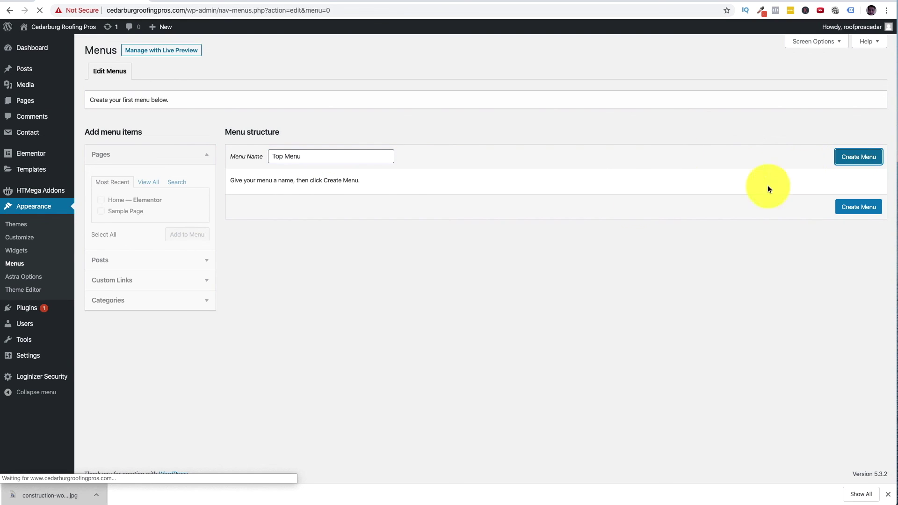
{"action": "left_click", "coordinate": [95, 235]}
{"action": "left_click", "coordinate": [187, 234]}
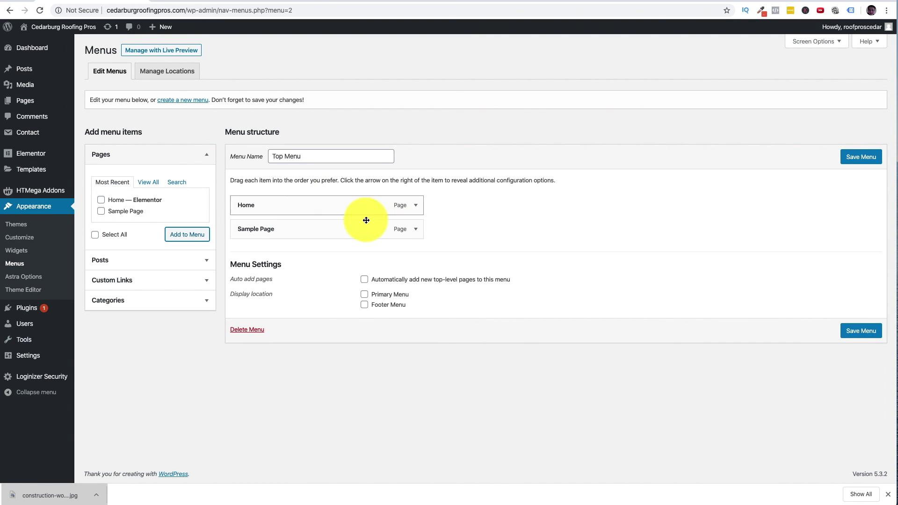
{"action": "left_click", "coordinate": [869, 160]}
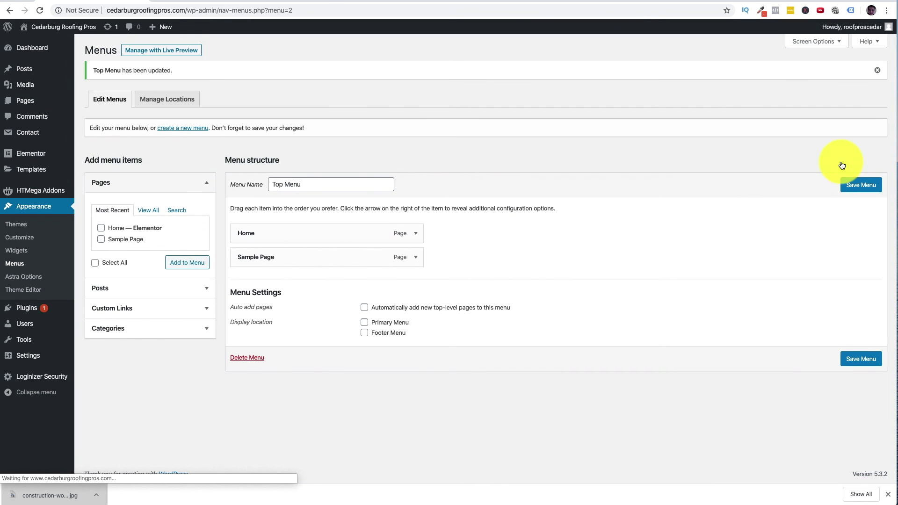
{"action": "left_click", "coordinate": [174, 102]}
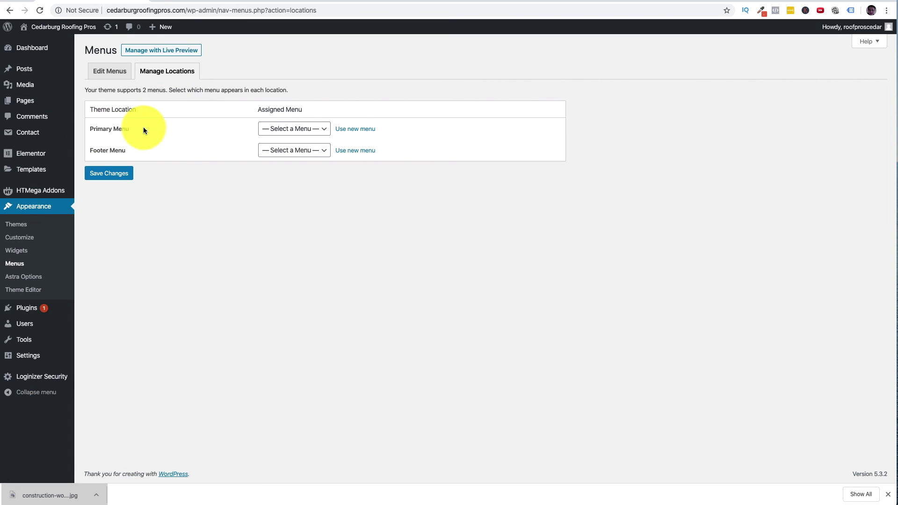
- Assign Top Menu to the Primary Menu location and verify it in the site preview
{"action": "left_click_drag", "start_coordinate": [143, 128], "coordinate": [92, 130]}
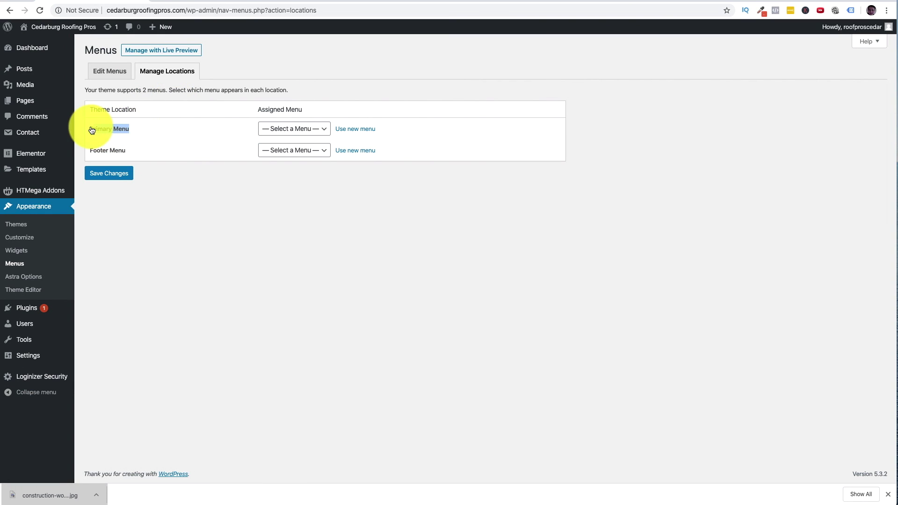
{"action": "left_click", "coordinate": [280, 127]}
{"action": "left_click", "coordinate": [284, 136]}
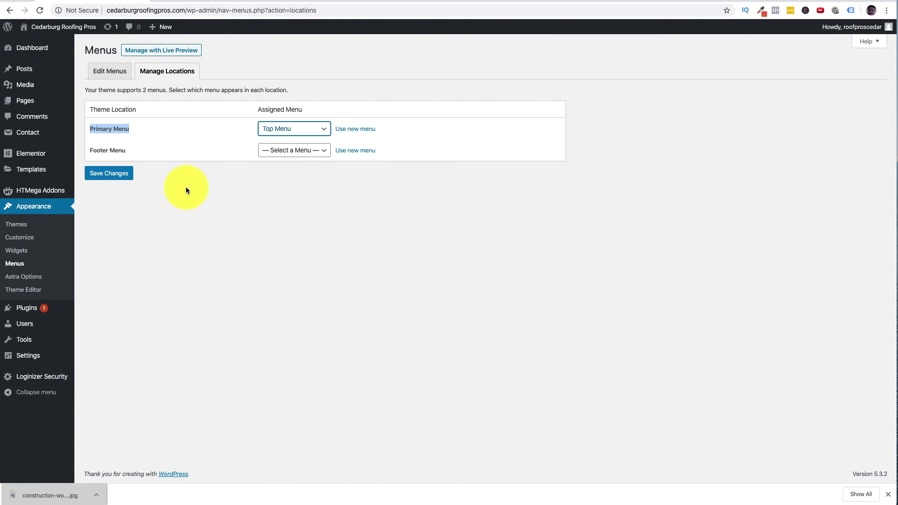
{"action": "left_click", "coordinate": [126, 178]}
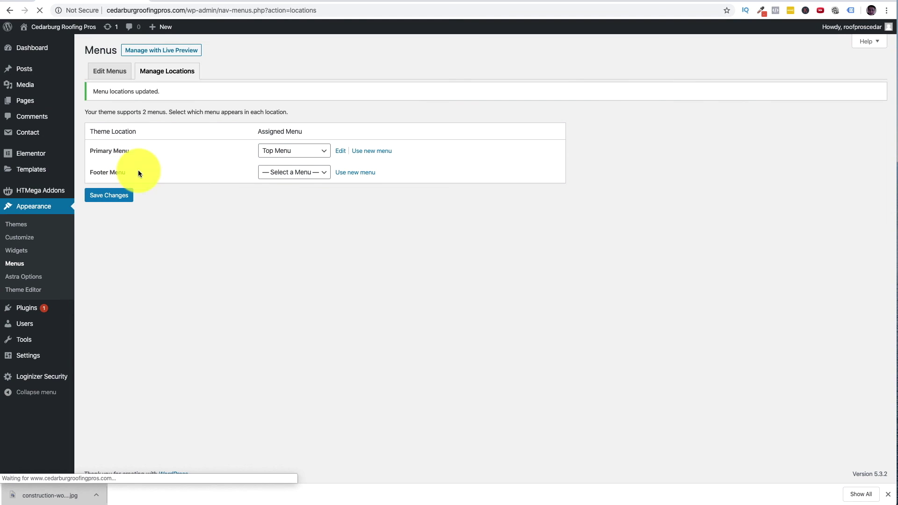
{"action": "left_click", "coordinate": [241, 1]}
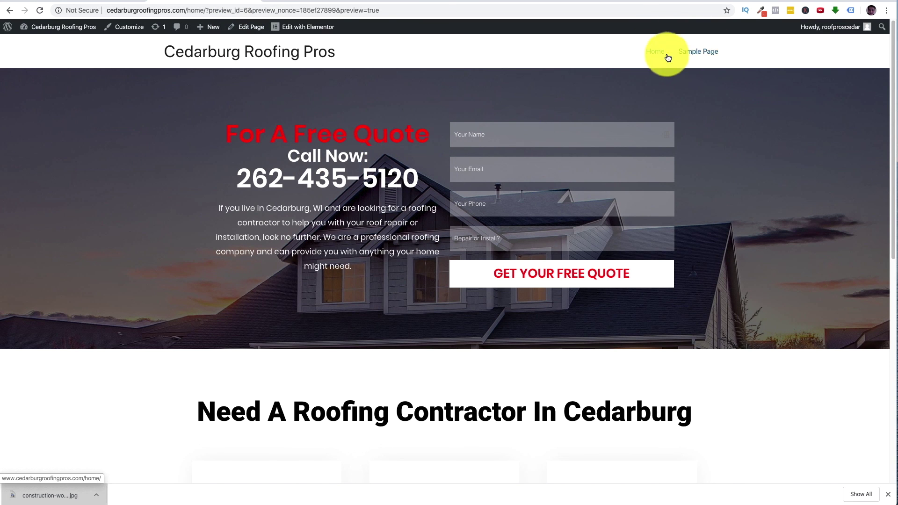
{"action": "scroll", "coordinate": [686, 218], "scroll_direction": "down", "scroll_amount": 10}
{"action": "scroll", "coordinate": [688, 220], "scroll_direction": "up", "scroll_amount": 10}
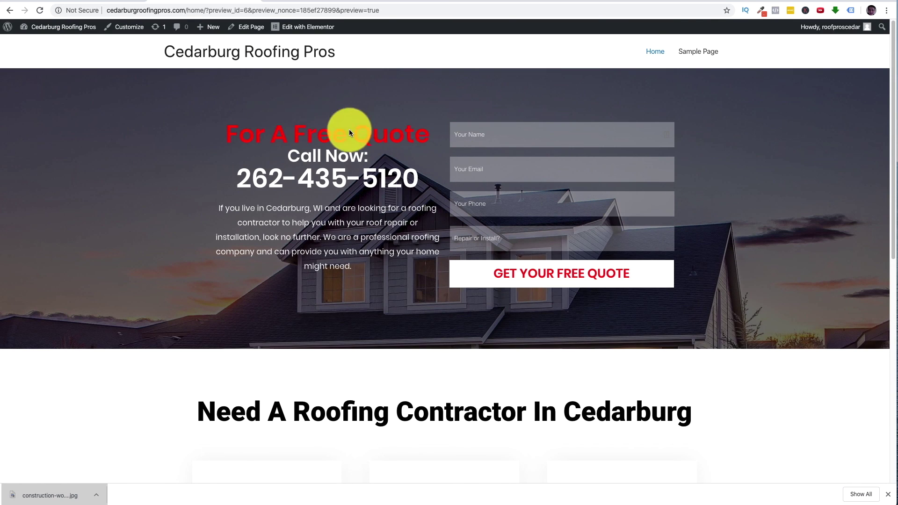
{"action": "left_click", "coordinate": [86, 2]}
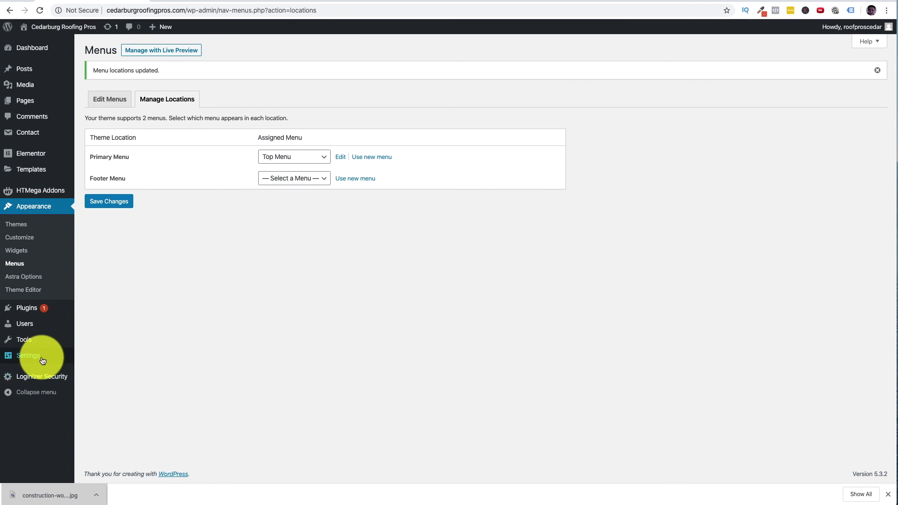
- In Reading Settings, make the homepage a static page showing Home and save the changes
{"action": "mouse_move", "coordinate": [40, 357]}
{"action": "left_click", "coordinate": [103, 384]}
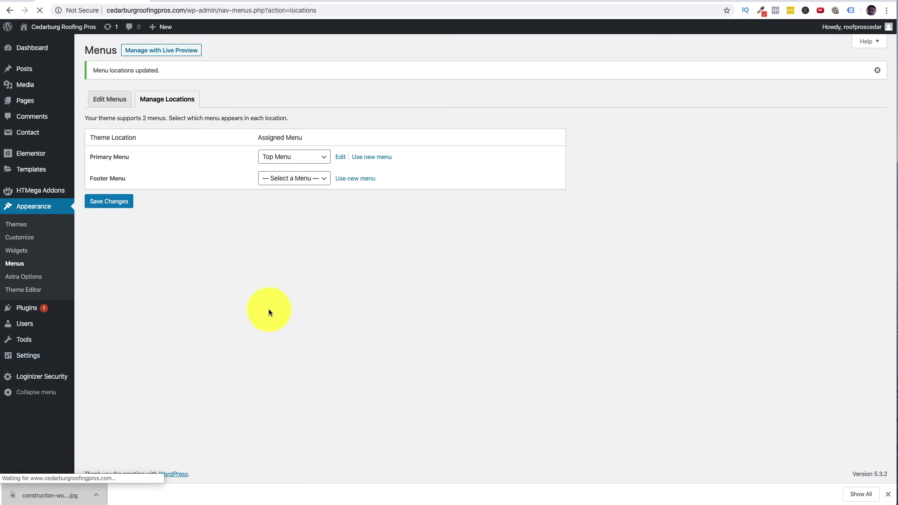
{"action": "left_click", "coordinate": [192, 93]}
{"action": "left_click", "coordinate": [243, 117]}
{"action": "left_click", "coordinate": [253, 124]}
{"action": "left_click", "coordinate": [109, 336]}
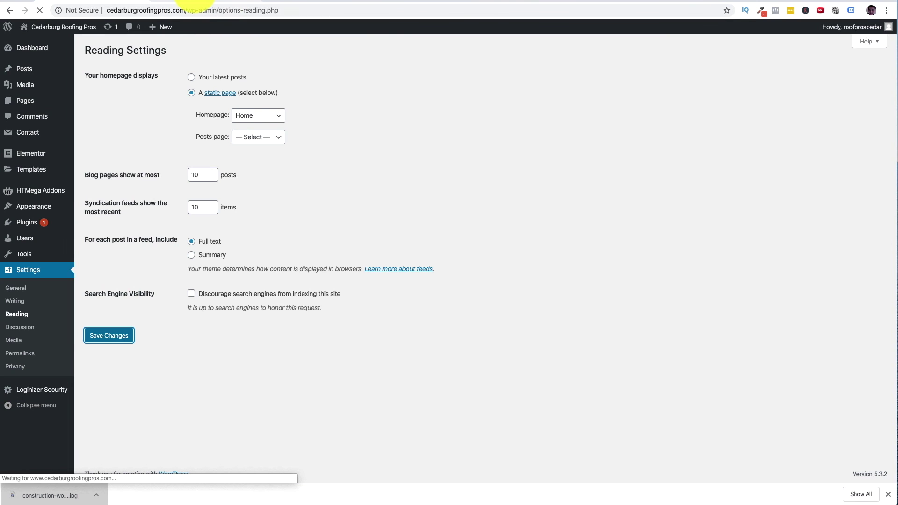
- In the preview tab, strip the page path from the address and load the site root
{"action": "key", "text": "ctrl+Tab"}
{"action": "left_click_drag", "start_coordinate": [195, 11], "coordinate": [404, 12]}
{"action": "key", "text": "BackSpace"}
{"action": "key", "text": "Return"}
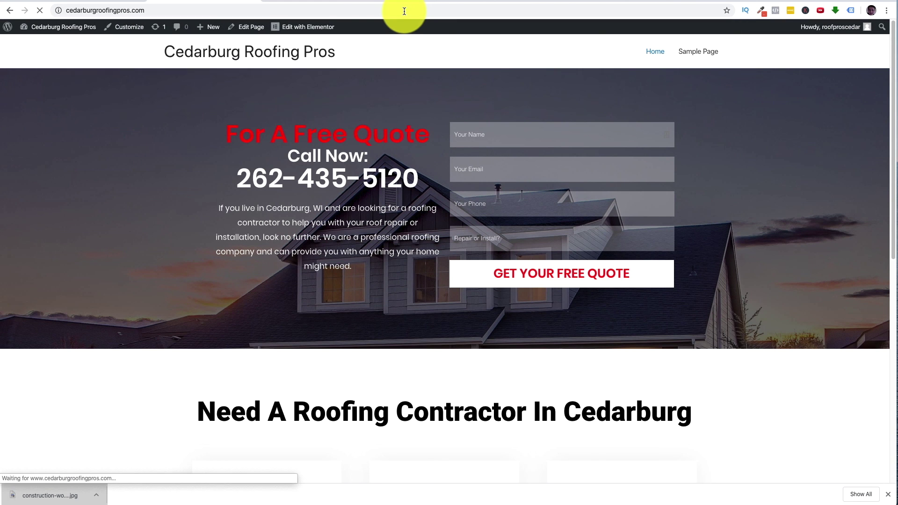
- Scroll through the live roofing homepage to check its sections
{"action": "scroll", "coordinate": [447, 136], "scroll_direction": "down", "scroll_amount": 10}
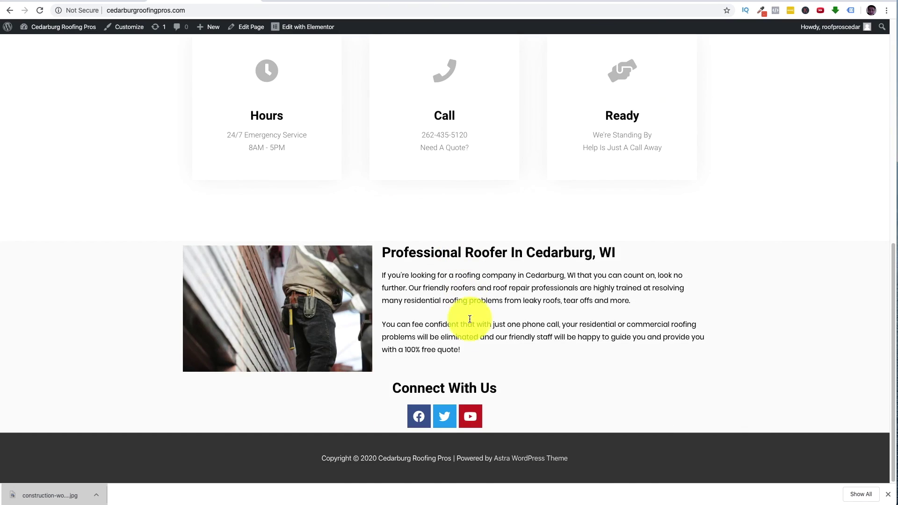
{"action": "scroll", "coordinate": [469, 311], "scroll_direction": "up", "scroll_amount": 10}
{"action": "scroll", "coordinate": [385, 161], "scroll_direction": "down", "scroll_amount": 10}
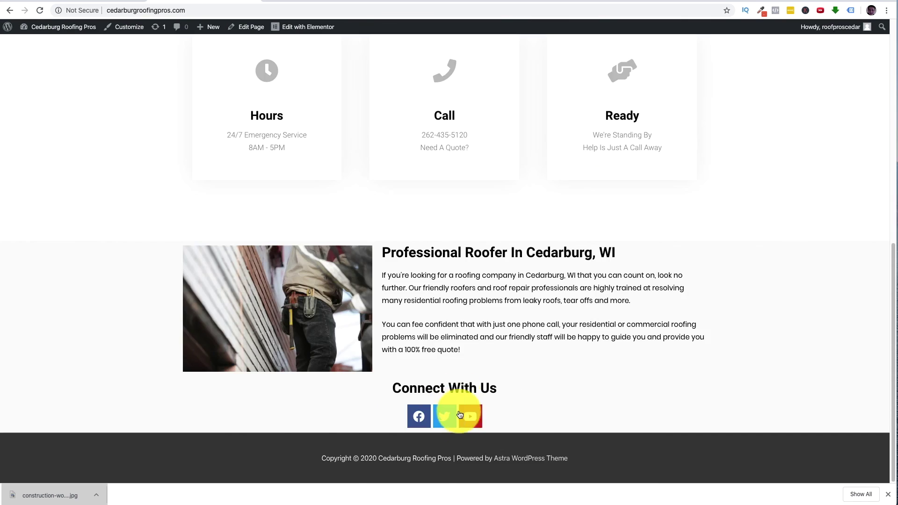
{"action": "scroll", "coordinate": [460, 422], "scroll_direction": "up", "scroll_amount": 10}
{"action": "scroll", "coordinate": [411, 260], "scroll_direction": "down", "scroll_amount": 10}
{"action": "scroll", "coordinate": [442, 351], "scroll_direction": "up", "scroll_amount": 10}
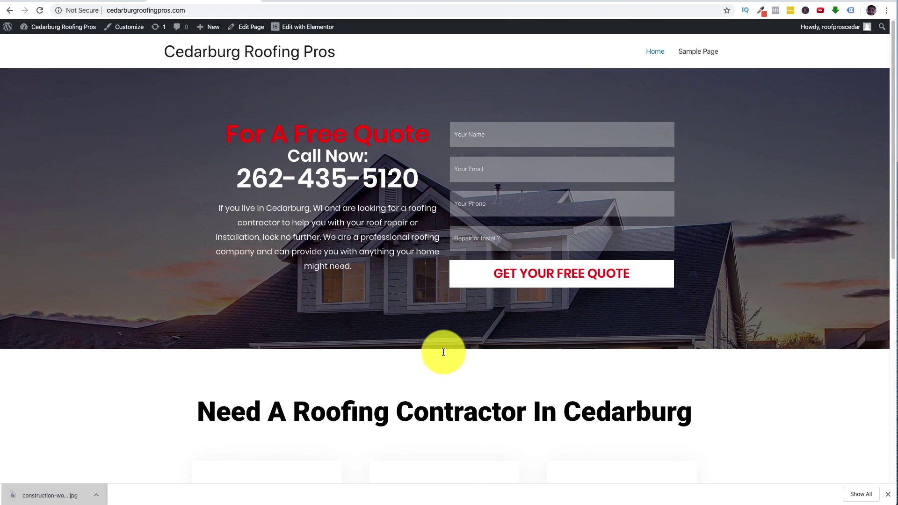
{"action": "scroll", "coordinate": [443, 352], "scroll_direction": "down", "scroll_amount": 10}
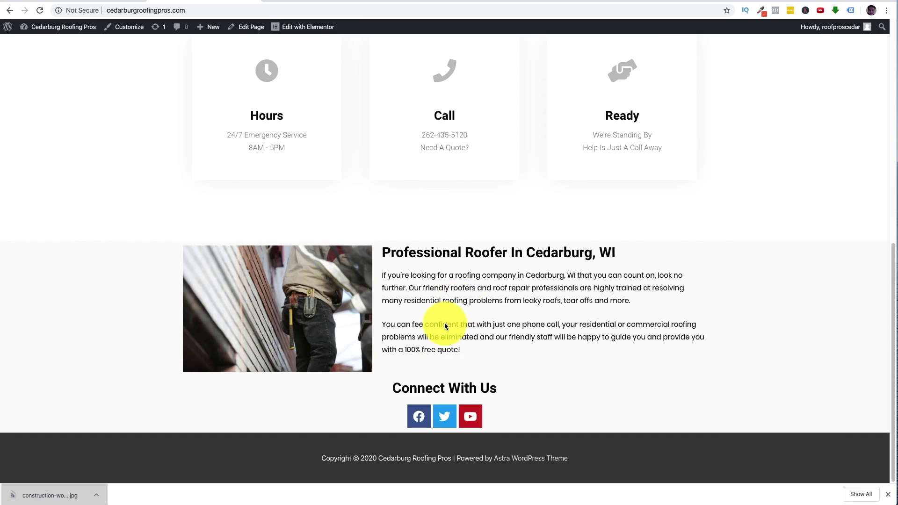
{"action": "scroll", "coordinate": [466, 302], "scroll_direction": "up", "scroll_amount": 10}
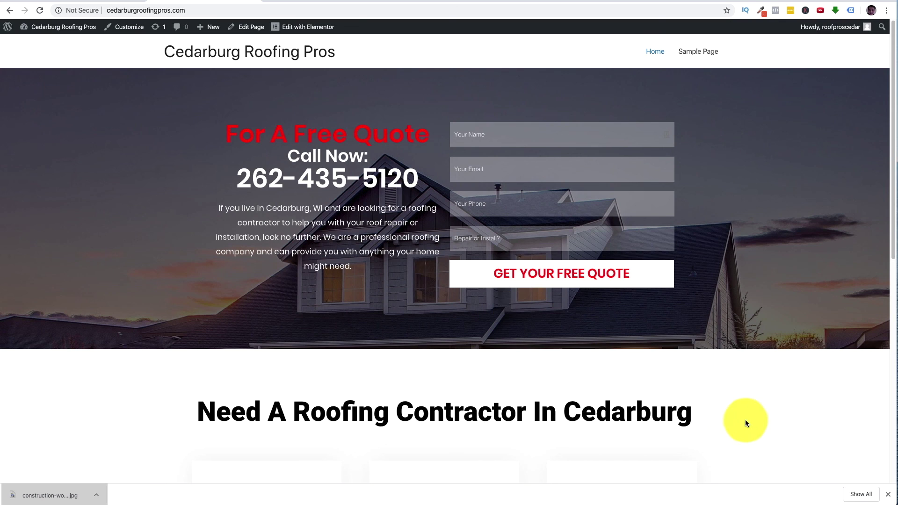
- Close the Chrome downloads bar and keep reviewing the homepage
{"action": "left_click", "coordinate": [884, 495]}
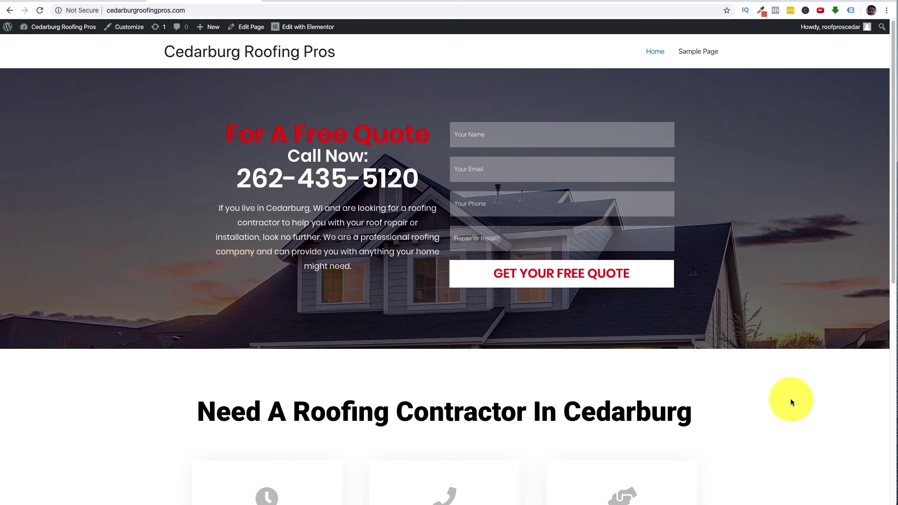
{"action": "scroll", "coordinate": [791, 399], "scroll_direction": "down", "scroll_amount": 9}
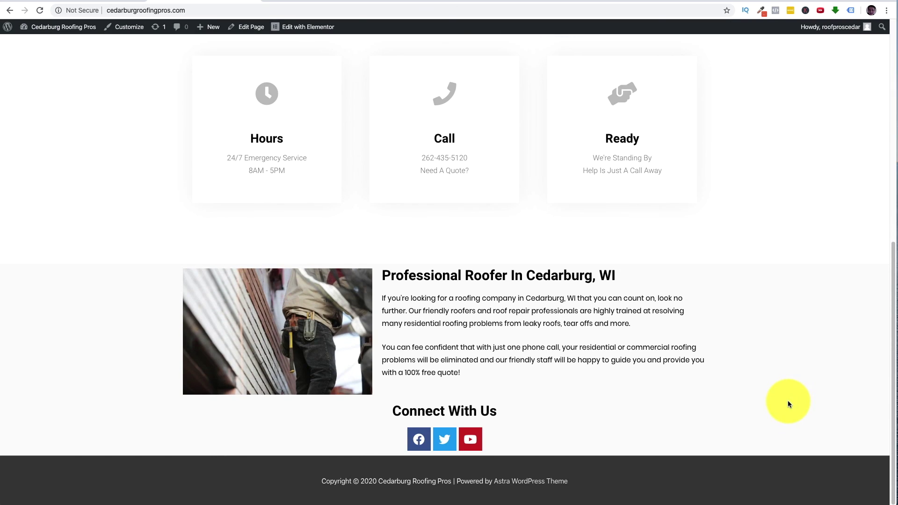
{"action": "scroll", "coordinate": [789, 402], "scroll_direction": "up", "scroll_amount": 9}
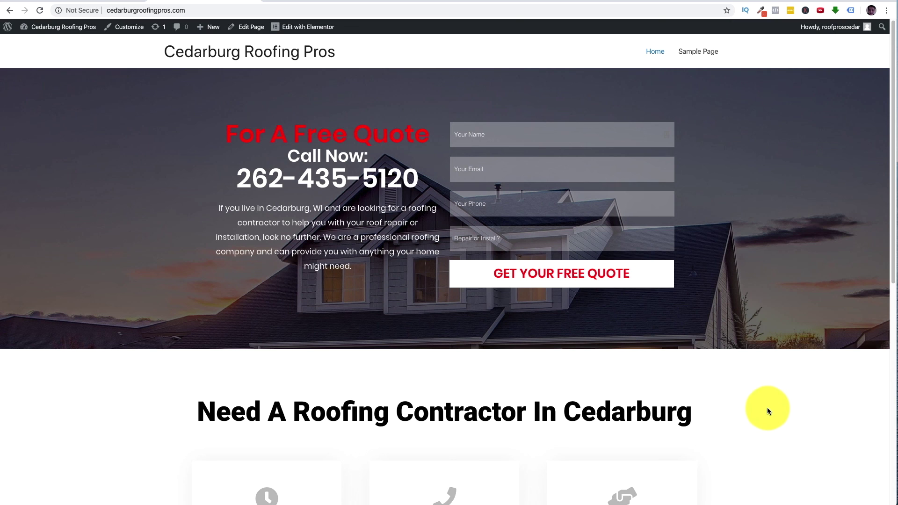
{"action": "scroll", "coordinate": [768, 408], "scroll_direction": "down", "scroll_amount": 9}
{"action": "scroll", "coordinate": [665, 367], "scroll_direction": "up", "scroll_amount": 10}
{"action": "scroll", "coordinate": [642, 377], "scroll_direction": "down", "scroll_amount": 10}
{"action": "scroll", "coordinate": [522, 402], "scroll_direction": "up", "scroll_amount": 10}
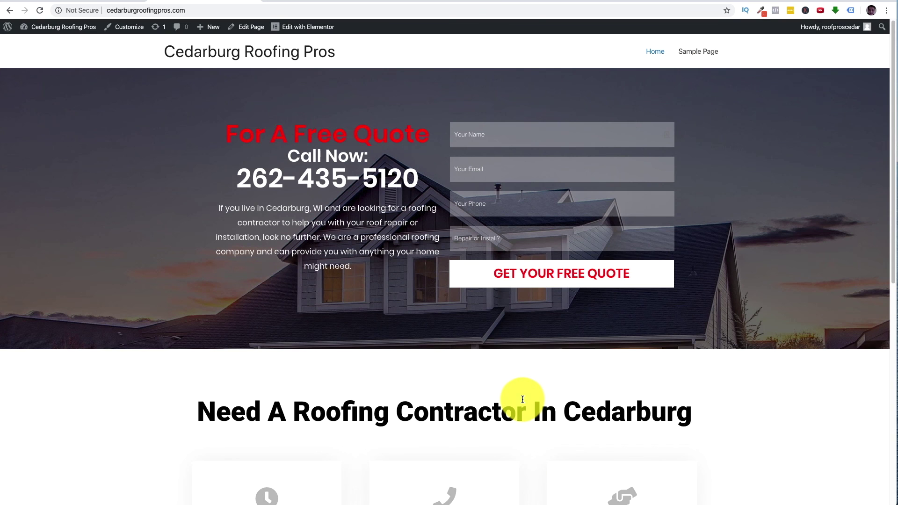